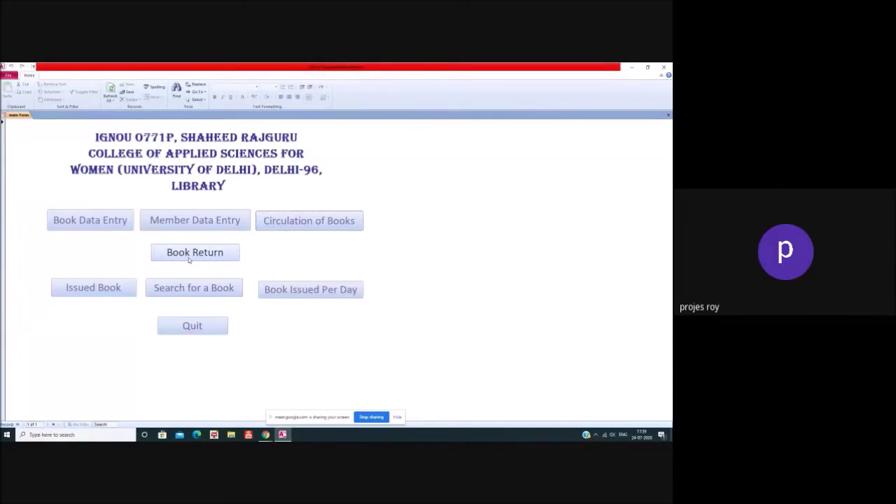
View the Issued Book form, the book search and the books issued per day from the main form, closing all of them.
left_click(355, 205)
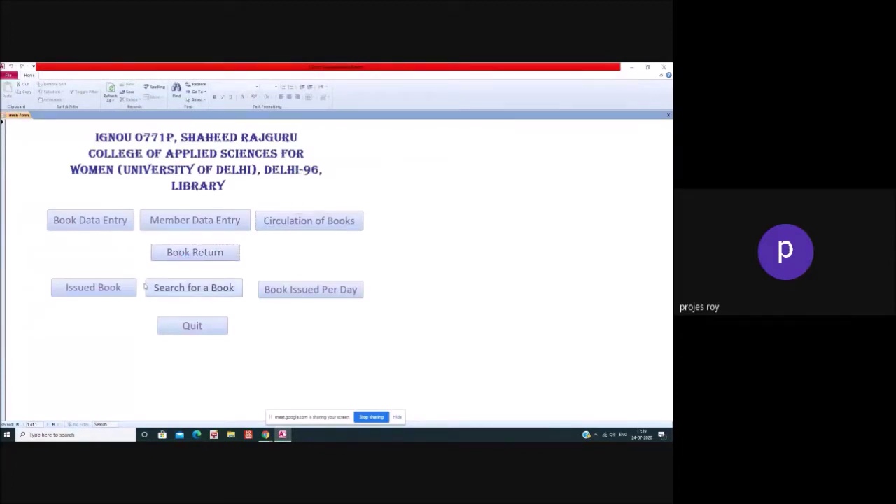
left_click(94, 288)
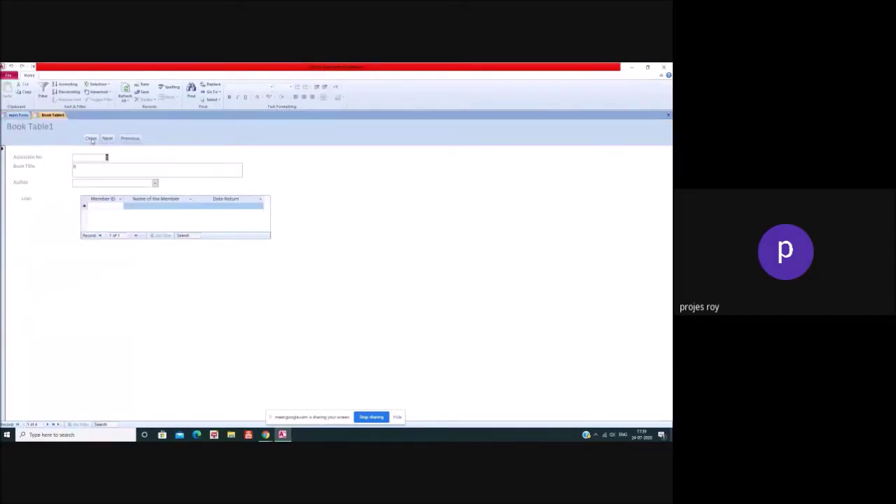
left_click(91, 139)
left_click(184, 292)
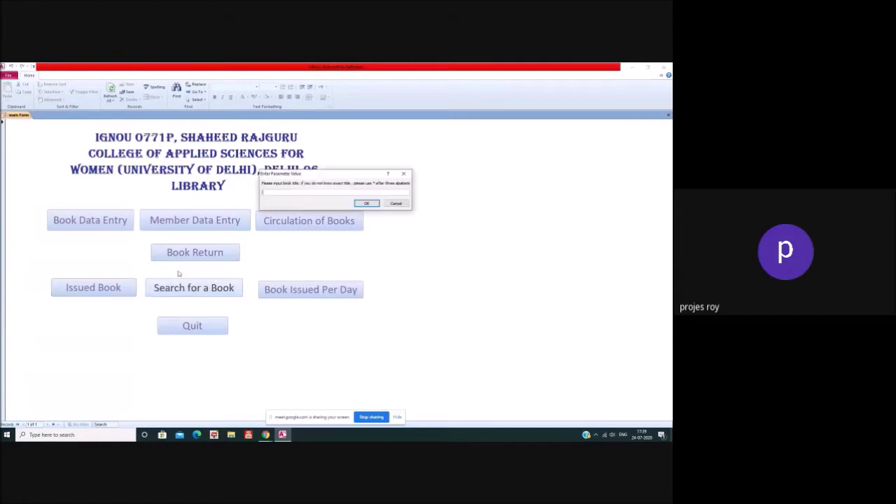
left_click(396, 203)
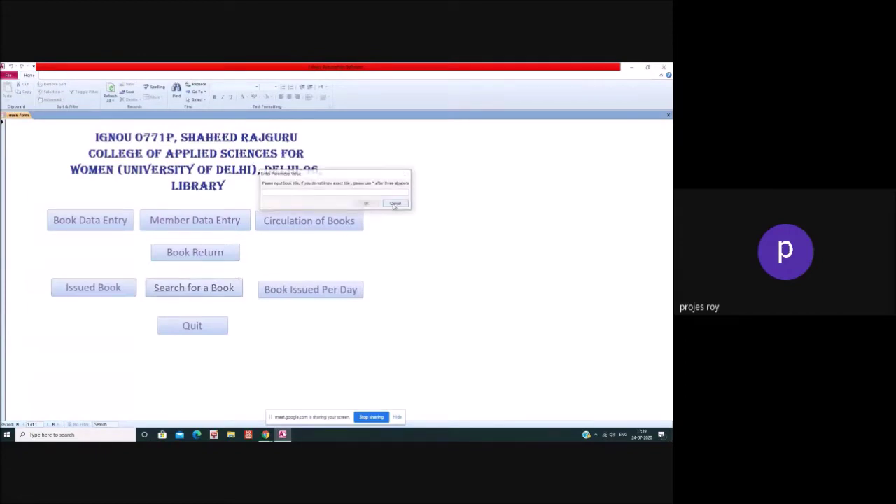
left_click(317, 292)
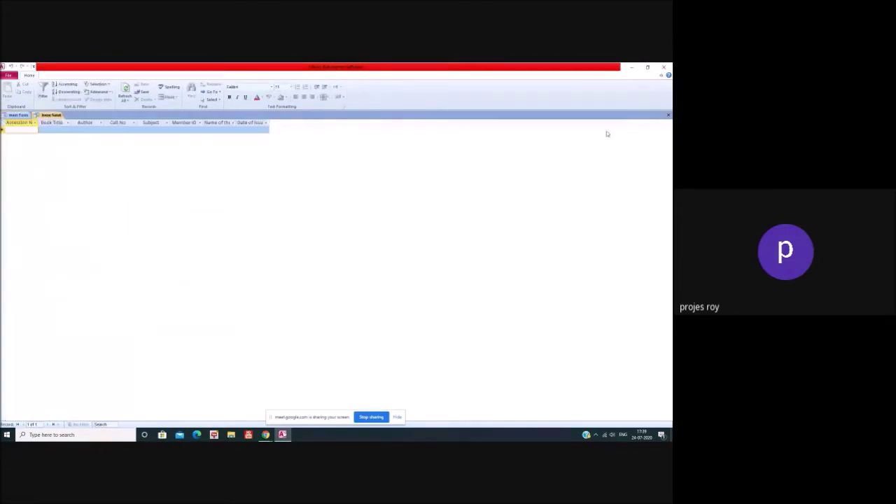
left_click(668, 116)
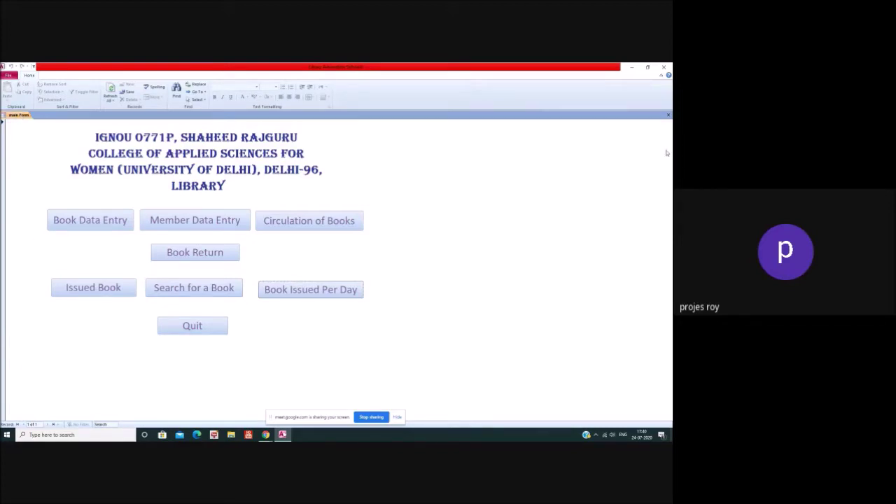
left_click(669, 116)
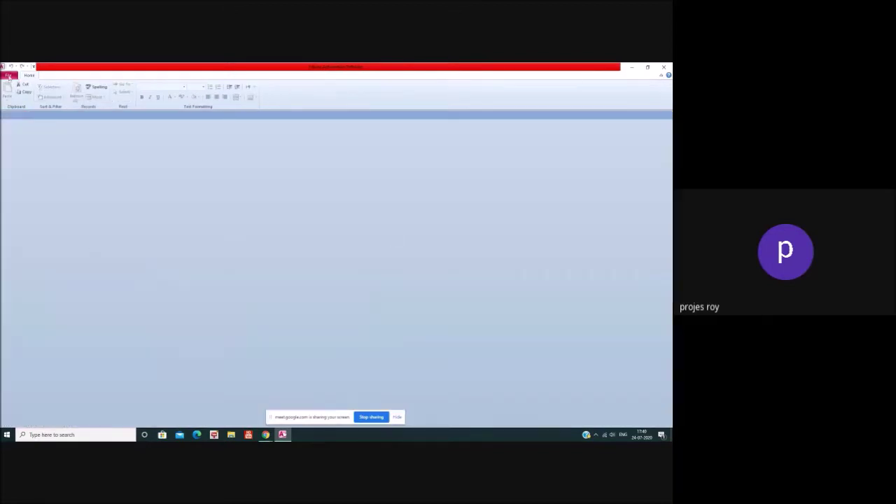
left_click(8, 76)
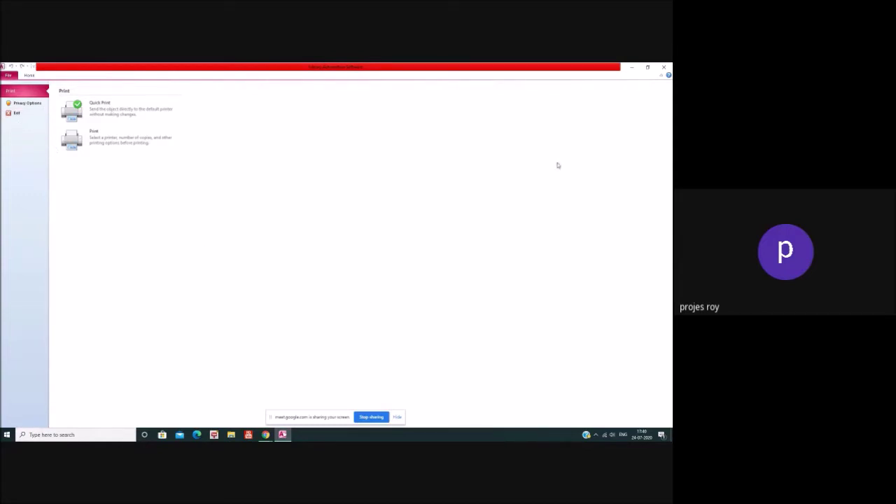
left_click(28, 76)
left_click(10, 76)
left_click(22, 106)
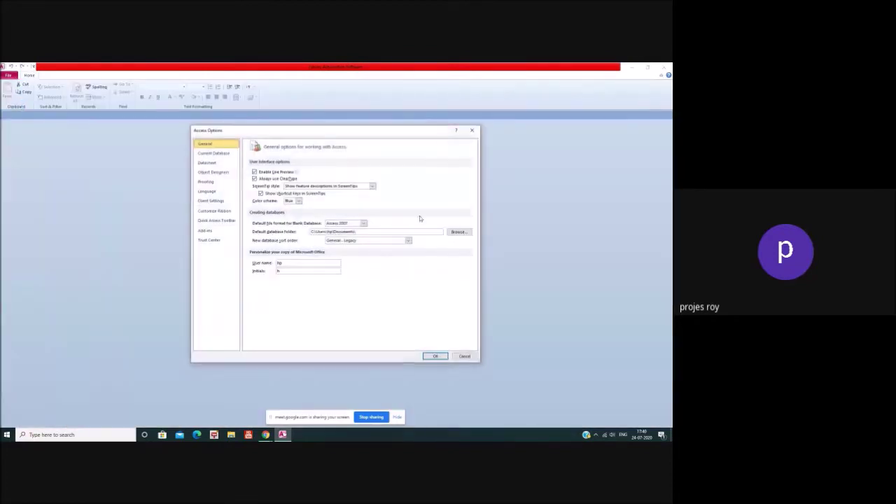
left_click(464, 357)
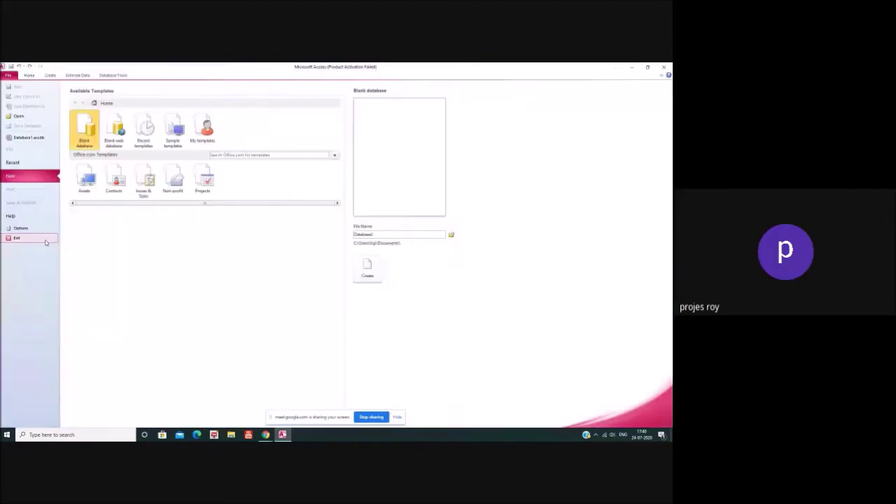
Open the Database1.accdb database with its full list of tables, queries and forms.
left_click(407, 315)
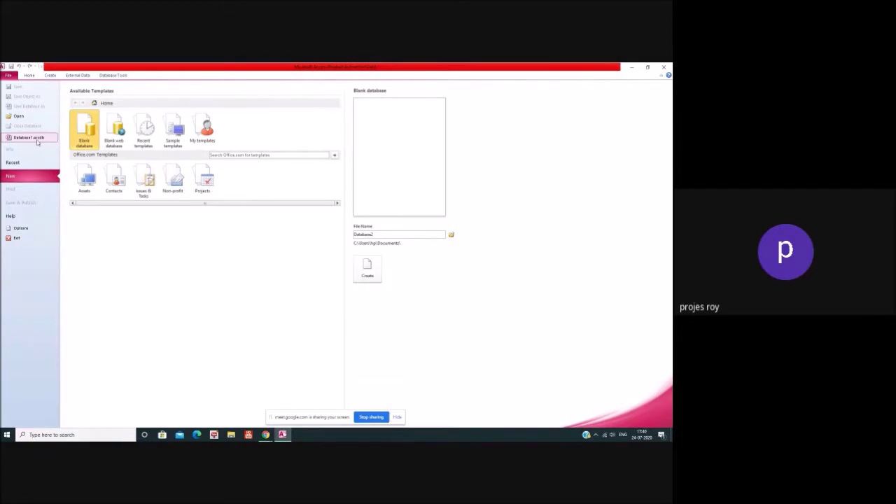
left_click(29, 137)
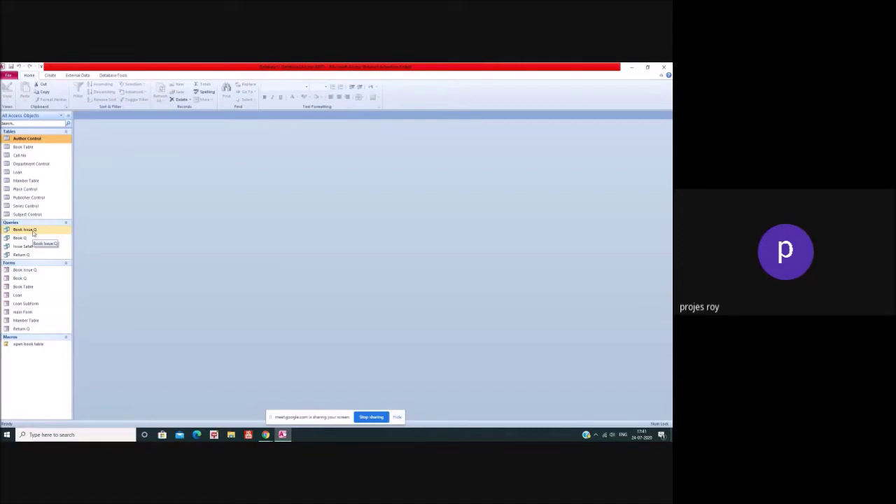
Look at the records of the Book Issue Q query and the Book Table, closing each datasheet.
double_click(31, 231)
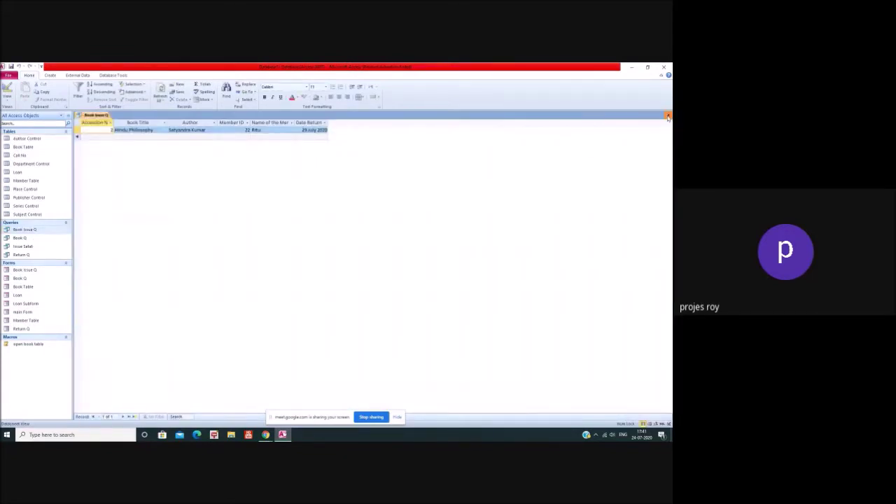
left_click(668, 115)
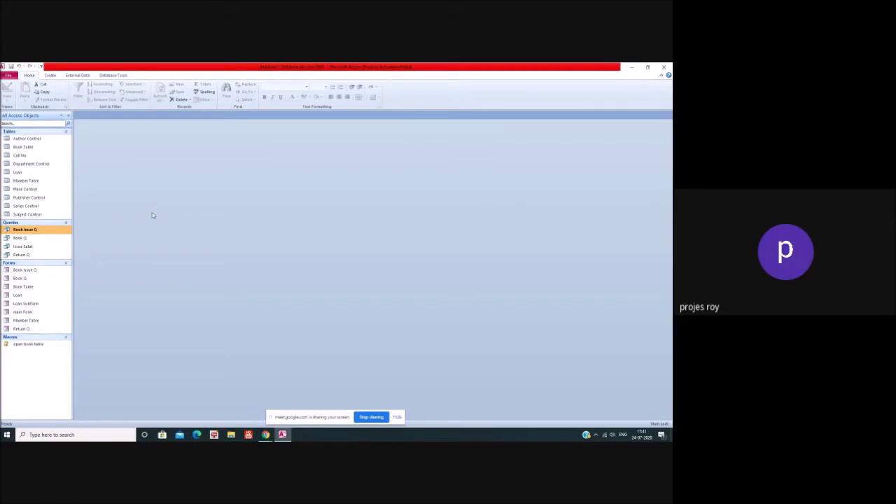
left_click(28, 147)
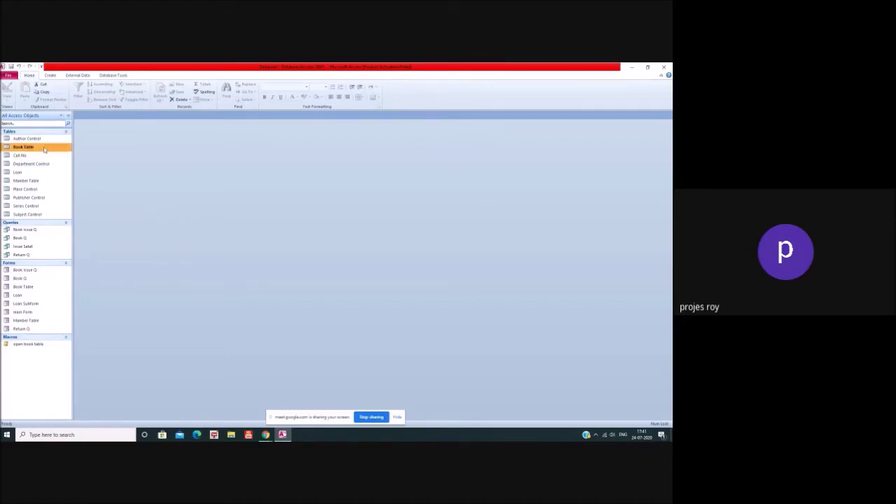
double_click(44, 149)
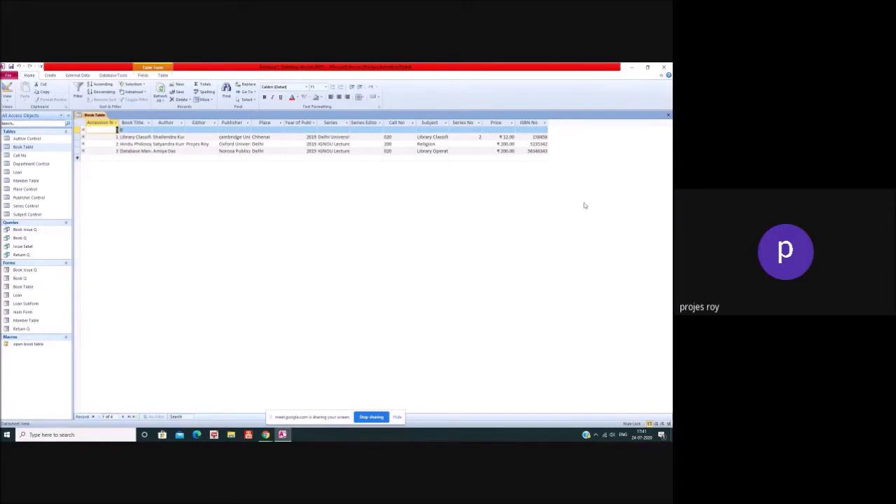
left_click(668, 116)
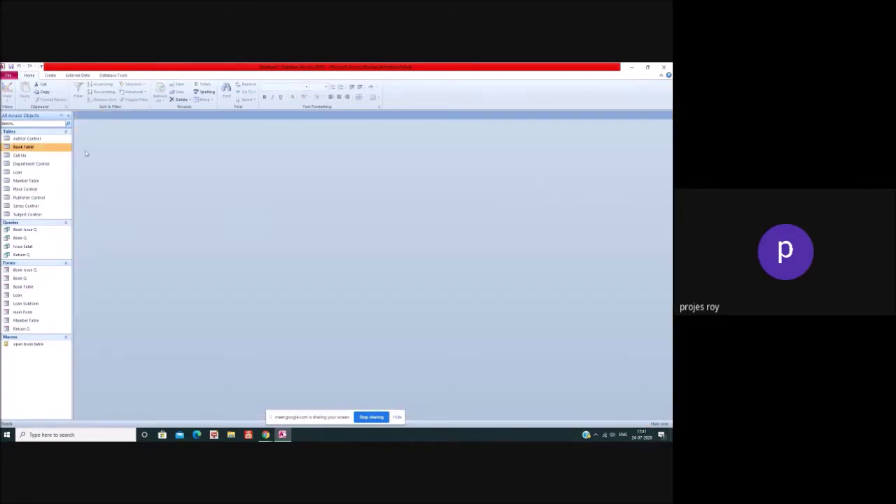
Start a report with the Report Wizard based on Book Table and include all of its available fields.
left_click(55, 76)
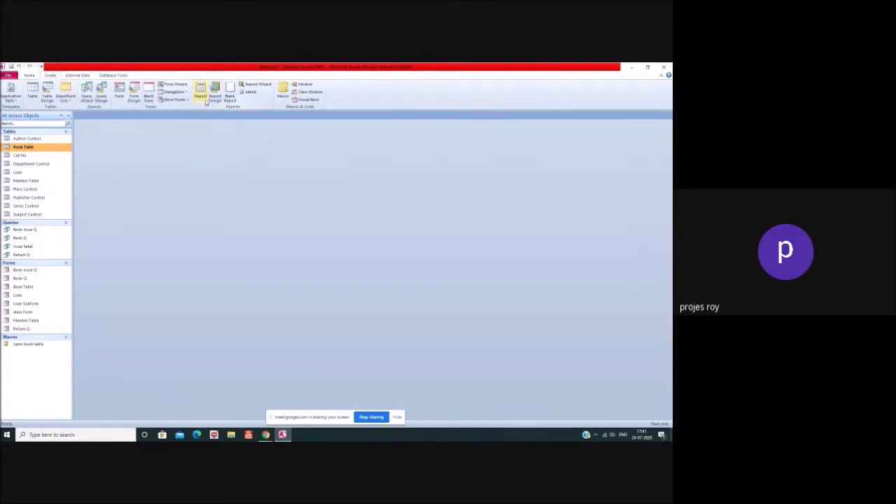
left_click(269, 86)
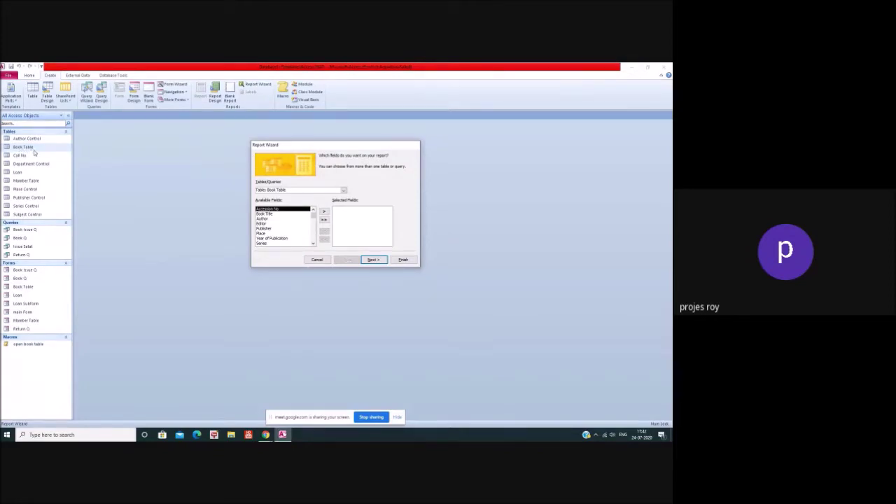
left_click(324, 220)
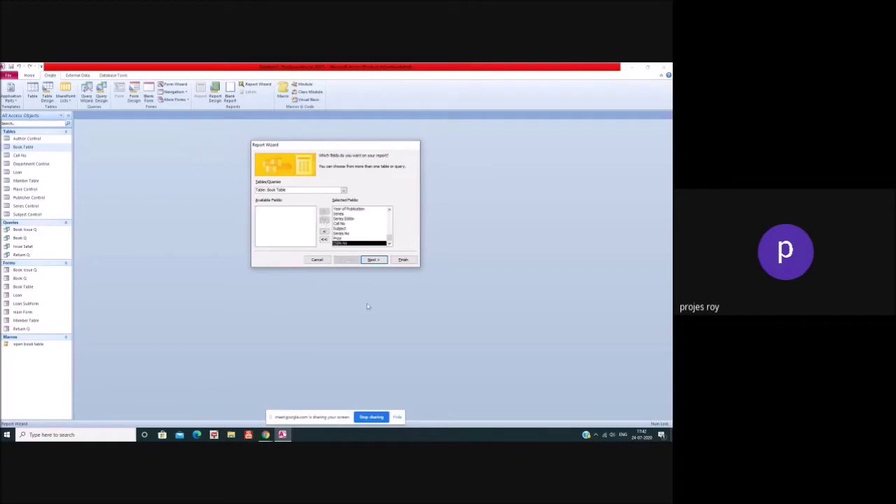
left_click(373, 260)
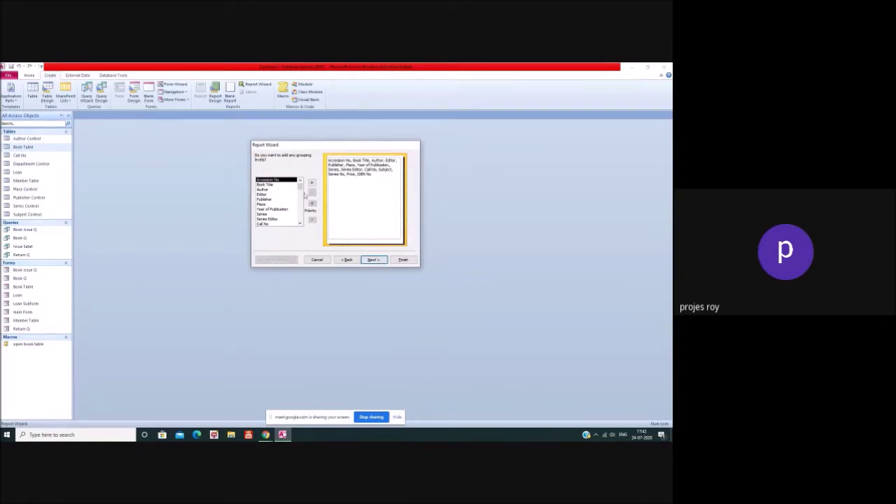
left_click(371, 260)
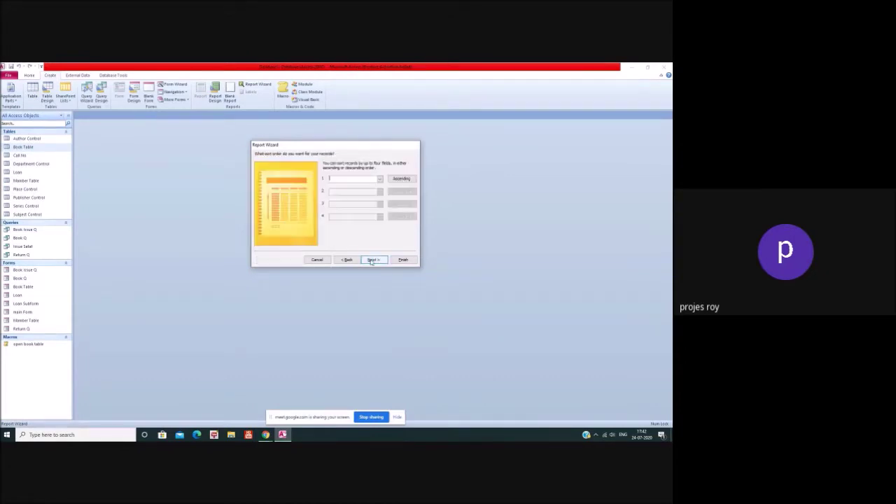
left_click(379, 180)
left_click(381, 180)
left_click(380, 179)
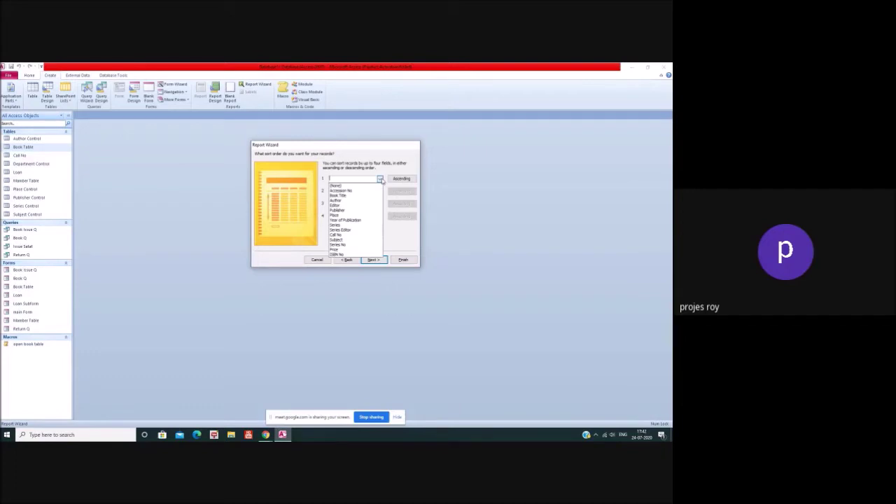
left_click(370, 261)
left_click(371, 261)
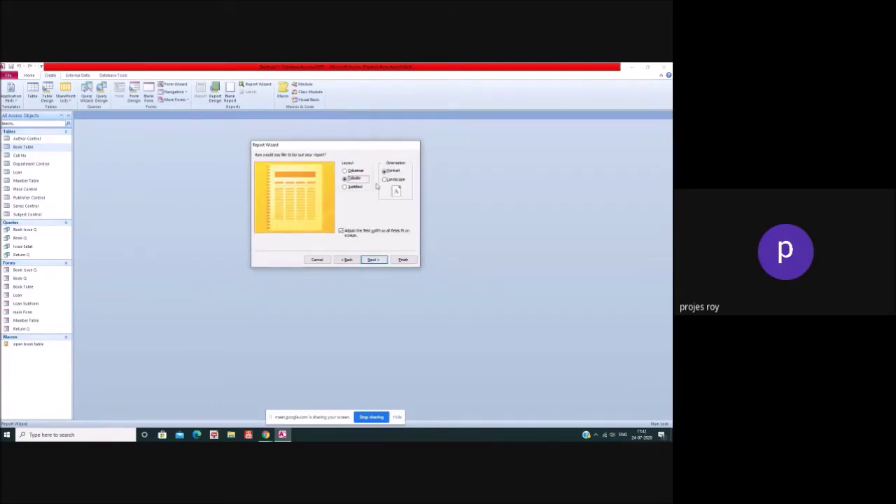
left_click(355, 260)
left_click(355, 260)
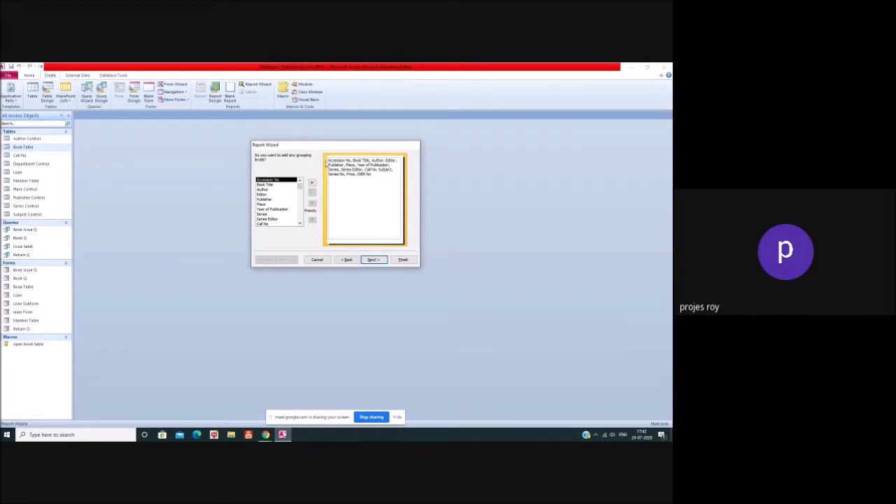
Leave the report without grouping levels and sort its records by Accession No in ascending order.
left_click(373, 259)
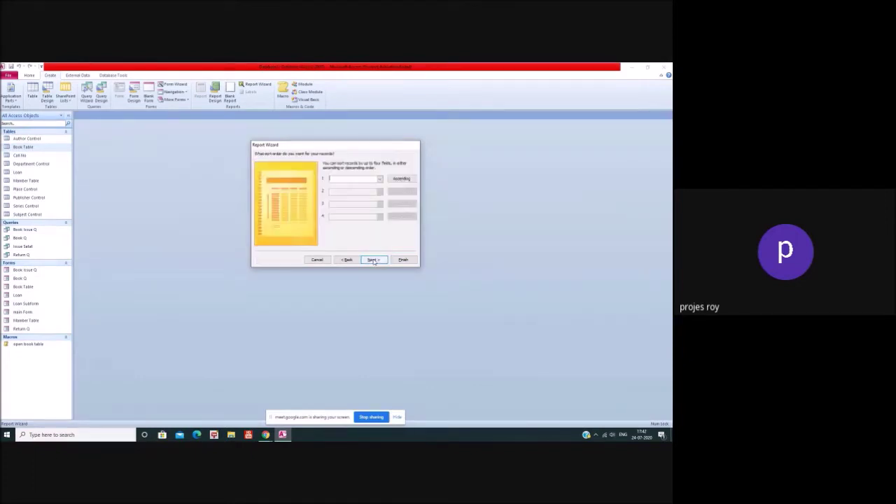
left_click(379, 181)
left_click(351, 188)
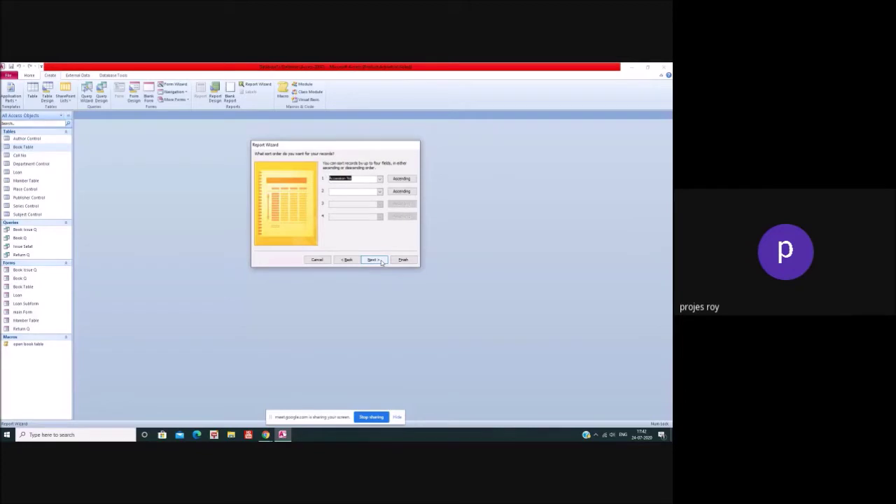
left_click(373, 260)
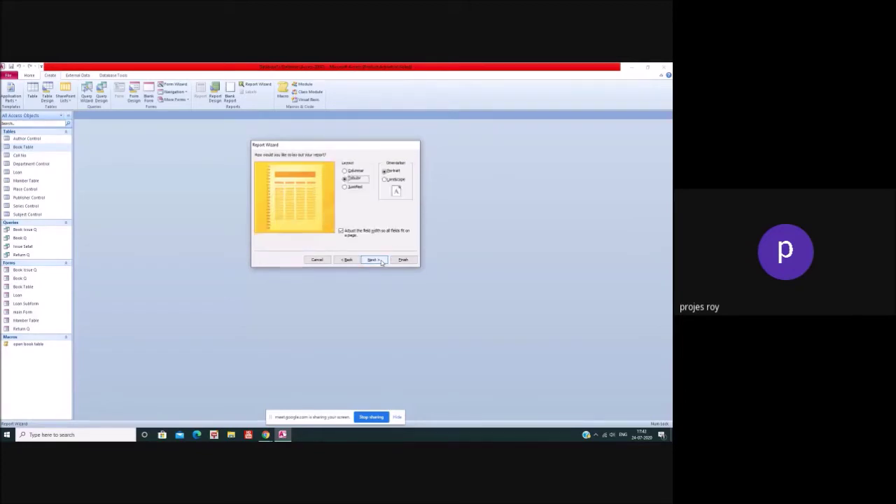
Set the report's orientation to Landscape and finish it with the title Book Table, opening its preview.
left_click(384, 180)
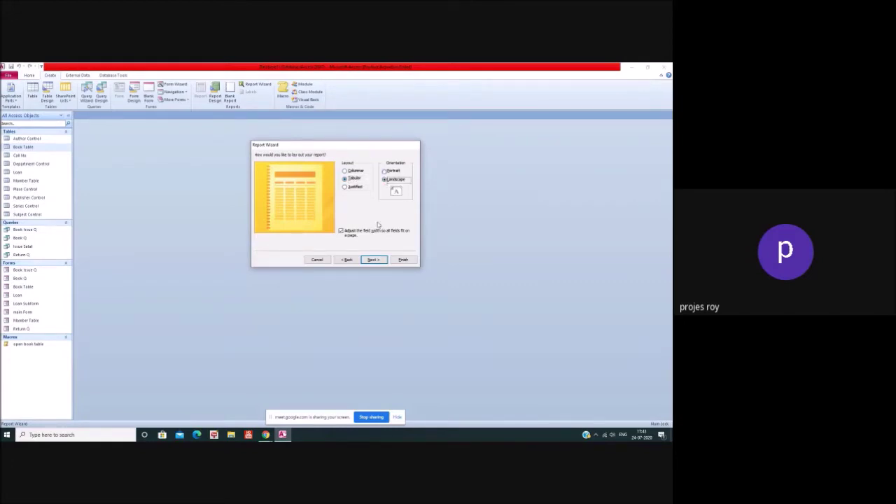
left_click(373, 260)
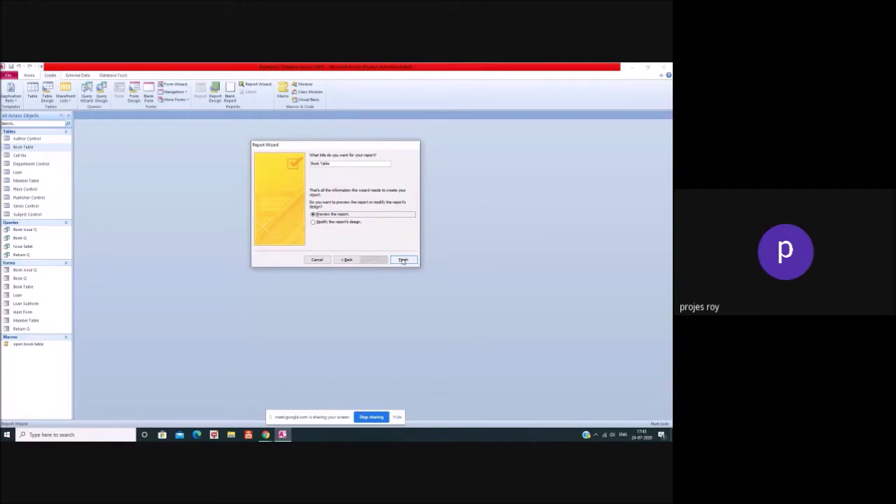
left_click(403, 260)
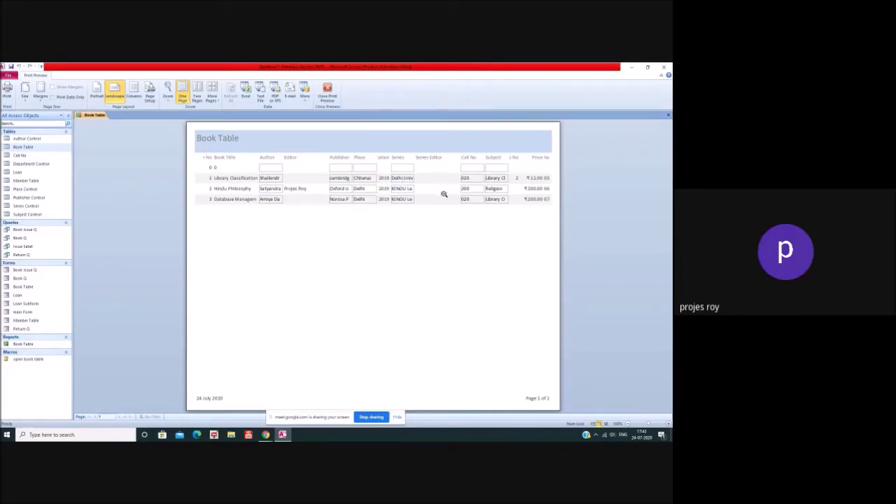
Switch the Book Table report to Design View and widen the report area beyond the ISBN No column.
right_click(423, 241)
left_click(441, 252)
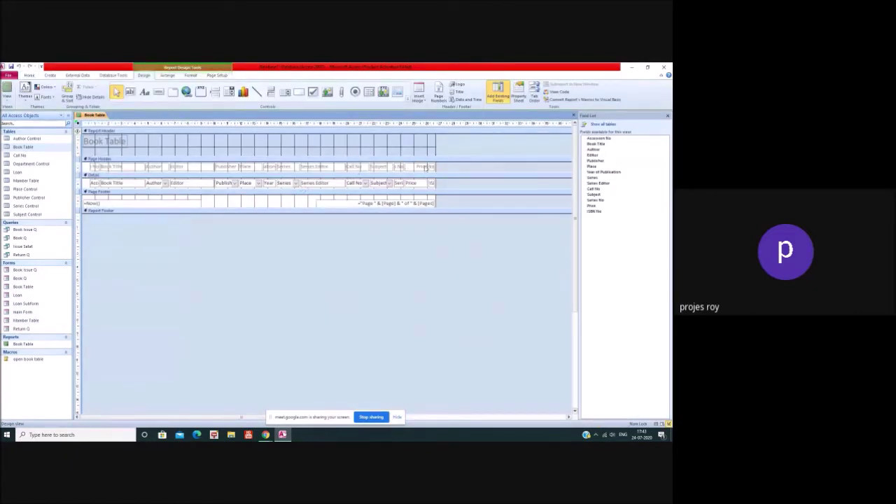
left_click_drag(434, 150, 476, 148)
Move the ISBN No field in the Detail section and its Page Header label to the right edge of the widened report.
left_click_drag(432, 183, 454, 182)
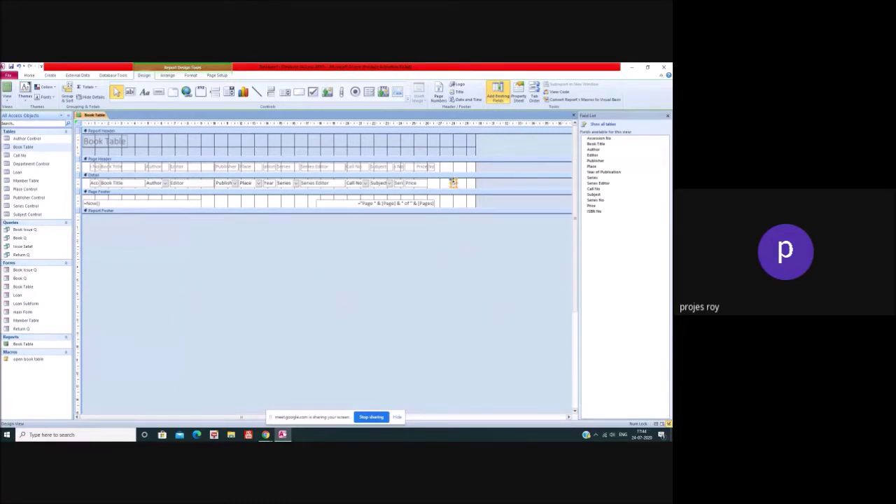
left_click_drag(453, 183, 470, 182)
left_click(429, 167)
left_click_drag(430, 166, 470, 166)
Move the Price and Series No fields, together with their Page Header labels, rightward so they line up beside ISBN No.
left_click(425, 168)
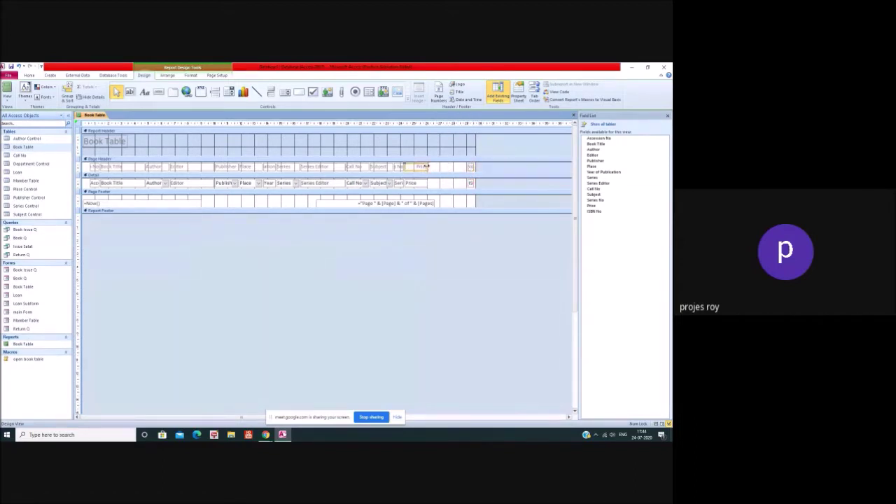
left_click_drag(415, 166, 452, 165)
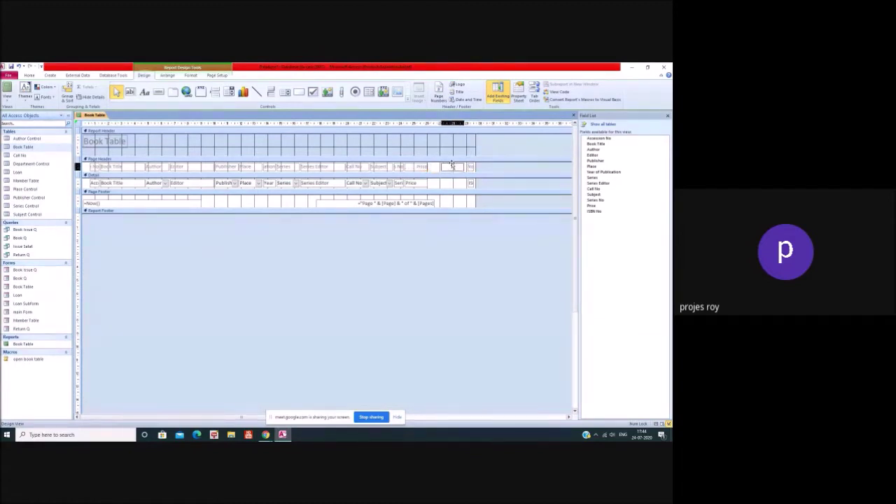
left_click(416, 183)
left_click_drag(410, 181, 449, 181)
left_click(398, 167)
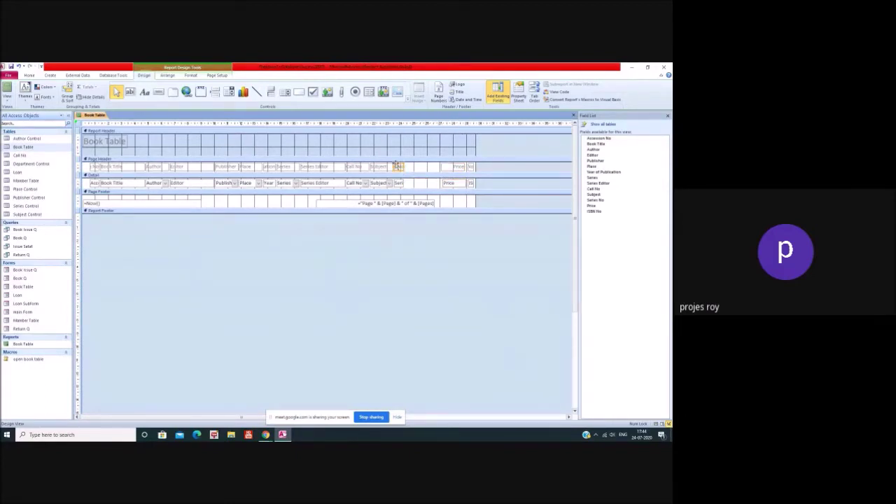
left_click_drag(399, 167, 433, 167)
left_click(395, 183)
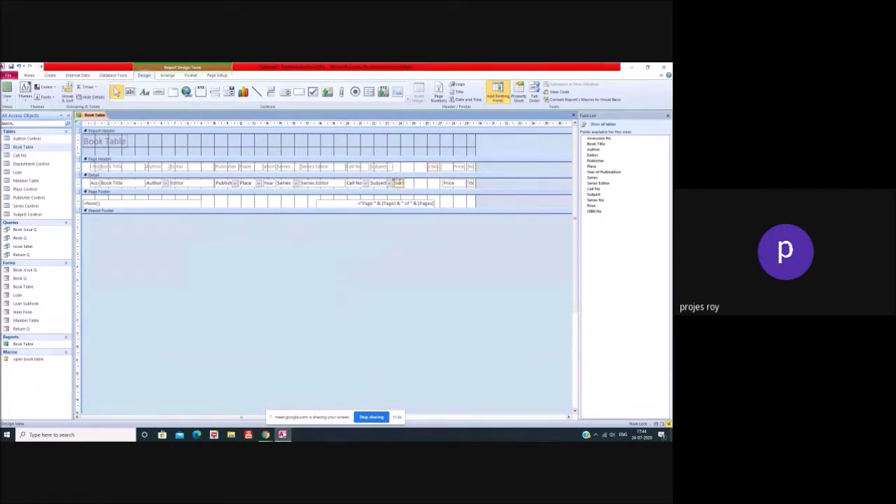
left_click_drag(396, 180, 433, 181)
Shift the Subject and Call No fields and their Page Header labels rightward, placing them in order before Series No.
left_click(379, 167)
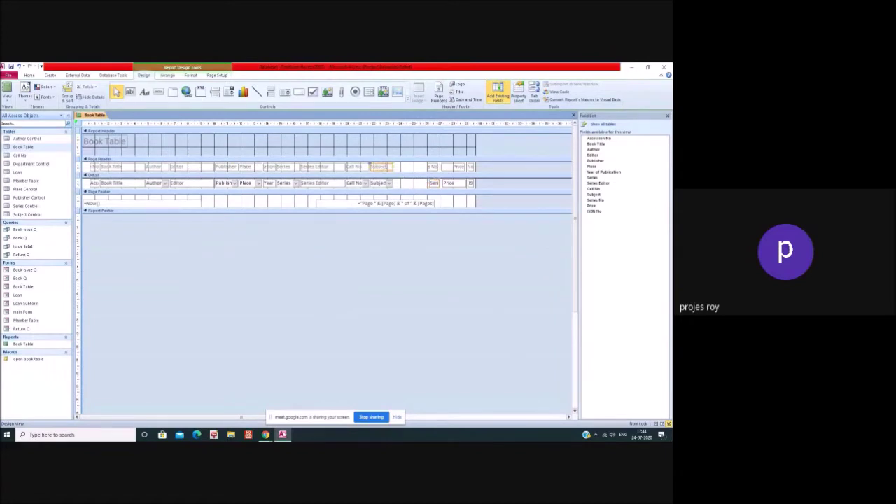
left_click_drag(379, 166, 408, 165)
left_click(385, 182)
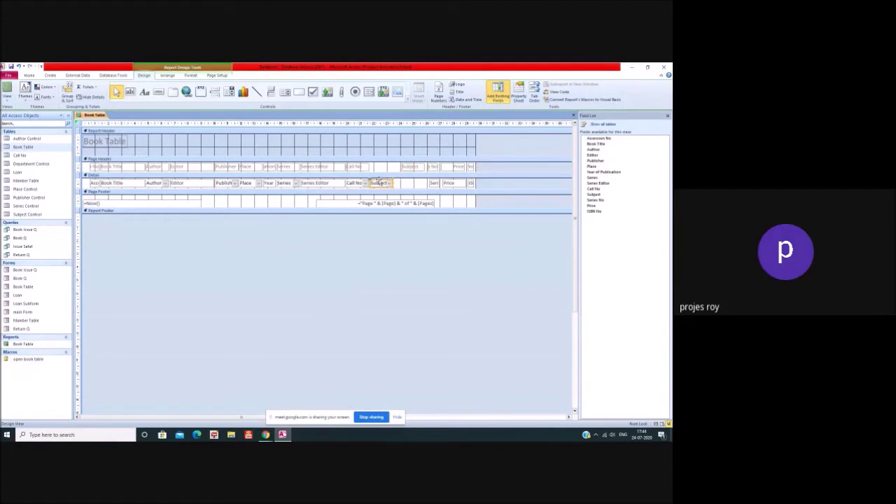
left_click_drag(385, 181, 413, 182)
left_click(357, 166)
left_click_drag(359, 164, 390, 163)
left_click(357, 182)
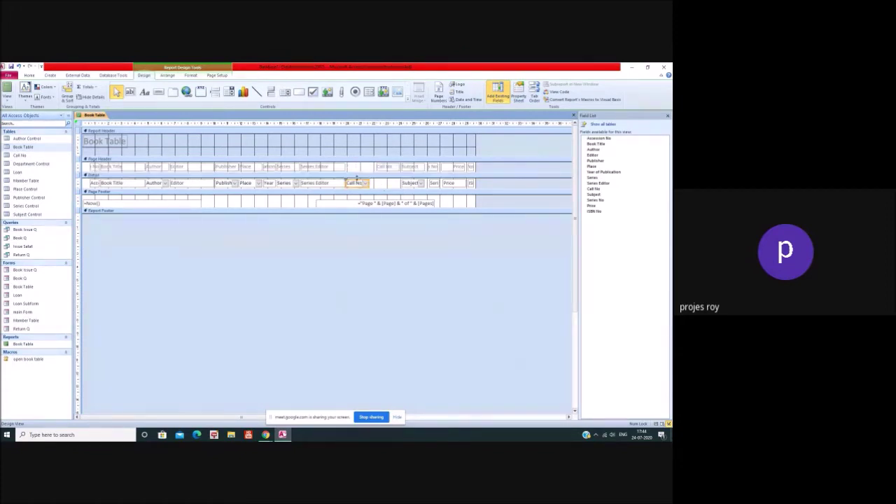
left_click_drag(356, 179, 387, 183)
Narrow the Series Editor label and Detail field and place both directly before Call No.
left_click(335, 168)
left_click_drag(301, 169, 358, 166)
left_click(337, 183)
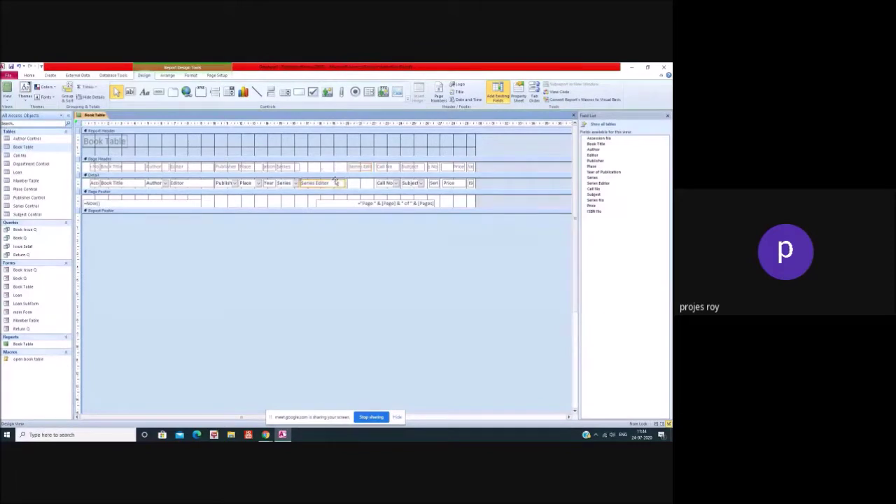
left_click_drag(299, 183, 349, 183)
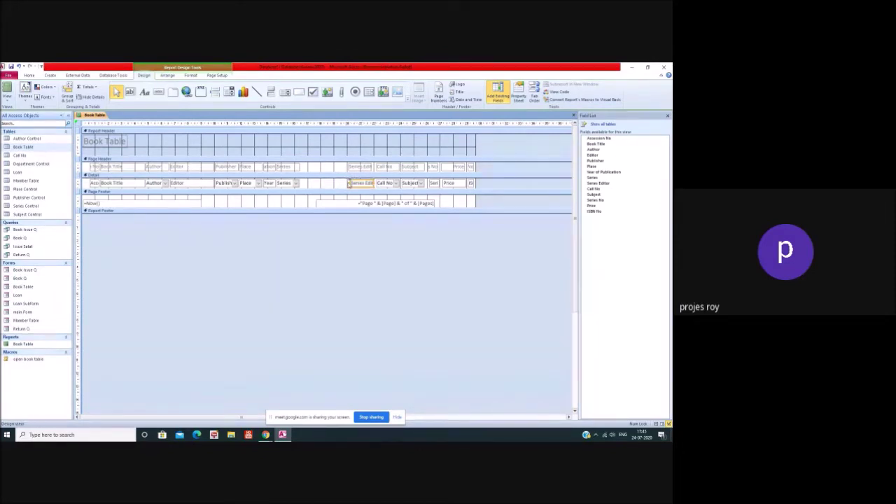
Move the Series and Year of Publication fields with their Page Header labels rightward to sit before Series Editor.
left_click(295, 169)
left_click(281, 167)
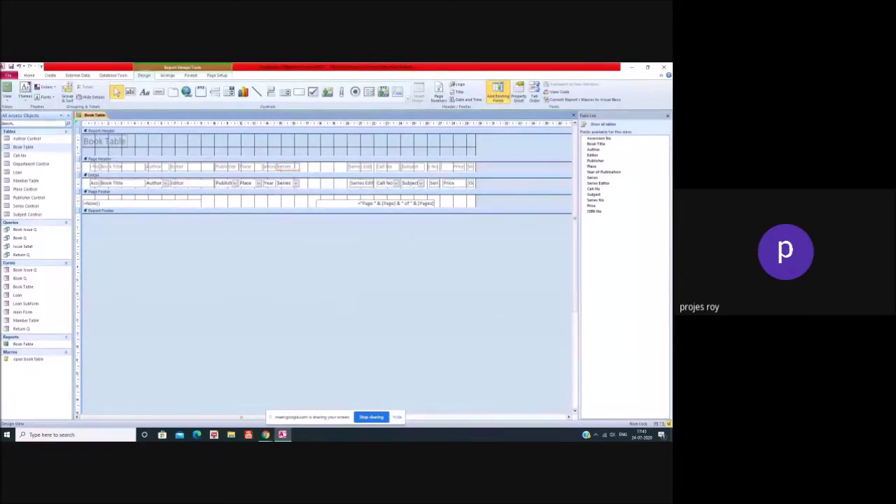
left_click(281, 165)
left_click_drag(280, 166, 331, 181)
left_click(284, 183)
left_click(270, 167)
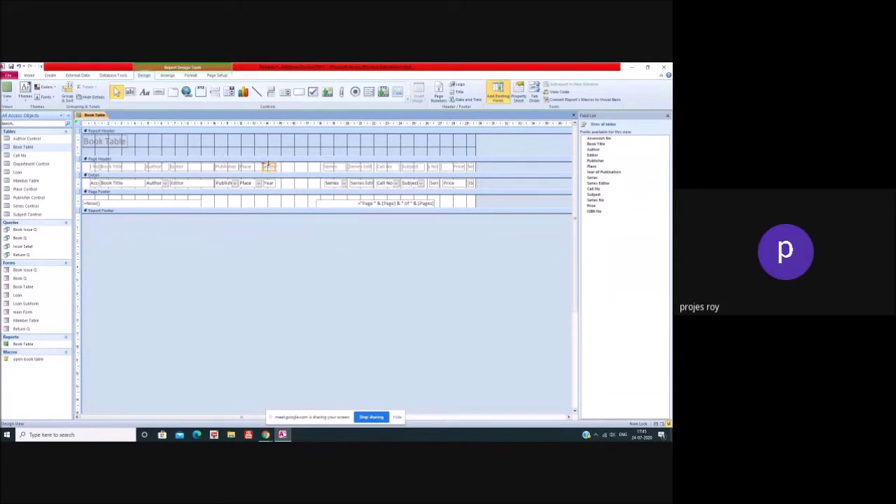
left_click_drag(268, 165, 314, 182)
left_click(269, 184)
Move the Place and Publisher fields with their Page Header labels rightward, lining them up before Year of Publication.
left_click(245, 166)
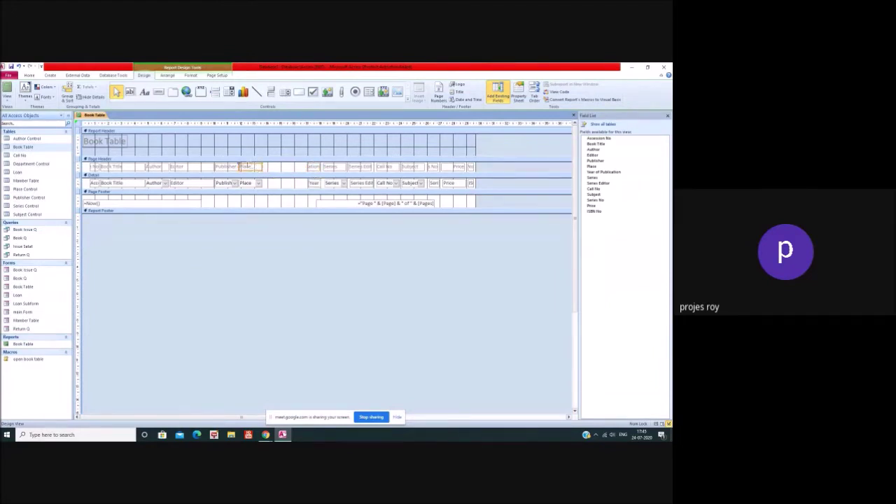
left_click_drag(245, 163, 288, 164)
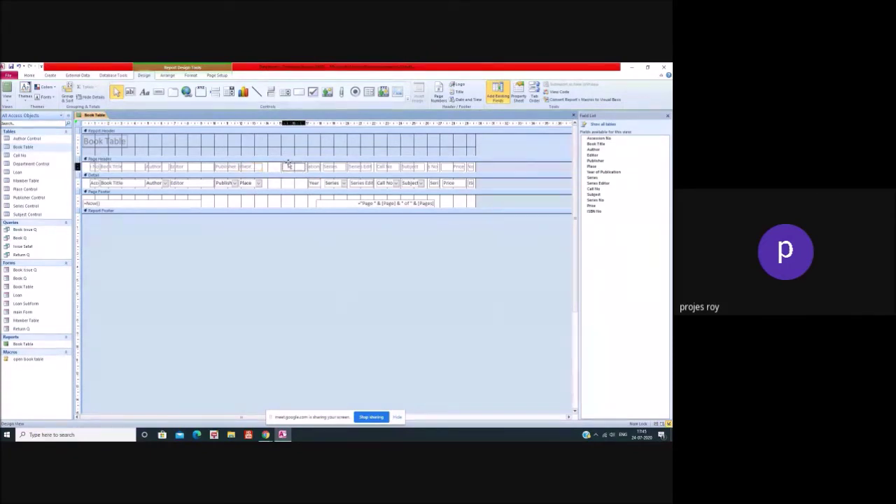
left_click(253, 183)
left_click_drag(247, 181, 288, 181)
left_click(228, 168)
left_click_drag(219, 165, 262, 181)
left_click(231, 183)
Narrow the Editor label and Detail field and place both directly before Publisher.
left_click(188, 166)
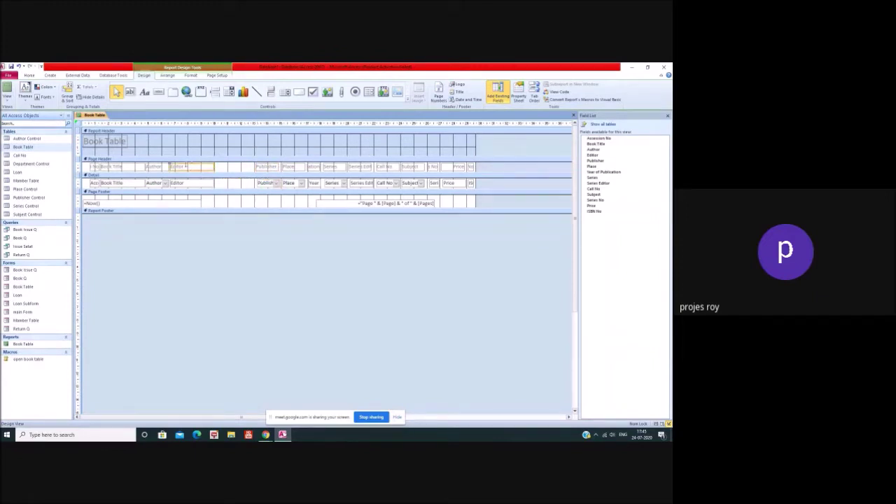
left_click_drag(170, 166, 193, 167)
left_click(210, 167)
left_click_drag(197, 166, 234, 166)
left_click(173, 183)
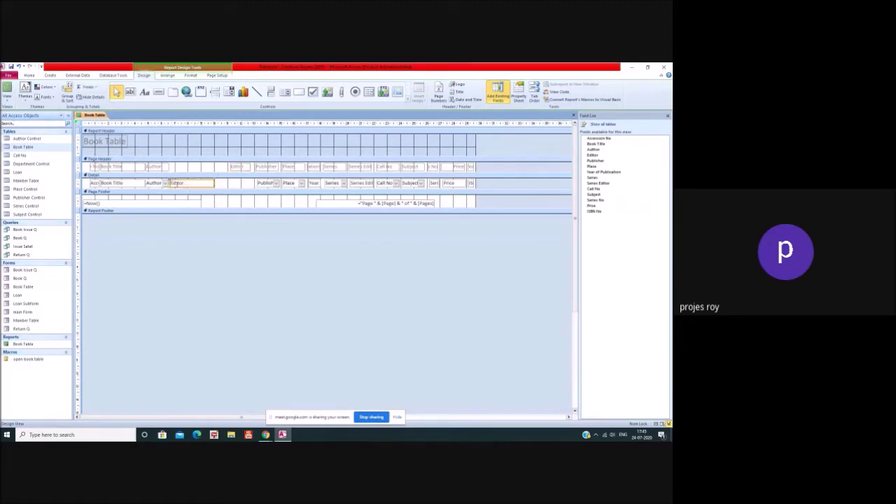
mouse_move(171, 183)
left_mouse_down()
mouse_move(232, 182)
mouse_move(238, 166)
left_mouse_up()
left_click(233, 166)
Move the Author label and Detail field rightward, and widen the field until it reaches Editor.
left_click(162, 170)
left_click_drag(161, 171, 207, 163)
left_click(158, 183)
left_click_drag(151, 181, 203, 179)
left_click(228, 189)
left_click(219, 185)
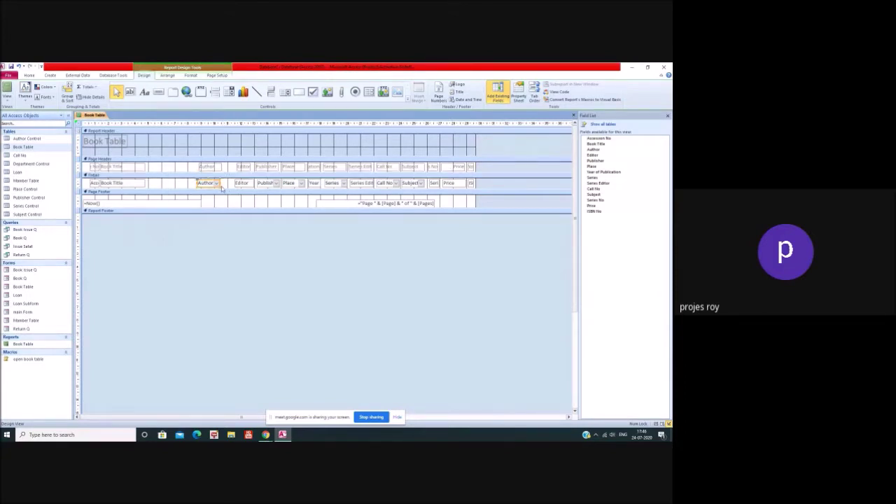
left_click_drag(220, 183, 234, 183)
Widen the Book Title field and its Page Header label rightward into the free space before Author.
left_click(145, 183)
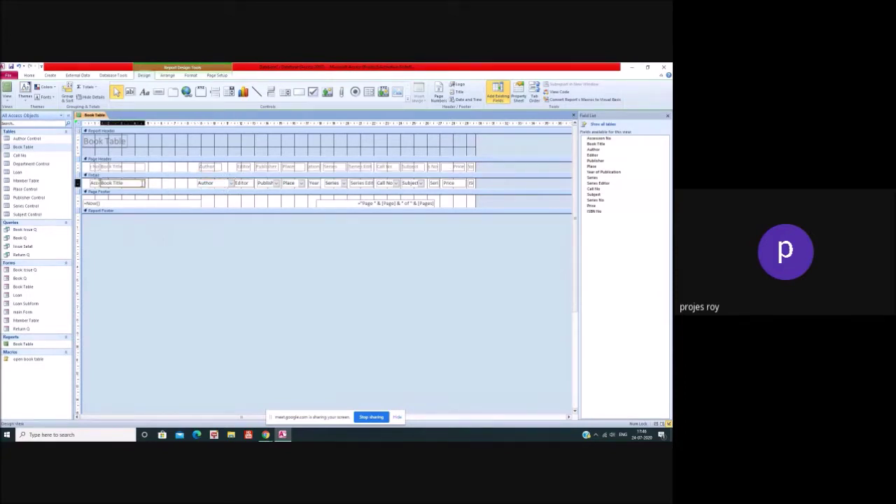
left_click_drag(150, 183, 177, 169)
left_click(143, 168)
Extend the Author field leftward to just after Book Title and align its Page Header label with the field's new start.
left_click(200, 171)
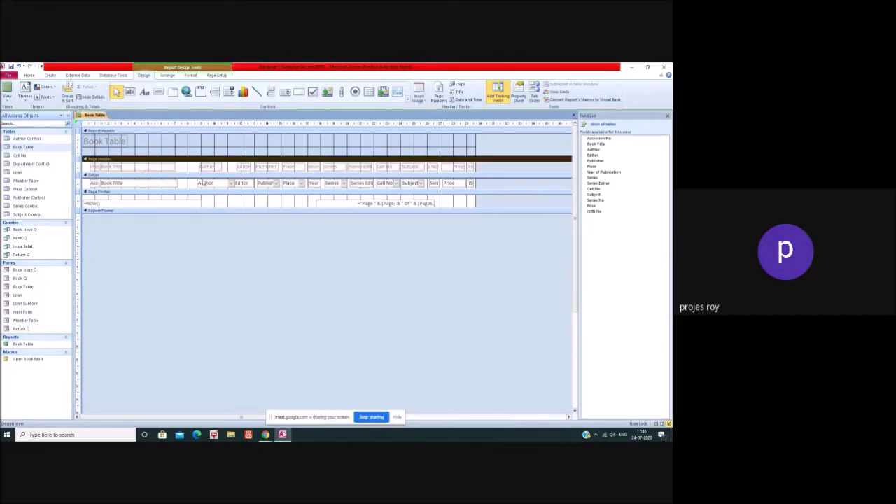
left_click(202, 183)
left_click_drag(198, 182, 181, 183)
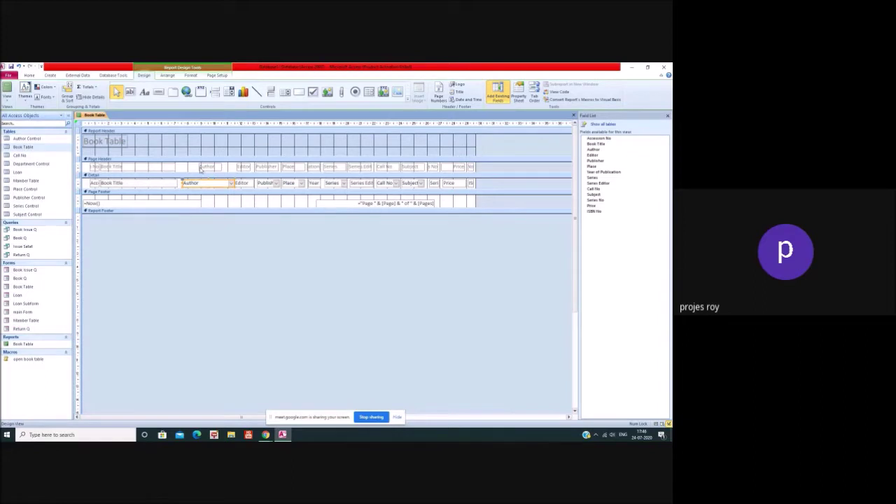
left_click_drag(215, 167, 196, 165)
Widen the Accession No label and field to the report's left margin and shift the Book Title column slightly rightward.
left_click(153, 169)
left_click(90, 169)
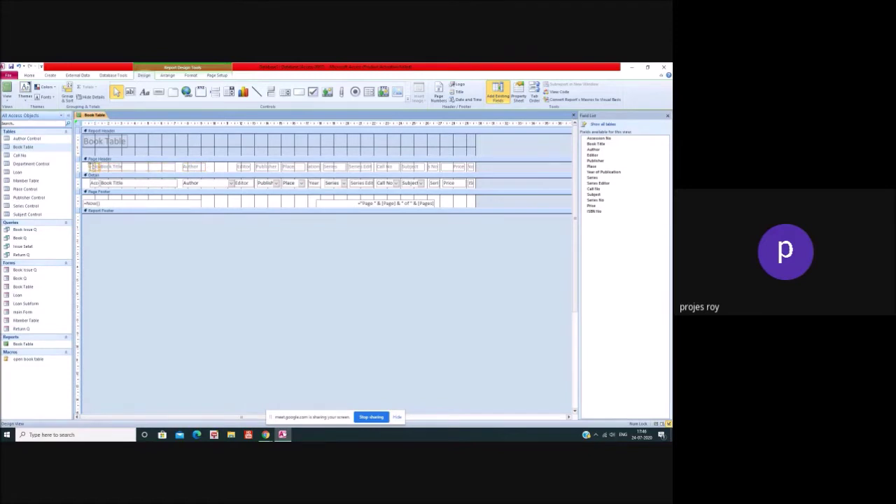
left_click_drag(90, 166, 82, 167)
left_click(119, 168)
left_click_drag(148, 170, 152, 169)
left_click(149, 184)
left_click(93, 167)
left_click(89, 184)
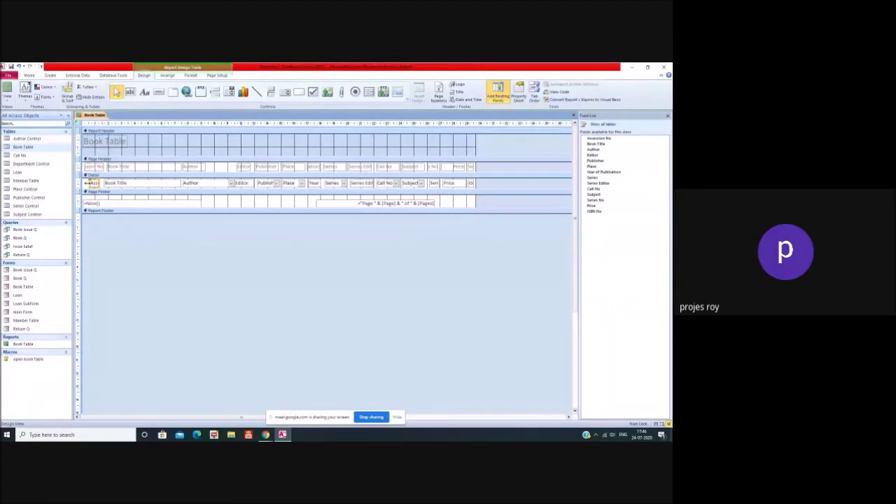
Close the Book Table report with its design changes saved, and check the new column layout in Report View.
left_click(149, 230)
left_click(573, 116)
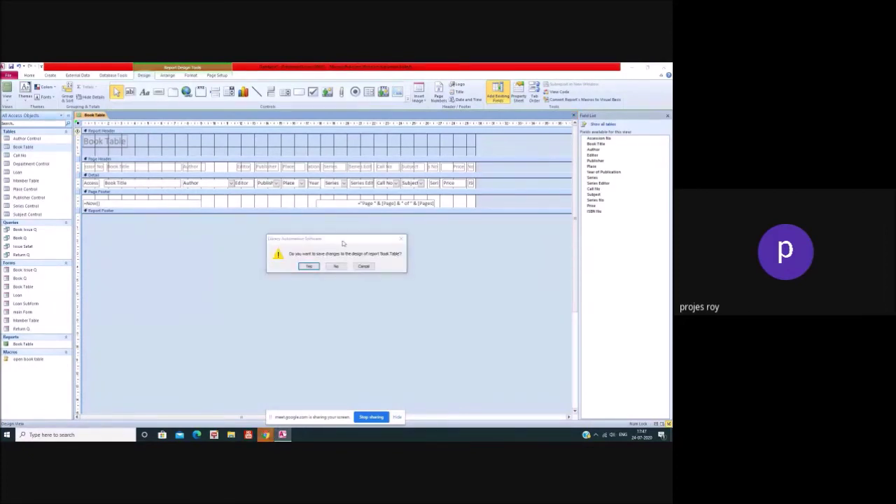
left_click(309, 267)
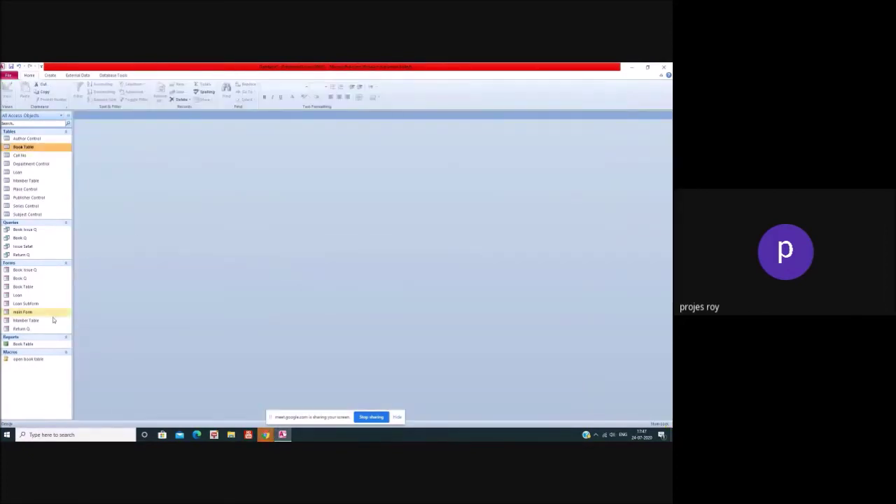
double_click(22, 344)
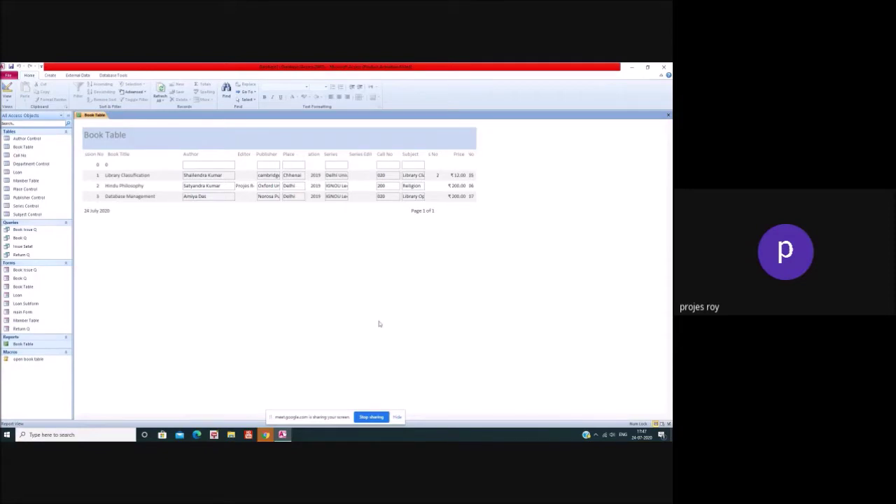
left_click(669, 117)
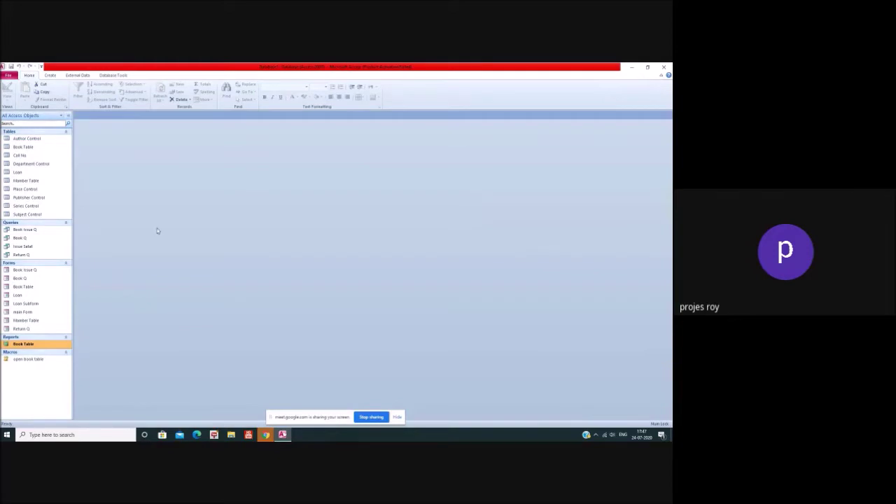
Start another report with the Report Wizard, using Table: Book Table as its source.
left_click(55, 76)
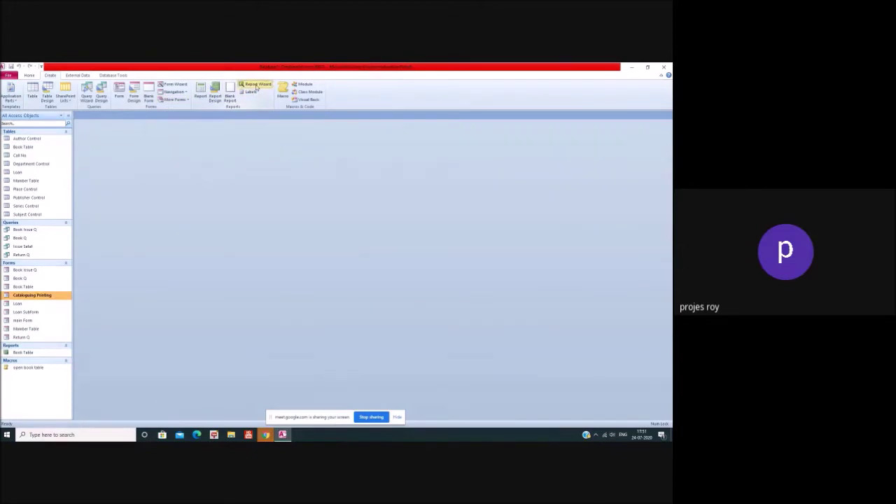
left_click(257, 85)
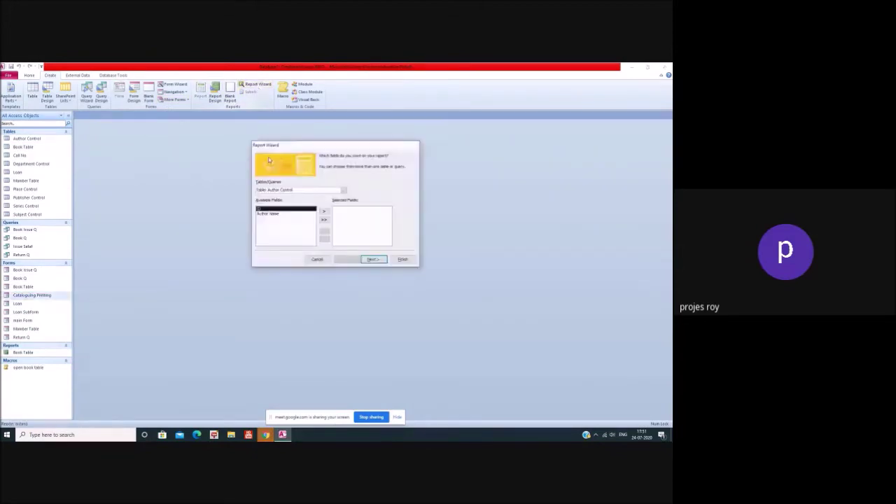
left_click(343, 191)
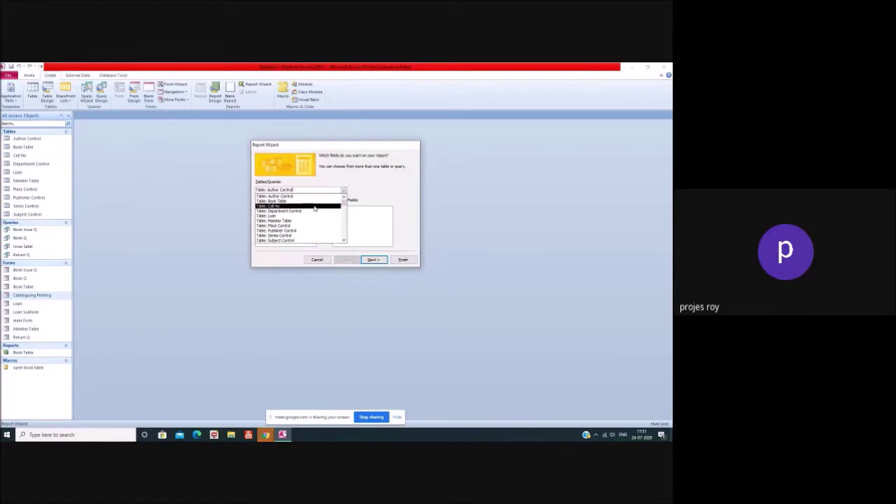
left_click(315, 201)
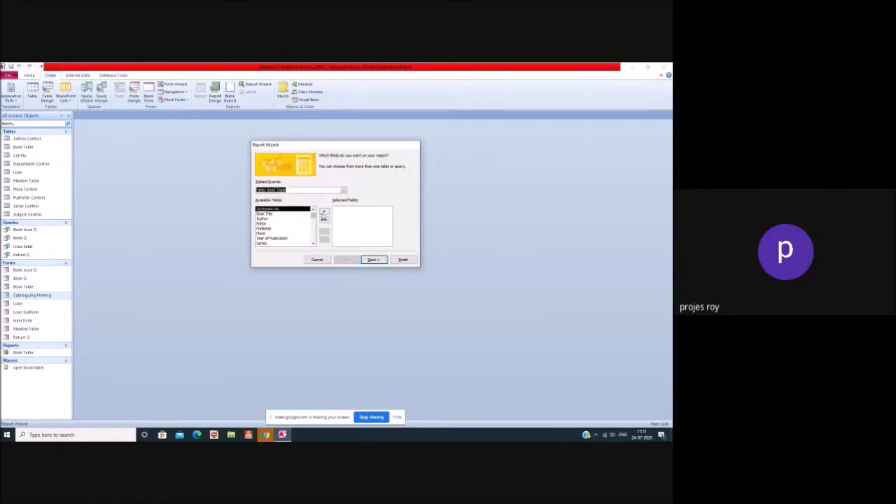
Add the fields from Accession No through Subject, plus ISBN No, to the report, leaving out Series No and Price.
left_click(324, 212)
left_click(323, 211)
left_click(324, 211)
left_click(324, 211)
left_click(324, 212)
left_click(324, 212)
left_click(324, 211)
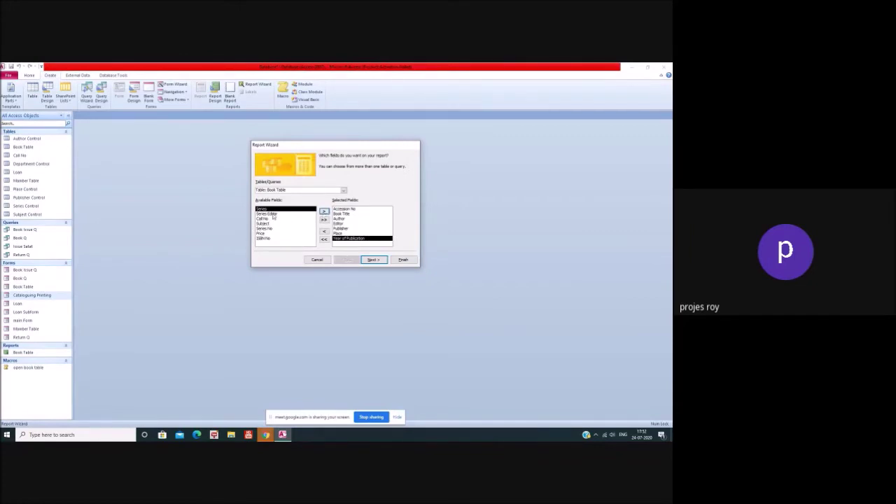
left_click(323, 212)
left_click(324, 212)
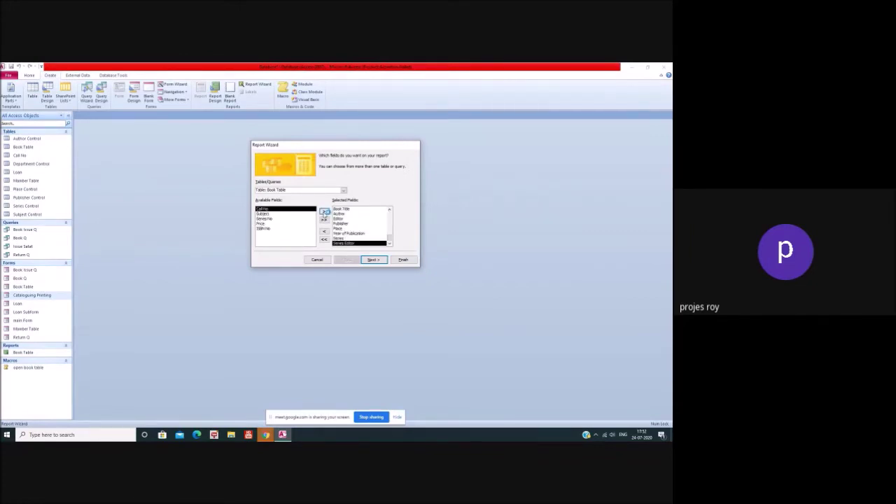
left_click(324, 211)
left_click(324, 212)
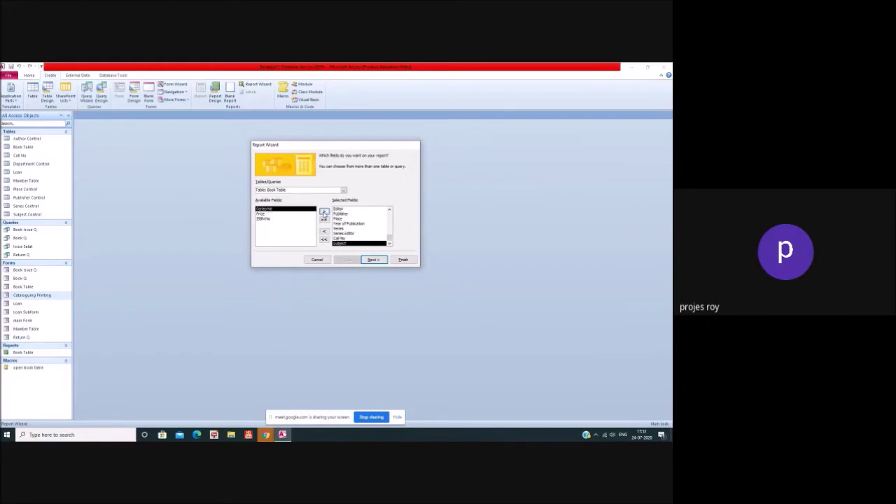
left_click(275, 221)
left_click(323, 213)
Accept the default grouping, sorting and layout options and finish the report as Book Table1 with its preview.
left_click(373, 259)
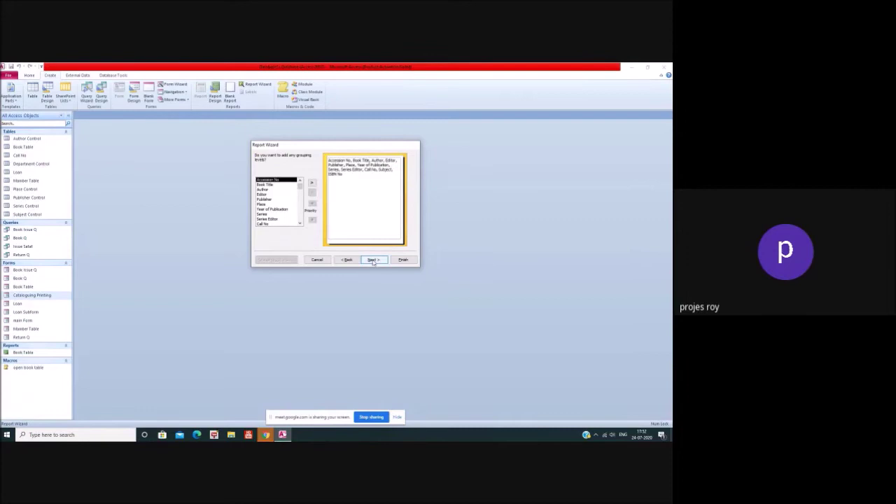
left_click(373, 260)
left_click(373, 260)
left_click(374, 260)
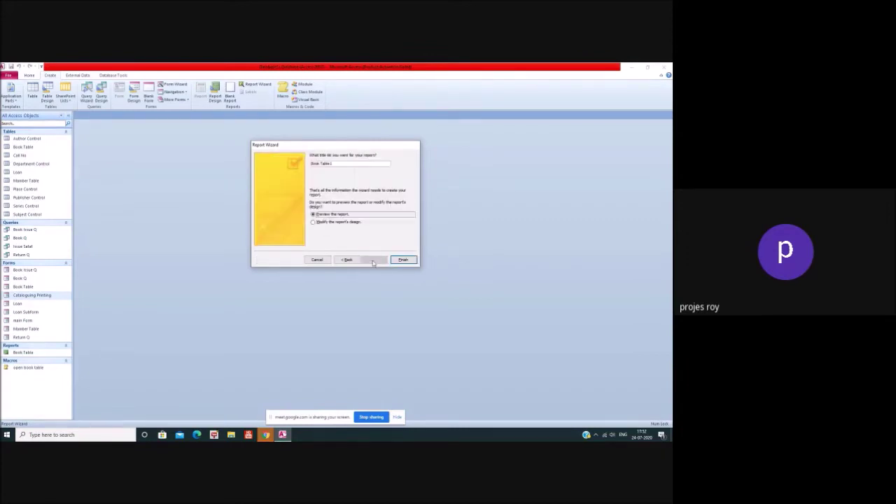
left_click(403, 260)
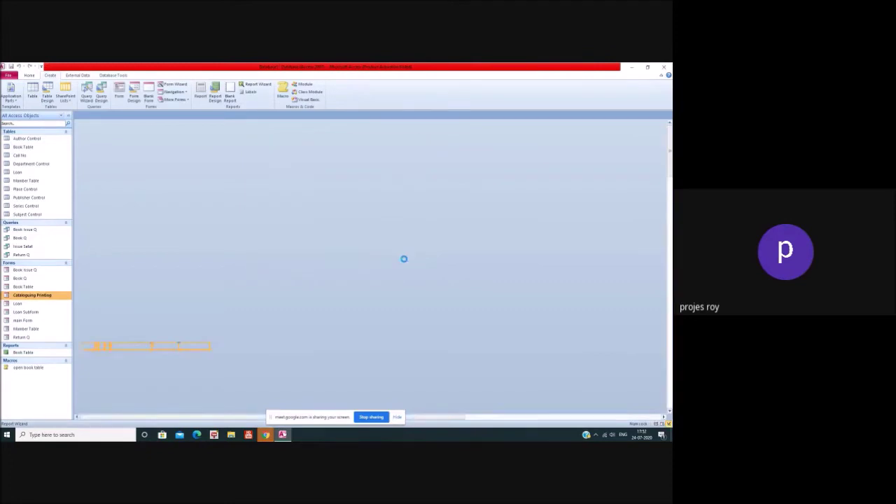
Switch the Book Table1 report to Design View and extend the Page Footer section downward.
left_click(330, 214)
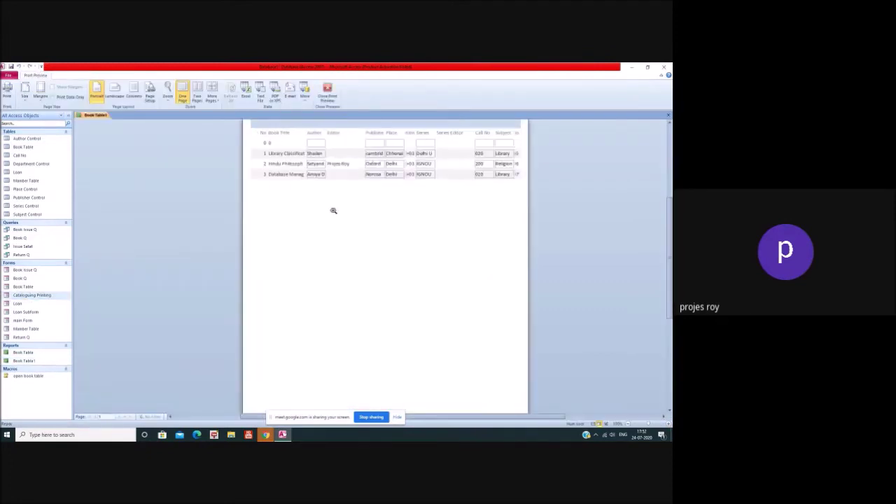
right_click(335, 204)
left_click(358, 219)
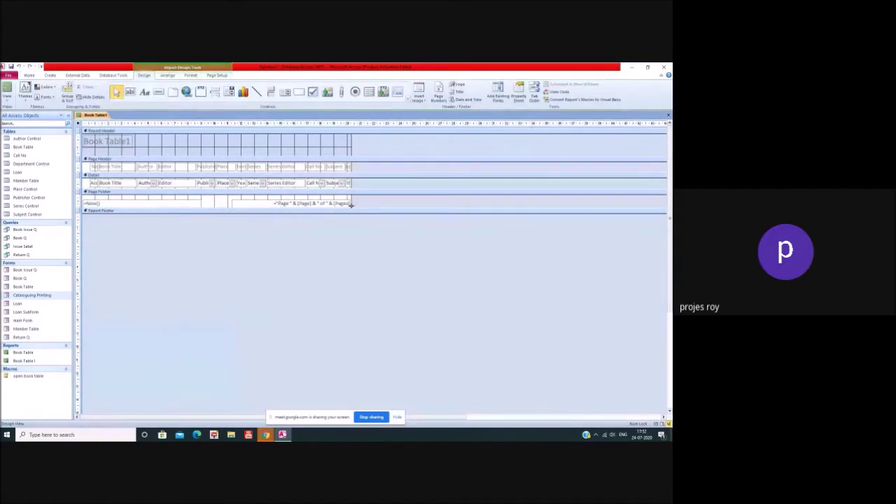
left_click_drag(353, 206, 354, 266)
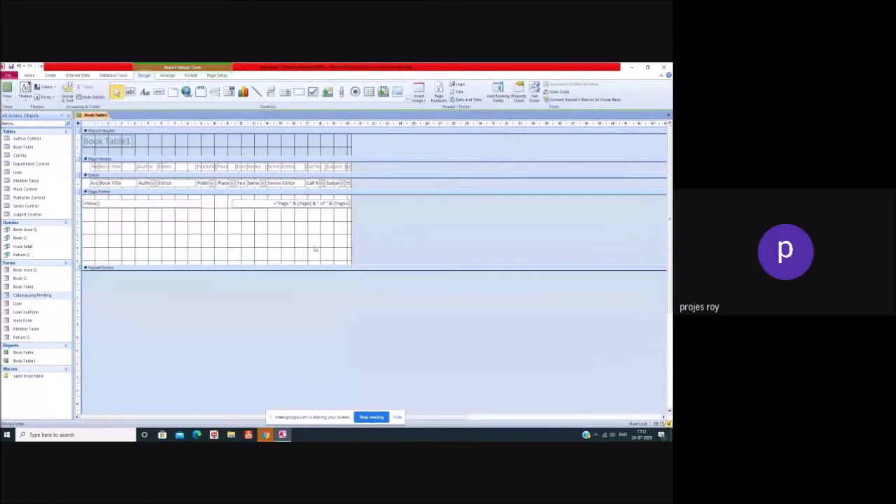
Delete the Accession No field from the Detail section.
left_click(130, 185)
left_click(95, 182)
key("Delete")
left_click(152, 183)
key("Delete")
left_click(201, 184)
key("Delete")
left_click(224, 183)
key("Delete")
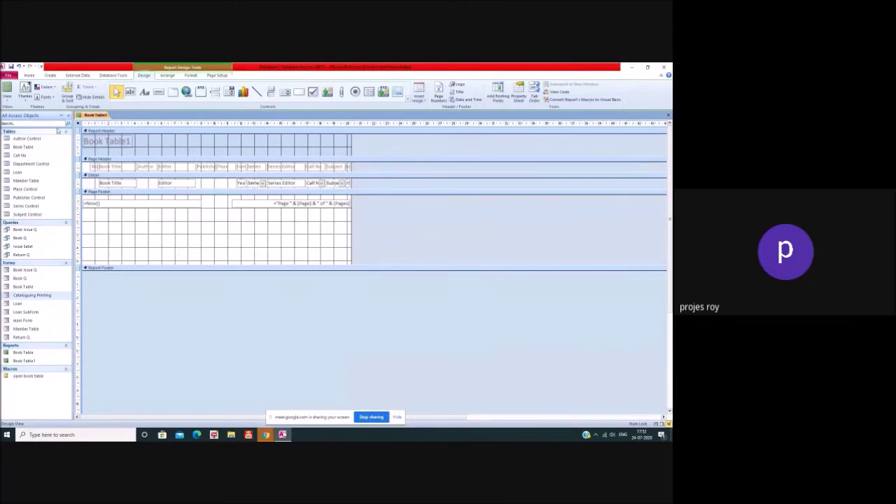
left_click(19, 67)
left_click(20, 67)
left_click(20, 66)
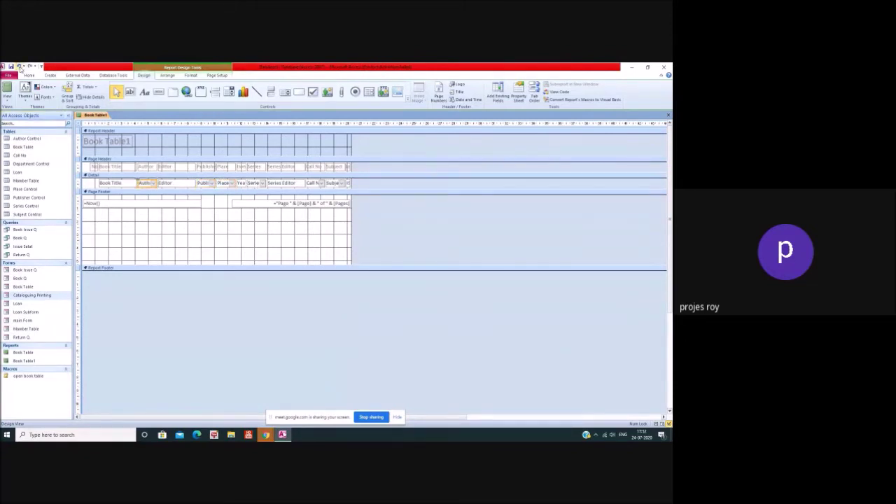
Extend the Page Footer section further and move the =Now() date box and the page number box to its lower edge.
left_click(117, 183)
left_click_drag(119, 185, 133, 261)
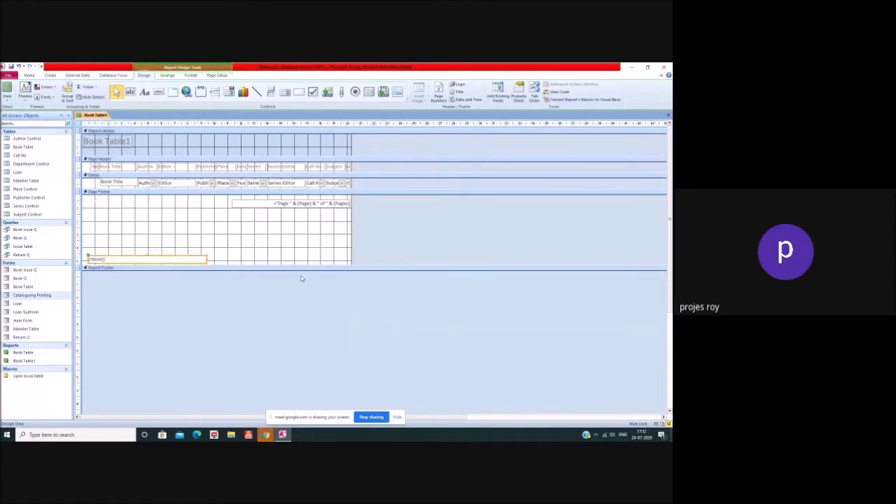
left_click_drag(299, 264, 306, 334)
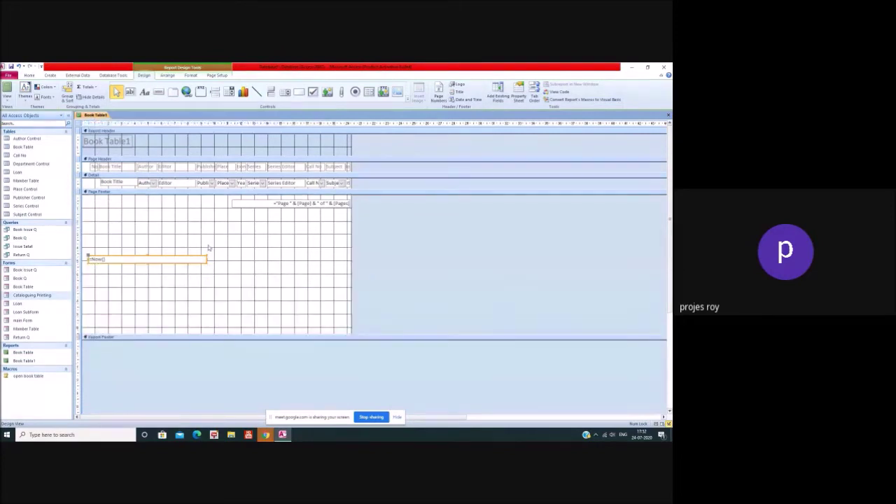
left_click(252, 293)
left_click(142, 260)
left_click_drag(141, 258, 138, 327)
left_click_drag(319, 203, 319, 329)
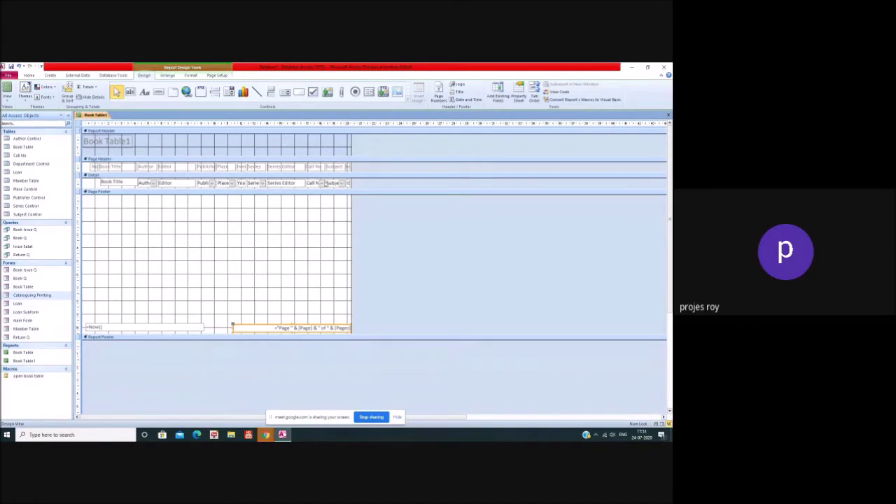
Move the Call No and Author fields from Detail to the upper Page Footer, with Author indented below Call No and widened.
left_click_drag(319, 184, 118, 211)
left_click(138, 216)
left_click(124, 211)
left_click(161, 222)
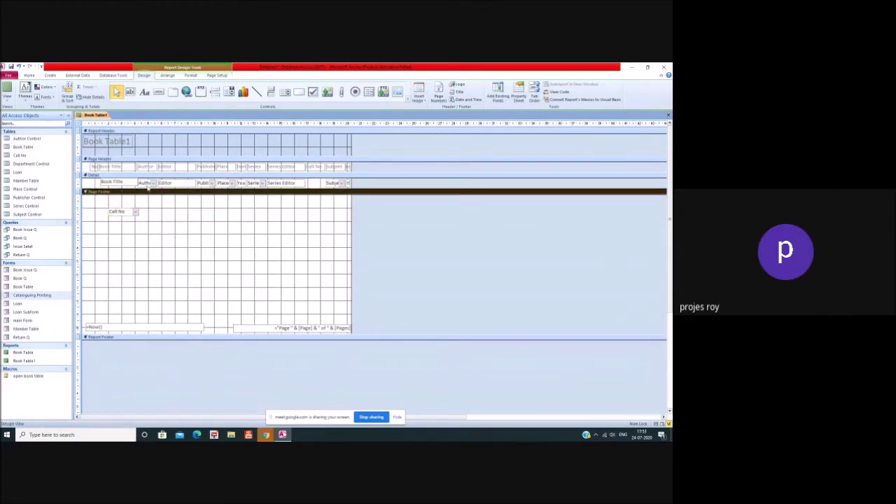
left_click_drag(148, 184, 213, 226)
left_click(256, 224)
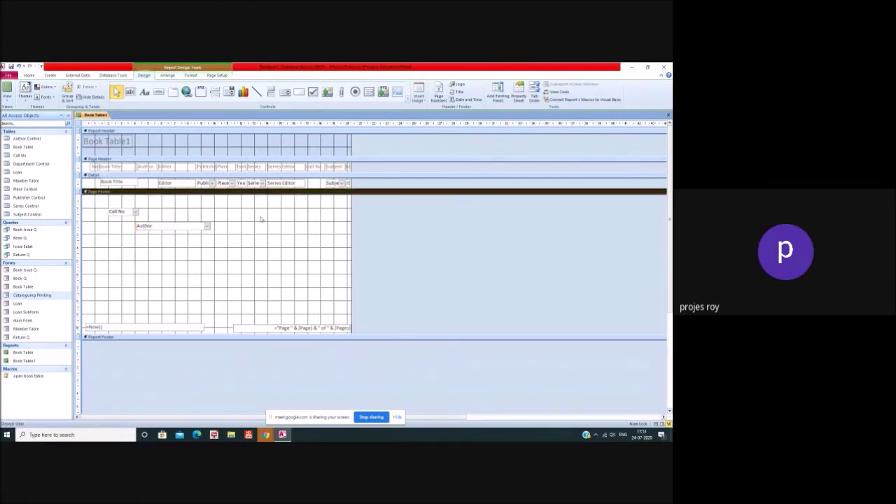
Move the Book Title field into the Page Footer, slightly indented below Author, and widen it.
left_click_drag(126, 183, 172, 238)
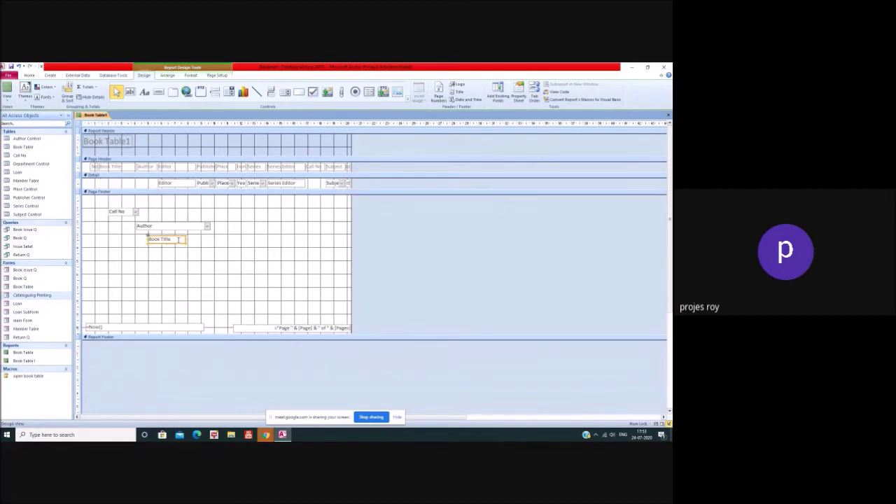
left_click(186, 240)
left_click(187, 243)
left_click(184, 240)
left_click(241, 245)
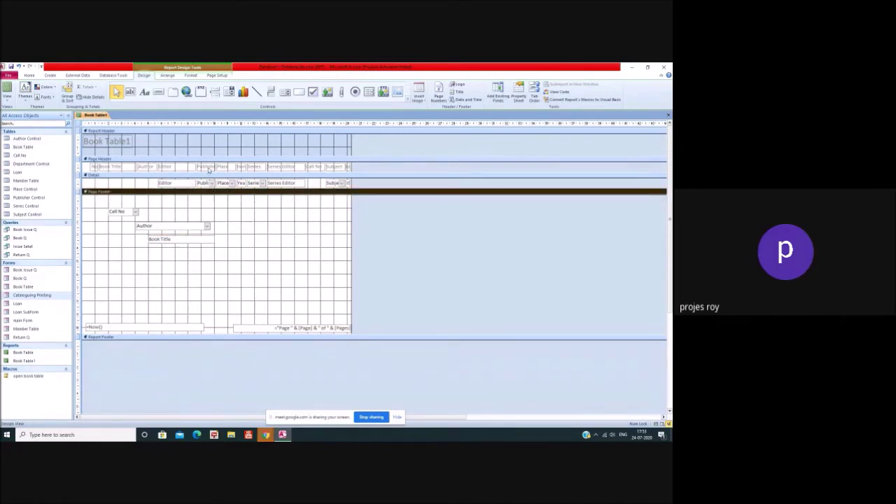
Line up Publisher, Place and Year of Publication after Book Title in the Page Footer, widening Publisher and Year of Publication.
left_click_drag(208, 183, 233, 242)
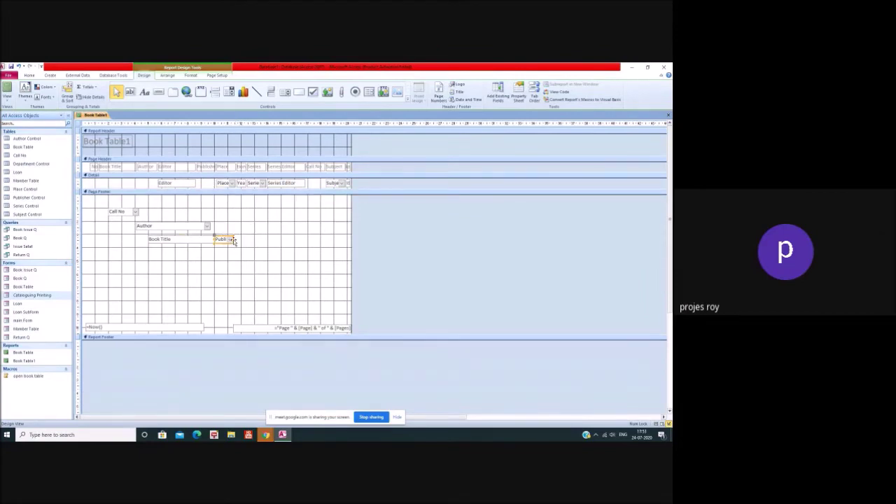
left_click_drag(232, 239, 286, 240)
left_click_drag(230, 184, 297, 240)
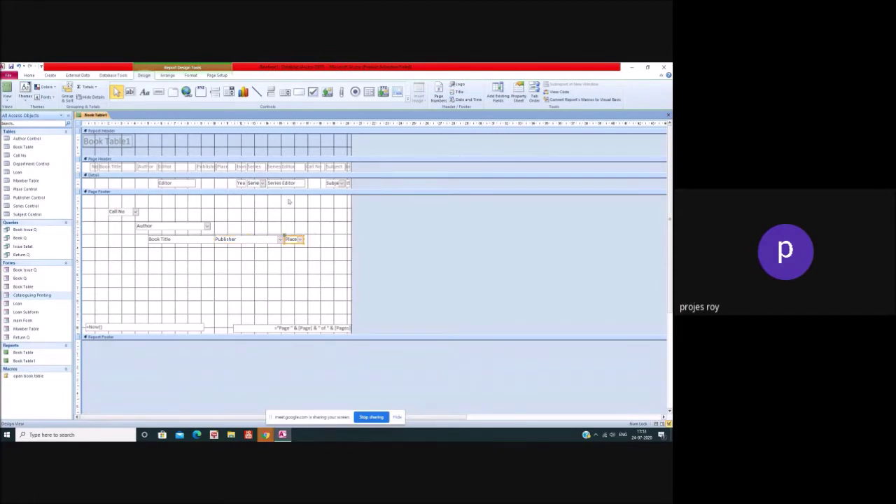
left_click(244, 184)
left_click_drag(310, 240, 323, 240)
left_click(280, 269)
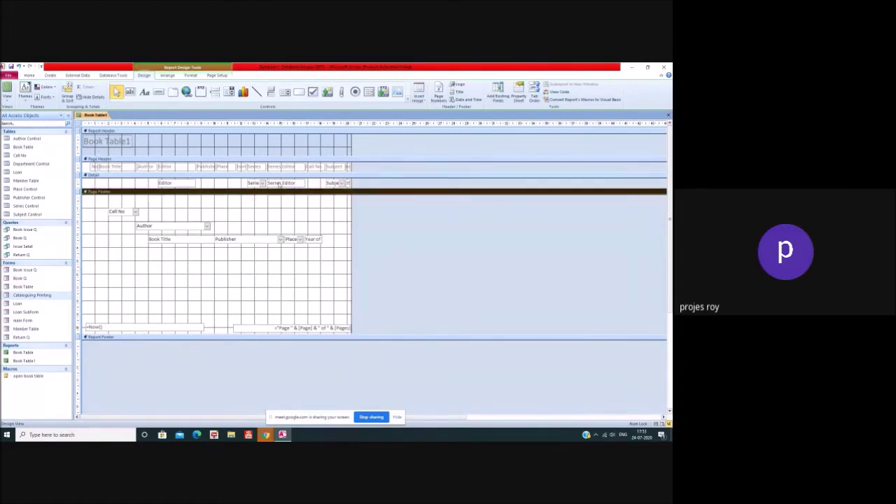
Place the Series and Series Editor fields side by side in the Page Footer, directly below Book Title.
left_click(287, 185)
left_click_drag(257, 188, 157, 254)
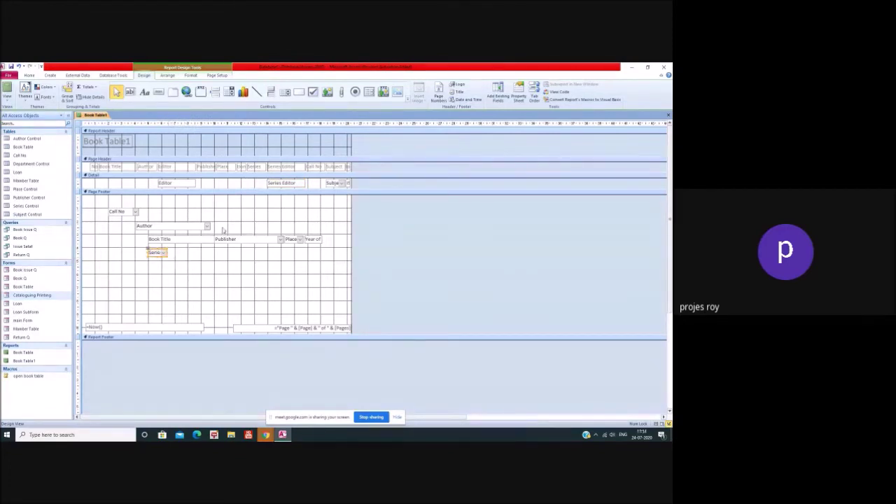
left_click_drag(282, 185, 180, 255)
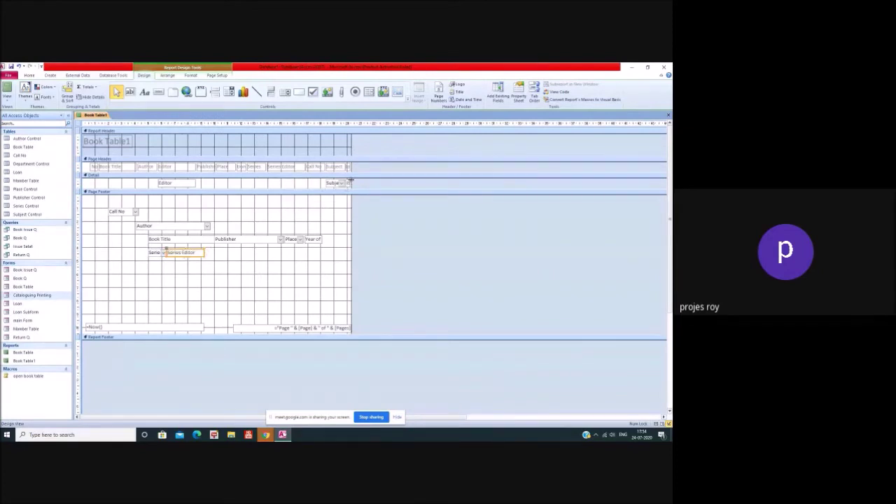
Move the ISBN No field from Detail to the Page Footer, widen it and align it below Series.
left_click_drag(353, 155, 353, 155)
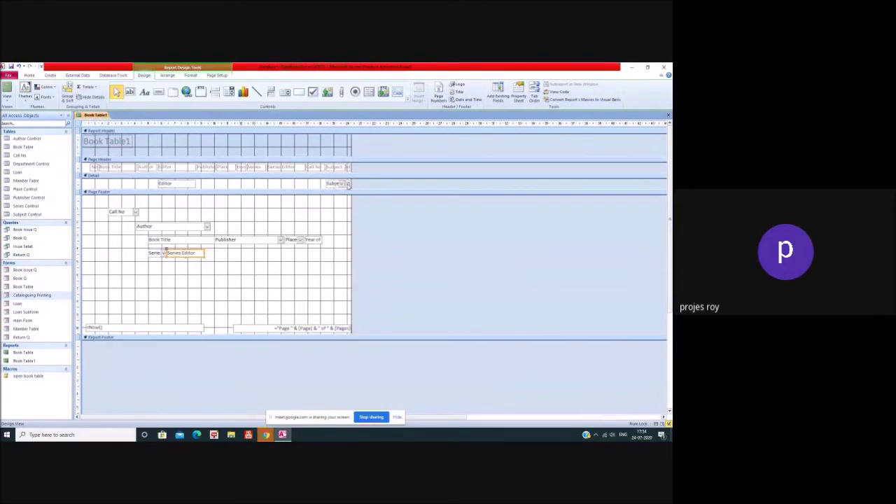
mouse_move(349, 186)
left_mouse_down()
mouse_move(345, 209)
mouse_move(348, 183)
left_mouse_up()
left_click(205, 254)
left_click_drag(206, 253, 226, 253)
left_click(229, 257)
left_click(227, 254)
mouse_move(228, 253)
left_mouse_down()
mouse_move(263, 254)
mouse_move(198, 277)
mouse_move(171, 270)
left_mouse_up()
left_click(214, 284)
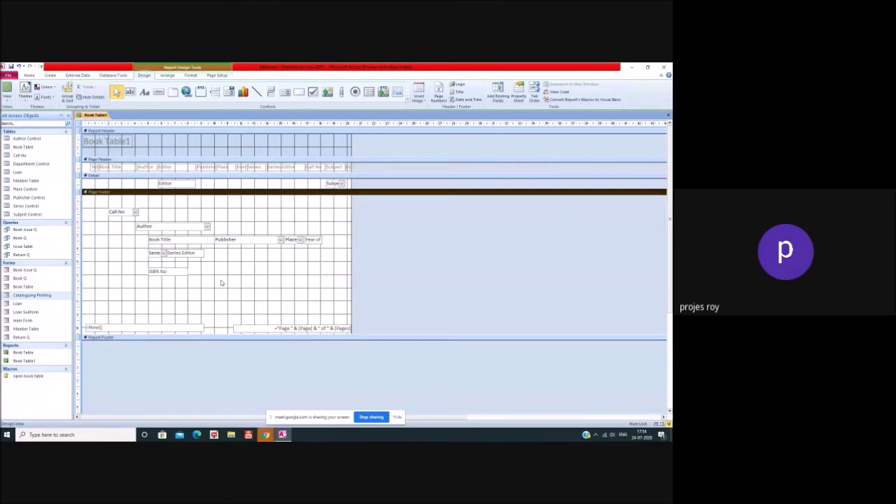
Move the Subject field into the Page Footer below ISBN No and widen it.
left_click(330, 184)
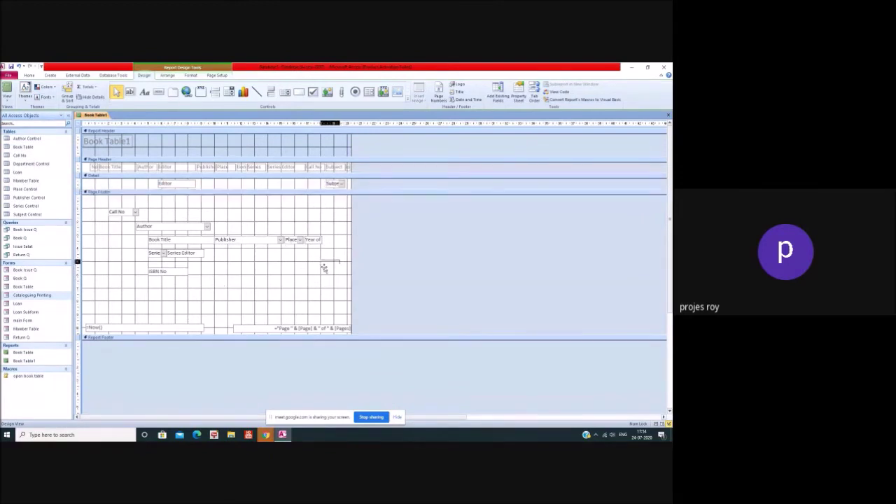
left_click_drag(157, 288, 154, 296)
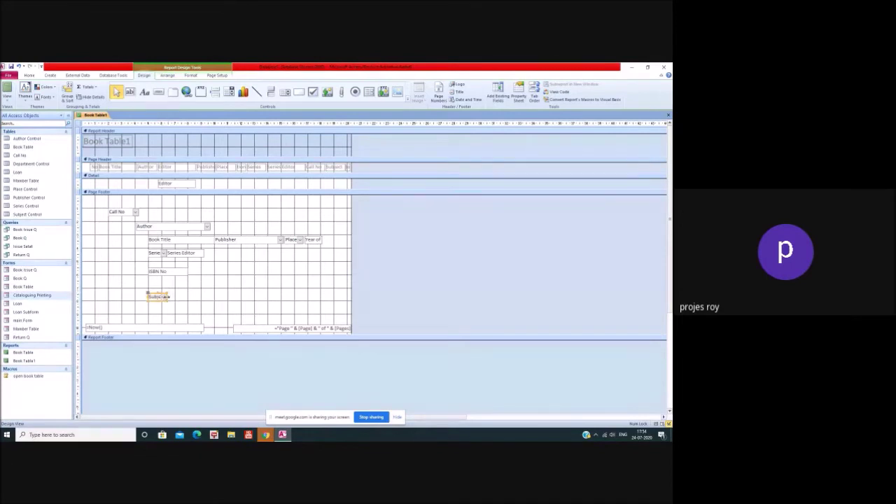
left_click(243, 293)
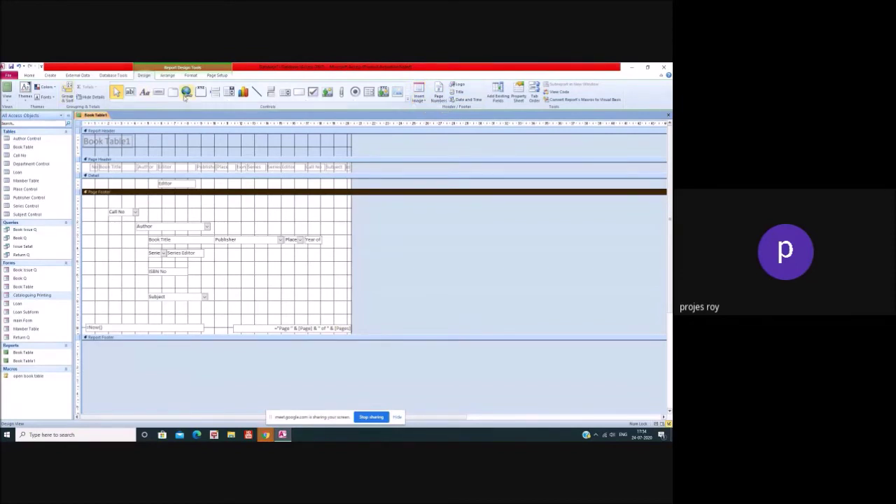
Add the existing Accession No field to the Page Footer beside Series, remove its attached label and narrow the field.
left_click(499, 98)
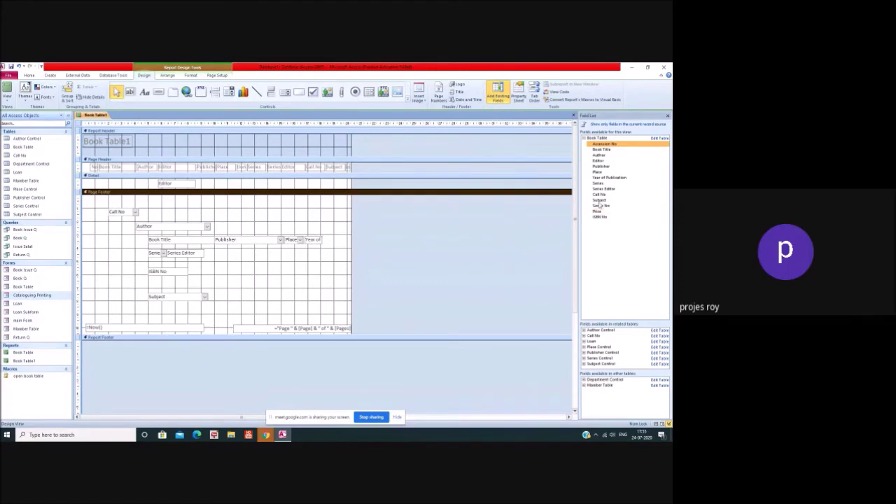
left_click_drag(333, 241, 114, 255)
left_click(91, 257)
left_click(90, 255)
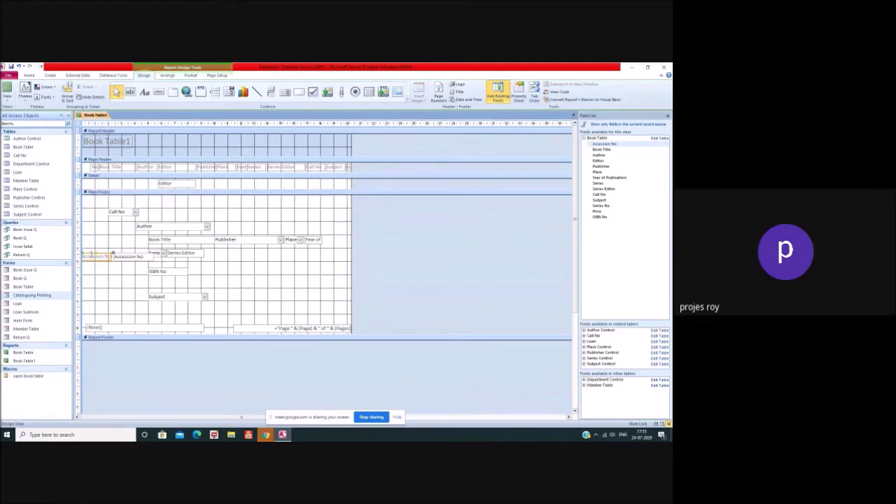
key("Delete")
mouse_move(124, 259)
left_mouse_down()
mouse_move(103, 258)
mouse_move(112, 257)
left_mouse_up()
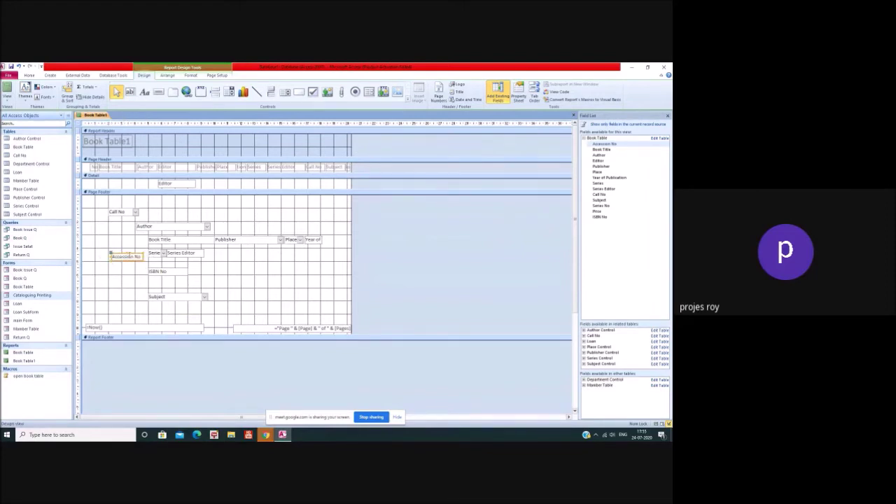
left_click(144, 263)
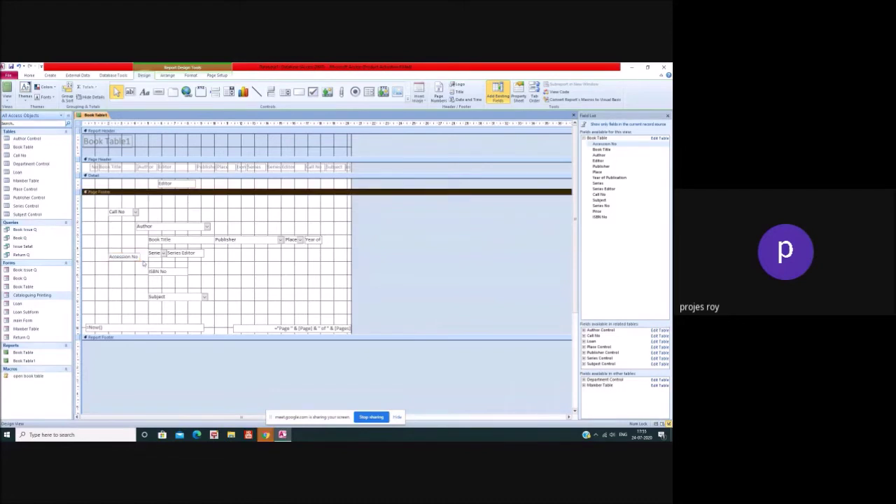
left_click(140, 259)
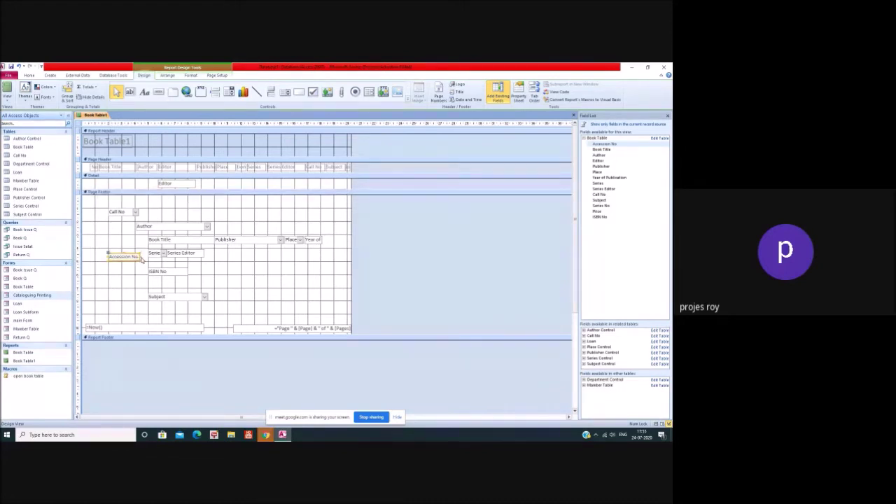
left_click_drag(140, 256, 134, 257)
left_click(151, 266)
Delete all column heading labels from the Page Header and the remaining Editor field from the Detail section.
left_click(104, 167)
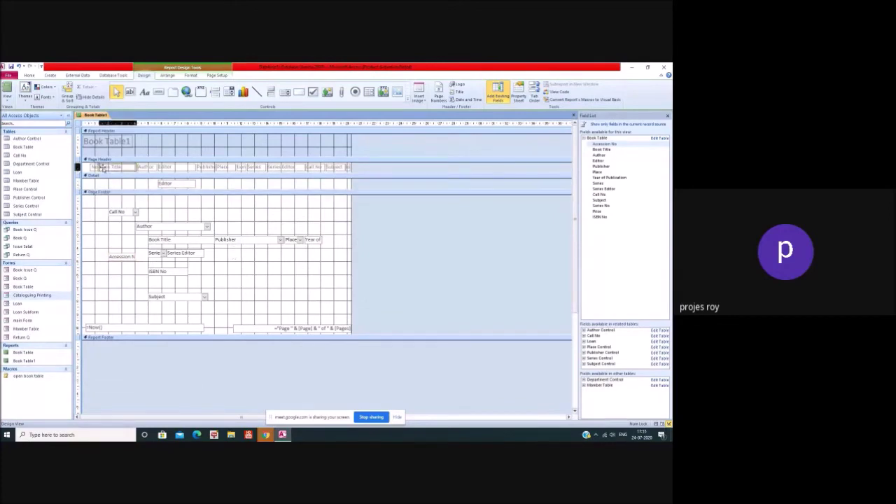
key("Delete")
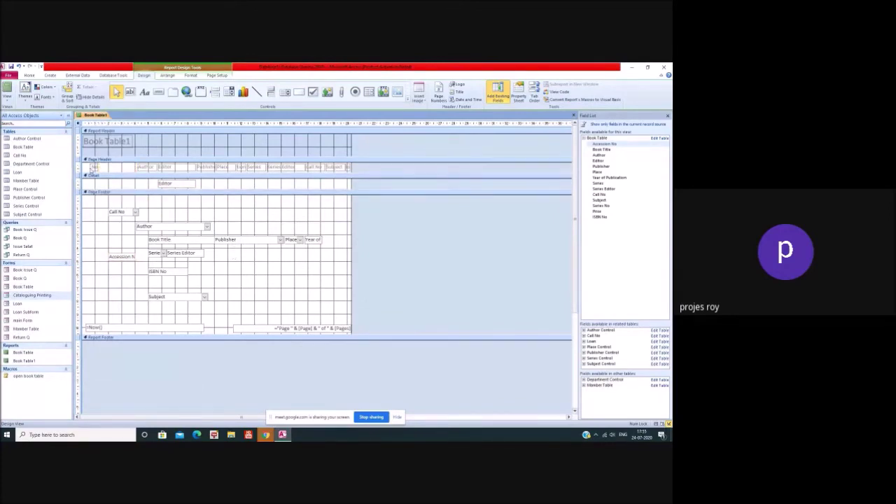
left_click(150, 169)
key("Delete")
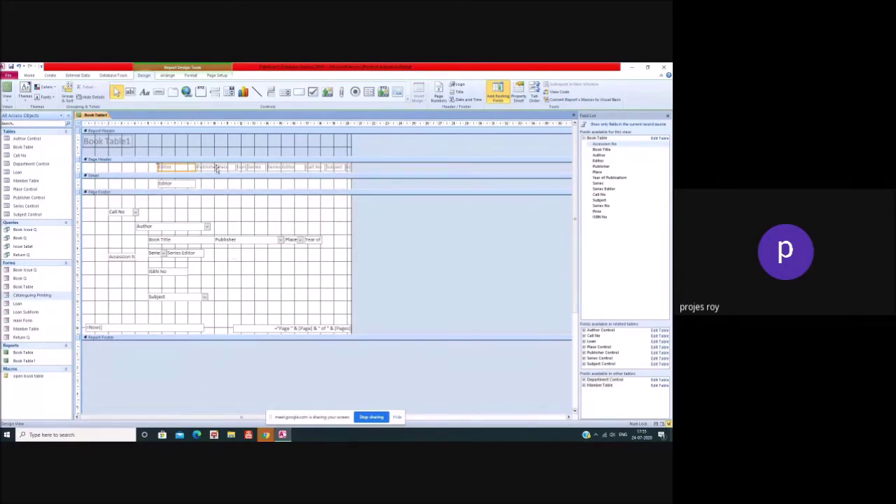
double_click(181, 173)
left_click(165, 167)
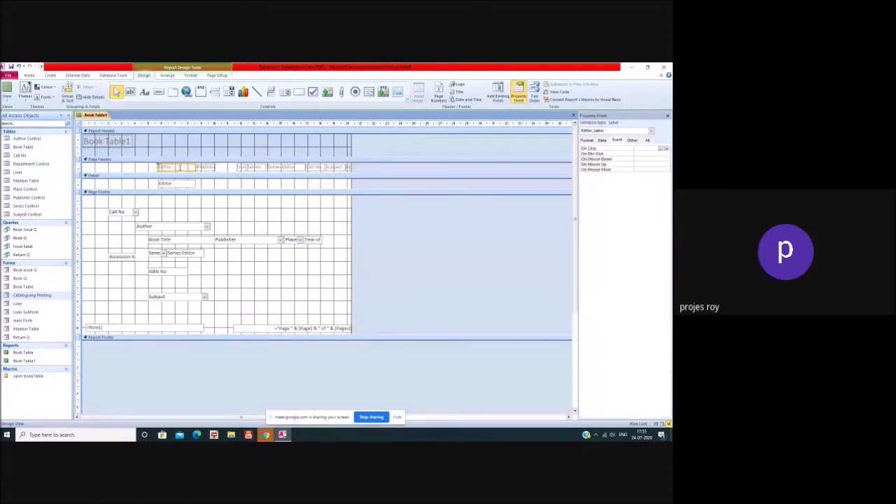
key("Delete")
left_click(206, 168)
key("Delete")
left_click(277, 168)
key("Delete")
left_click(259, 169)
key("Delete")
left_click(315, 168)
key("Delete")
left_click(331, 169)
key("Delete")
left_click(346, 168)
key("Delete")
left_click(176, 183)
key("Delete")
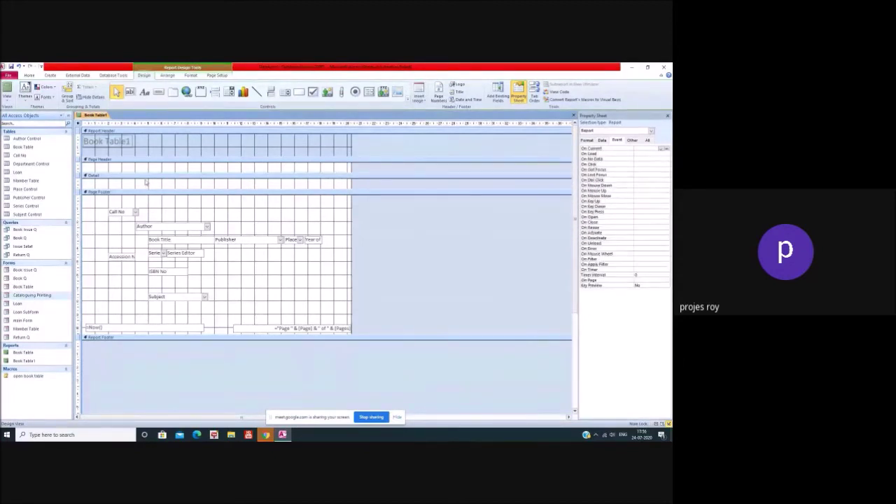
Close the Book Table1 report with its design changes saved.
left_click(145, 180)
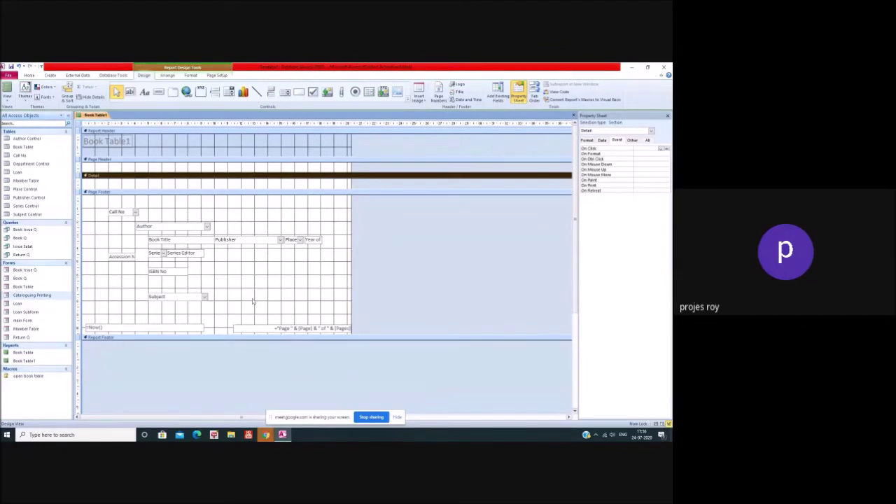
left_click(669, 117)
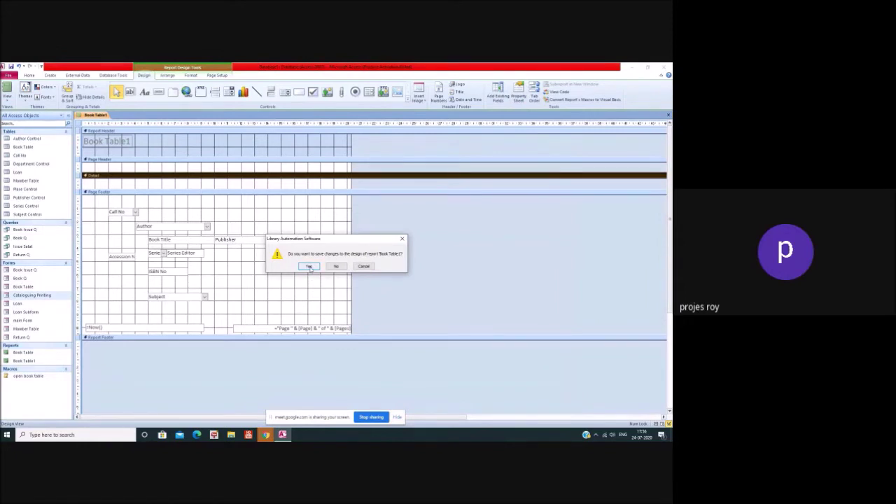
left_click(310, 267)
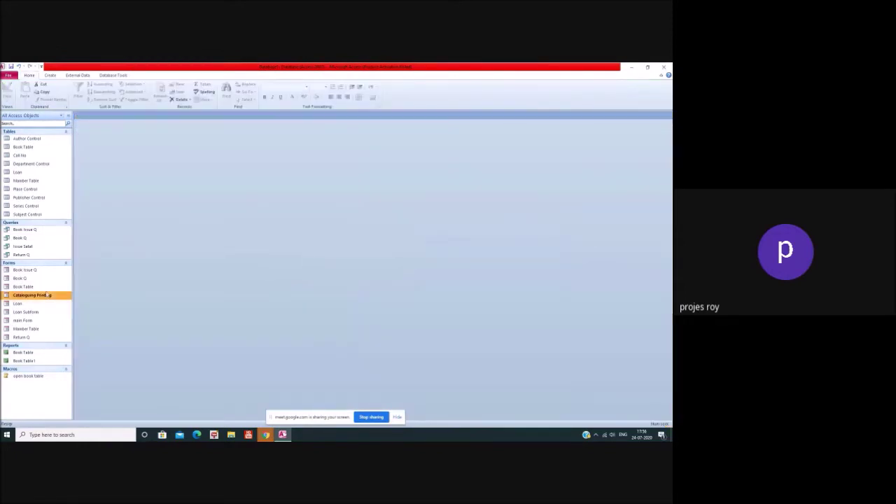
Open the Book Table1 report and review the header and Page Footer layout in Report View.
double_click(24, 360)
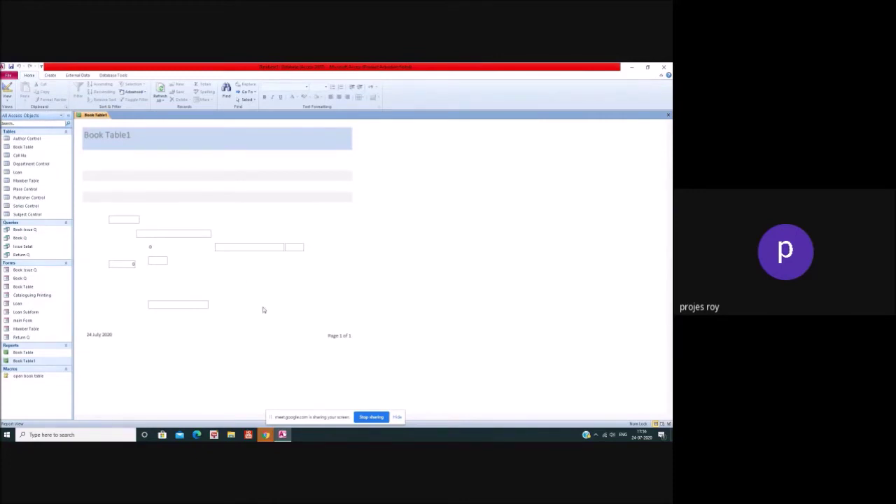
left_click(270, 335)
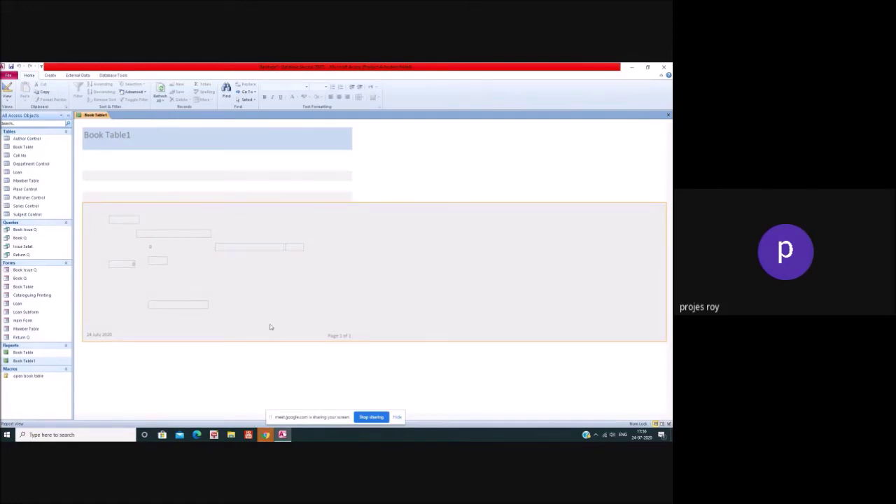
left_click(128, 152)
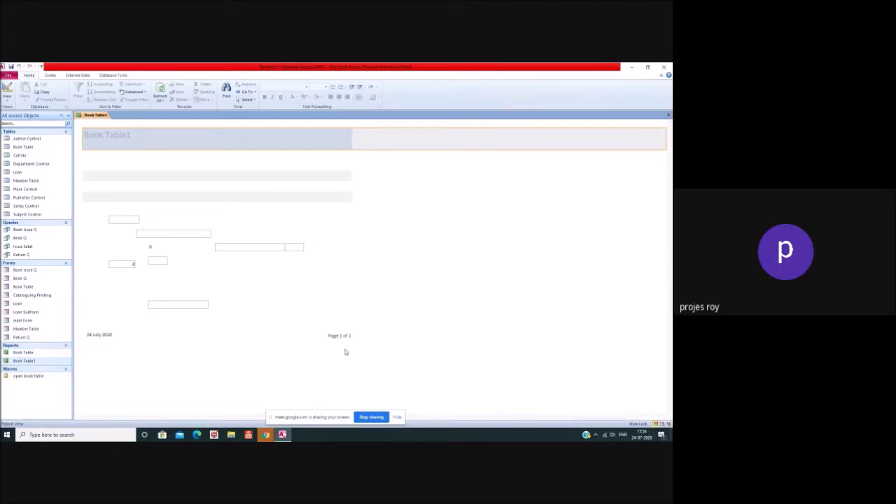
left_click(296, 315)
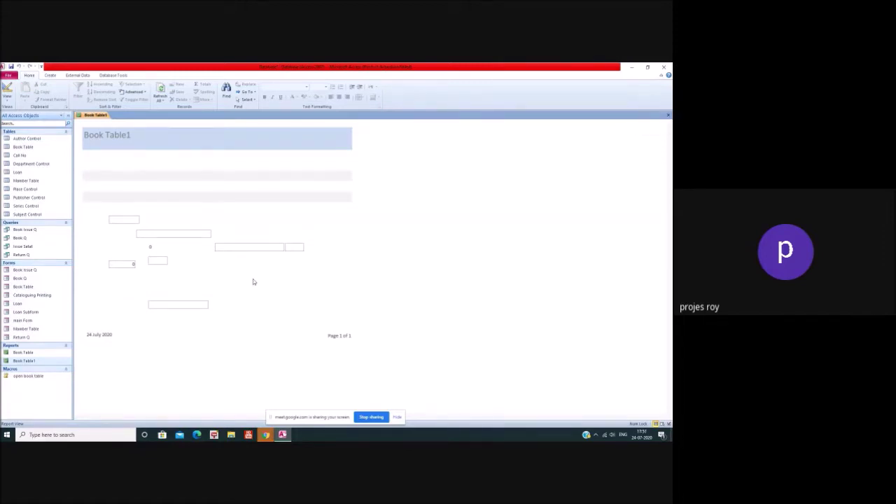
left_click(240, 301)
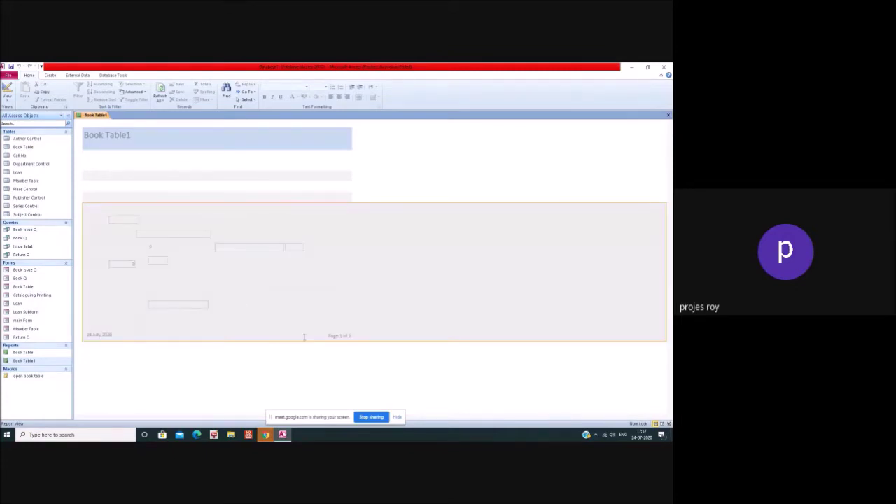
Examine the full page of Book Table1 in Print Preview, including the catalogue-card fields, and return the report to Design View.
left_click(661, 425)
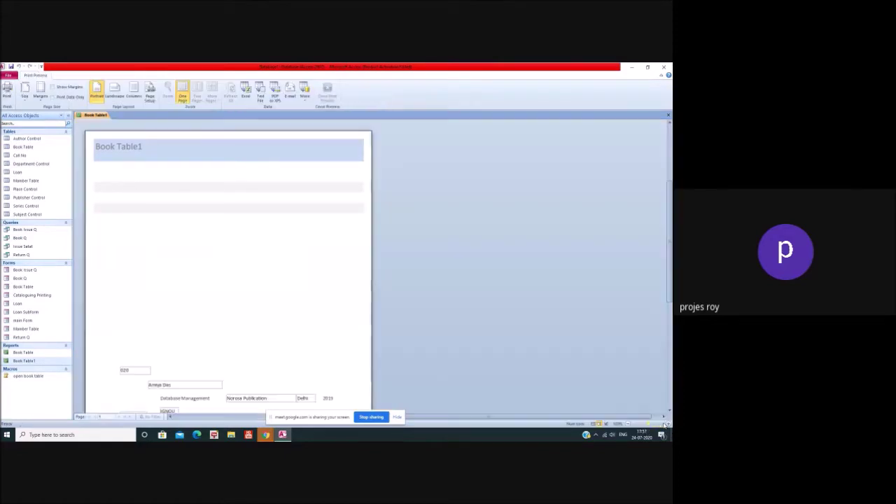
scroll(313, 303, "down", 3)
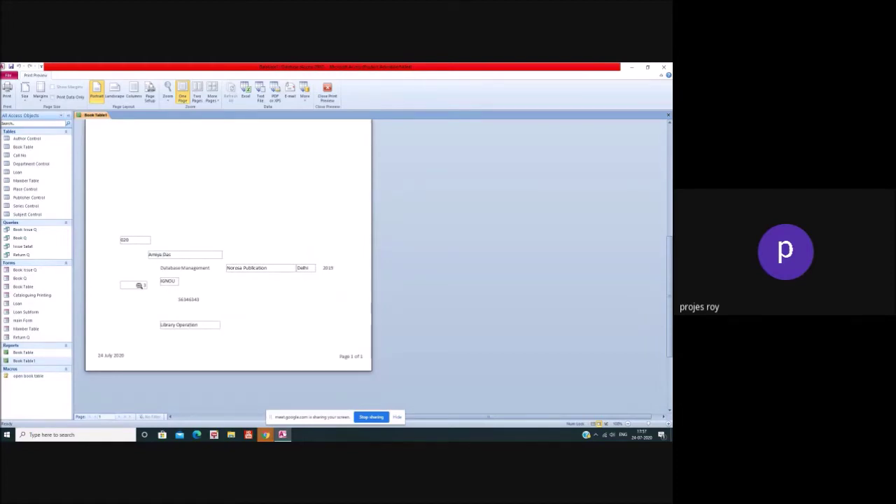
scroll(257, 303, "down", 1)
scroll(254, 304, "down", 1)
scroll(256, 302, "up", 2)
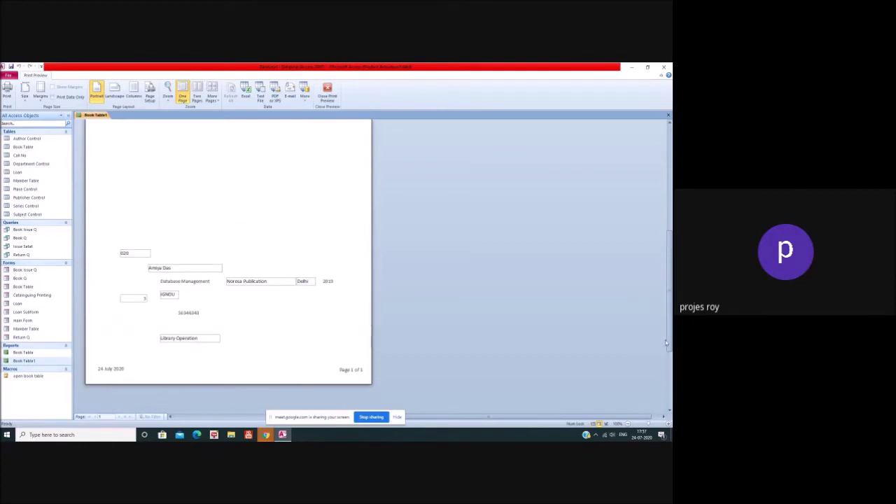
scroll(656, 336, "up", 3)
scroll(656, 338, "down", 3)
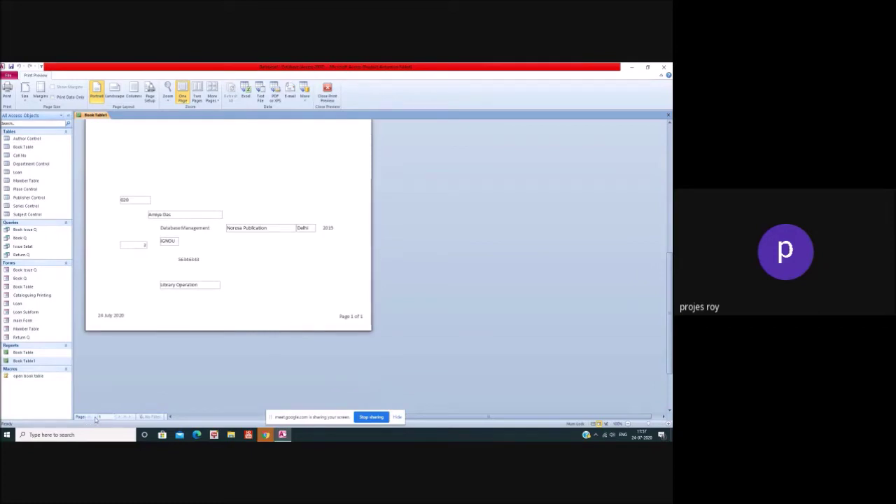
scroll(270, 329, "up", 3)
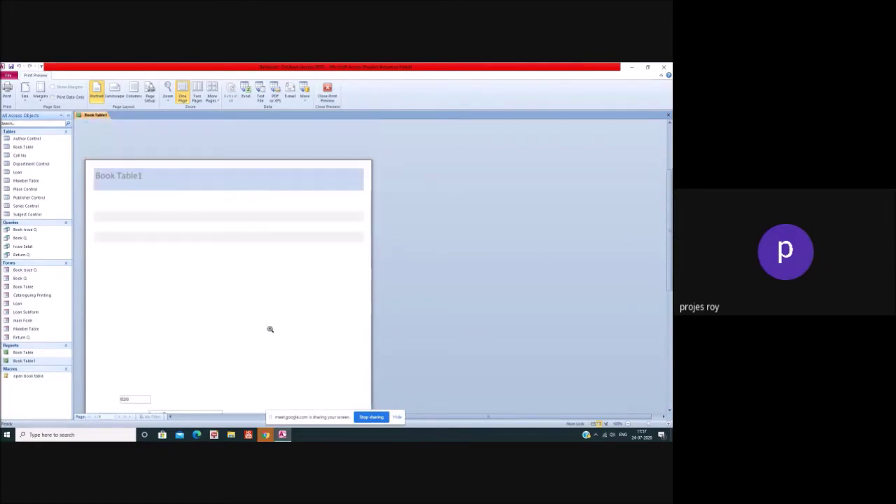
scroll(324, 330, "down", 5)
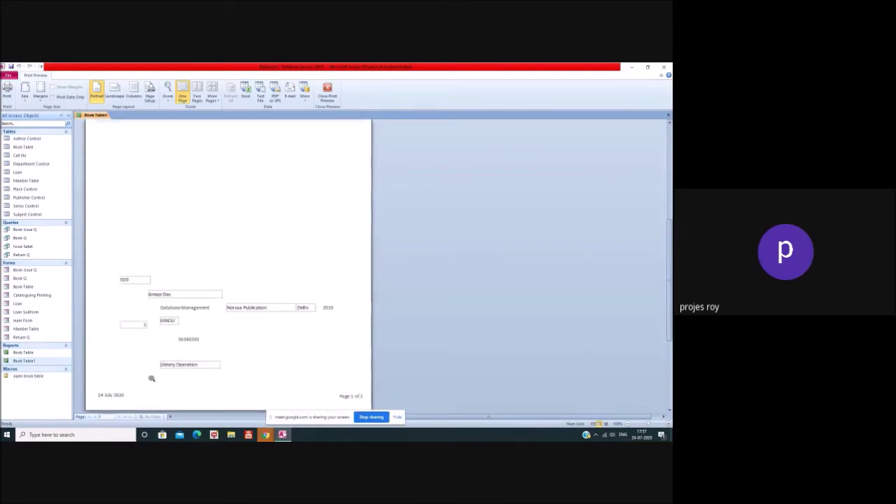
right_click(324, 273)
left_click(339, 286)
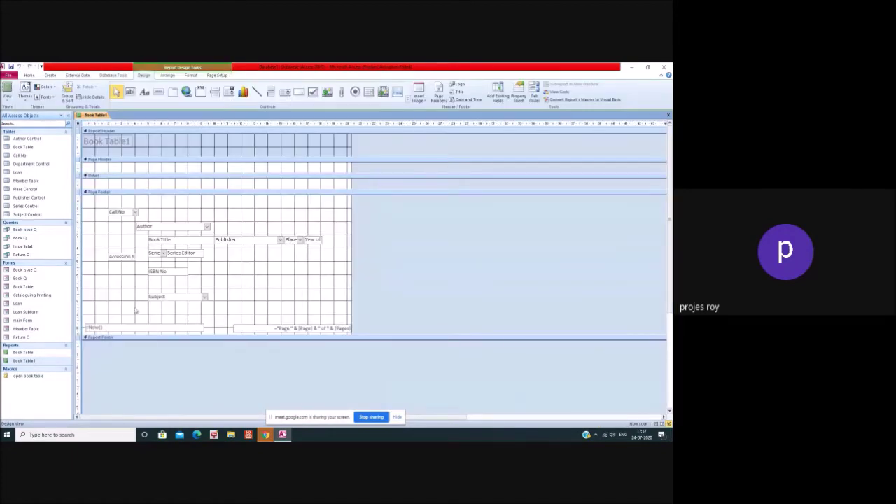
Try to frame the Page Footer fields with the Line tool drawn diagonally across them, and undo the line.
left_click(257, 91)
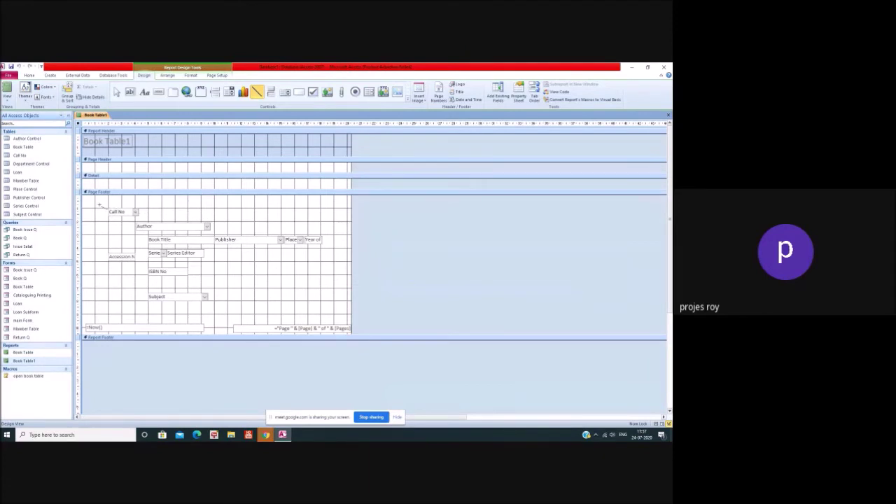
left_click_drag(98, 203, 334, 320)
left_click(288, 300)
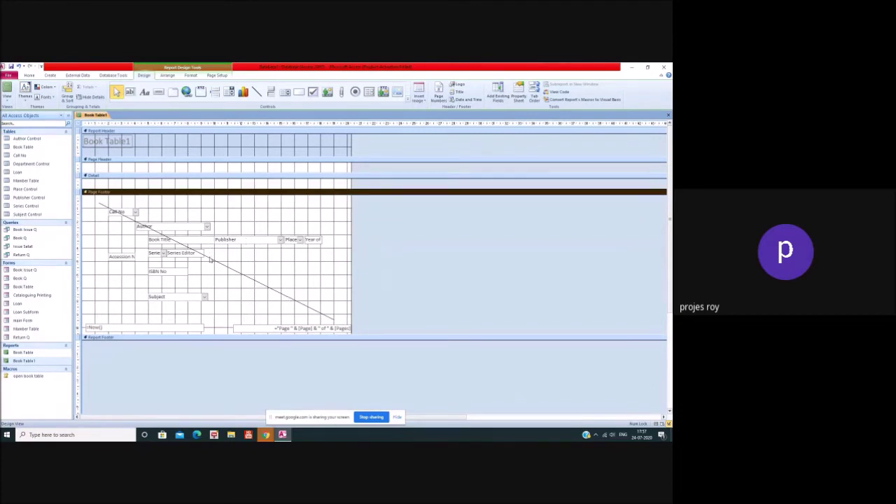
left_click(20, 67)
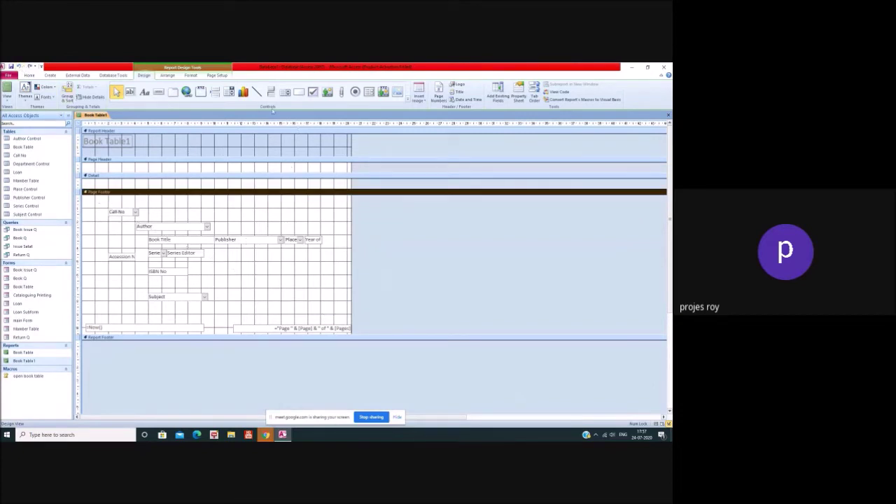
Draw a line across the Page Footer above Call No and undo its diagonal extension over the fields.
left_click(257, 92)
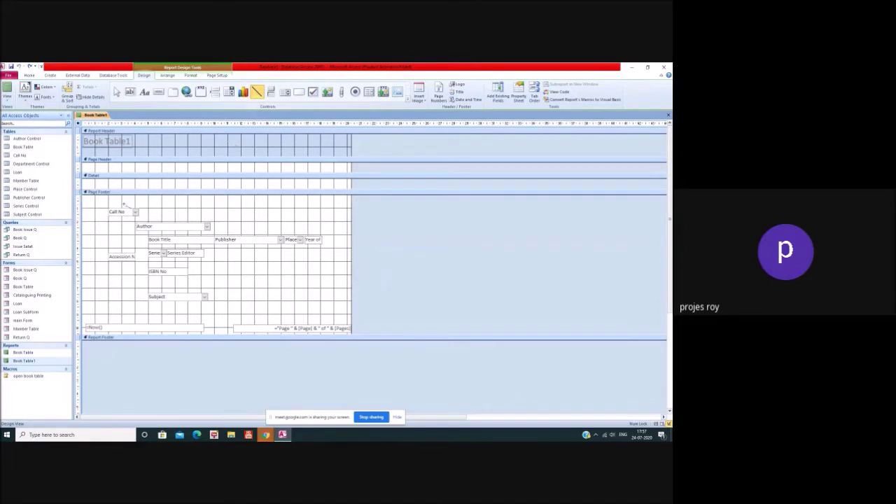
left_click_drag(98, 204, 189, 207)
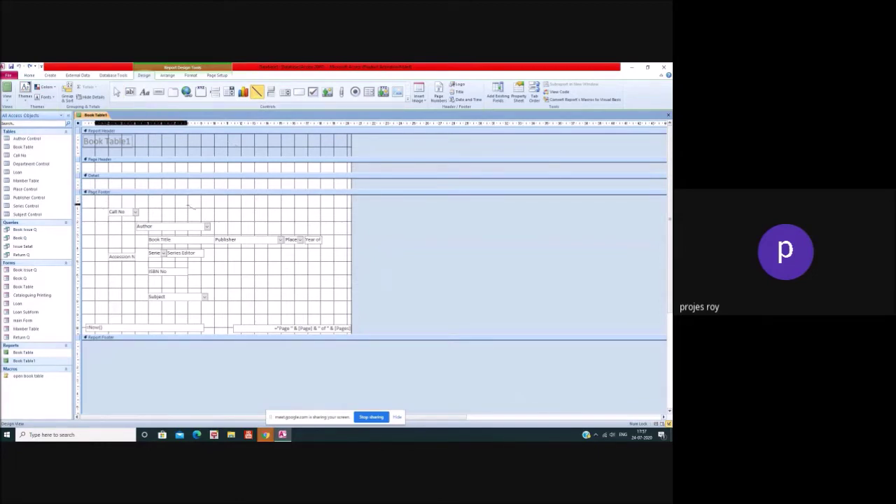
mouse_move(189, 207)
left_mouse_down()
mouse_move(335, 207)
mouse_move(334, 314)
left_mouse_up()
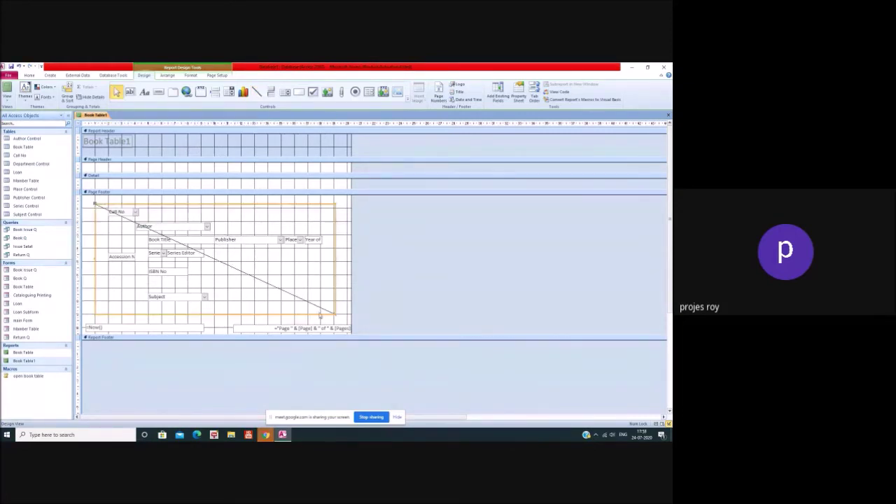
left_click(294, 298)
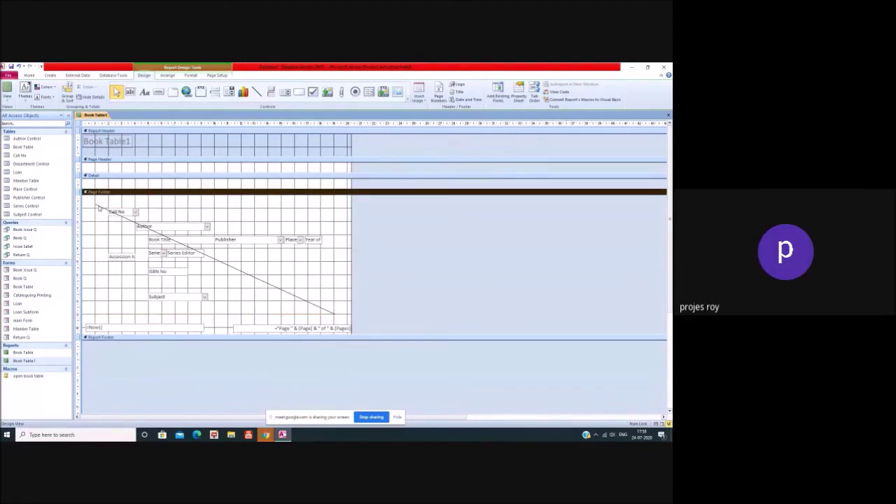
left_click(115, 212)
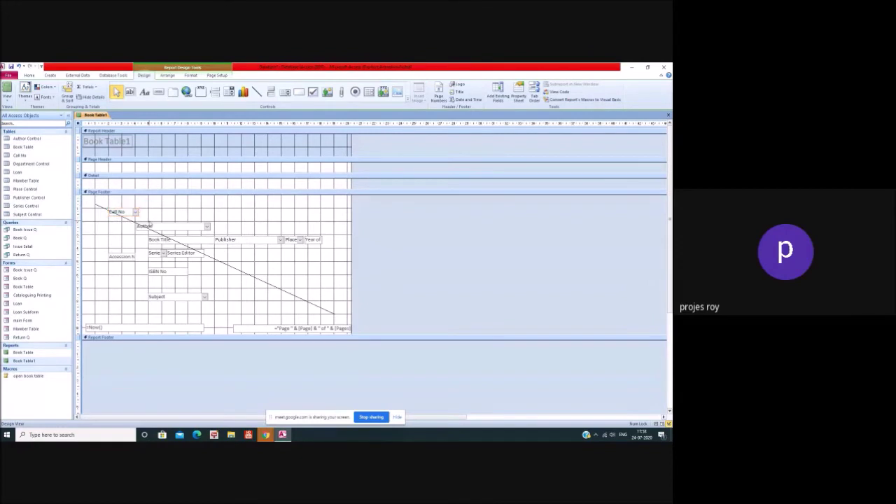
left_click(168, 239)
left_click(19, 66)
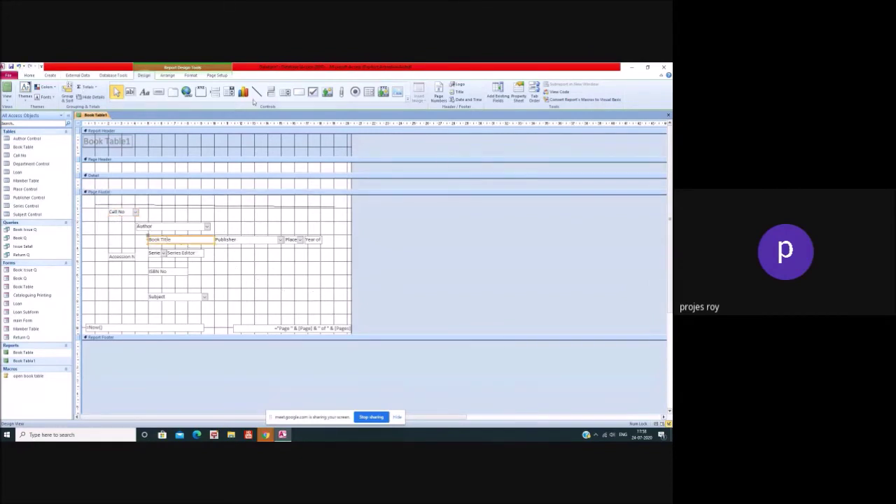
Look through the additional control options, try a large text box as a frame around the Page Footer fields, and undo it.
left_click(408, 102)
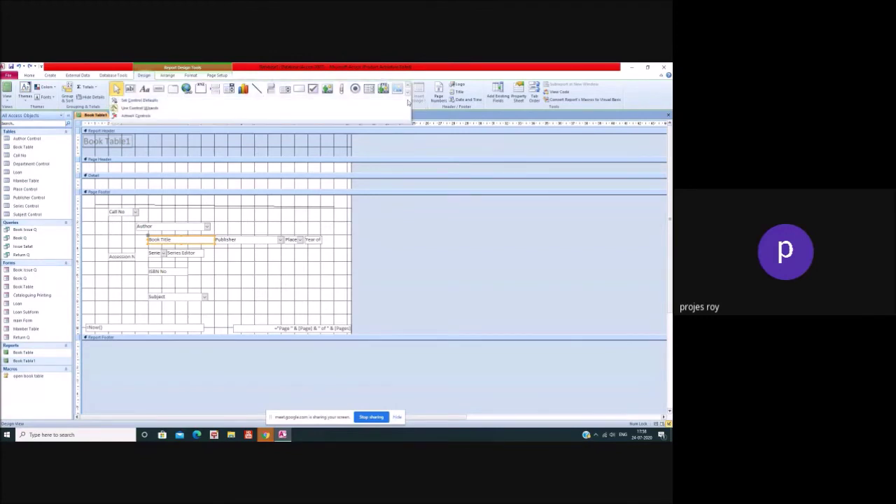
left_click(408, 103)
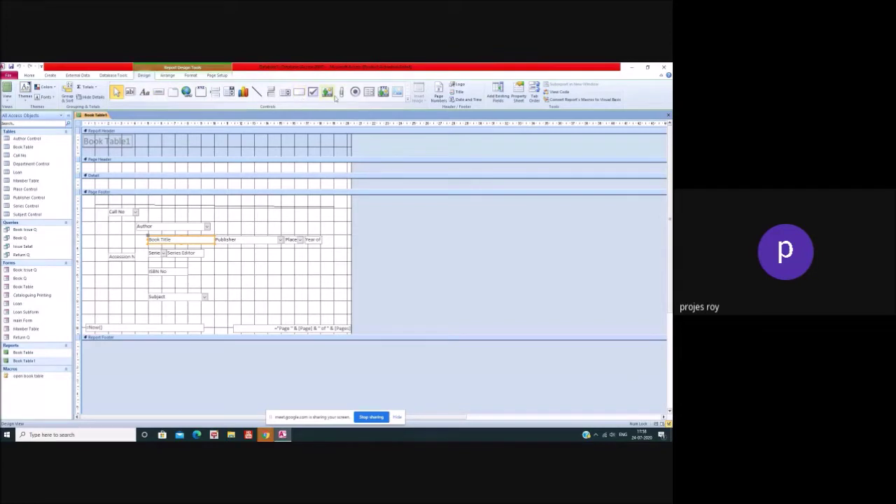
left_click(408, 99)
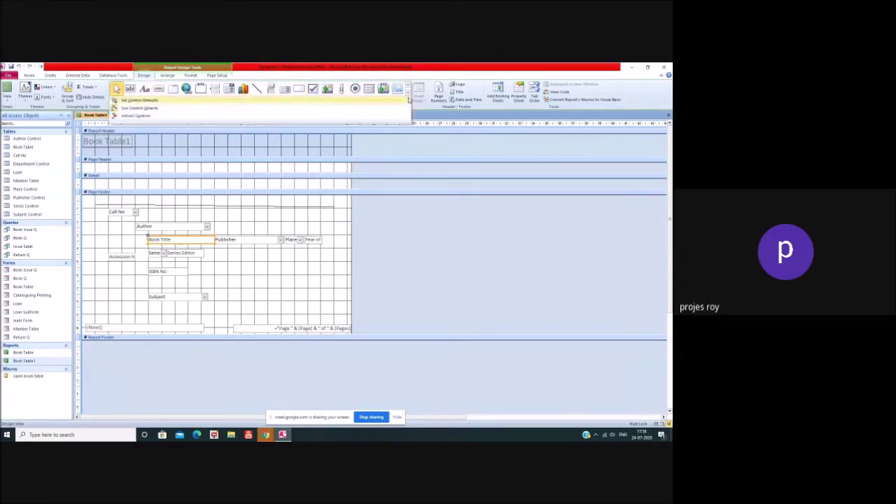
left_click(387, 102)
left_click(130, 92)
left_click_drag(96, 201, 333, 314)
left_click(158, 228)
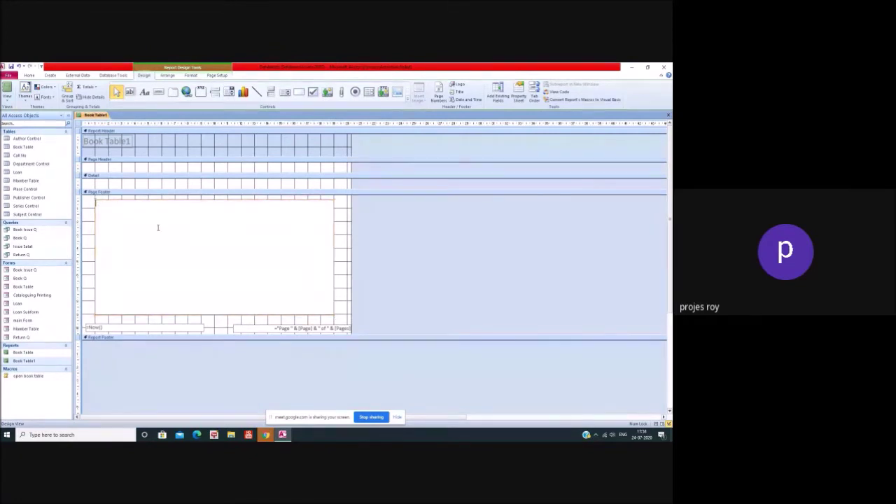
left_click(19, 67)
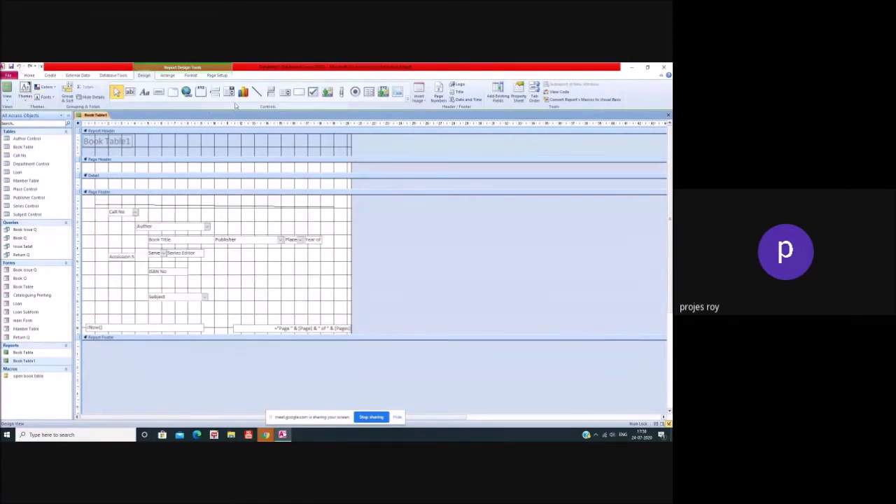
Try an option group as a frame around the Page Footer fields, cancel its wizard and undo the frame.
left_click(201, 92)
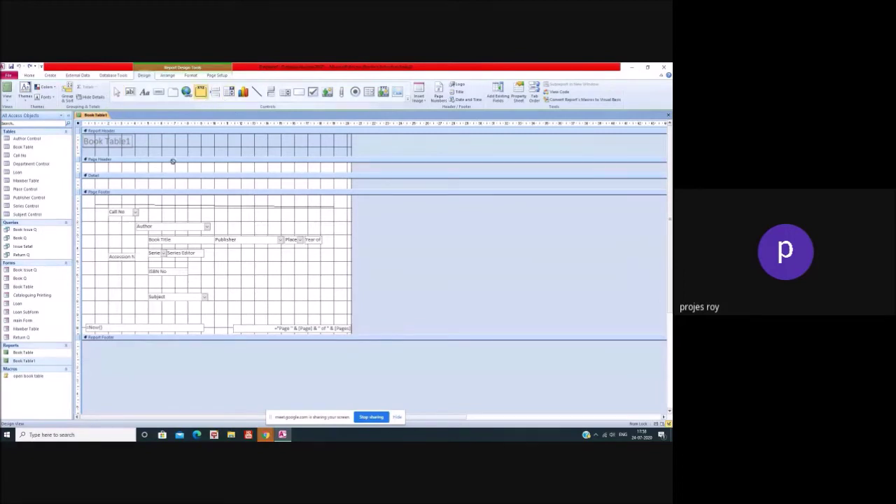
left_click_drag(92, 205, 335, 317)
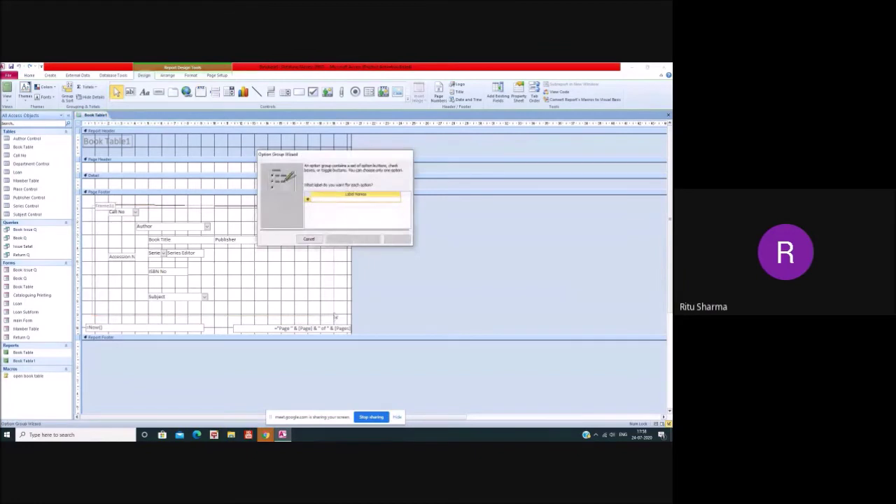
left_click(309, 239)
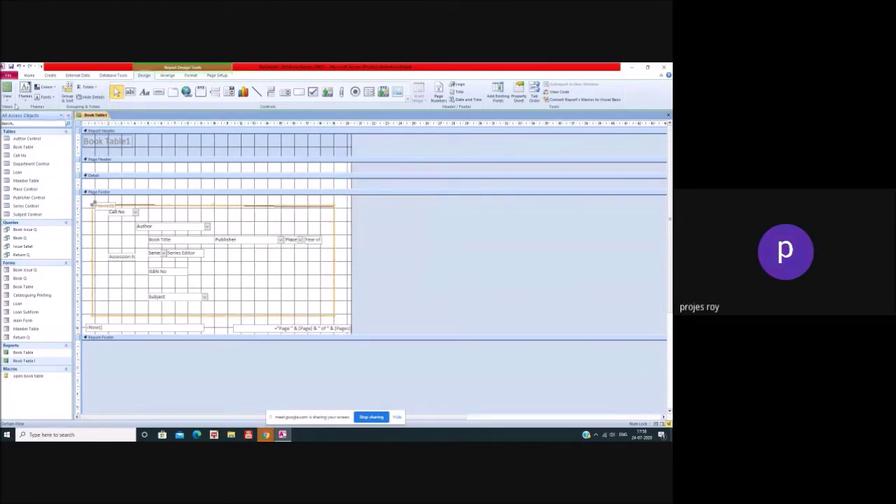
left_click(19, 66)
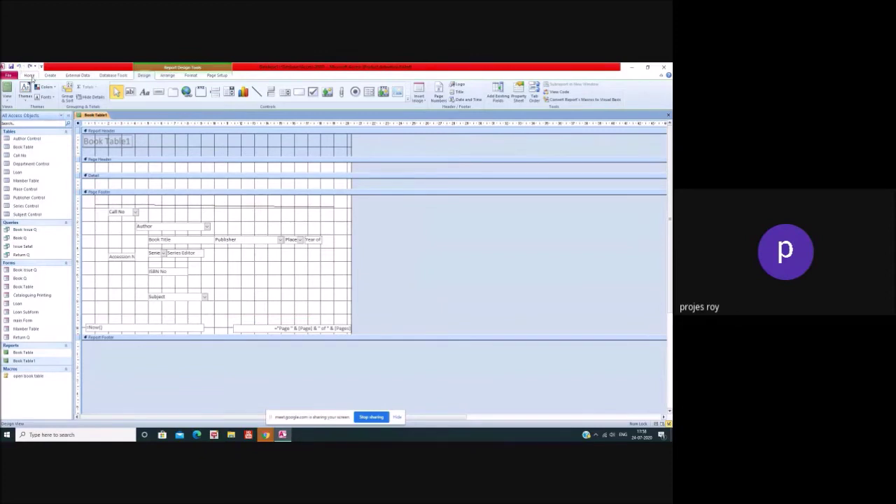
Delete the horizontal line above Call No in the Page Footer.
left_click(31, 76)
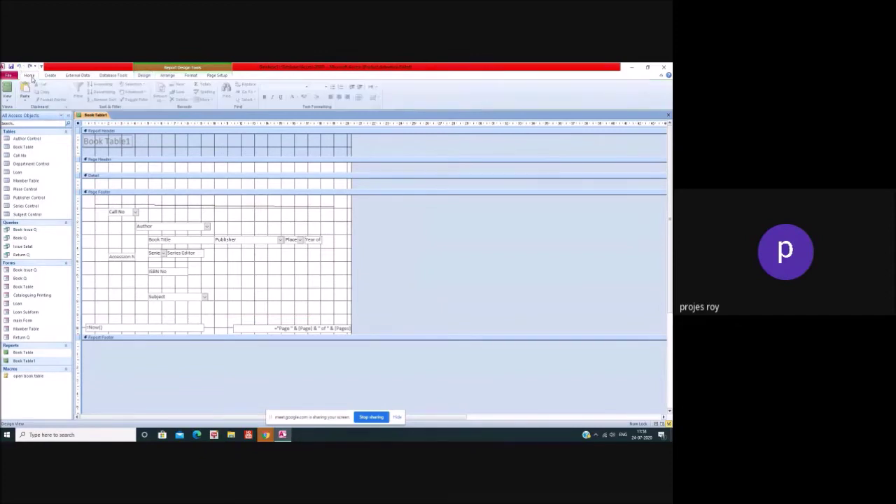
left_click(189, 210)
left_click(207, 206)
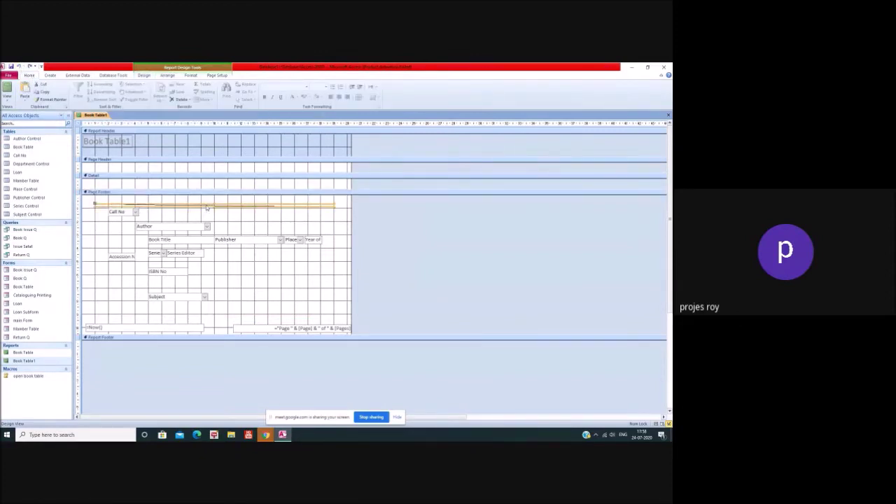
key("Delete")
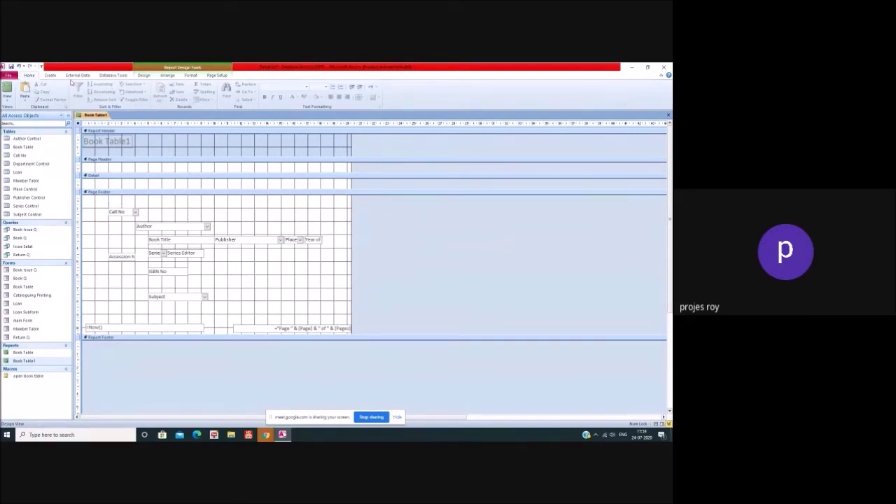
left_click(144, 76)
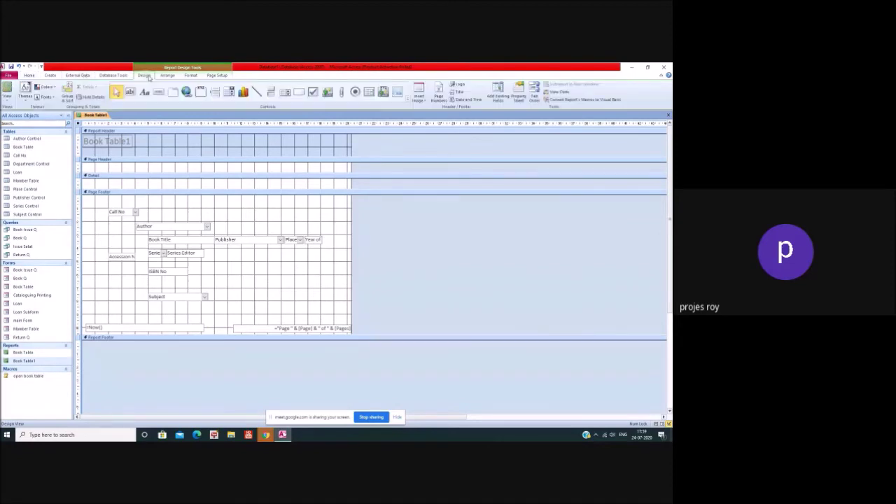
left_click(191, 76)
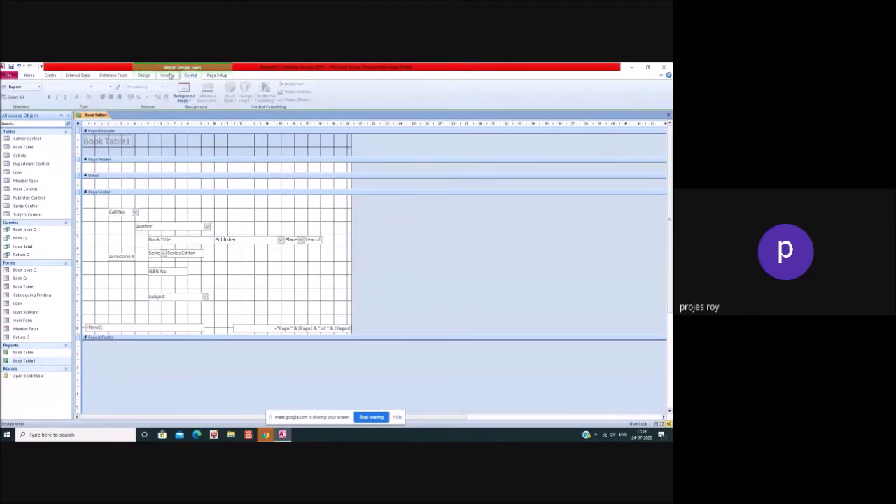
Look through the margin options in Book Table1's page setup and turn on Print Data Only.
left_click(168, 76)
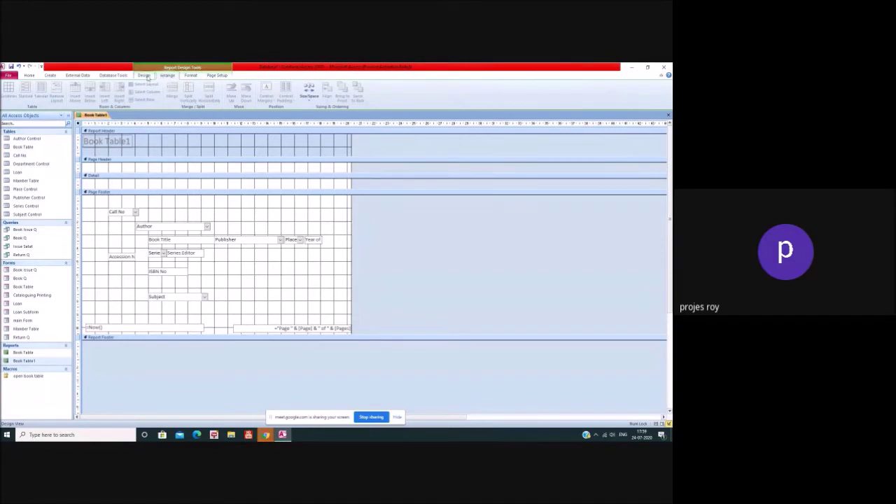
left_click(145, 75)
left_click(167, 75)
left_click(217, 75)
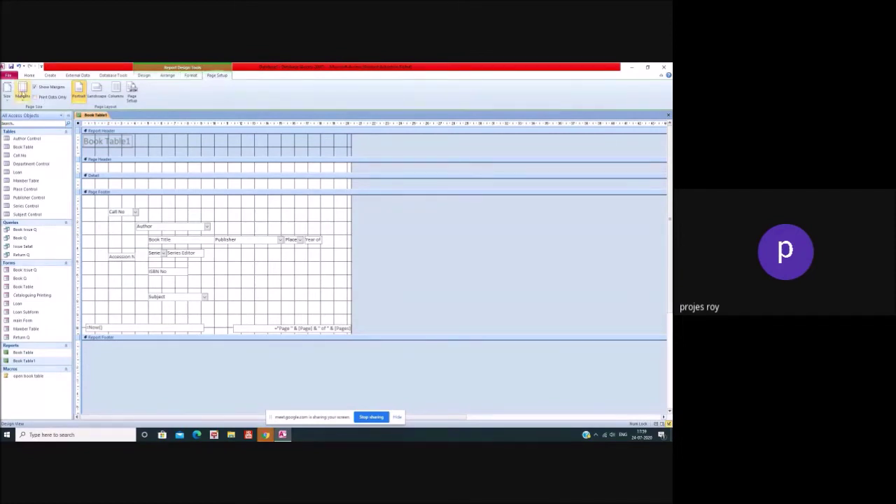
left_click(22, 91)
left_click(42, 120)
left_click(34, 98)
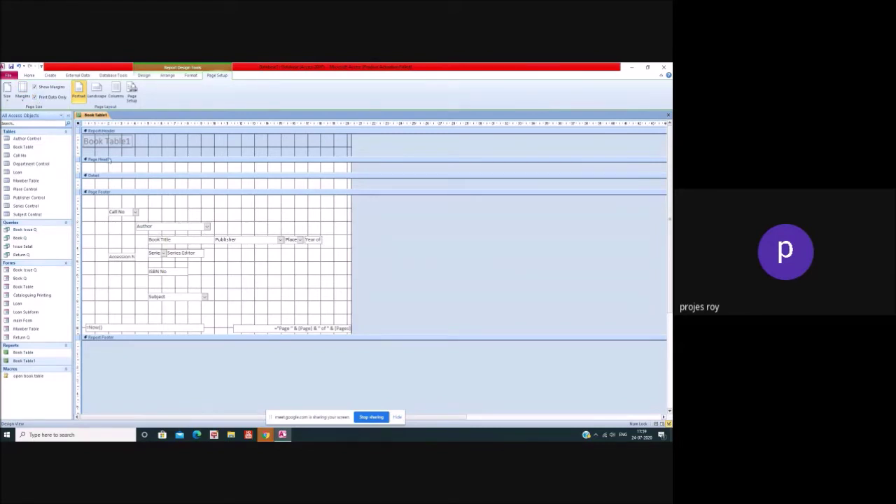
Try a short line above Call No in the Page Footer and select it for removal.
left_click(143, 75)
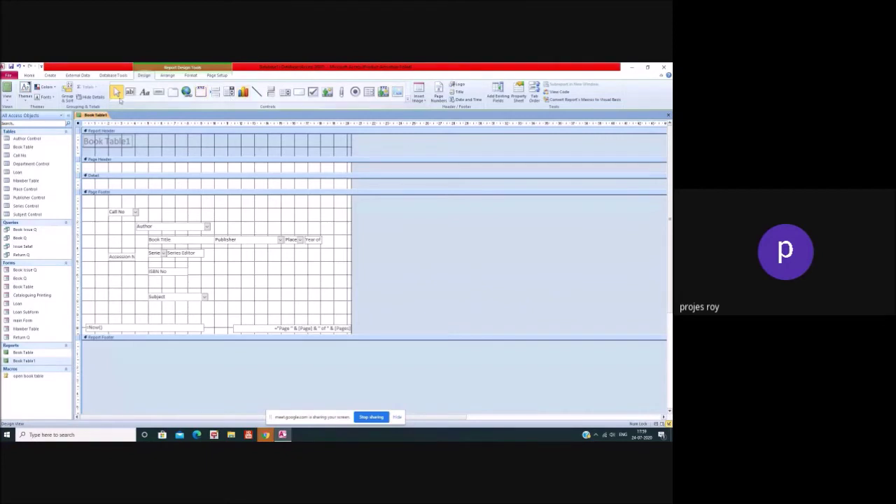
left_click(256, 92)
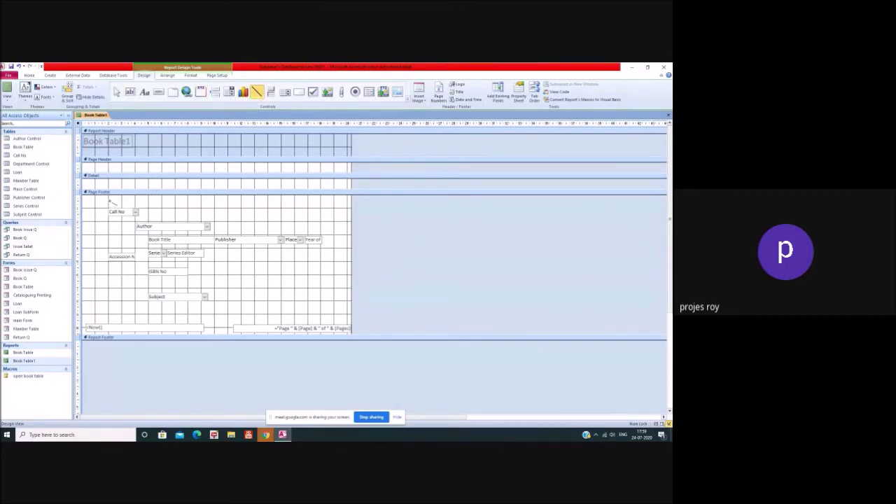
key("Escape")
left_click(134, 205)
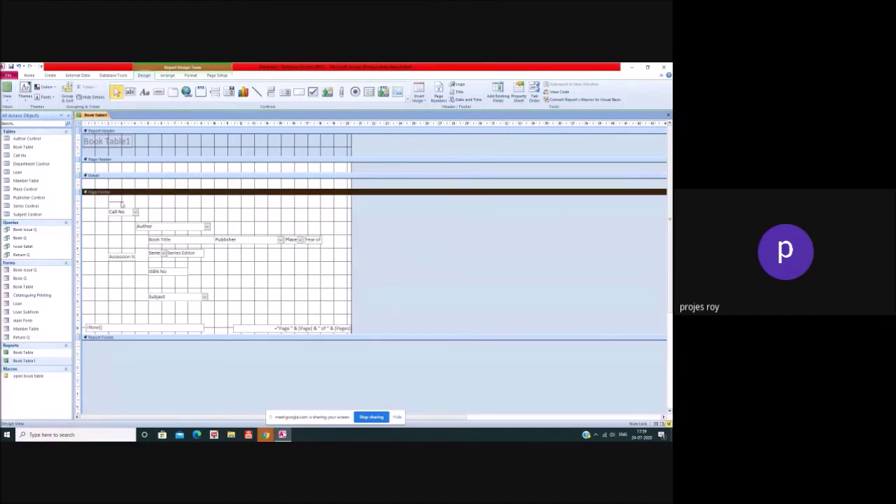
left_click(120, 205)
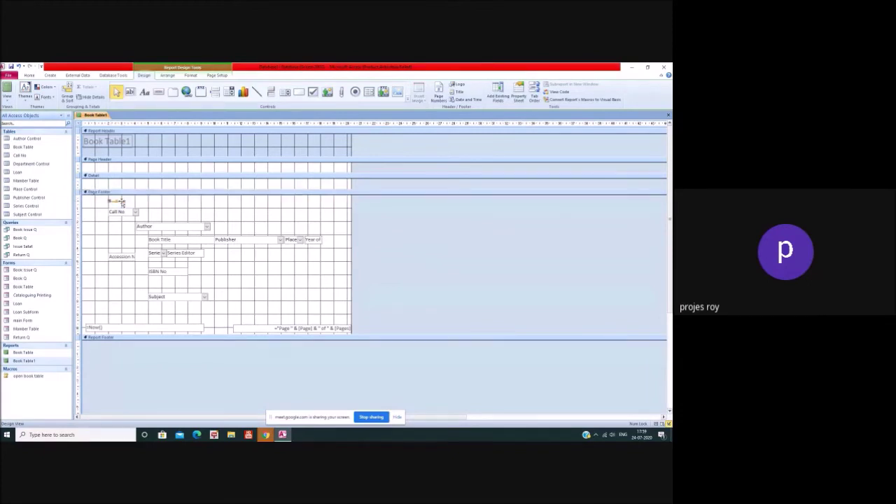
Draw a line frame about 17 cm wide and 7.5 cm high around the Page Footer's catalogue fields and save Book Table1.
left_click(258, 92)
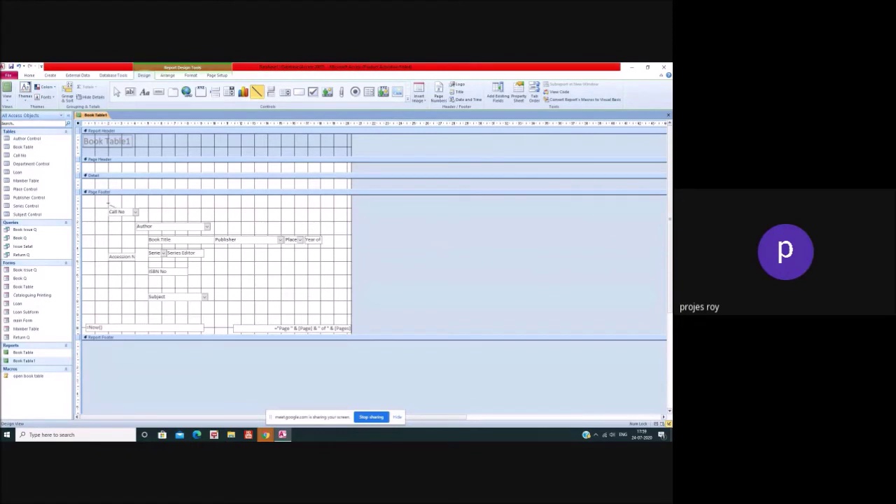
left_click_drag(109, 204, 184, 204)
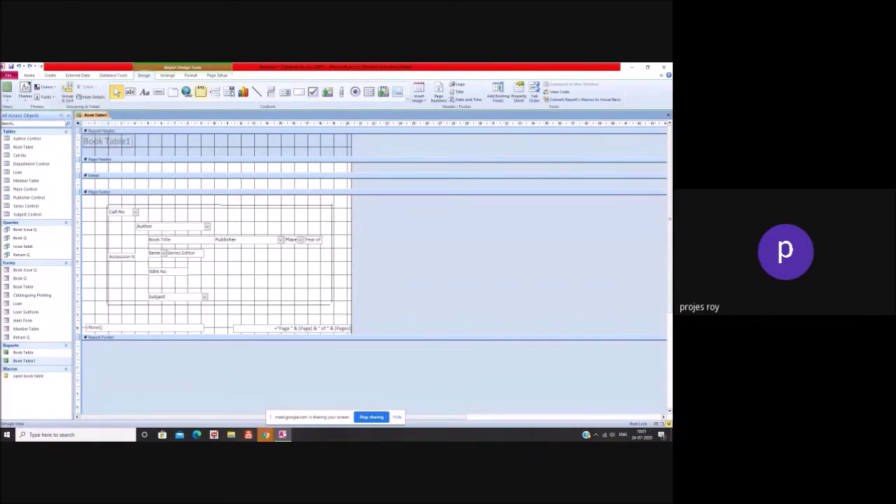
left_click(669, 116)
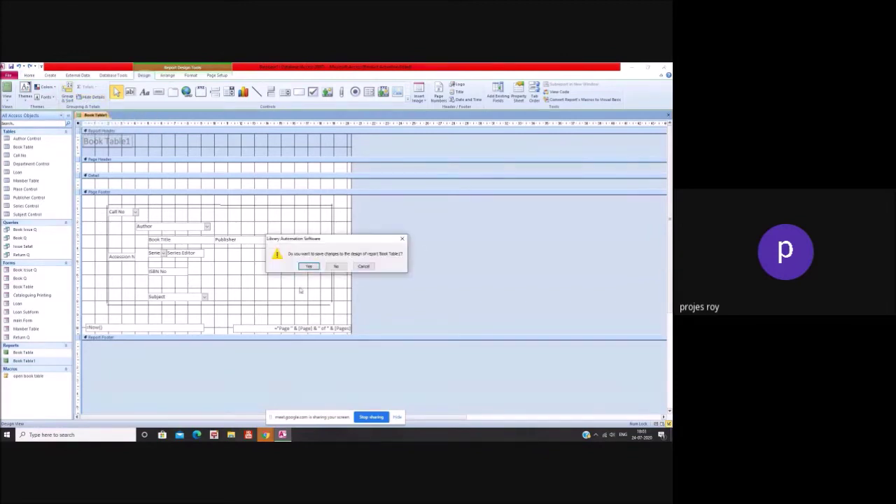
left_click(310, 267)
Open Book Table1, check its framed card in Report View and Print Preview, and close the report.
double_click(46, 363)
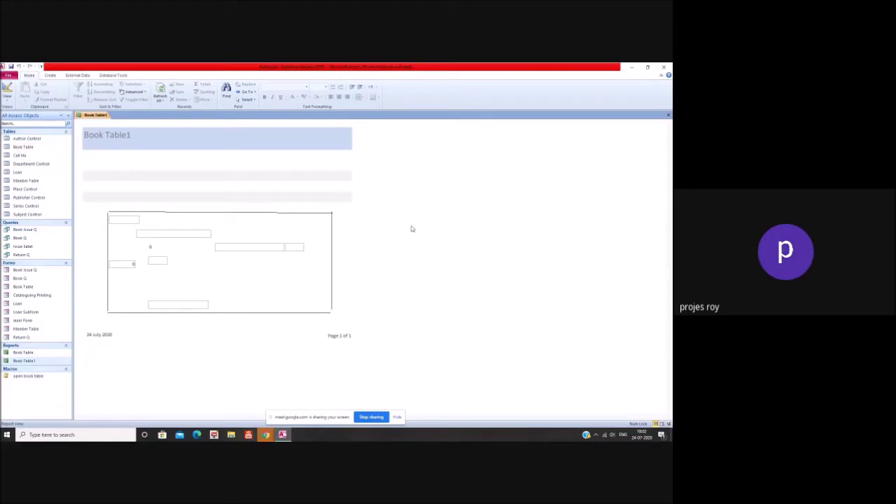
left_click(659, 424)
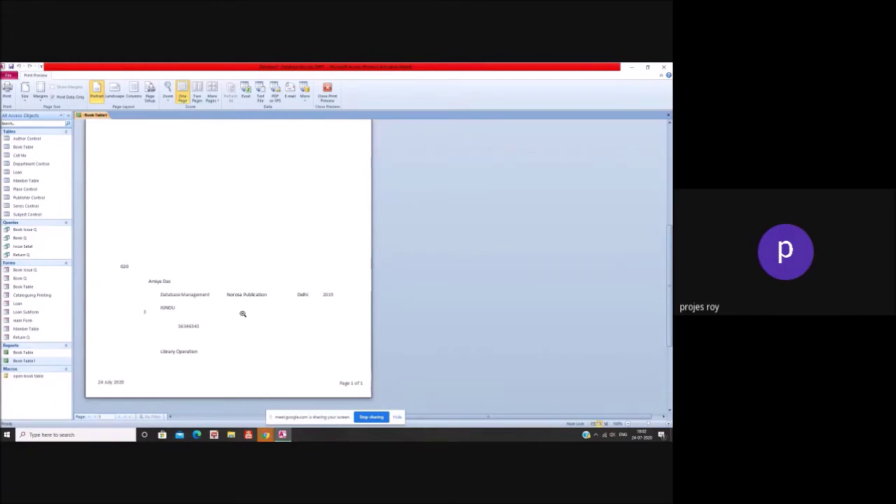
key("Escape")
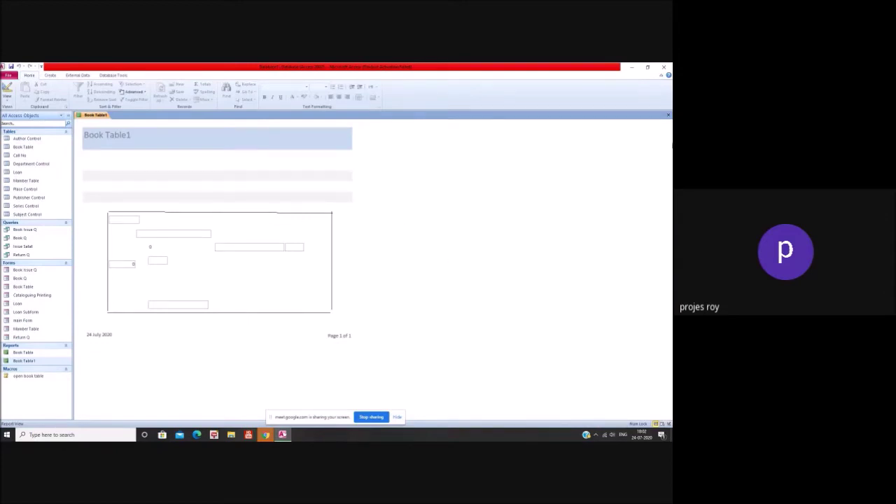
left_click(668, 115)
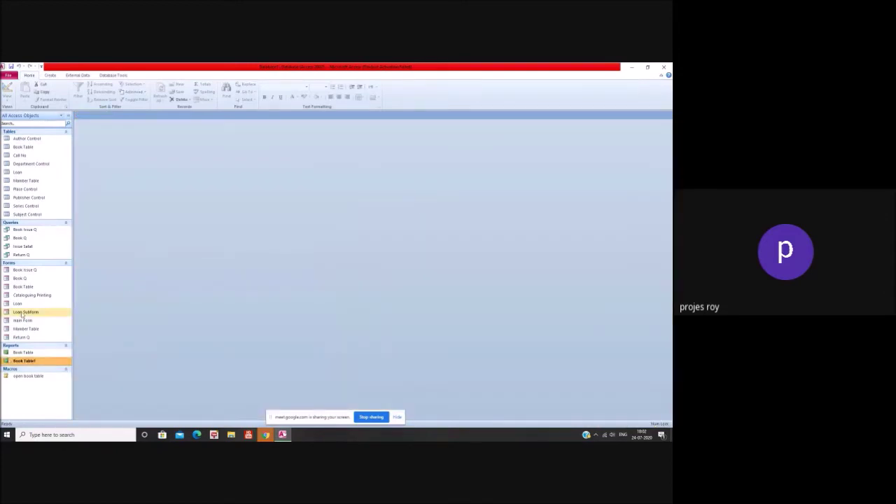
Try a quick report based on Book Table1 and close it without saving.
left_click(56, 78)
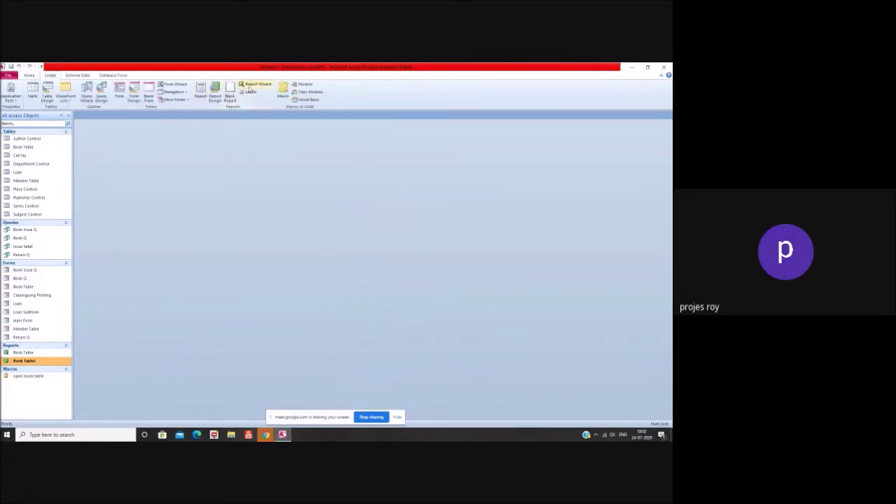
left_click(205, 98)
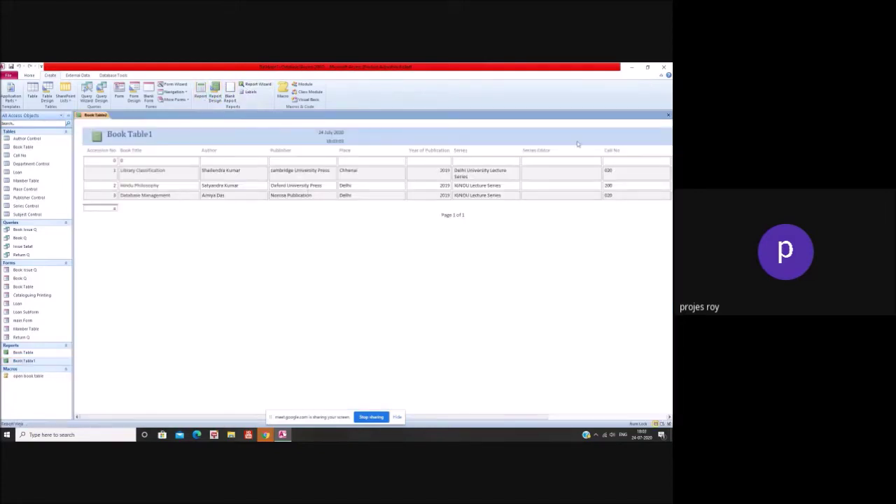
left_click(669, 115)
left_click(343, 268)
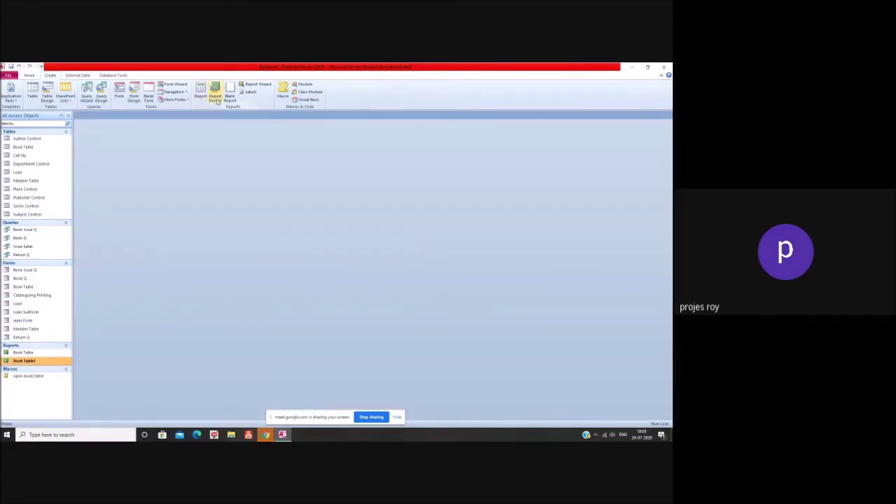
Start a blank report in Design View and show the existing fields of Book Table.
left_click(217, 100)
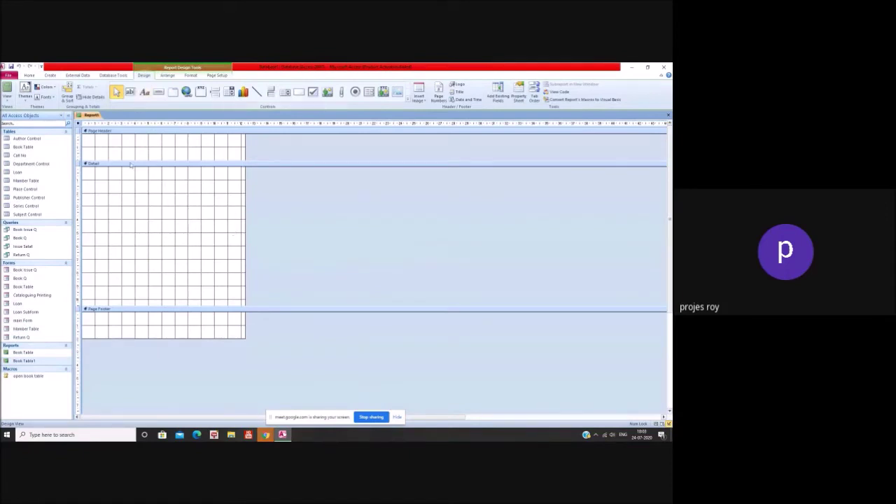
left_click(50, 75)
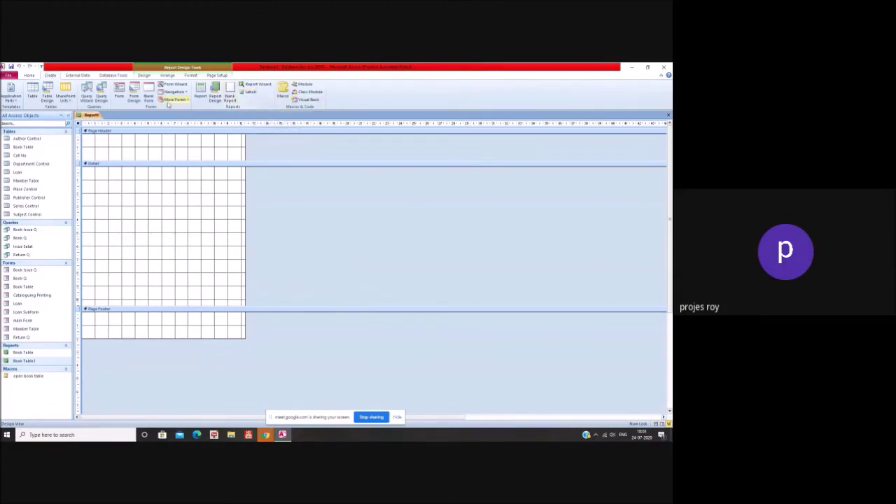
left_click(79, 76)
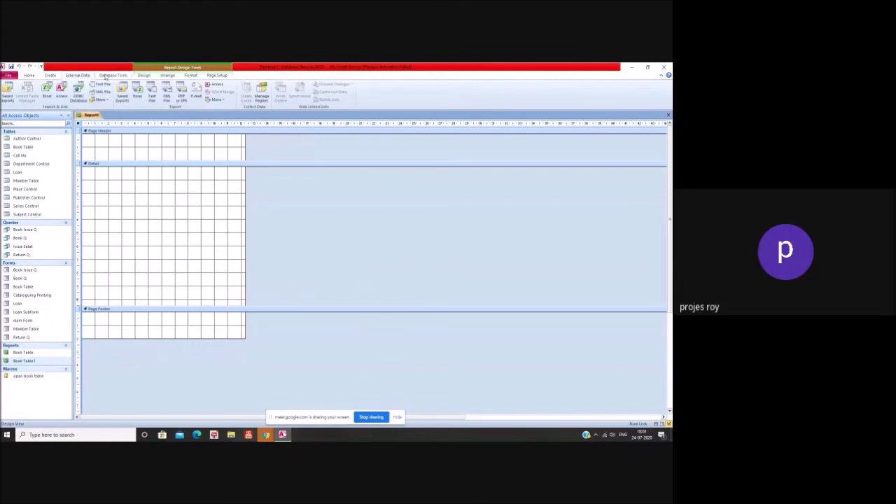
left_click(107, 75)
left_click(143, 75)
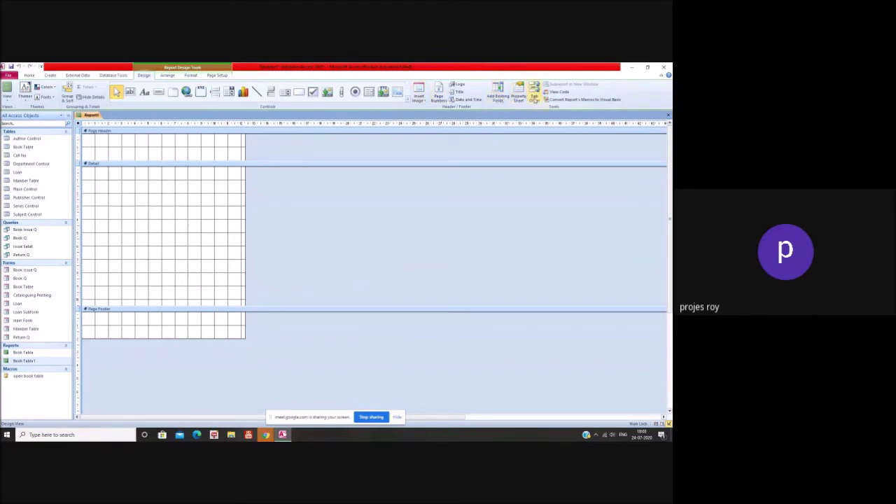
left_click(498, 91)
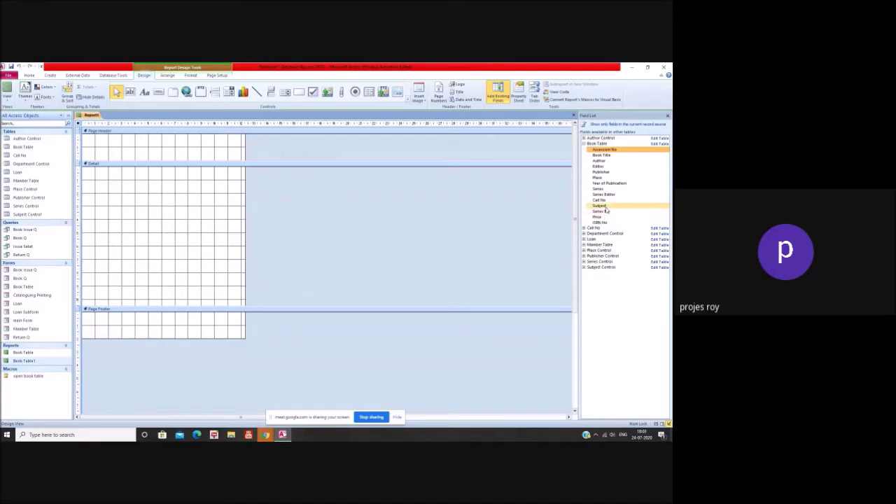
Add Book Table's Call No field near the start of the Detail section, without its label.
left_click_drag(599, 200, 97, 179)
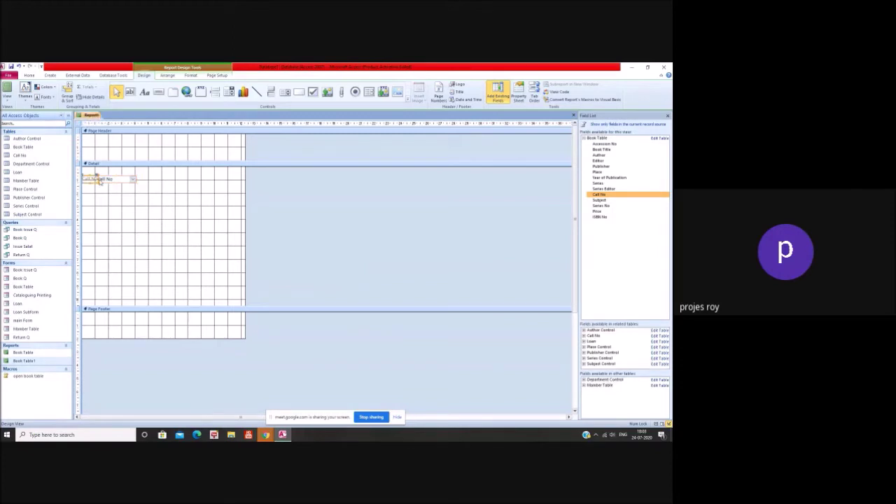
left_click(121, 180)
left_click(133, 193)
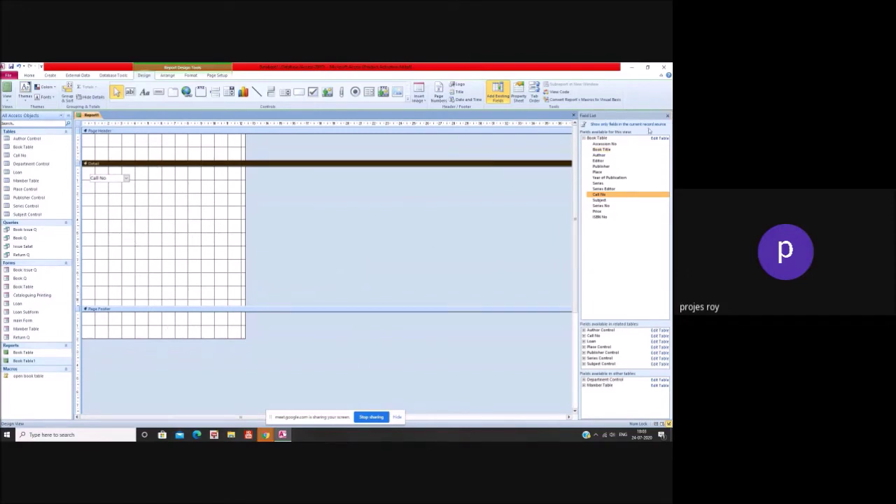
Close the field list and the new report, saving it as spine.
left_click(668, 115)
left_click(668, 116)
left_click(306, 267)
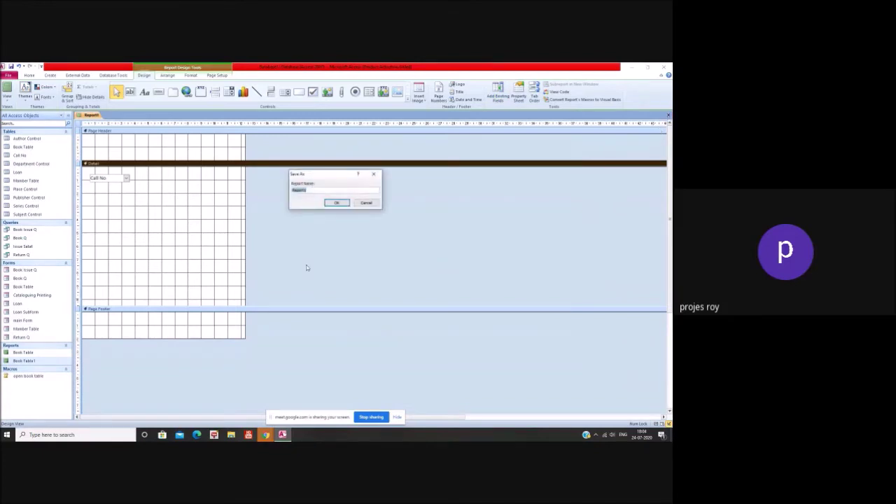
type("is")
key("Return")
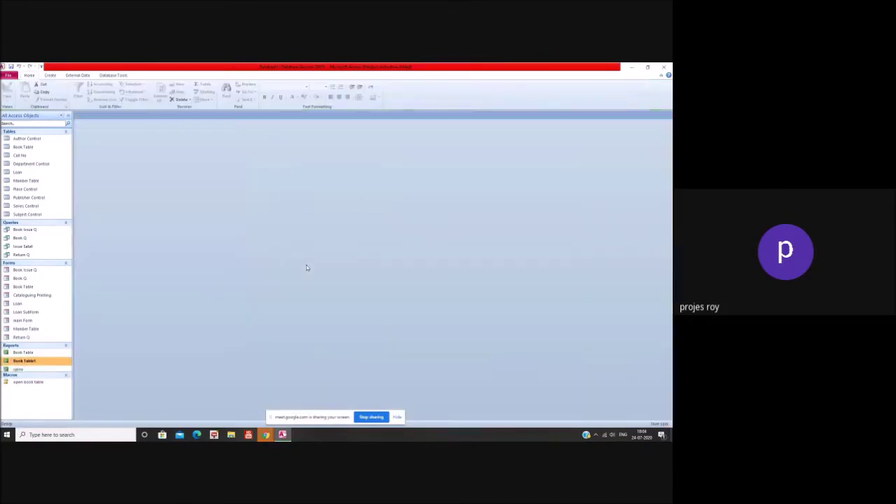
Open the spine report, review the call numbers across its records, and close it.
double_click(35, 372)
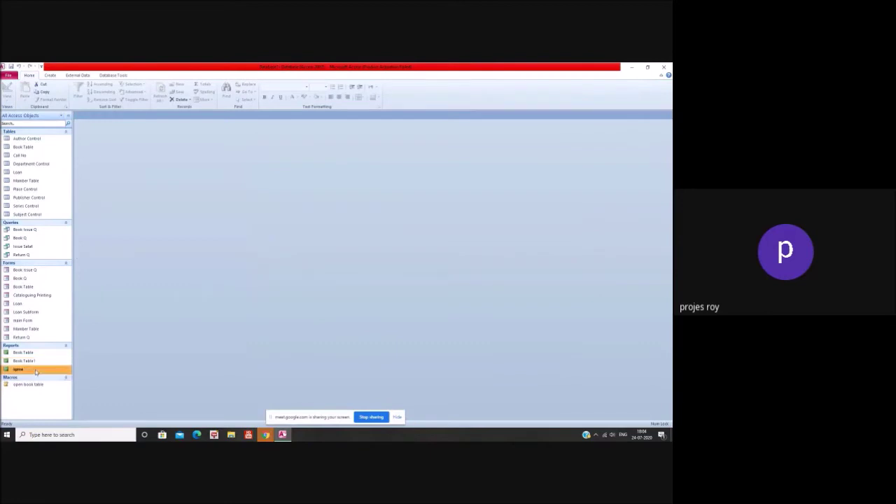
scroll(227, 327, "down", 3)
scroll(228, 328, "down", 3)
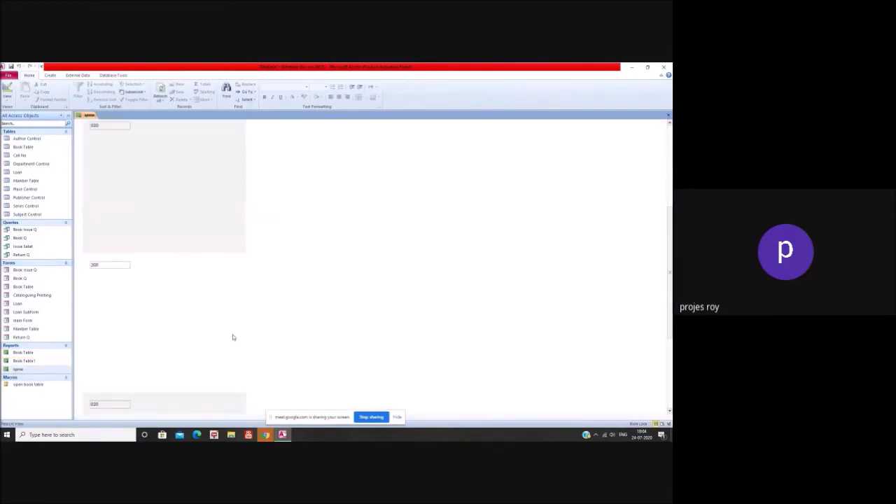
scroll(140, 329, "down", 5)
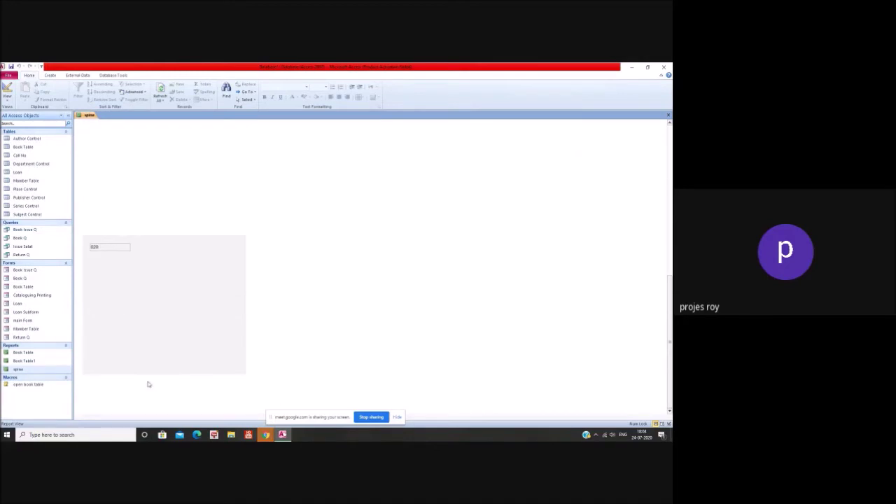
scroll(150, 384, "up", 9)
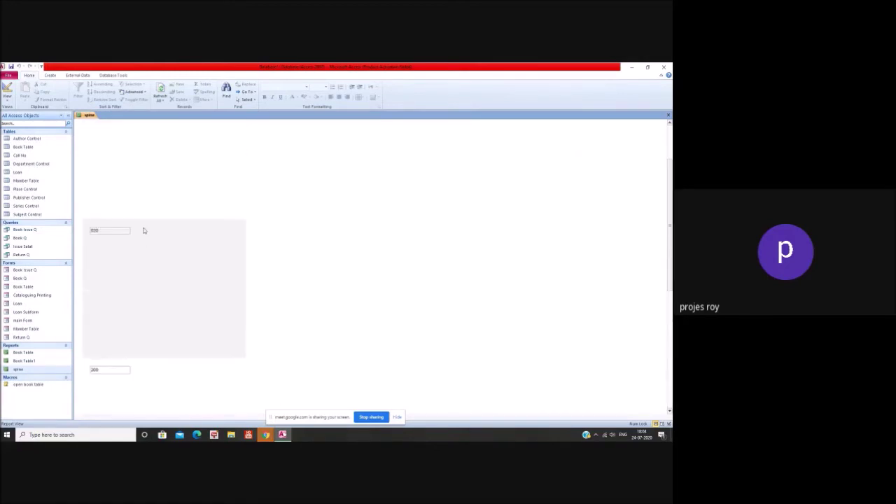
scroll(143, 230, "up", 1)
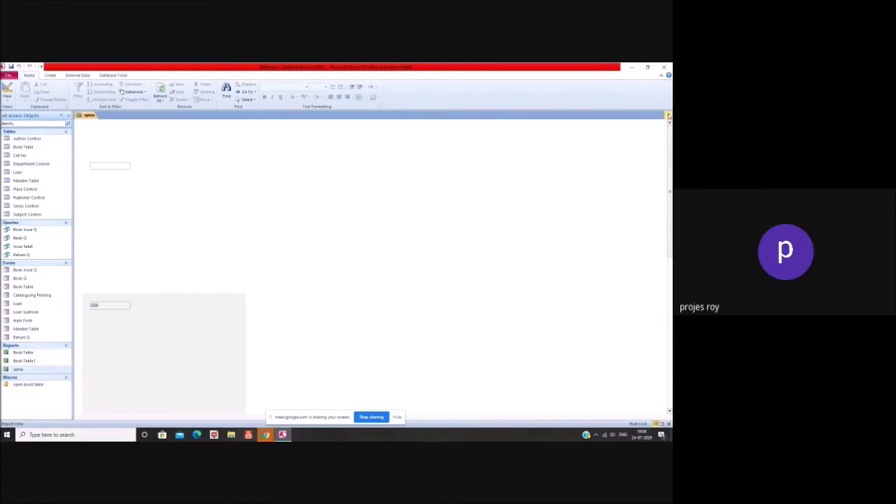
left_click(669, 116)
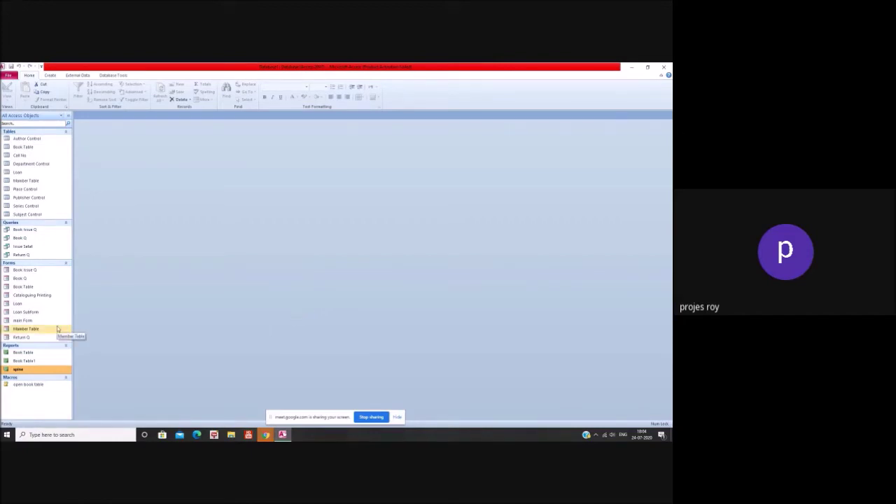
View the Book Issue Q query's records, close it, and open the Issue Satat query.
double_click(40, 231)
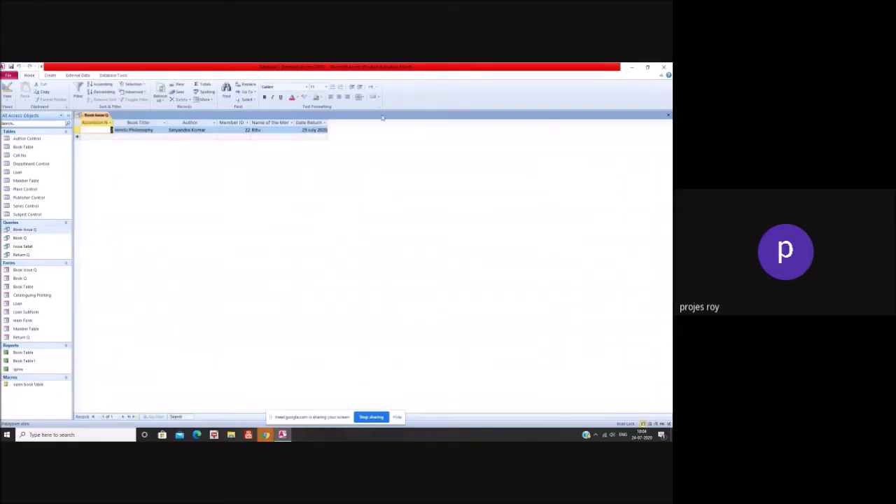
left_click(668, 115)
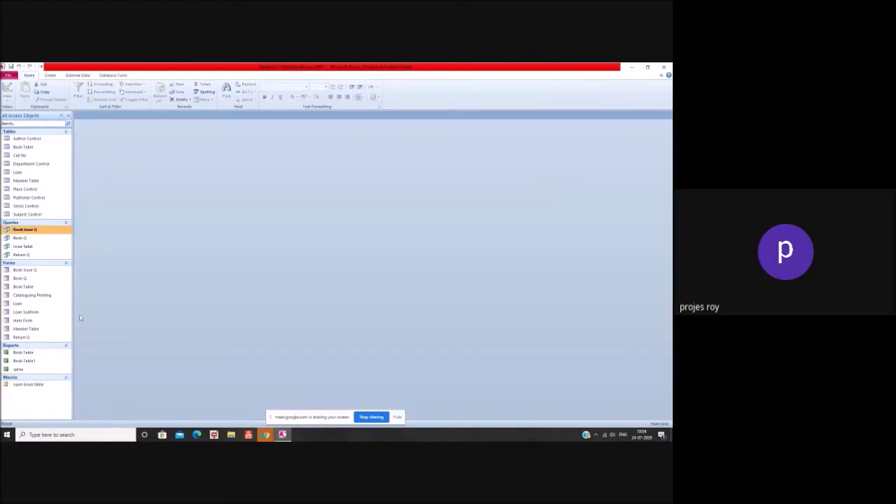
double_click(32, 248)
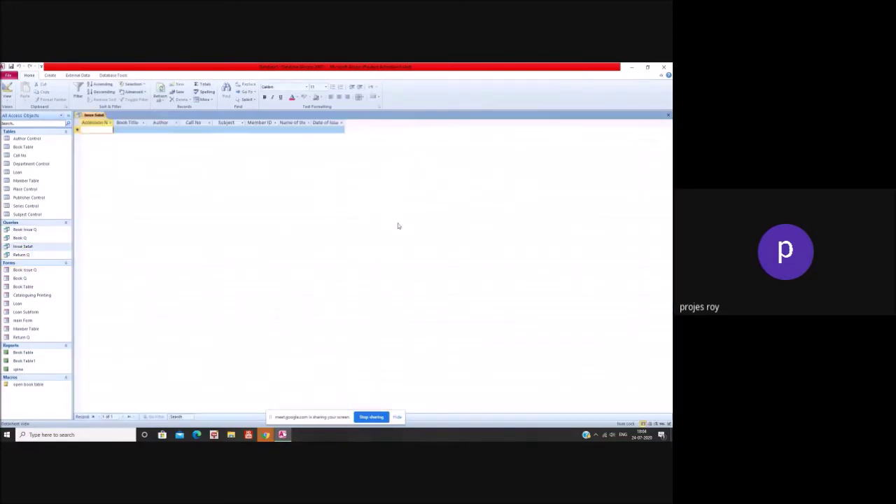
Close the Issue Satat query and start a Report Wizard report on it with all fields, viewed by Book Table without extra grouping.
left_click(668, 116)
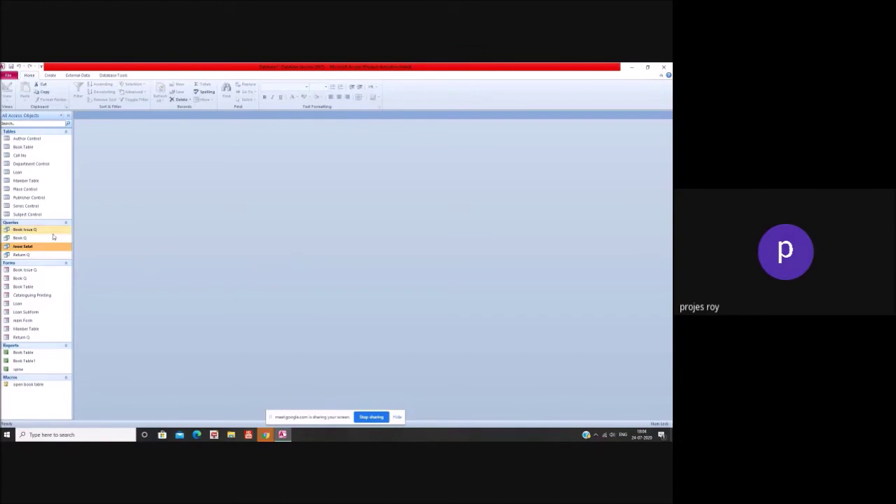
left_click(56, 77)
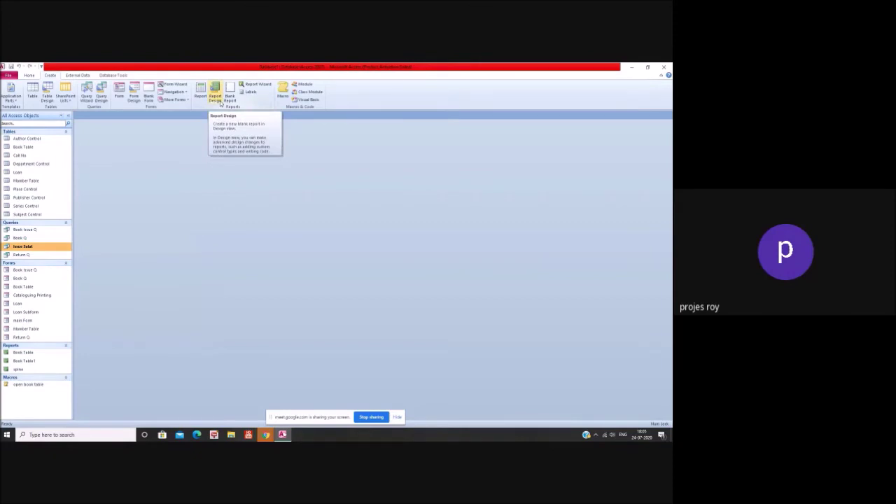
left_click(256, 84)
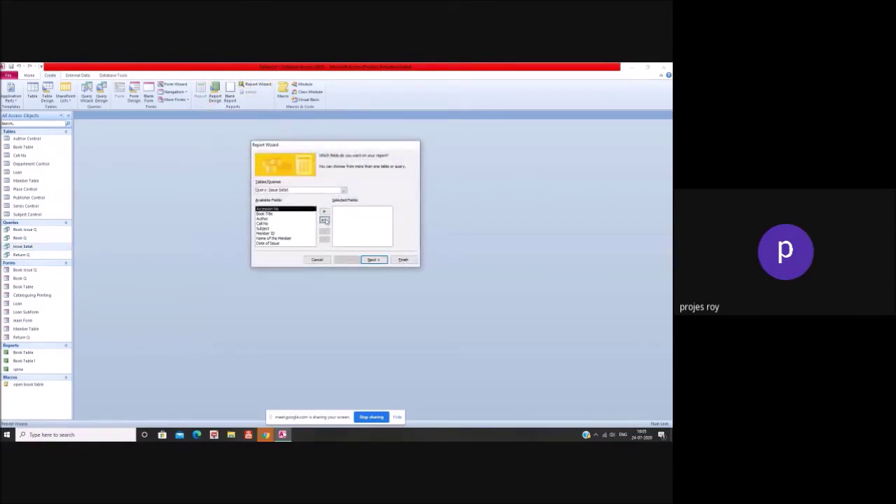
left_click(324, 220)
left_click(383, 260)
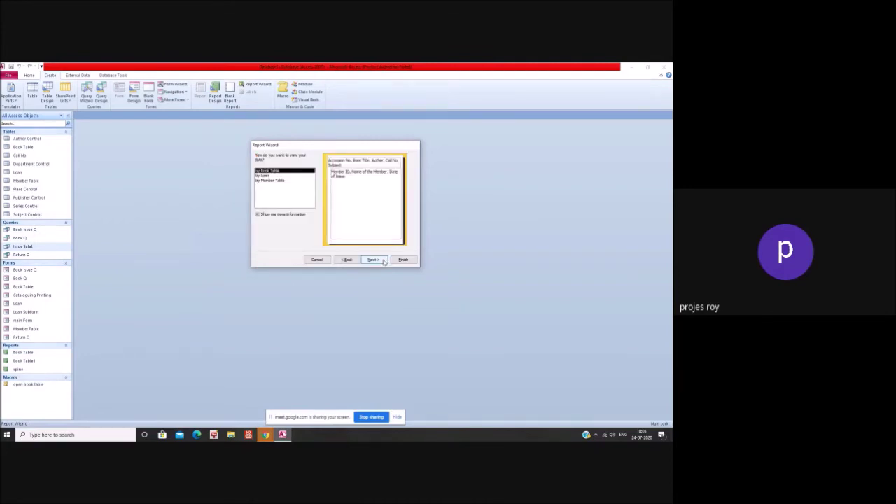
left_click(384, 261)
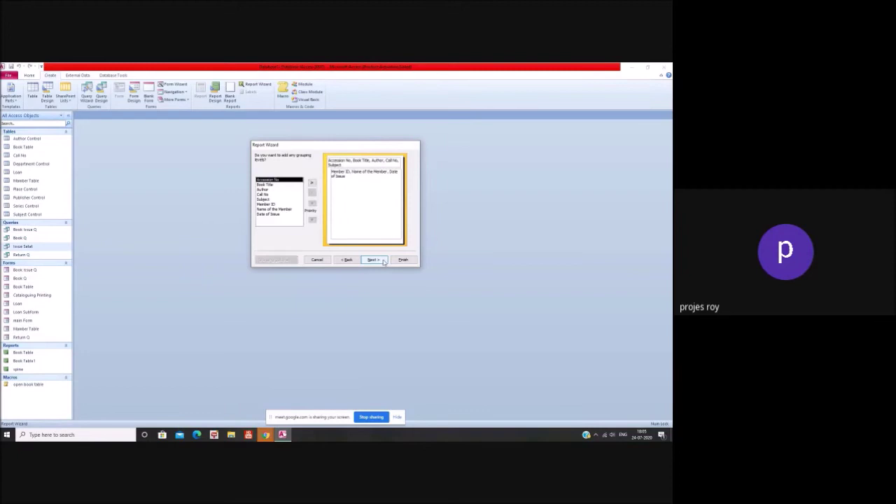
left_click(384, 261)
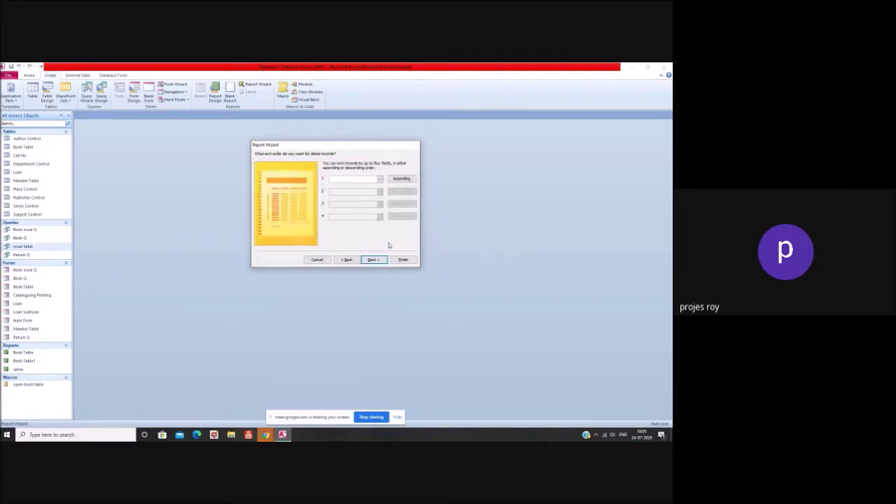
Sort the report's detail records by Member ID ascending, set the stepped layout to landscape, and finish the wizard.
left_click(380, 180)
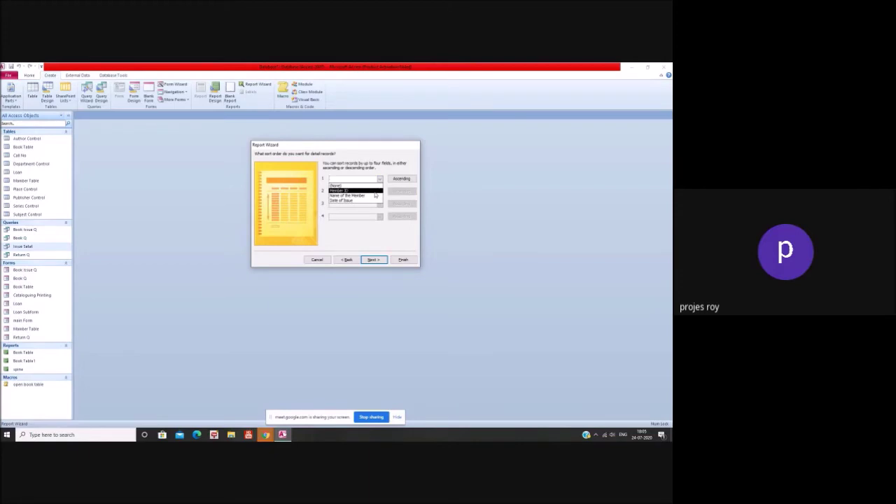
left_click(375, 192)
left_click(377, 260)
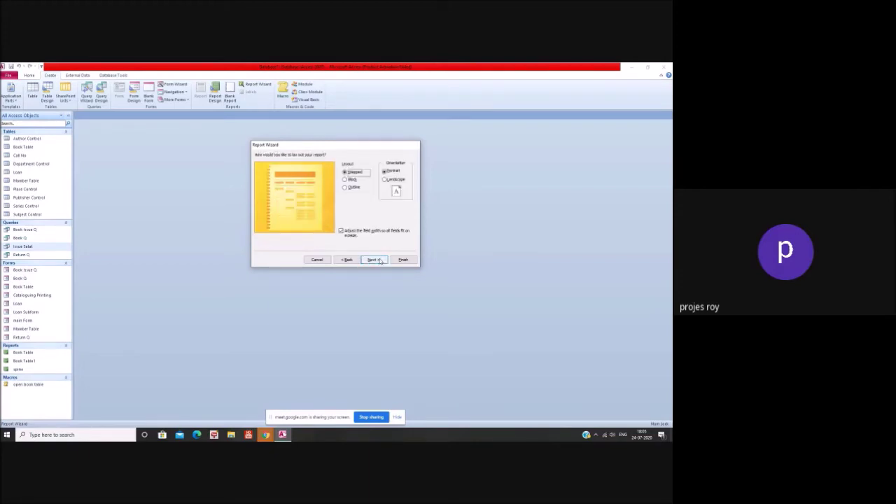
left_click(385, 180)
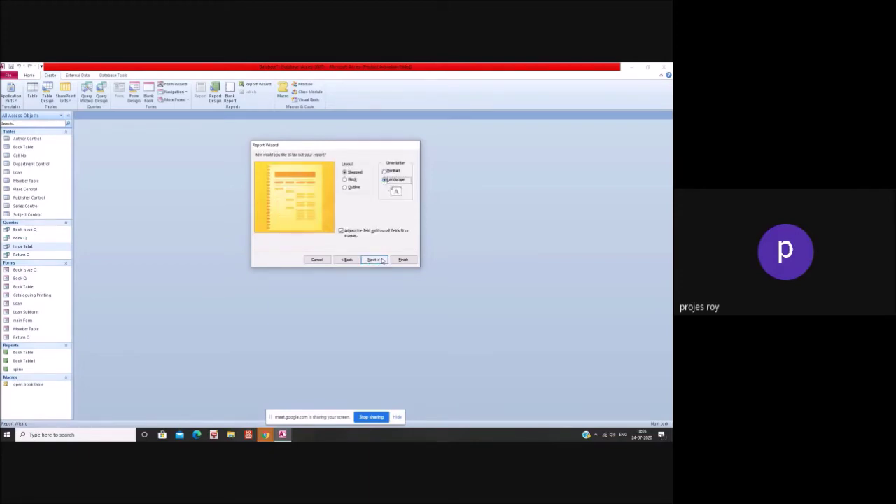
left_click(374, 260)
left_click(402, 260)
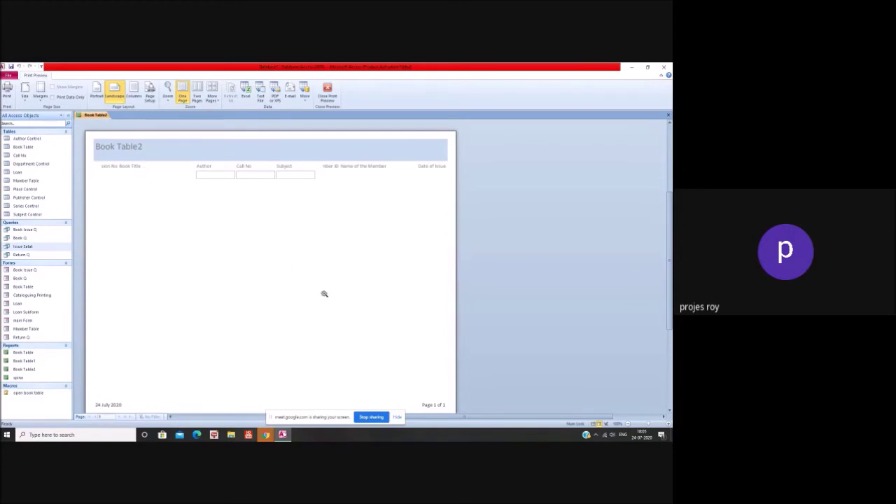
Examine the Book Table2 report's page and column layout in Print Preview and Report View.
scroll(360, 310, "down", 2)
scroll(360, 310, "down", 2)
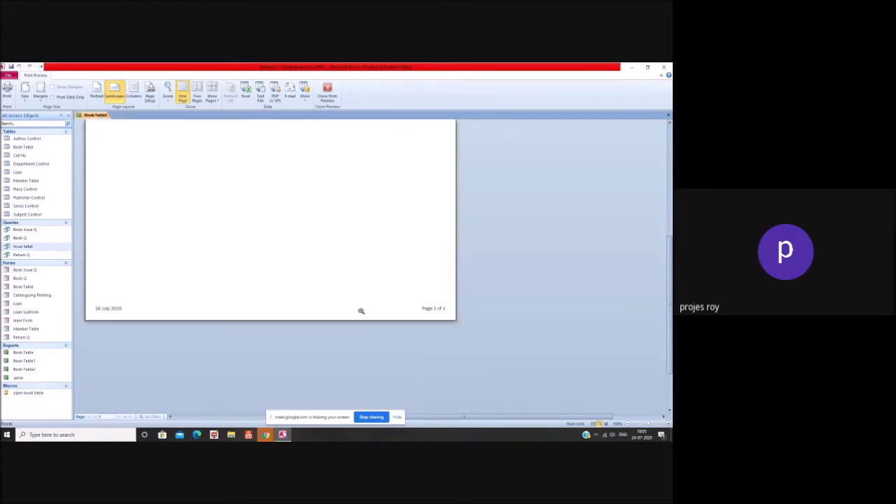
scroll(597, 384, "down", 2)
left_click(608, 388)
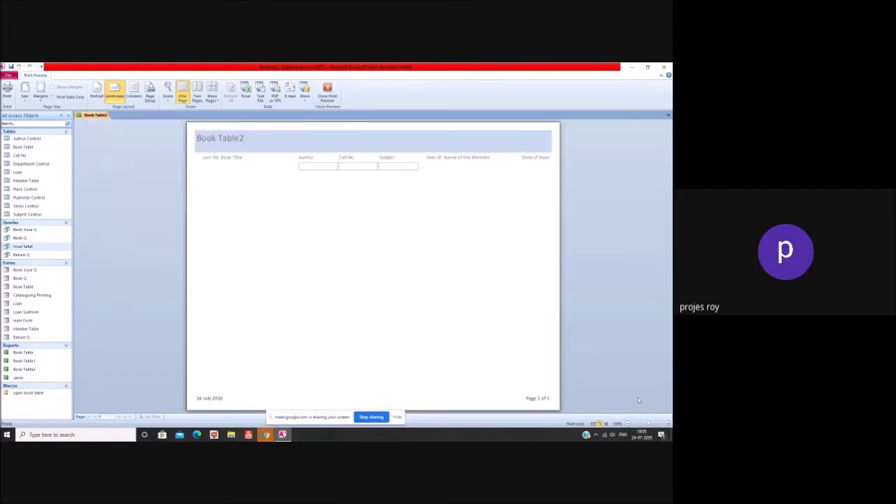
left_click(599, 424)
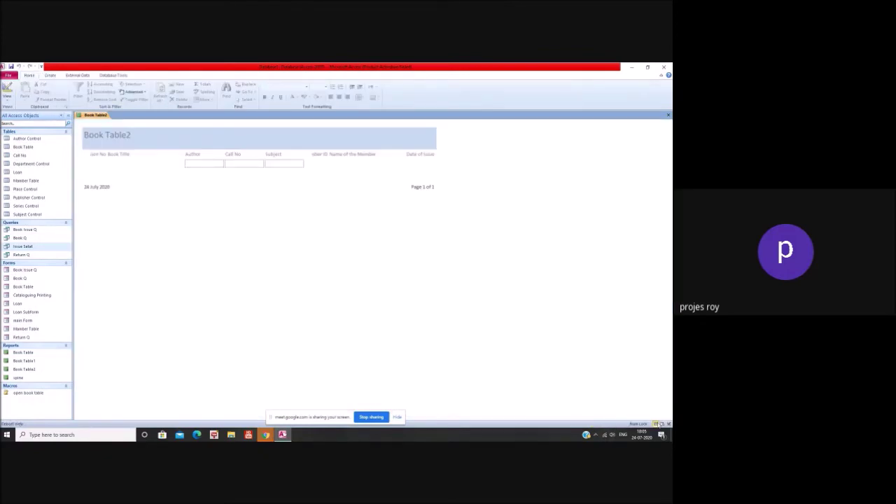
left_click(662, 424)
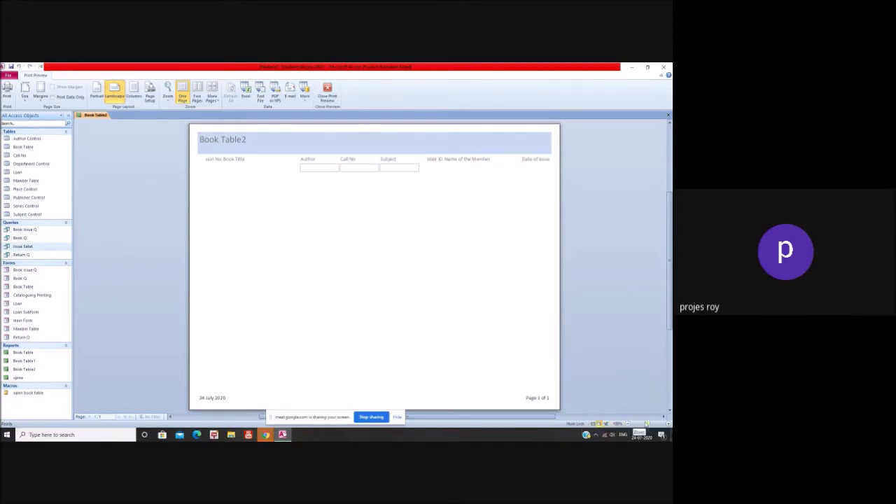
left_click(643, 426)
mouse_move(638, 424)
left_mouse_down()
mouse_move(659, 424)
mouse_move(643, 424)
left_mouse_up()
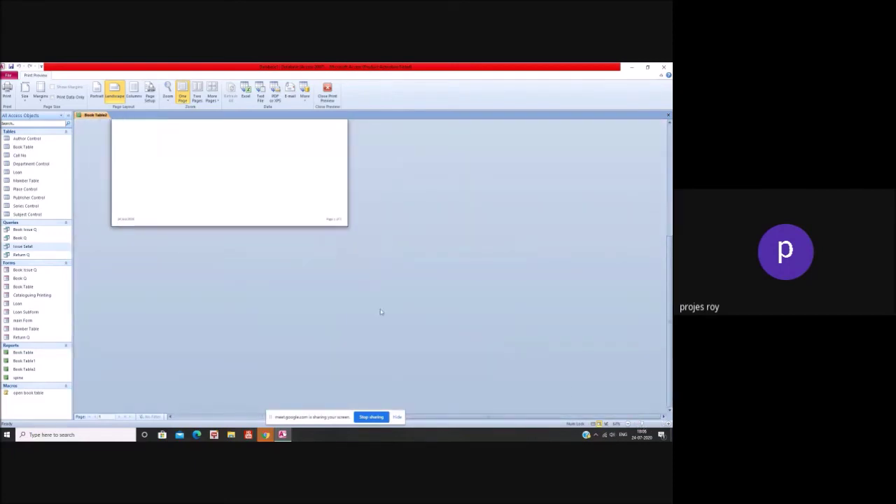
scroll(312, 252, "up", 3)
scroll(313, 251, "up", 2)
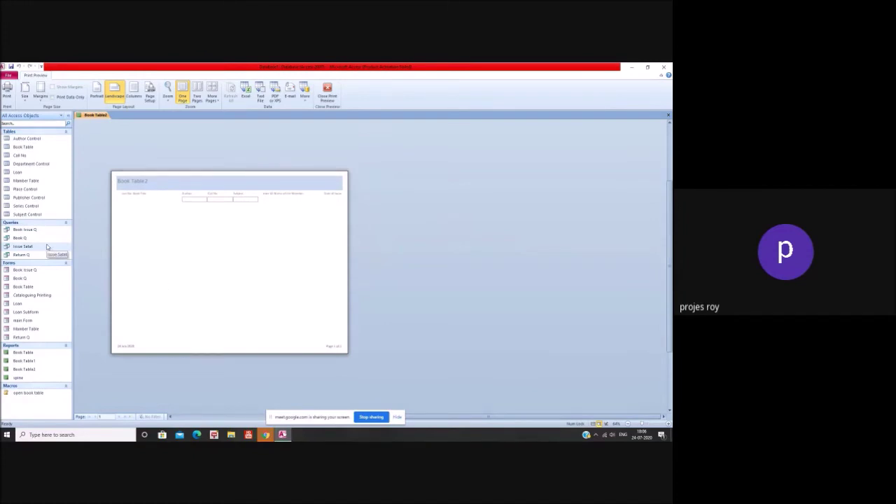
Try to enter a record with accession number 1 and book title 22 in the Issue Satat query, and close the query.
double_click(35, 248)
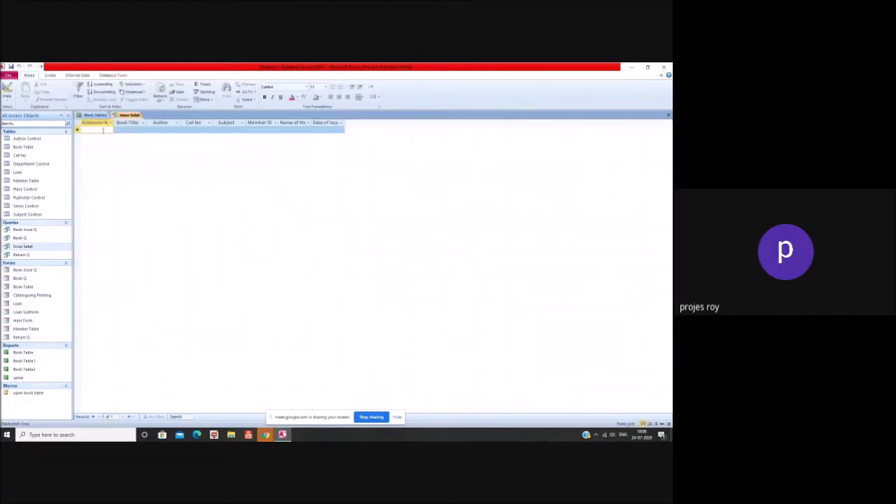
type("1")
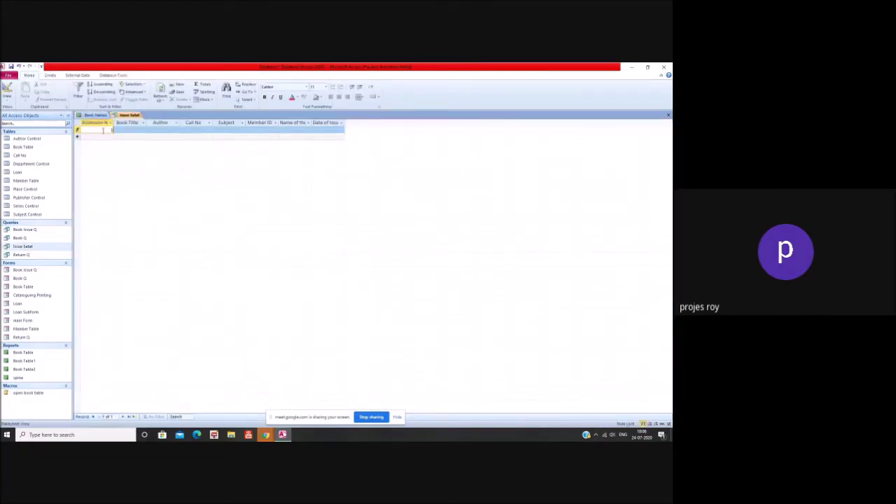
key("Tab")
type("22")
key("Tab")
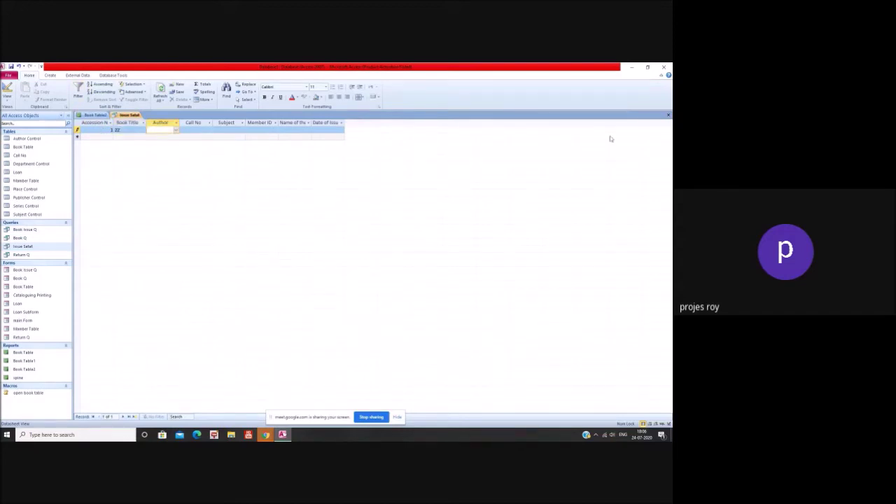
left_click(668, 114)
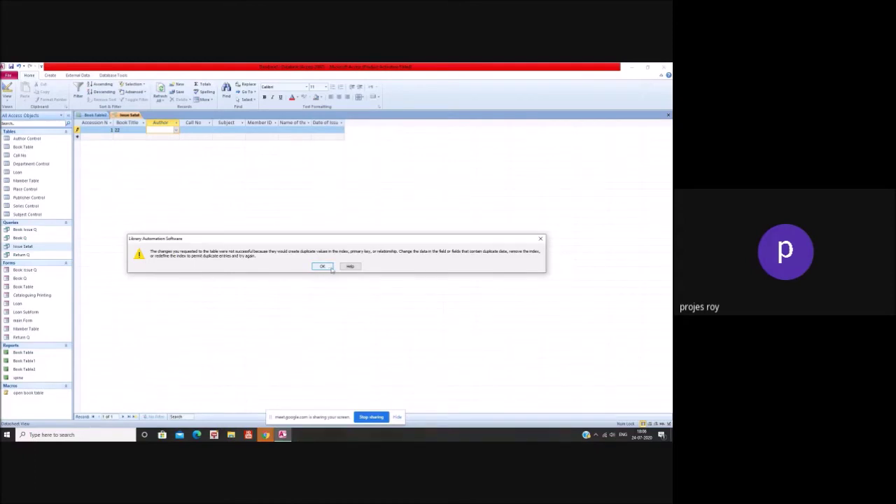
left_click(323, 267)
left_click(323, 273)
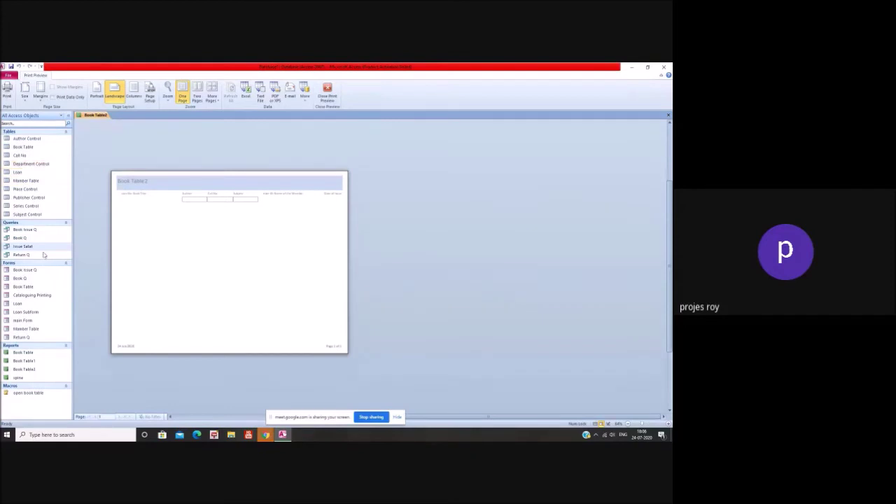
Open the Loan form and issue the book Library Classification to a member by entering the accession number and member ID.
double_click(24, 303)
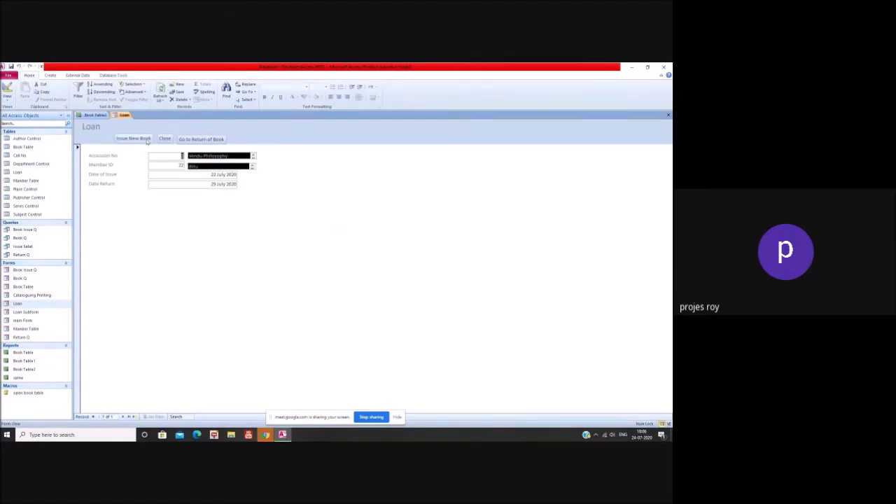
left_click(133, 138)
key("Tab")
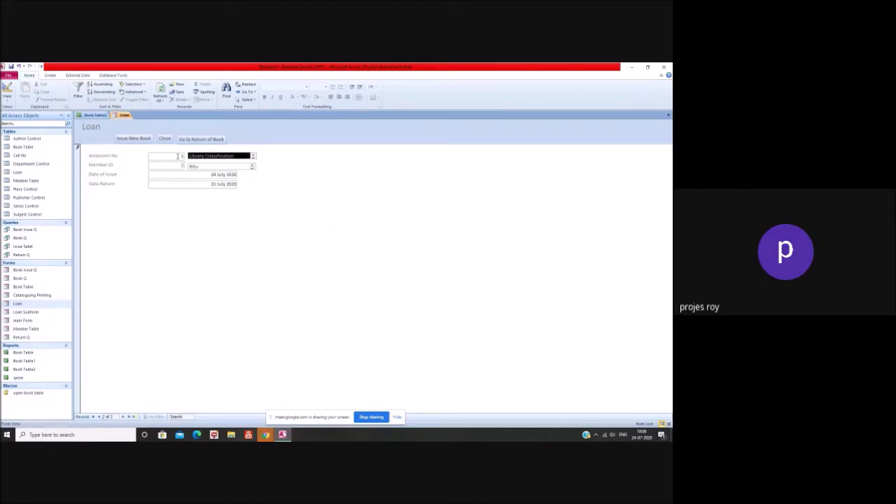
key("Tab")
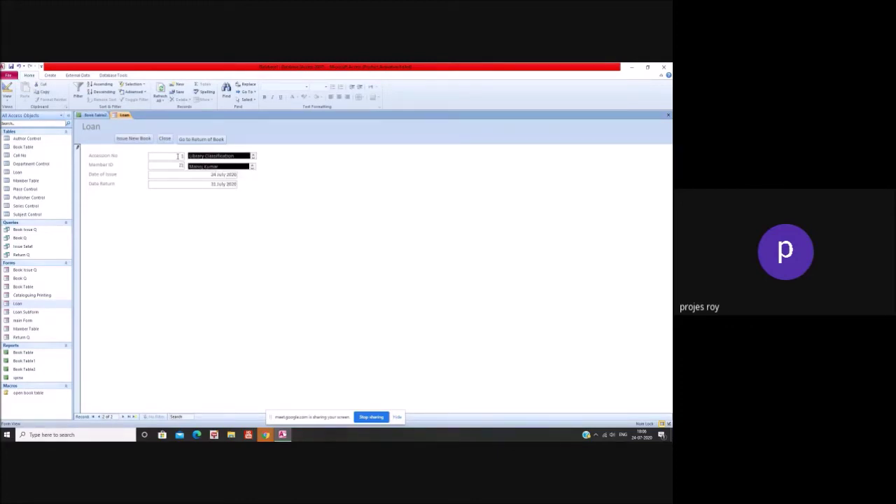
Issue Database Management, accession number 3, to the same member with the default issue and return dates, and close the Loan form.
left_click(133, 140)
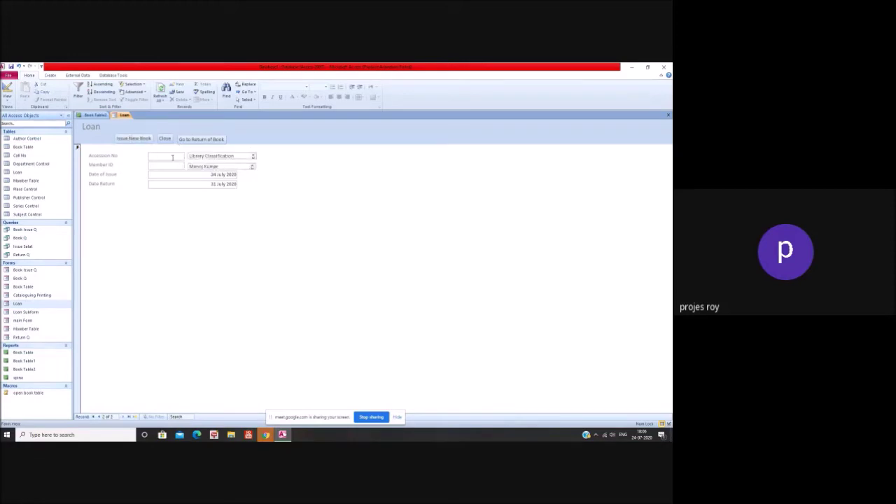
type("3")
key("Tab")
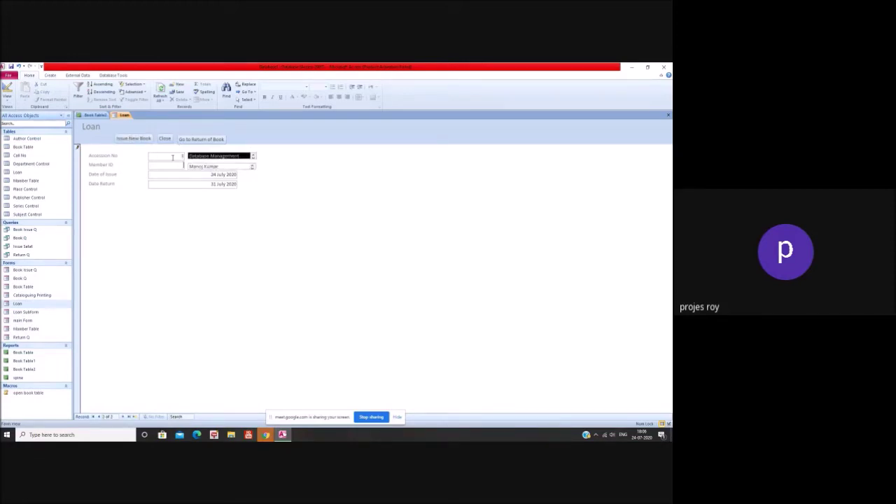
key("Tab")
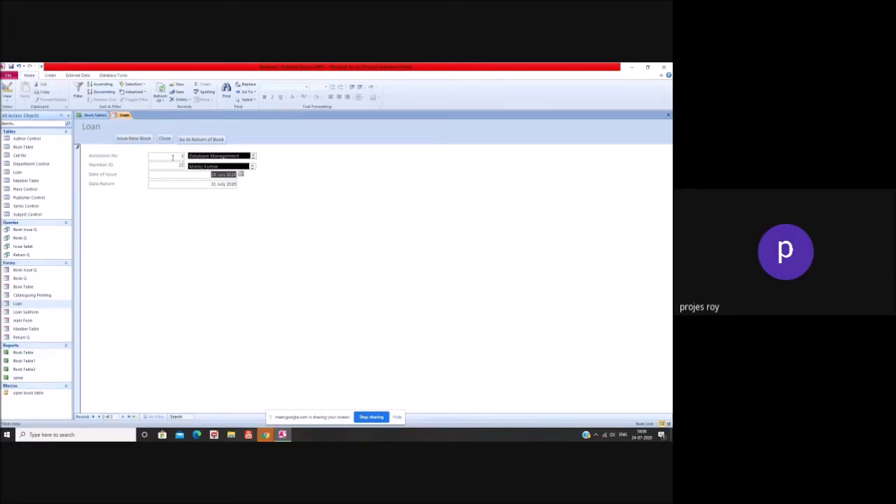
key("Tab")
key("Tab")
key("Tab")
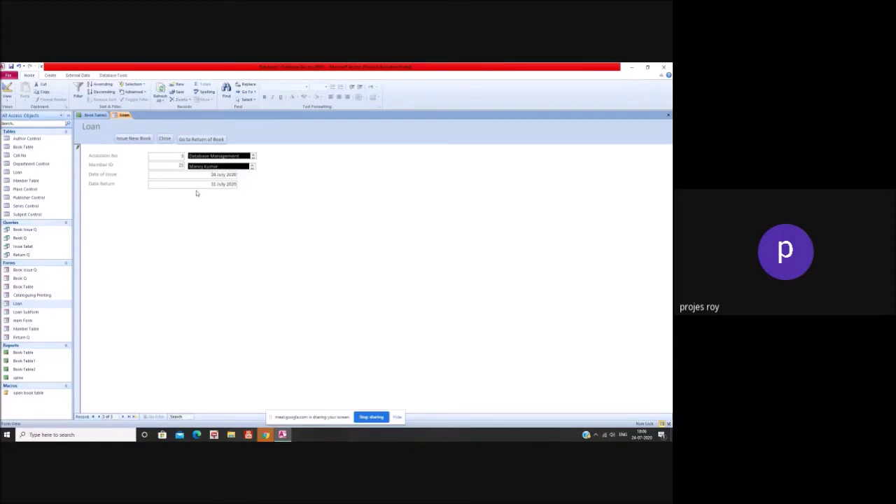
left_click(145, 140)
left_click(167, 140)
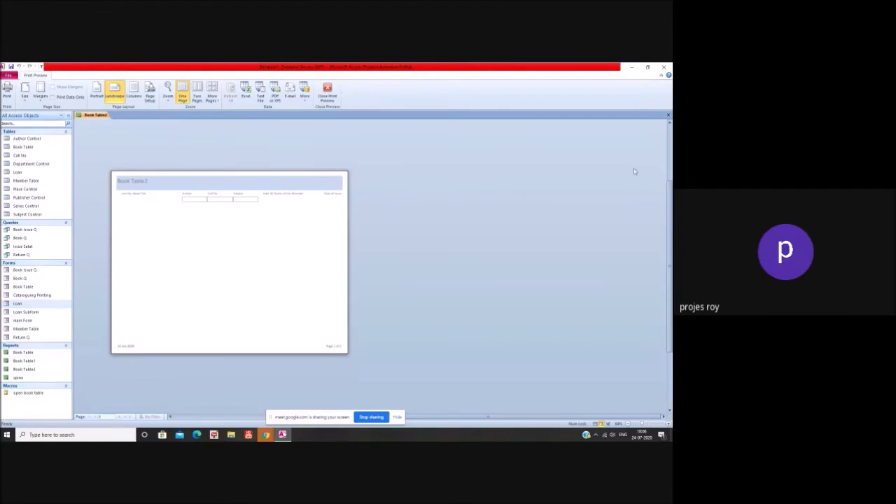
Close and reopen the Book Table2 report to review the issued books, and switch it to Design View.
left_click(668, 115)
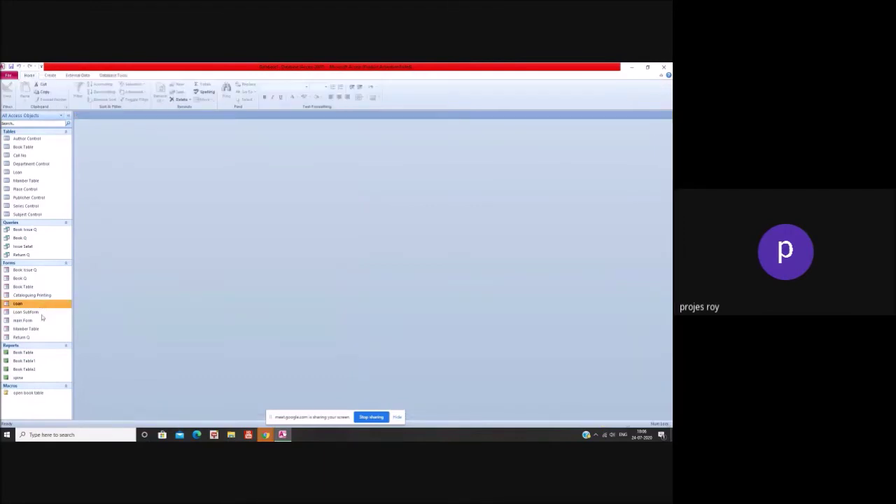
left_click(39, 378)
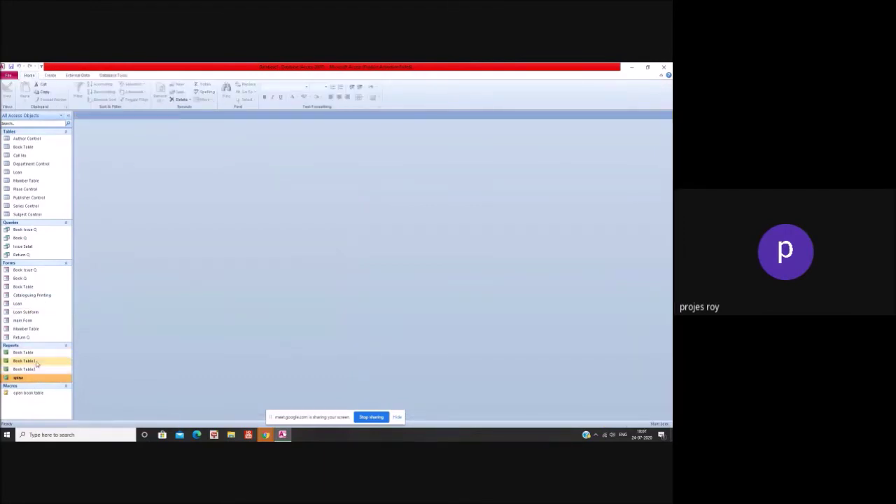
left_click(42, 370)
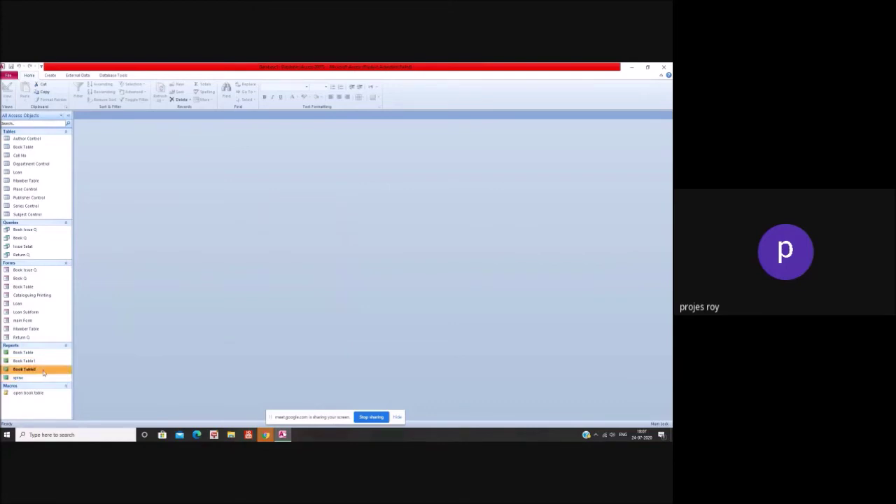
double_click(42, 370)
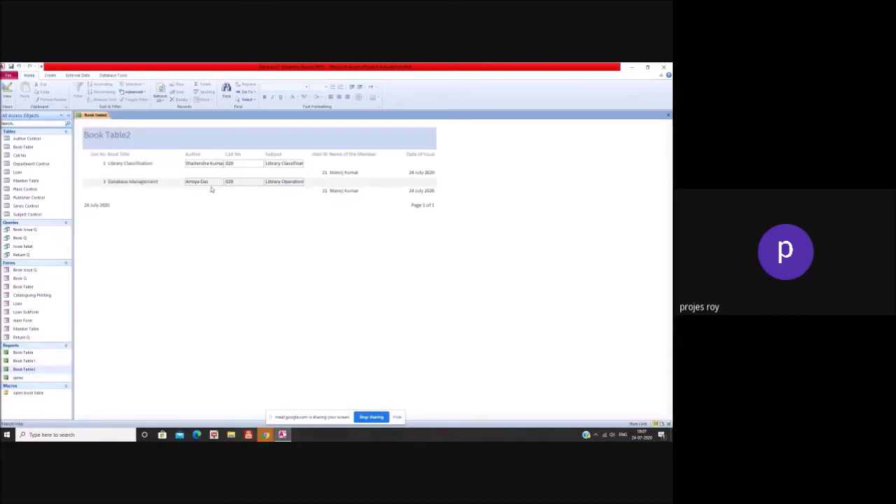
right_click(308, 262)
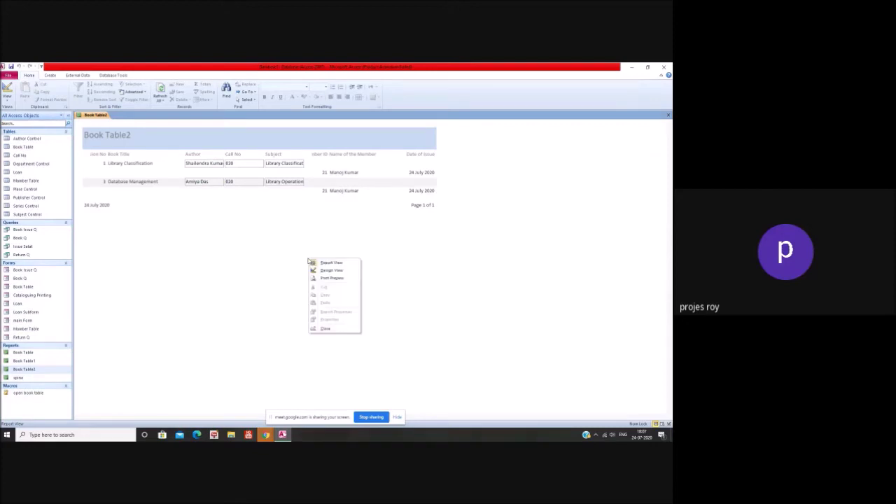
left_click(351, 276)
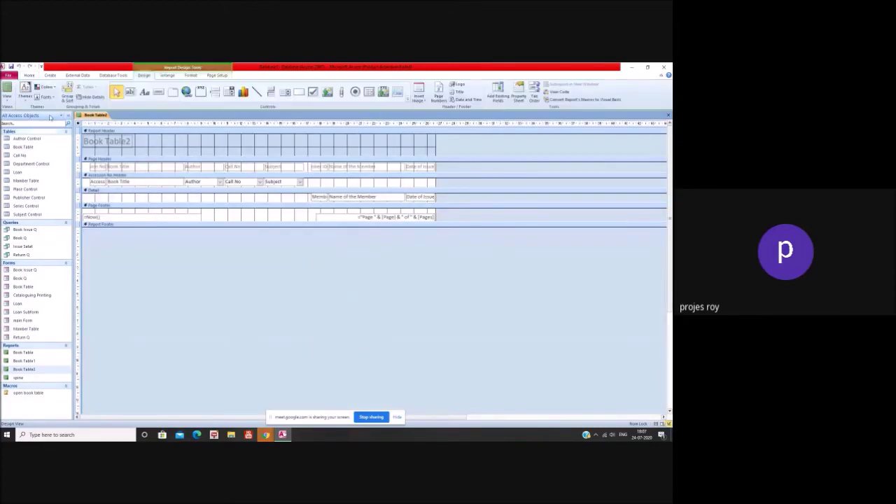
left_click(217, 198)
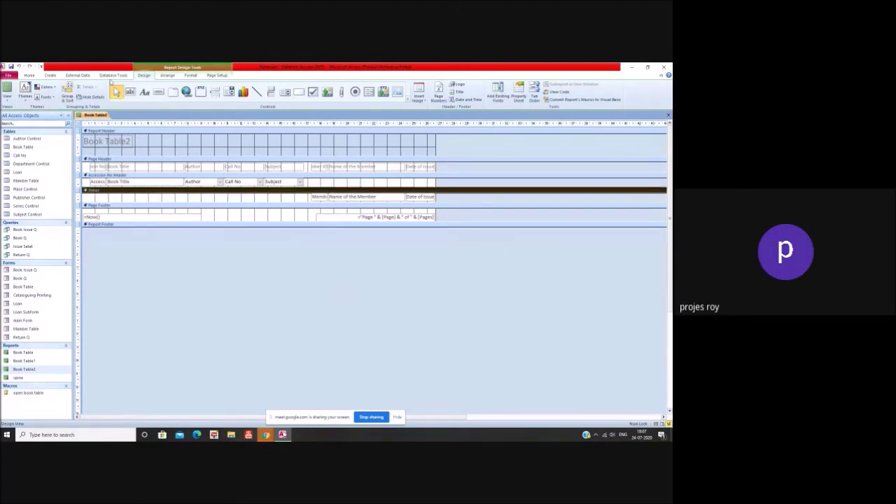
left_click(30, 76)
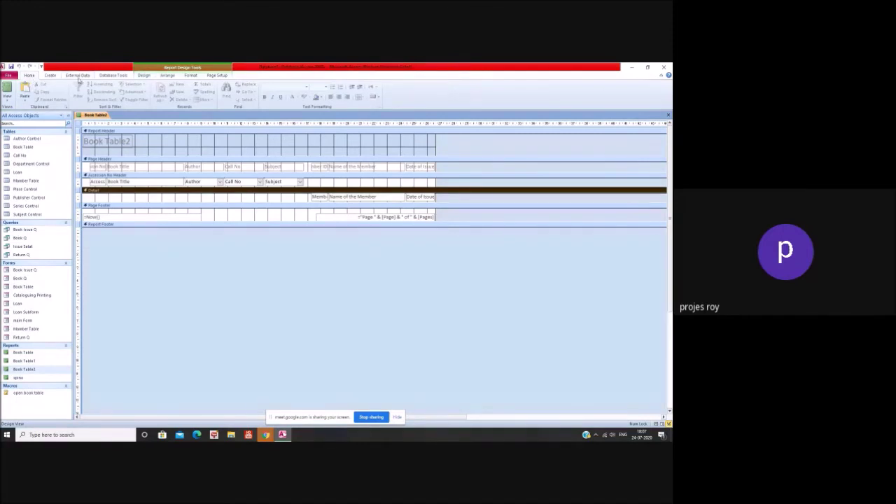
left_click(143, 75)
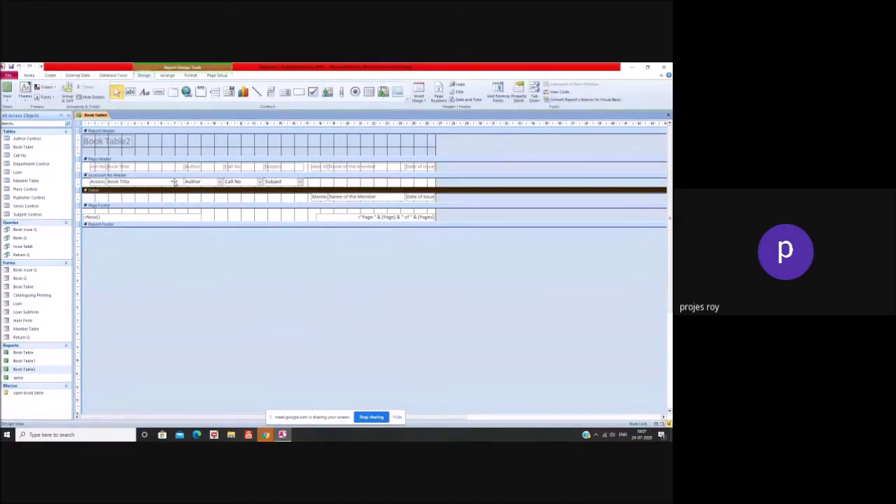
left_click(176, 182)
left_click(205, 182)
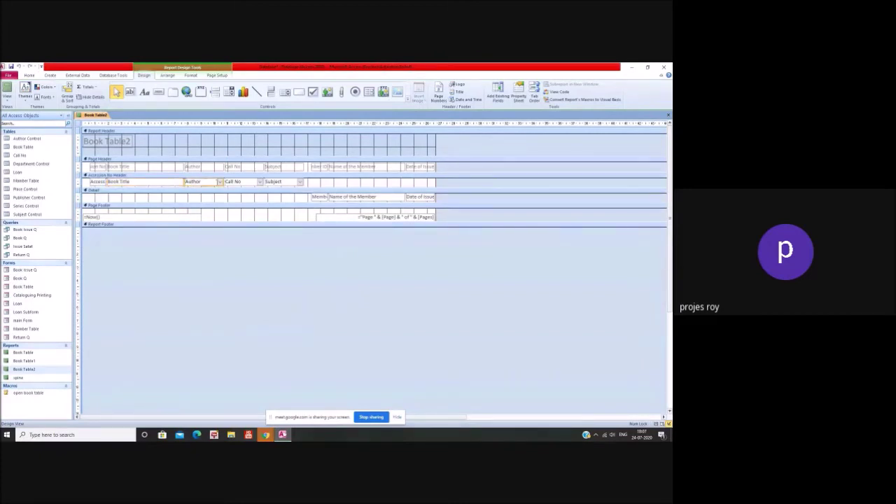
left_click(9, 104)
left_click(9, 104)
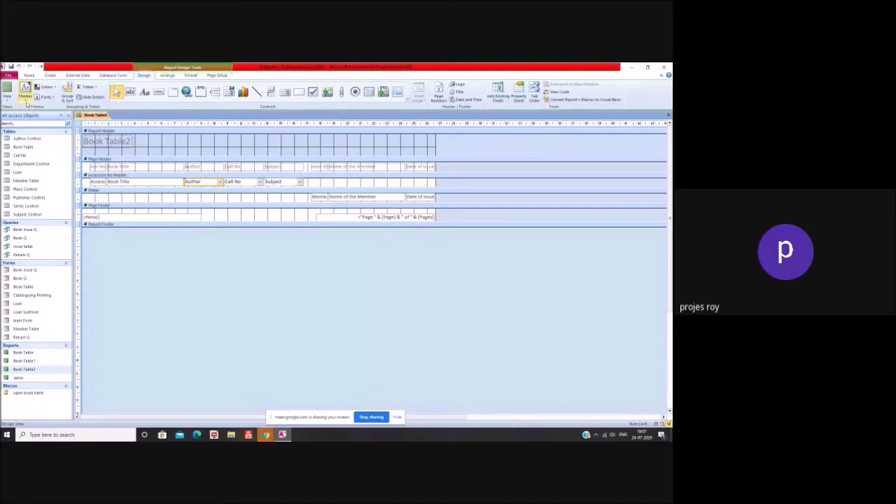
left_click(54, 102)
left_click(55, 102)
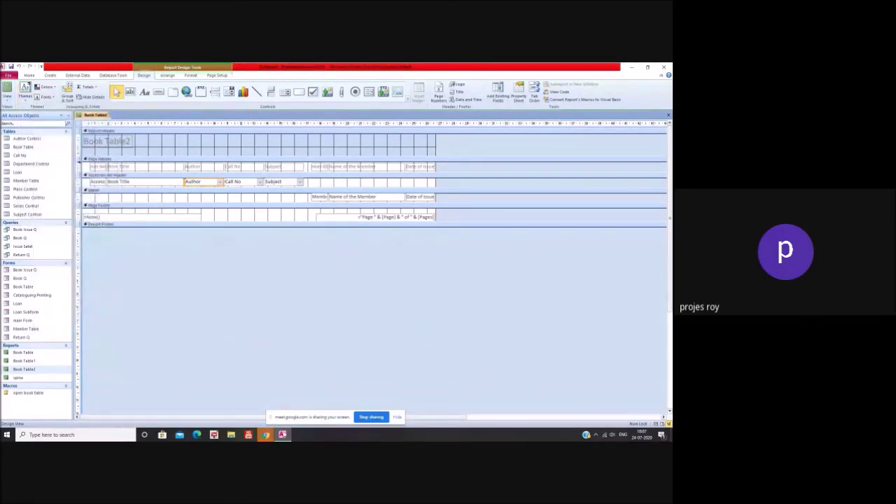
left_click(150, 168)
left_click(150, 168)
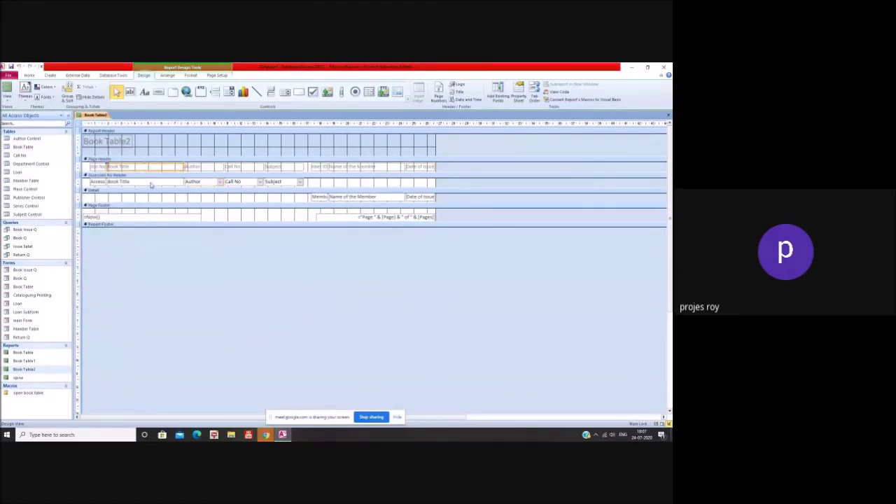
left_click(151, 182)
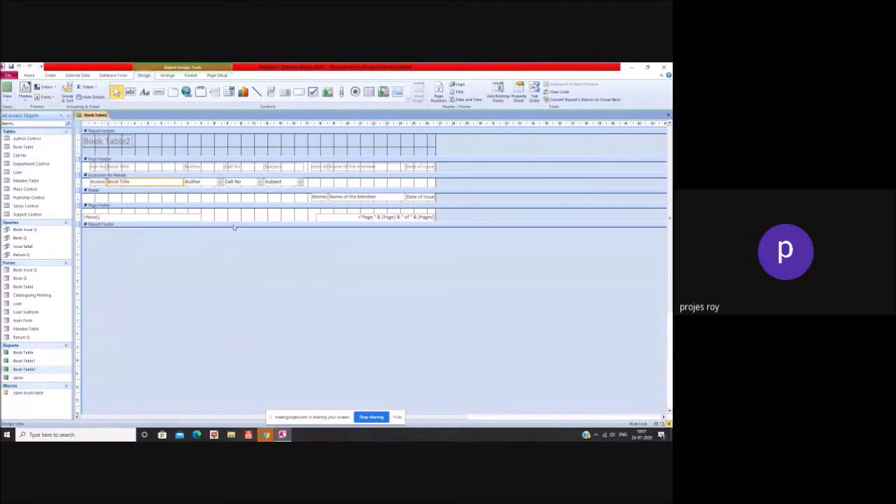
left_click(171, 76)
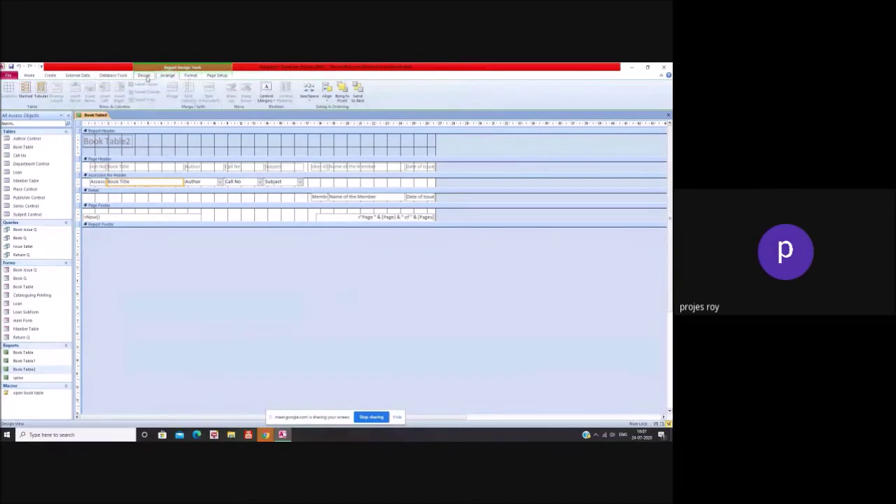
left_click(145, 76)
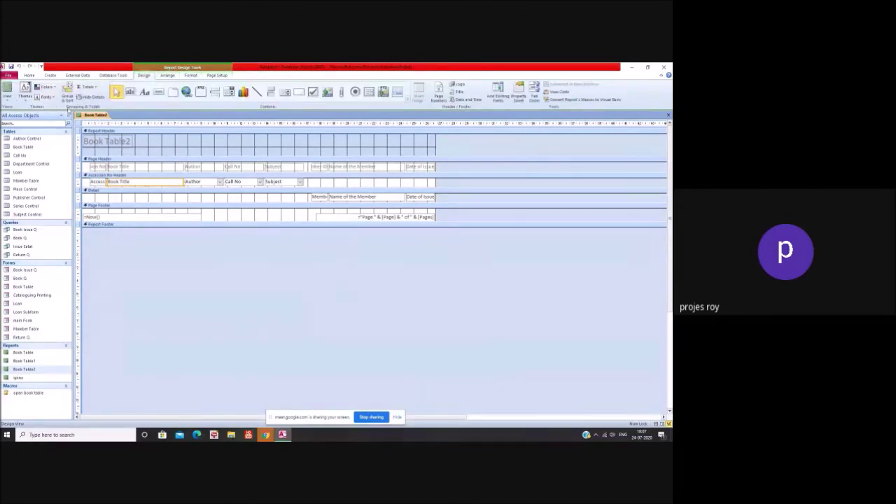
left_click(96, 88)
left_click(96, 89)
left_click(46, 97)
left_click(50, 99)
left_click(62, 116)
left_click(63, 116)
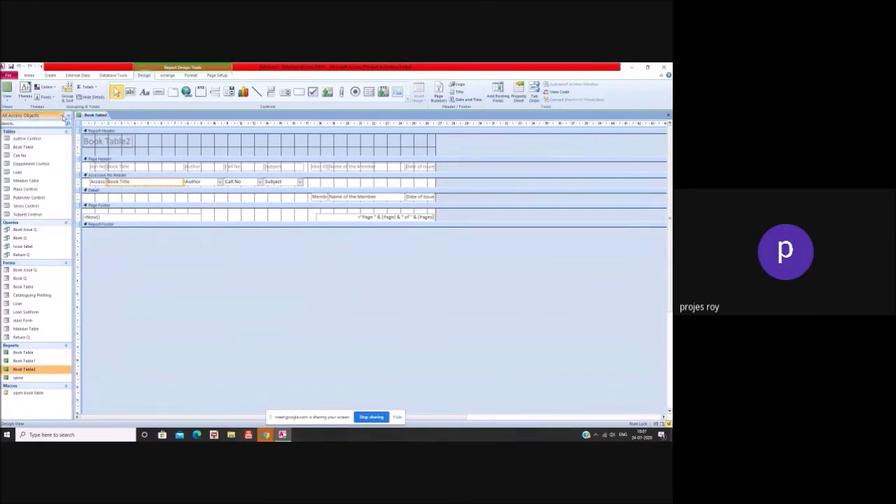
left_click(249, 245)
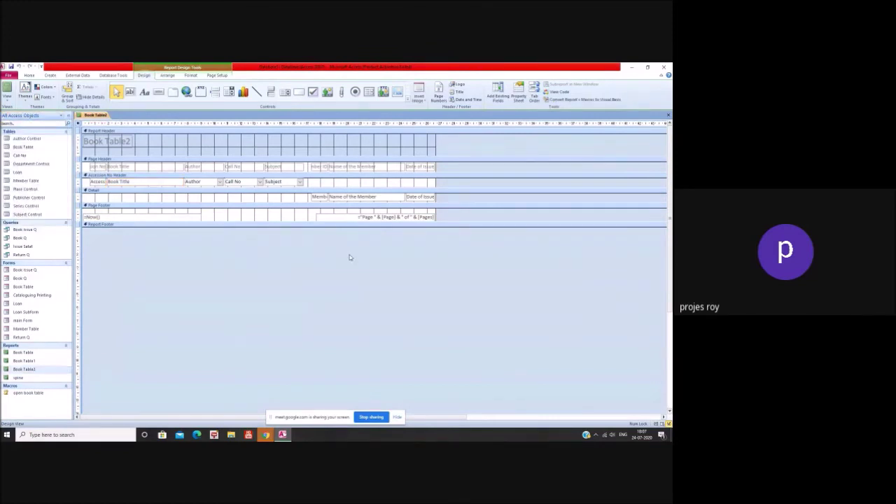
Close and reopen the Book Table2 report, and show it in Print Preview.
left_click(669, 115)
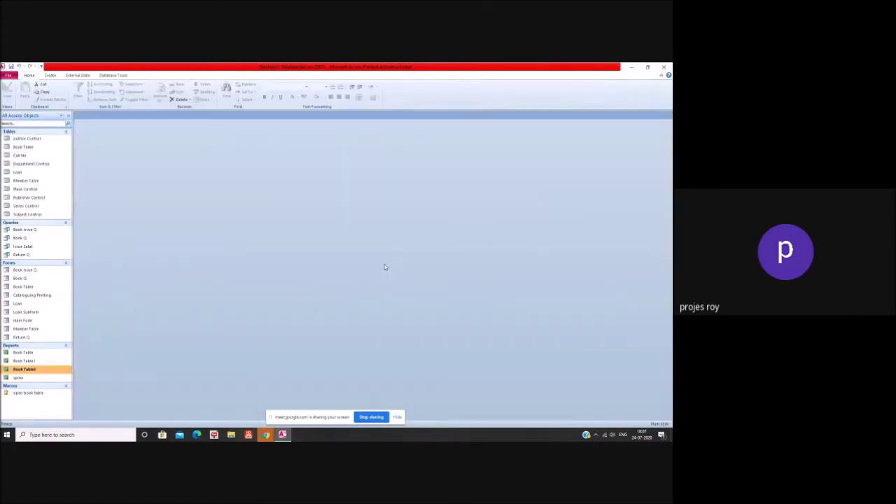
double_click(28, 370)
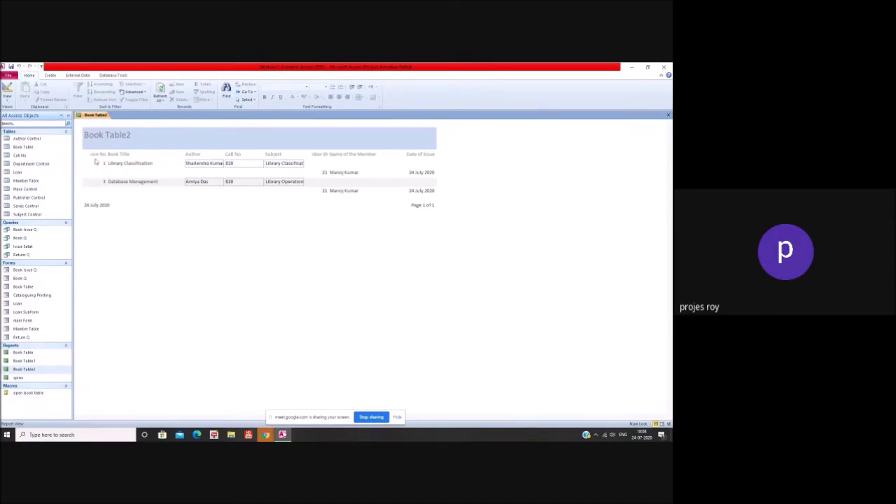
right_click(236, 246)
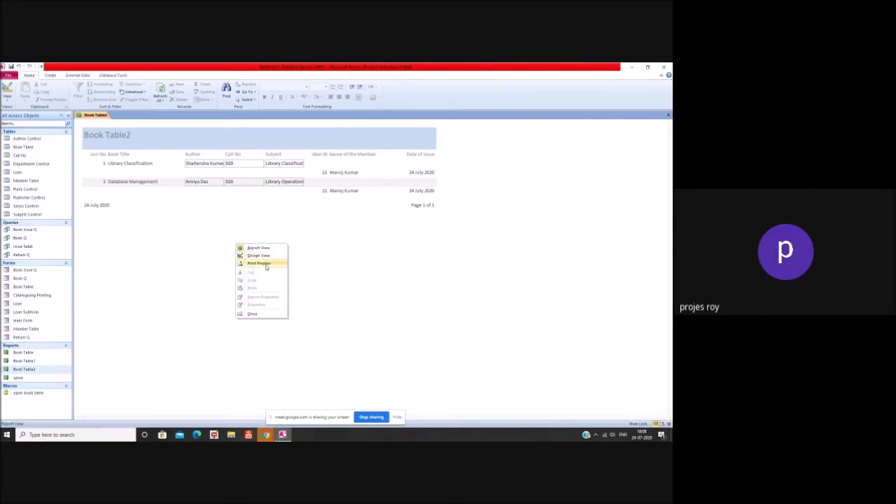
left_click(267, 262)
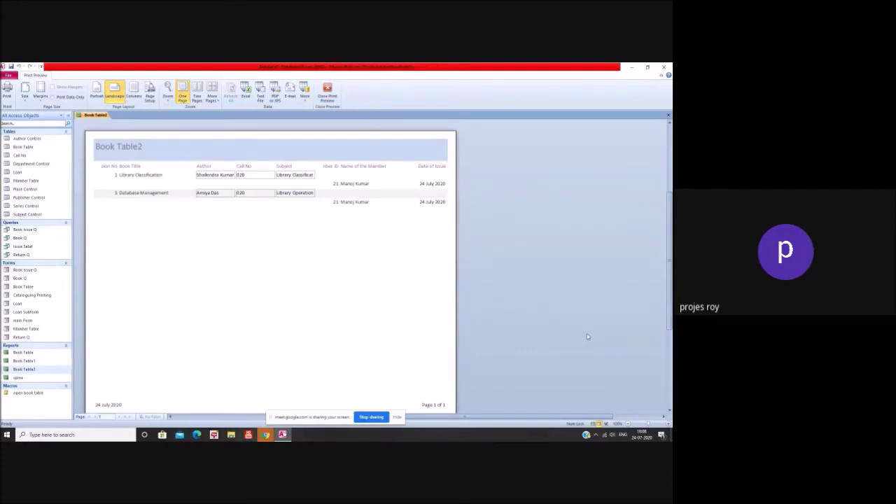
Review the available printers in the Print dialog without printing, and close the Book Table2 report.
key("ctrl+p")
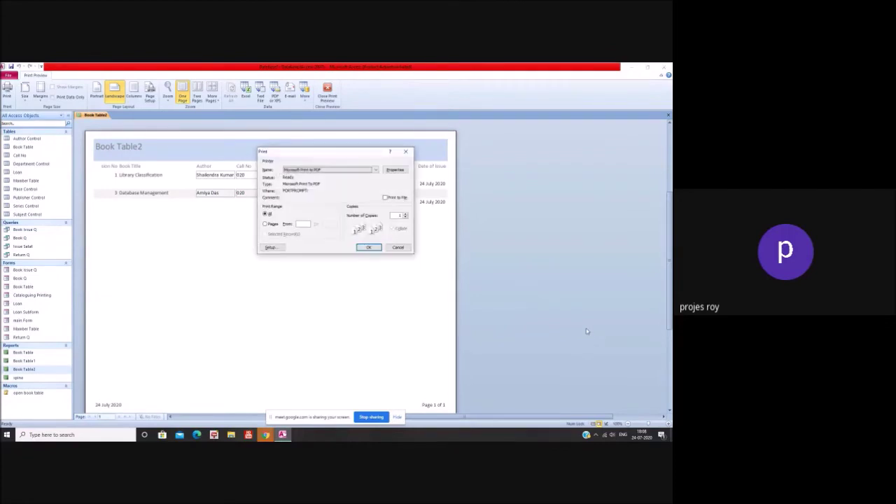
left_click(376, 173)
left_click(376, 173)
left_click(377, 170)
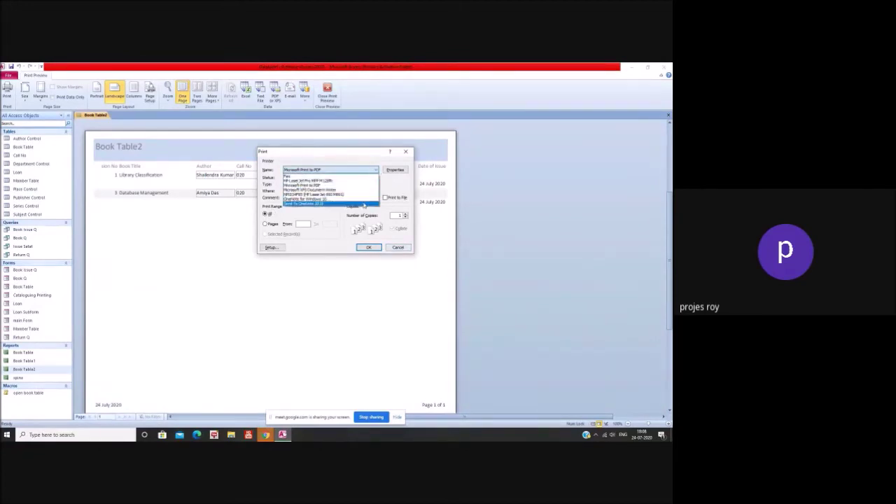
left_click(398, 249)
left_click(399, 248)
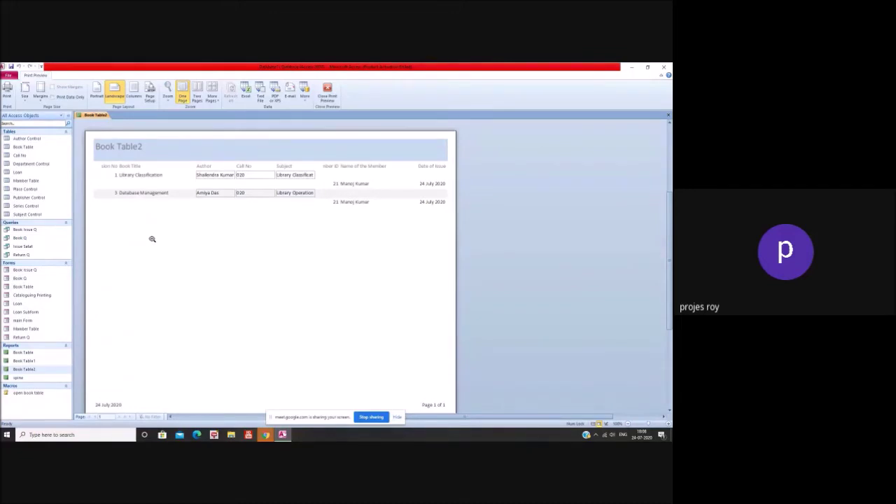
left_click(668, 117)
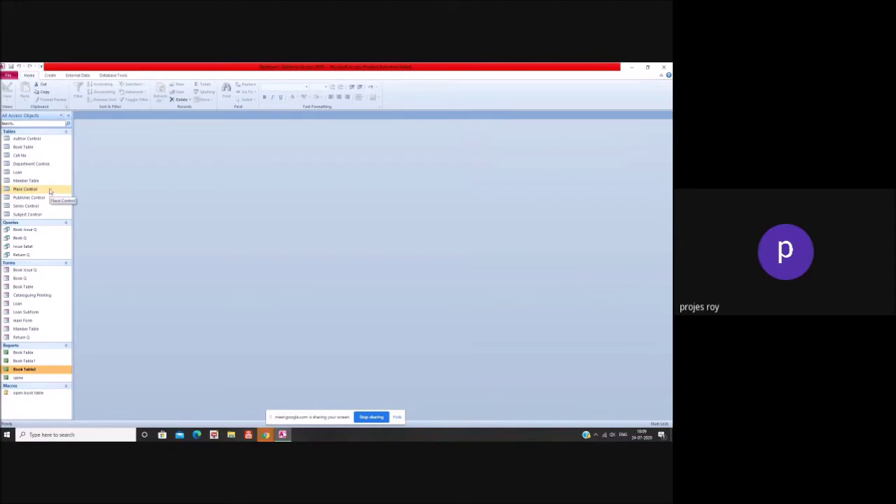
Start a new report with the Report Wizard, choosing Member Table as the source and including all its fields.
left_click(50, 75)
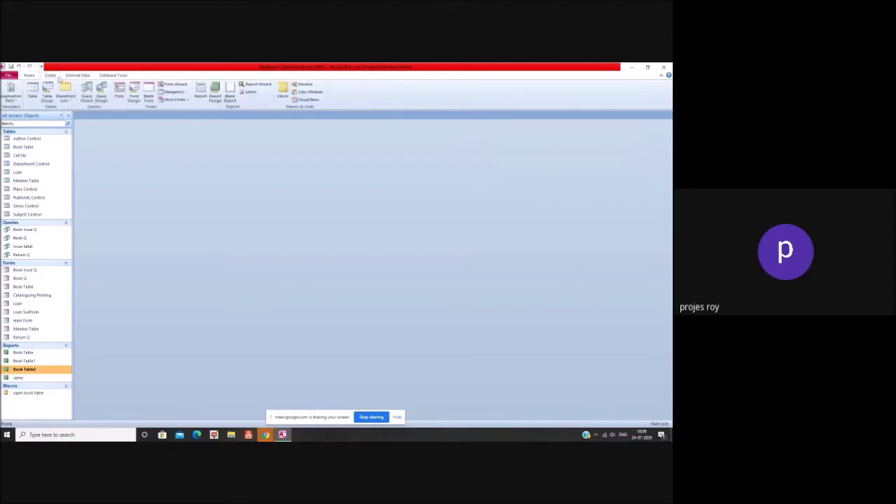
left_click(255, 84)
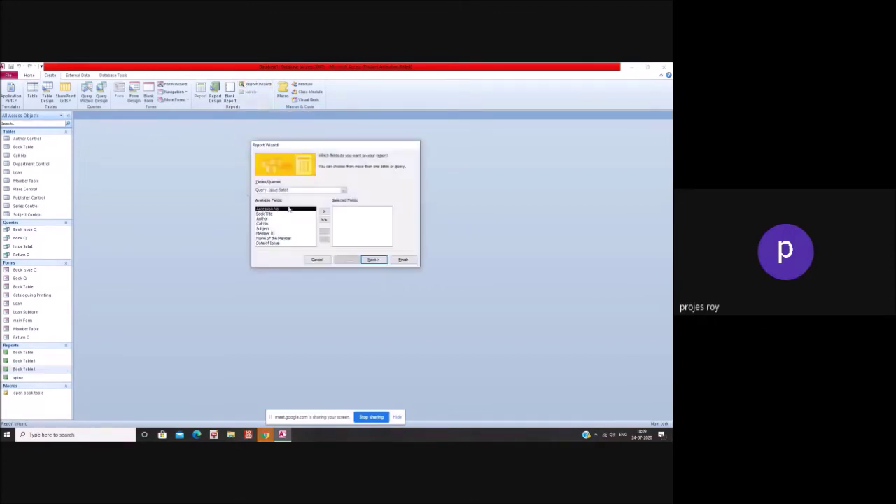
left_click(343, 191)
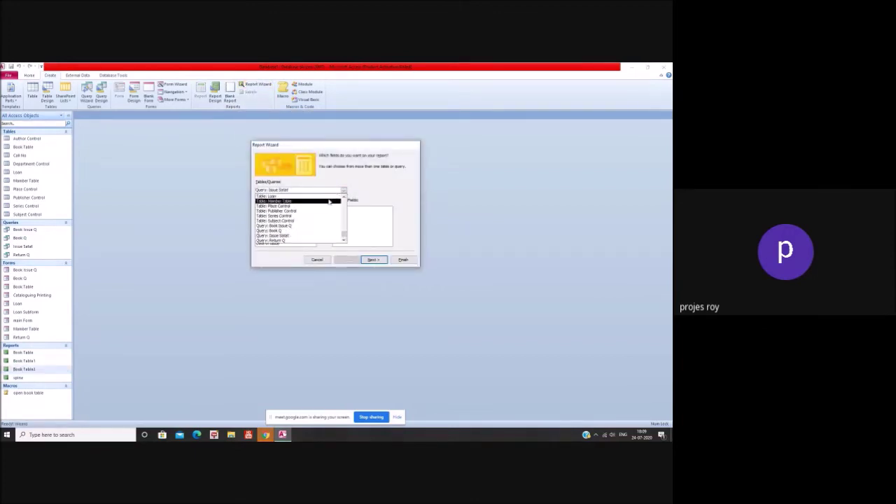
left_click(329, 202)
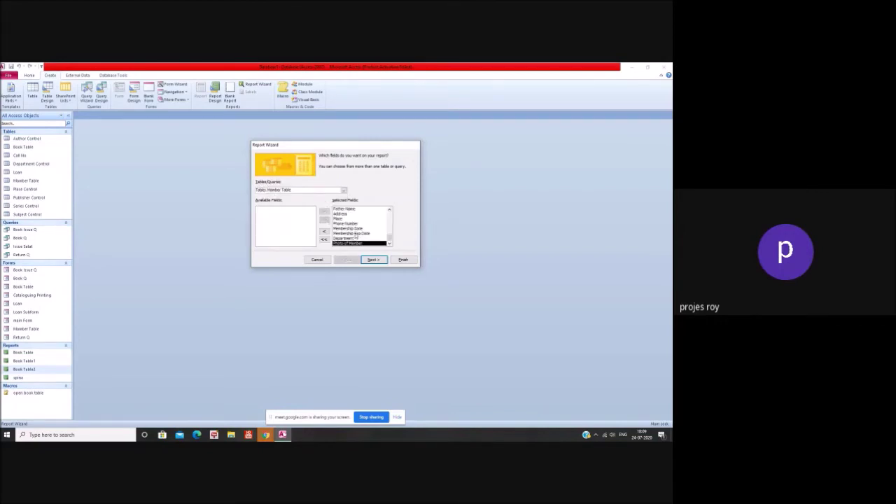
Generate the Member Table report without grouping, sorted ascending by Member ID, in a tabular layout with landscape orientation.
left_click(373, 260)
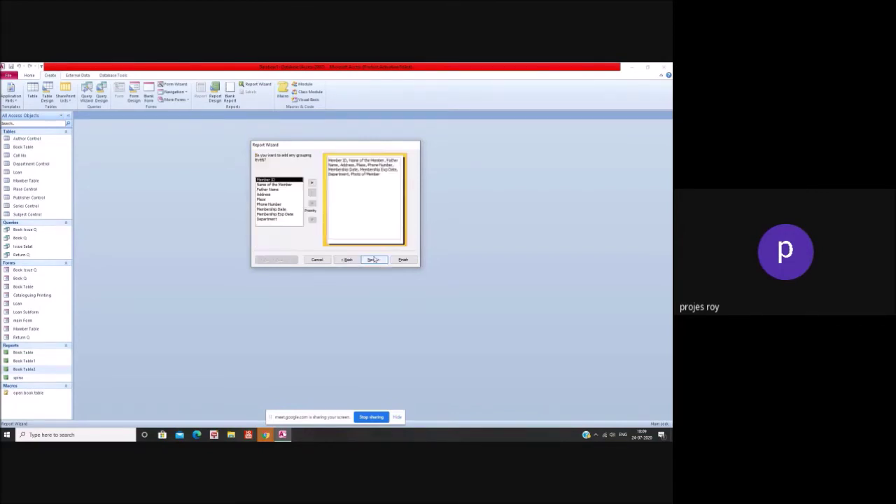
left_click(374, 260)
left_click(380, 179)
left_click(343, 191)
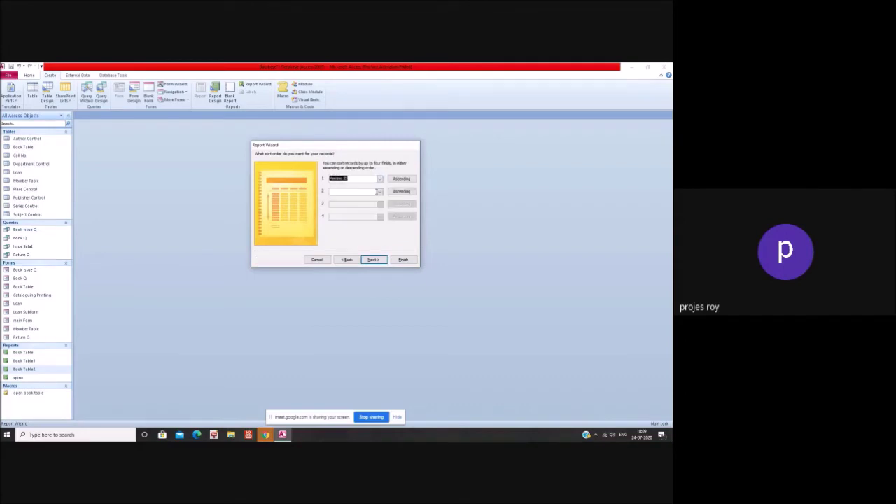
left_click(374, 260)
left_click(386, 181)
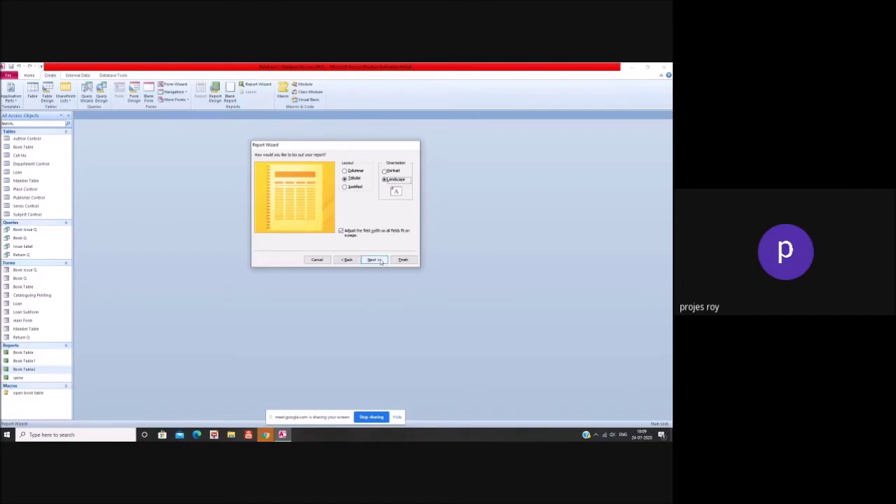
left_click(374, 260)
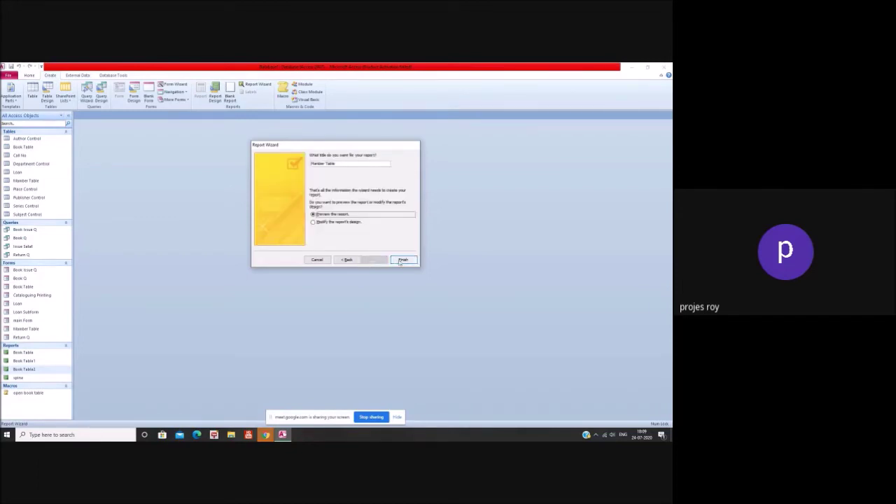
left_click(403, 260)
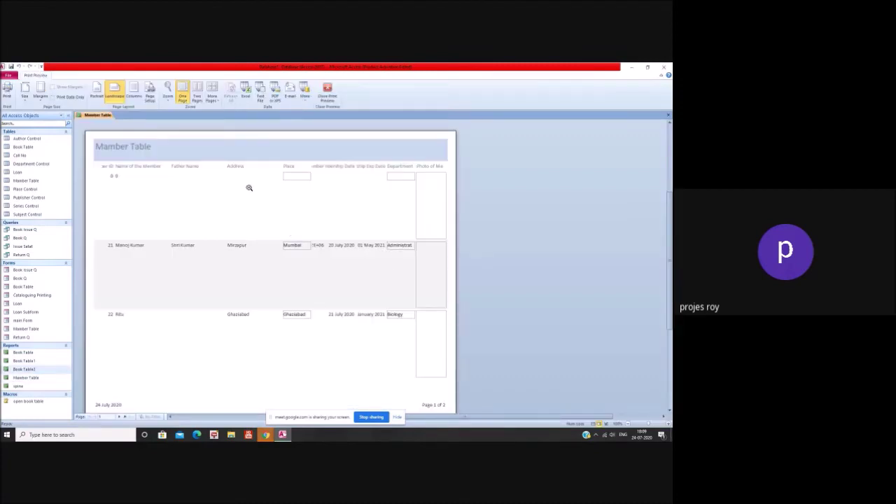
Examine the column headings and photo boxes in the landscape Member Table report preview, and close the report.
scroll(250, 187, "down", 1)
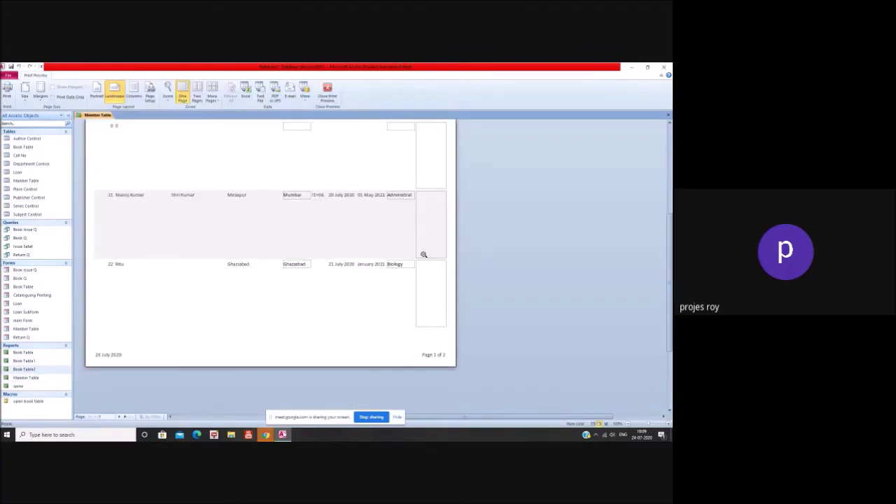
scroll(424, 254, "up", 1)
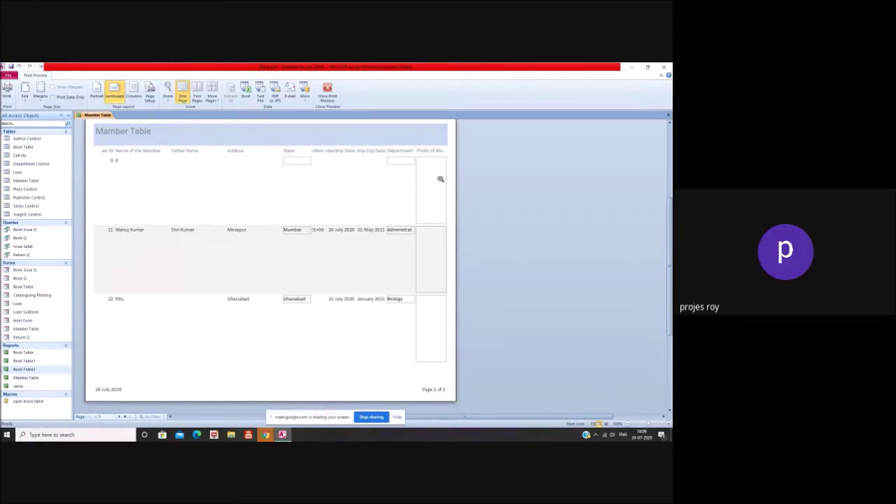
right_click(360, 189)
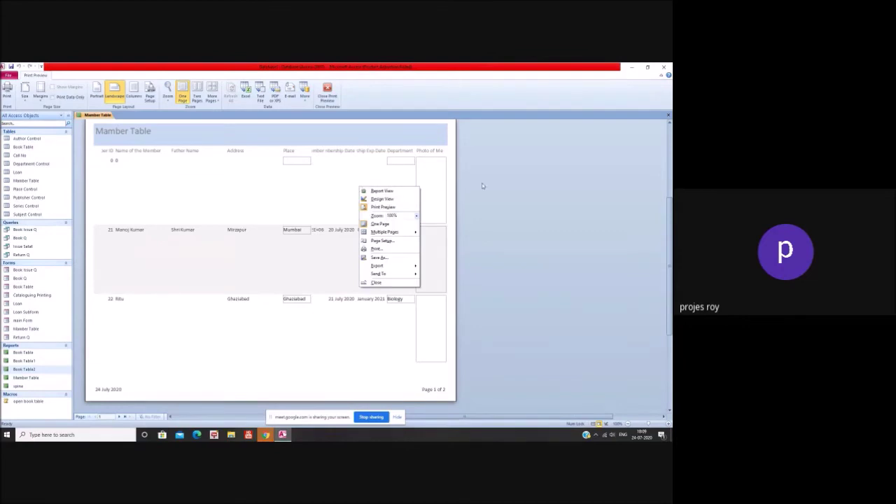
left_click(377, 283)
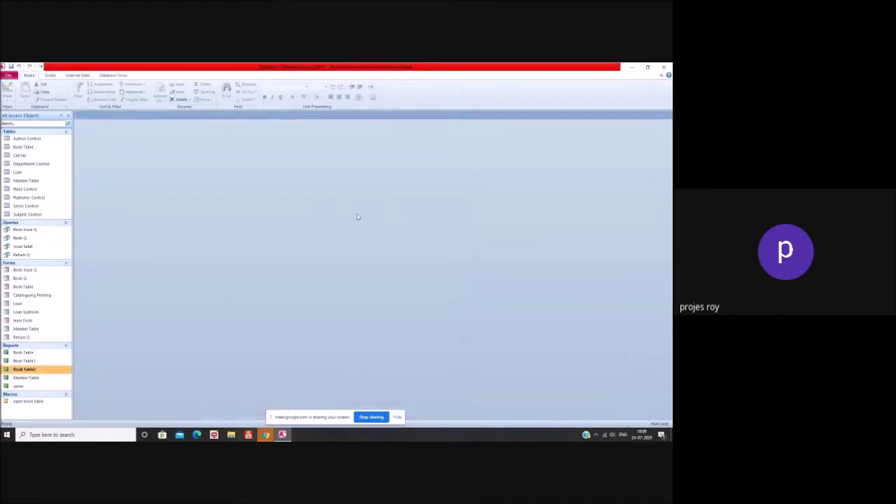
Reopen the Member Table report for a brief check, close it, and delete it from the database.
double_click(48, 380)
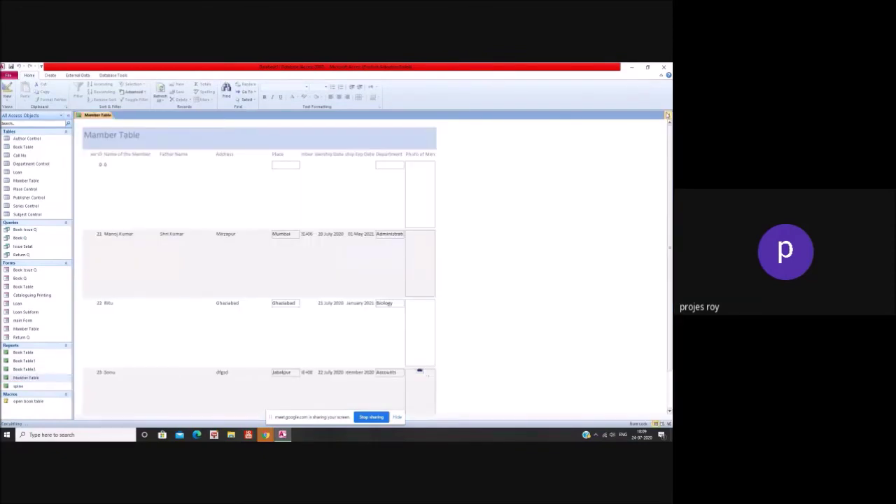
left_click(667, 117)
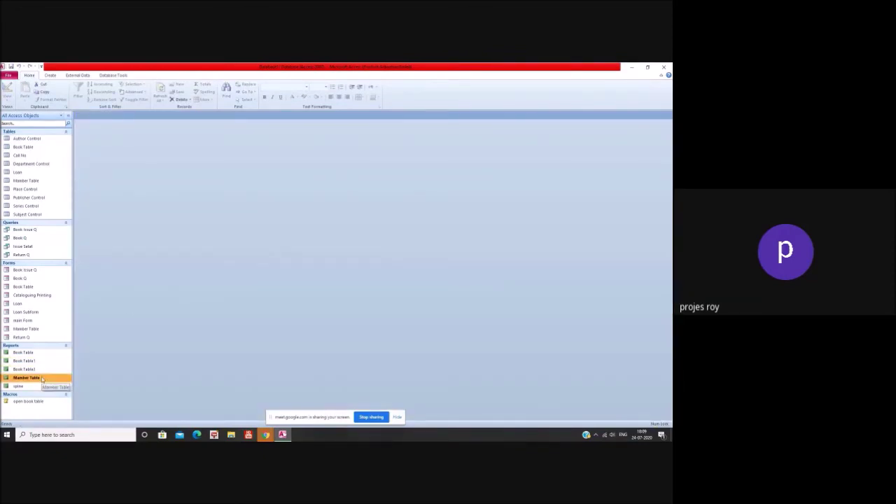
key("Delete")
left_click(321, 268)
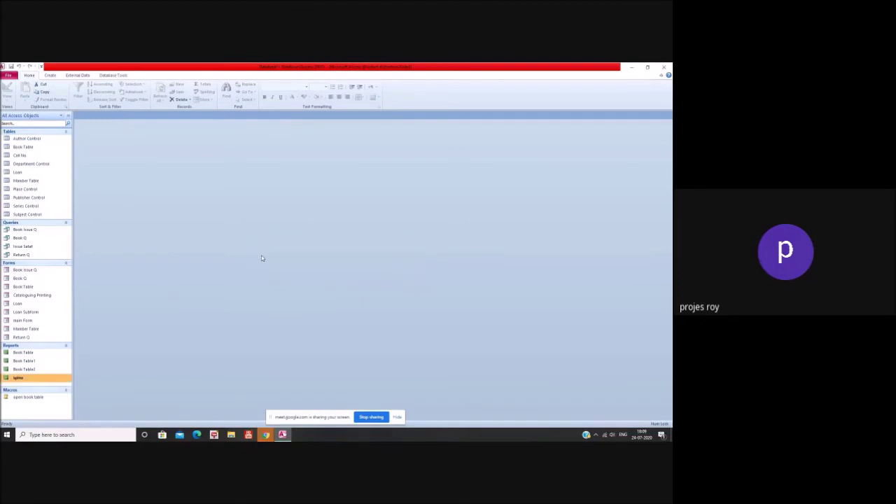
Start a new wizard-based report using all fields of the Member Table except Photo of Member.
left_click(50, 75)
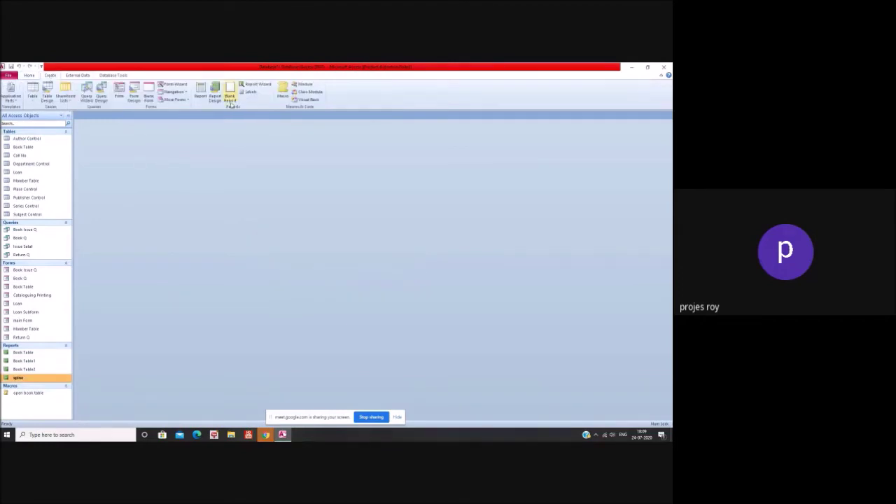
left_click(256, 84)
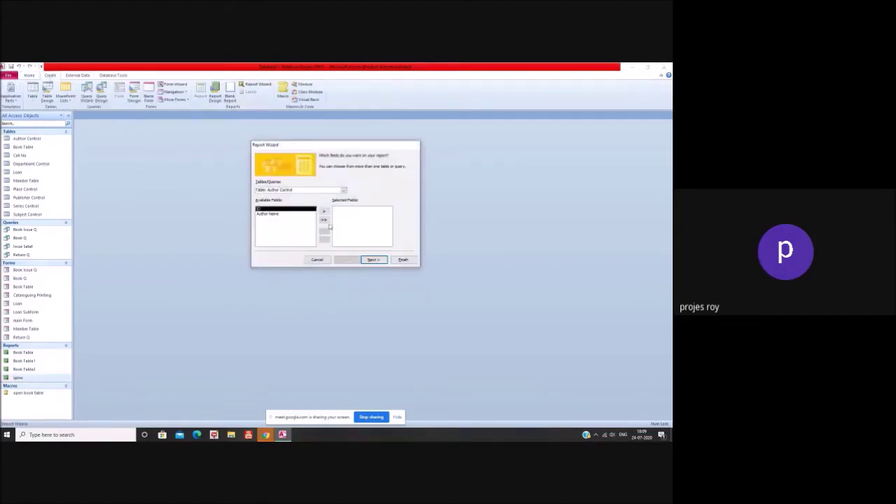
left_click(343, 191)
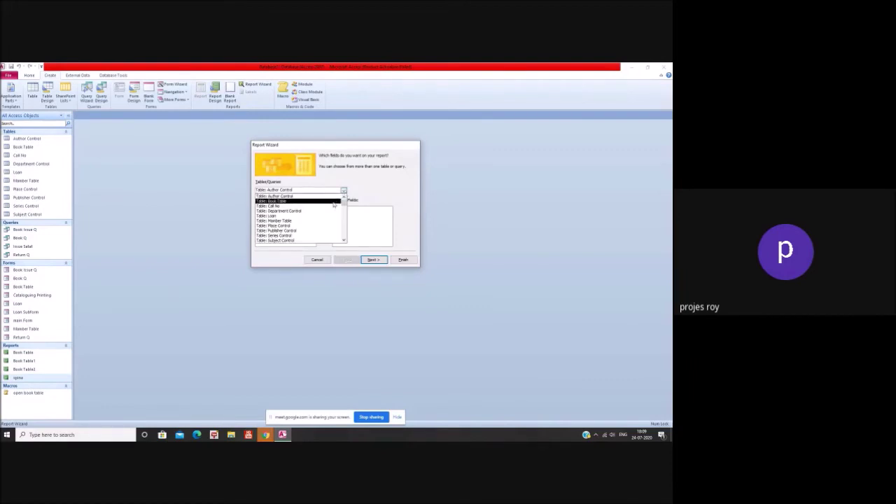
left_click(319, 221)
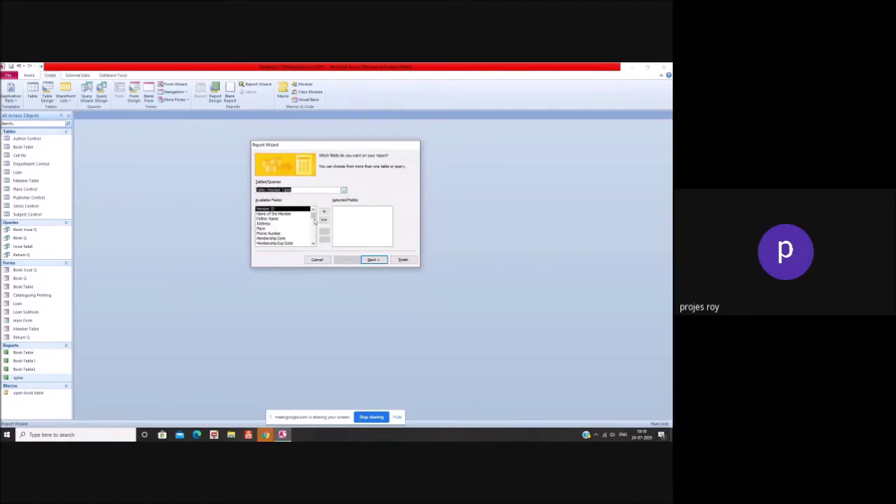
left_click(325, 221)
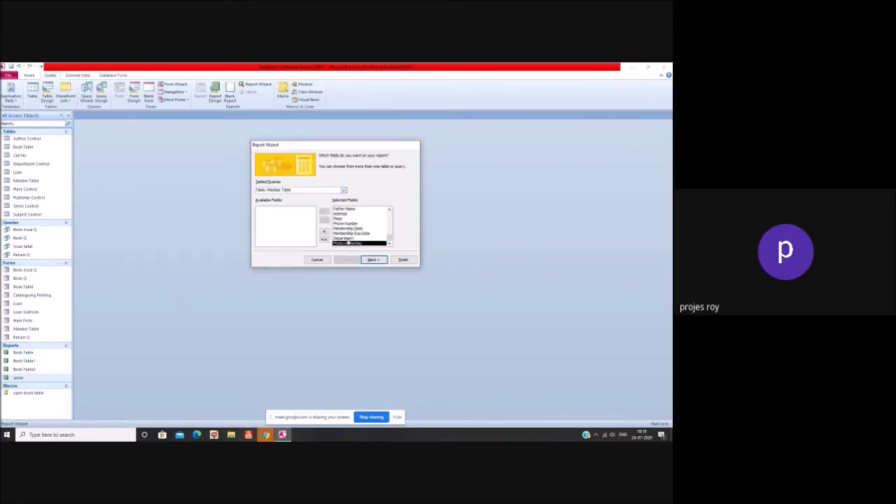
left_click(325, 232)
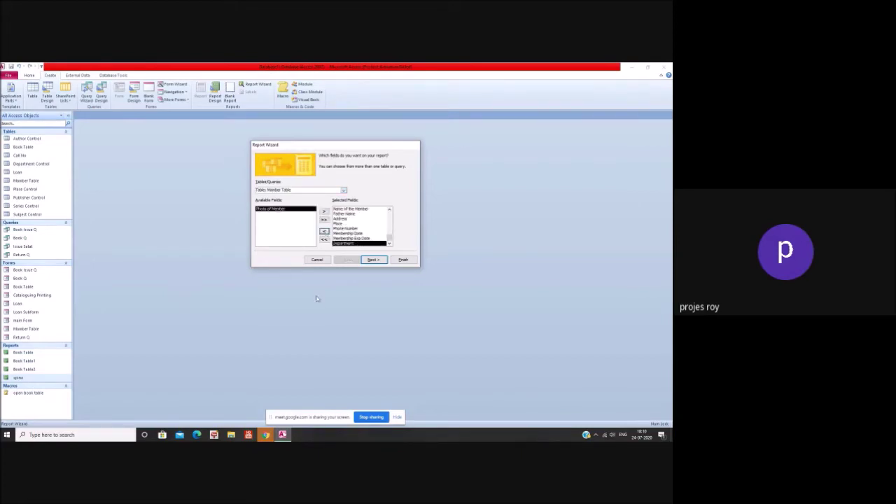
Generate the report without grouping, sorted ascending by Member ID, keeping the default layout, portrait orientation and title.
left_click(376, 260)
left_click(375, 260)
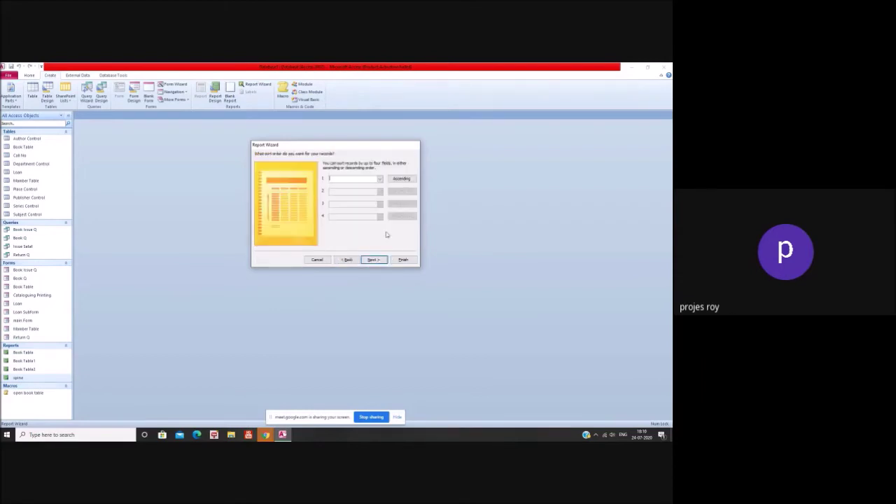
left_click(379, 180)
left_click(339, 190)
left_click(373, 260)
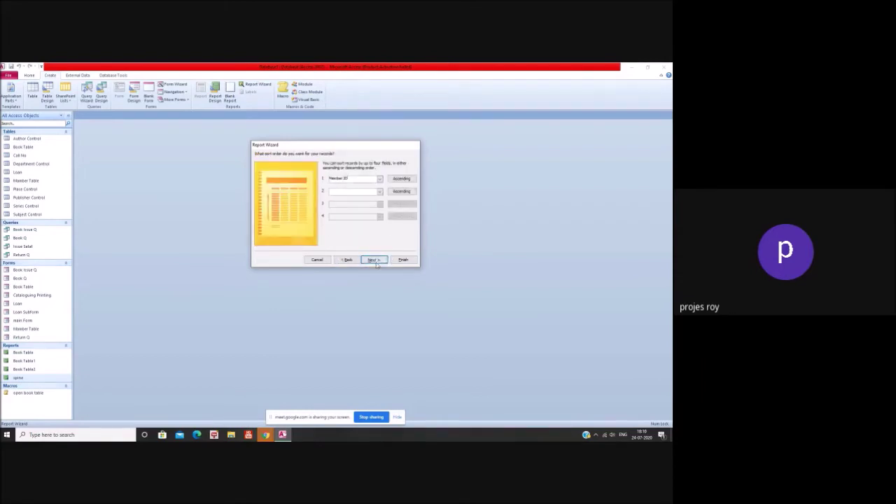
left_click(372, 260)
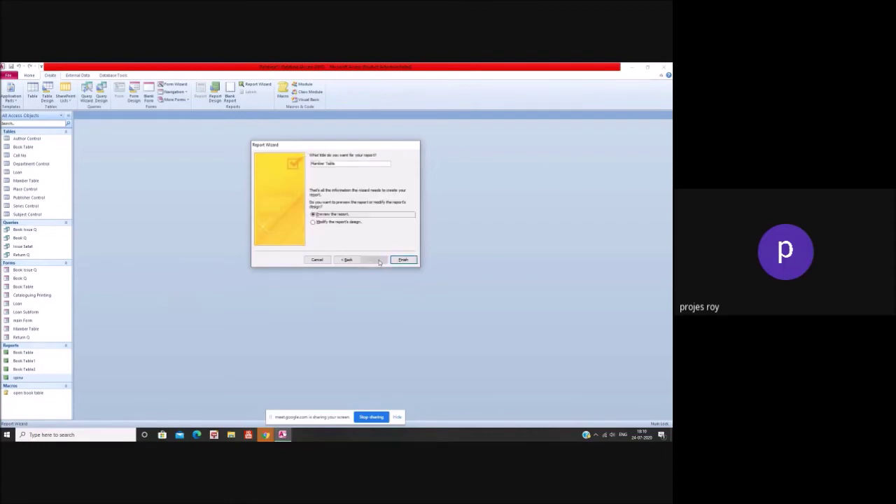
left_click(404, 259)
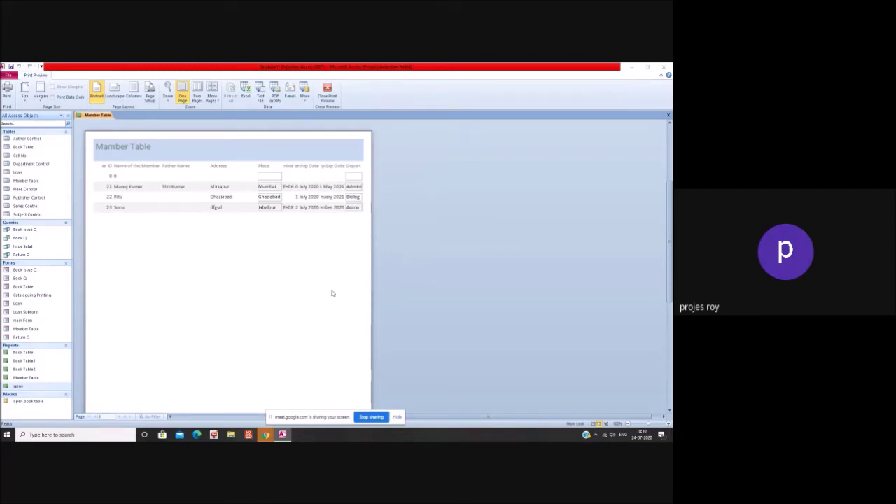
Print the report with Microsoft Print to PDF, saving the output on the Desktop as "member".
key("ctrl+p")
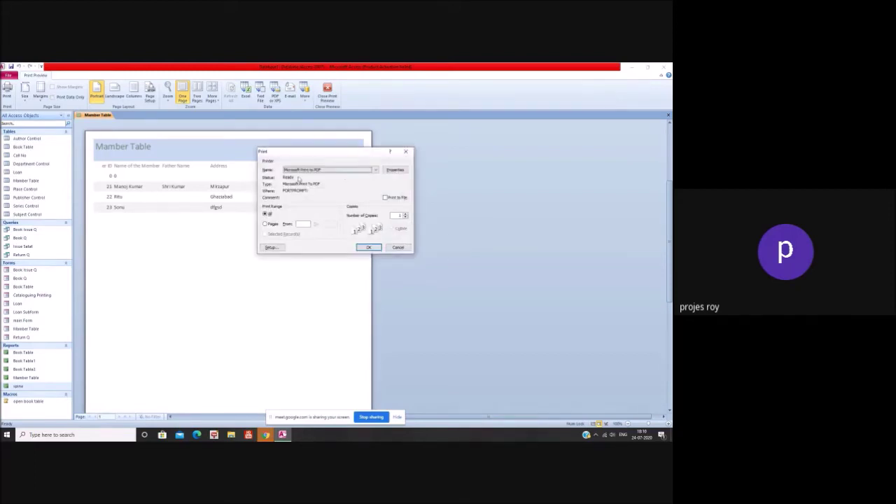
left_click(369, 247)
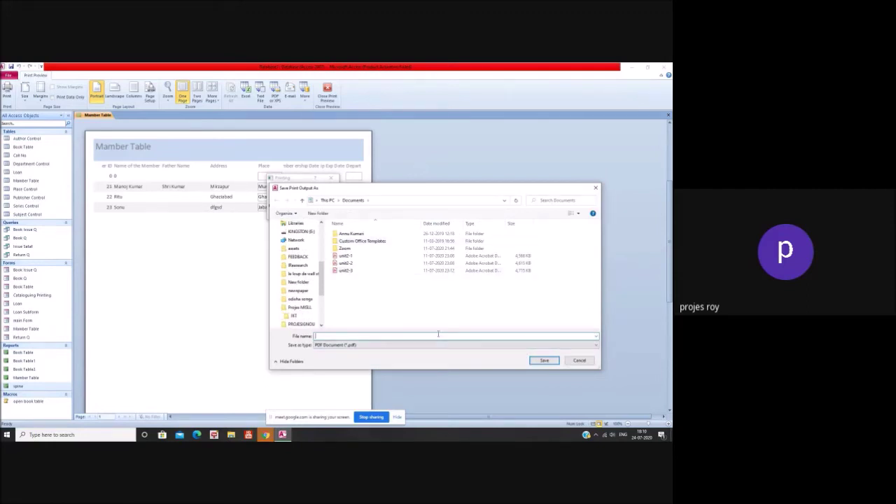
type("member")
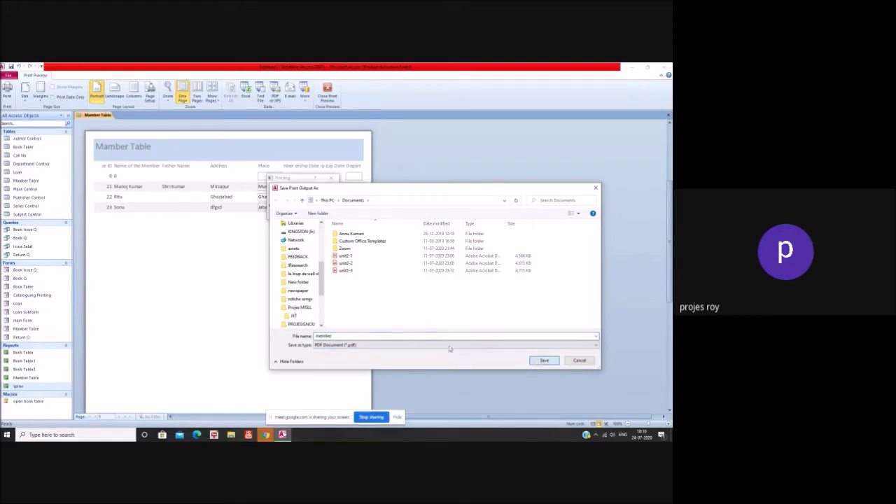
double_click(353, 335)
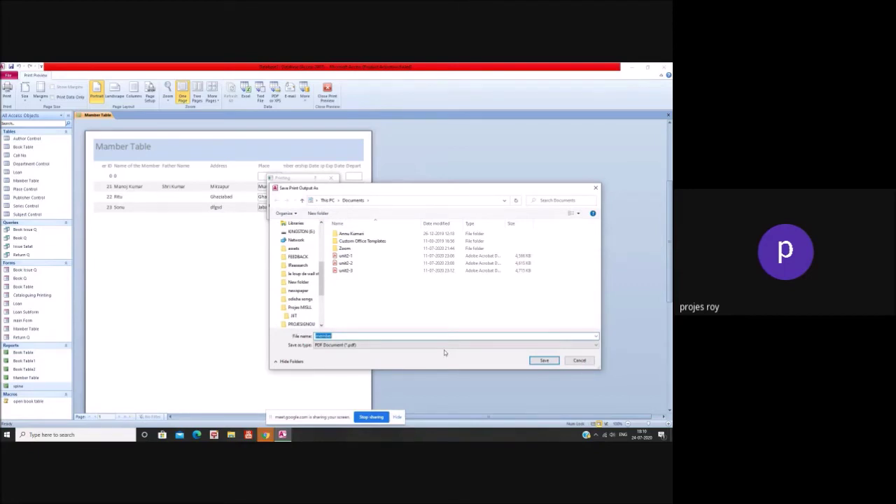
scroll(324, 235, "up", 3)
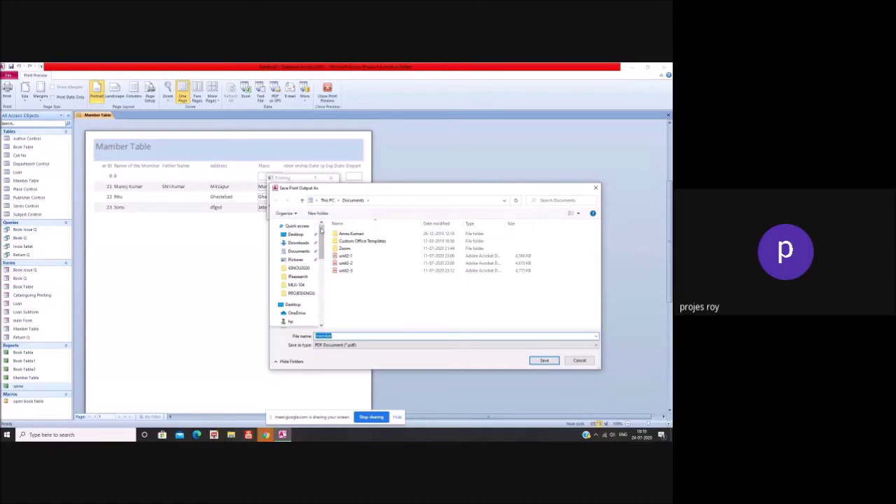
left_click(295, 234)
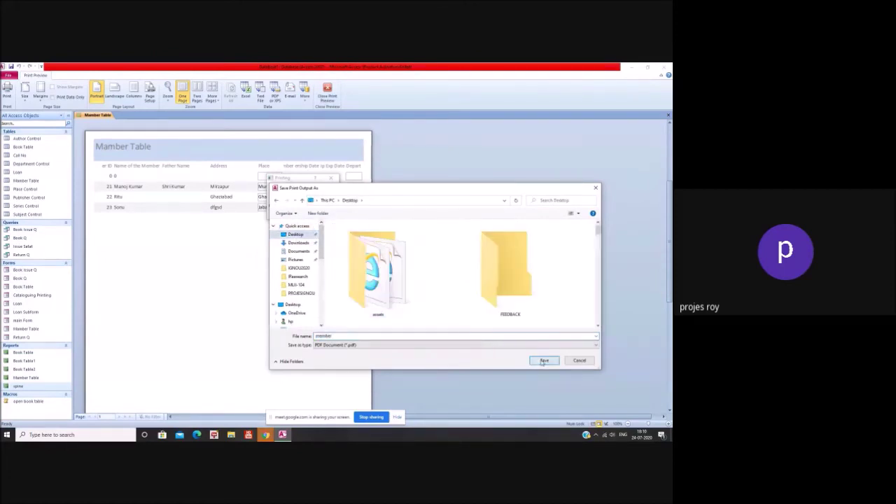
left_click(545, 360)
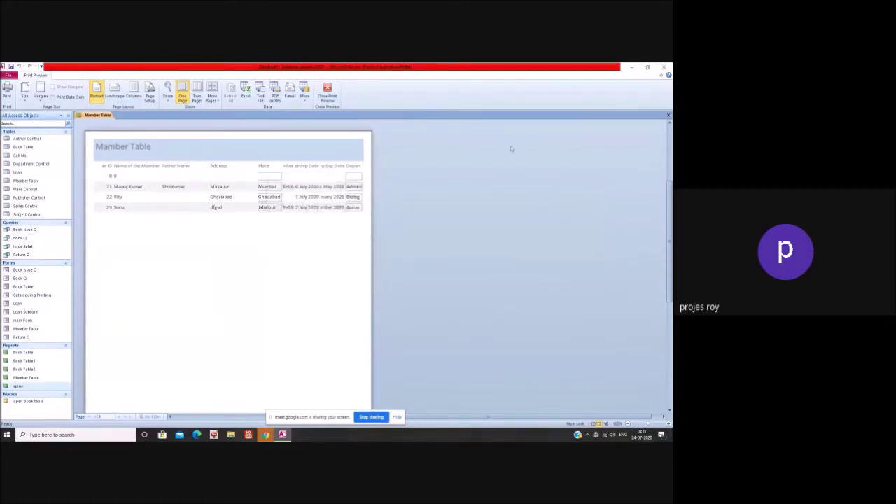
Check the printed member PDF from the desktop, then return to Access and close the Member Table report preview.
left_click(631, 67)
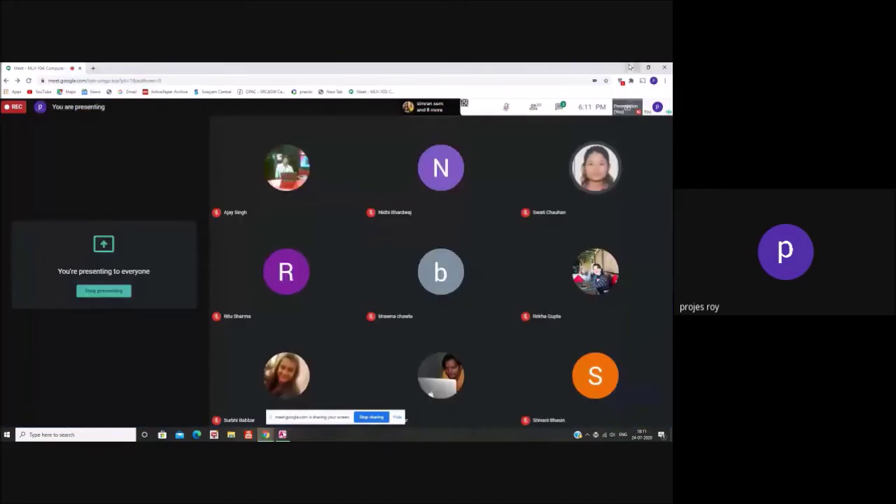
left_click(631, 67)
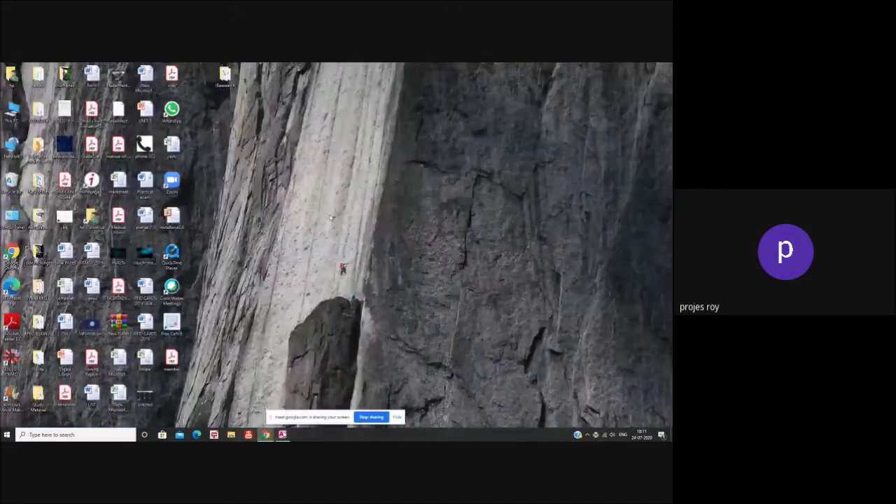
double_click(173, 358)
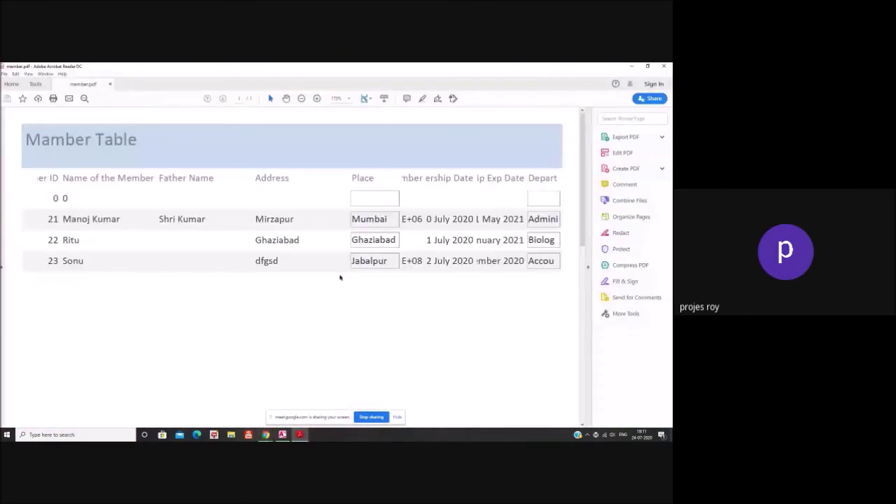
left_click(664, 66)
left_click(283, 435)
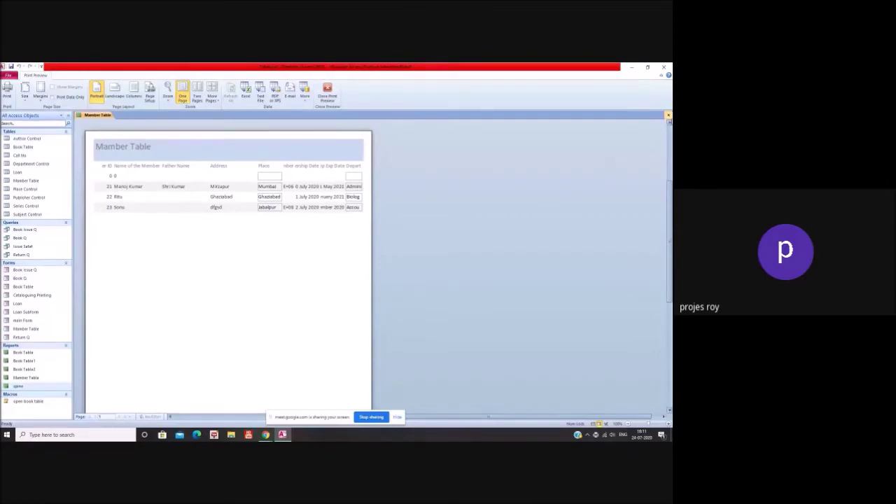
left_click(669, 115)
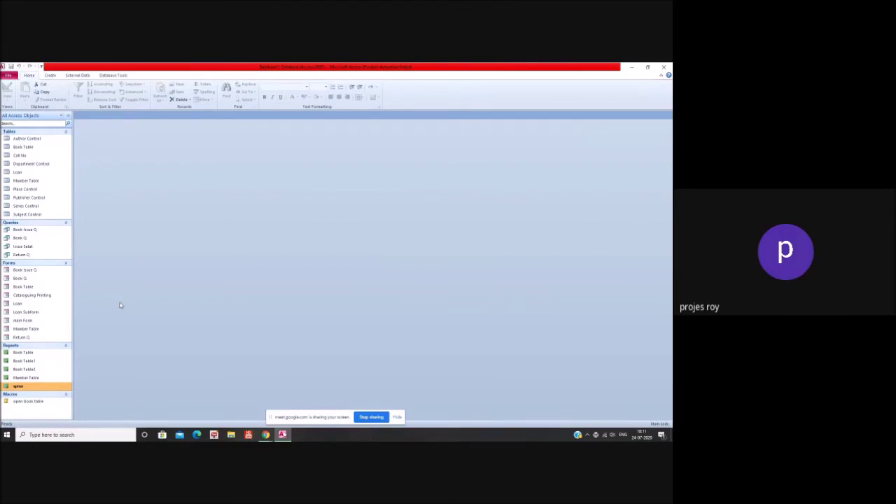
Open the Loan form and try its Issue New Book command.
left_click(55, 77)
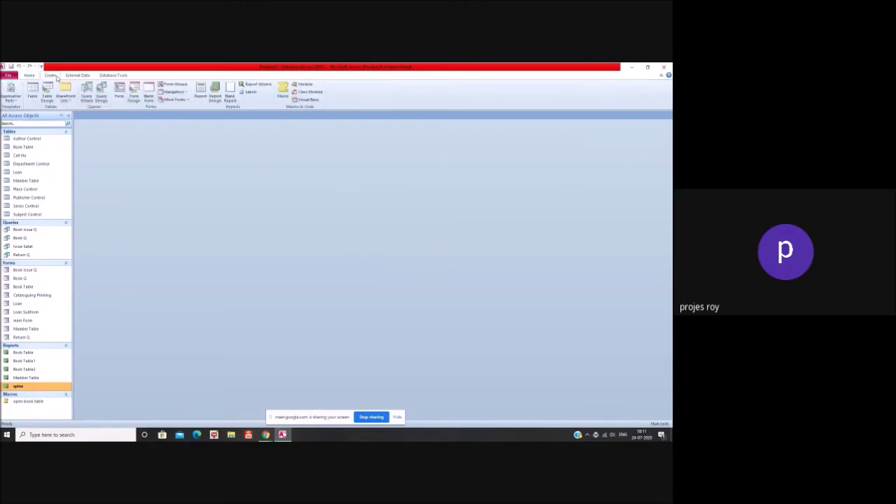
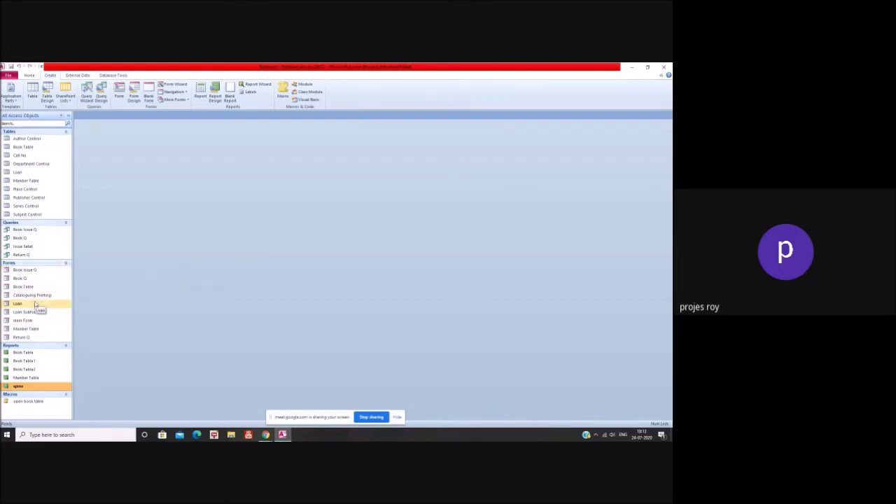
double_click(35, 304)
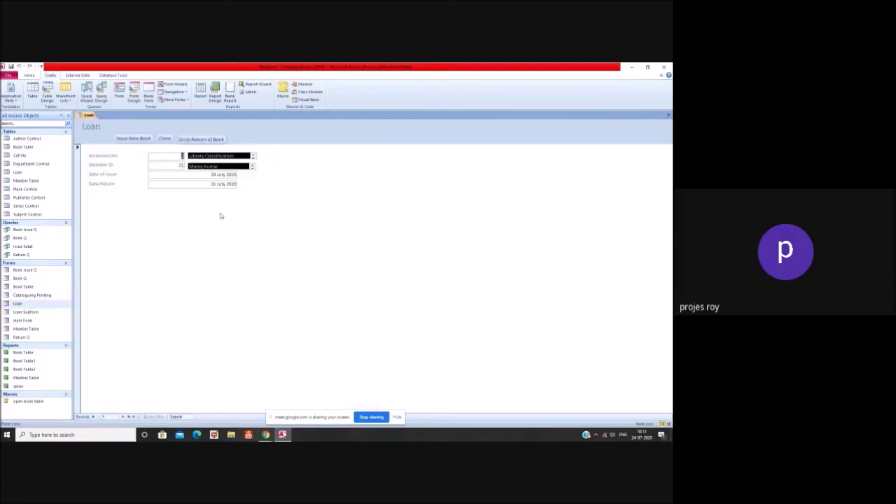
left_click(139, 141)
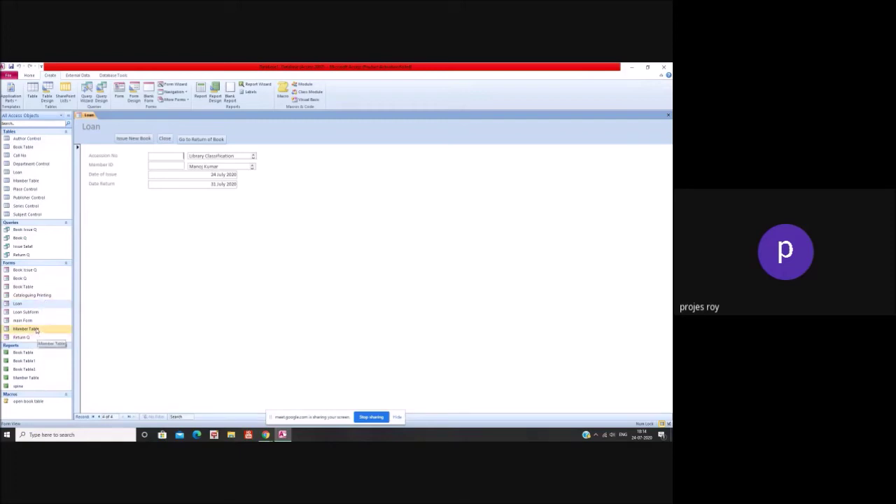
Open the Book Q form to show its book title prompt, and cancel the prompt.
left_click(43, 279)
double_click(43, 279)
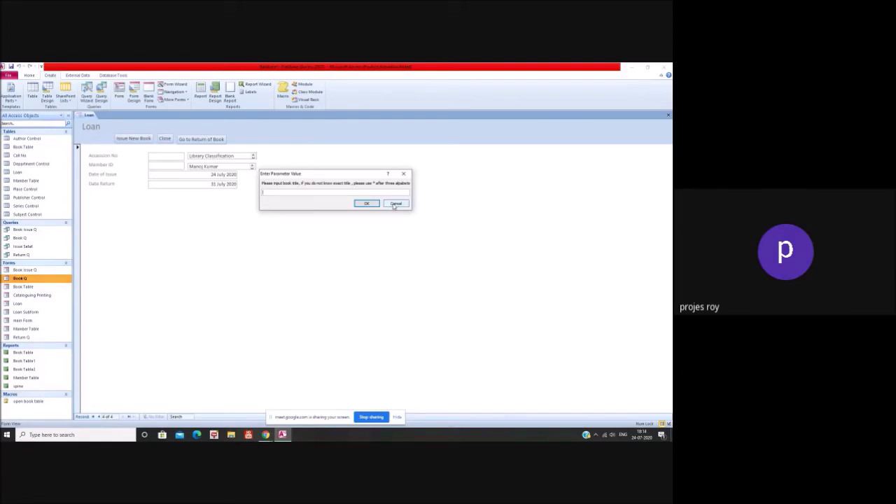
left_click(395, 204)
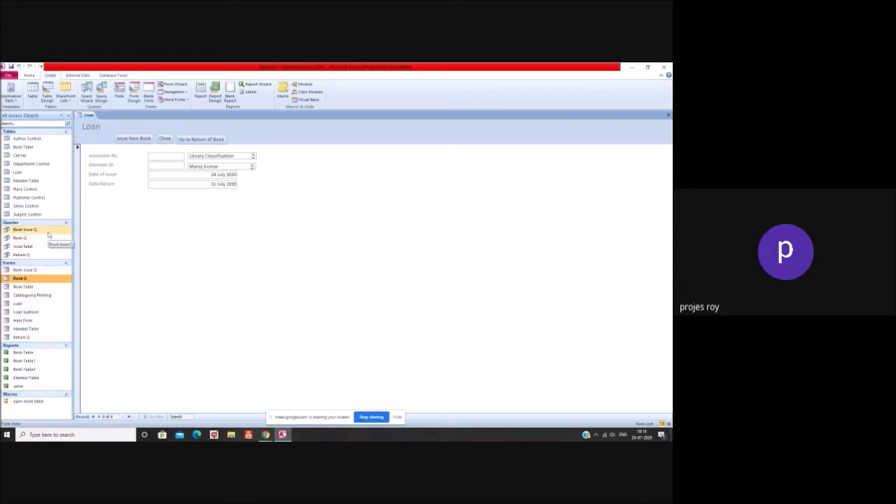
Open the Book Issue Q form, step forward through its book records and close it.
double_click(28, 271)
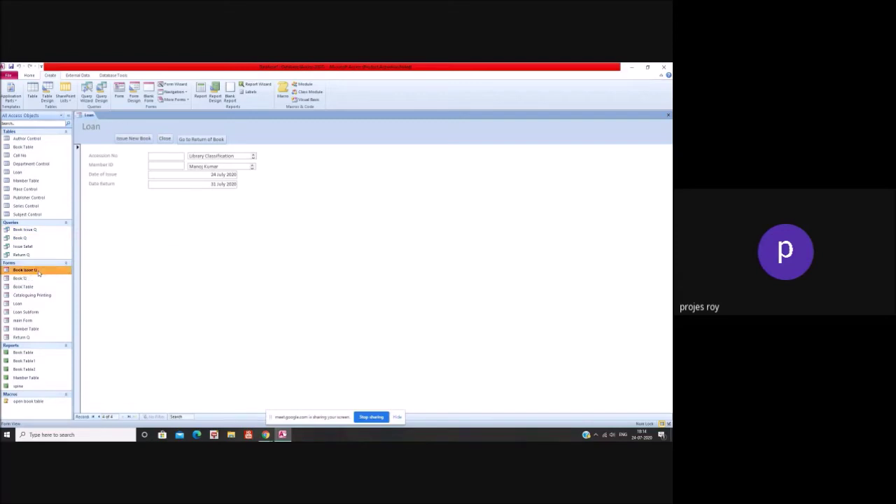
left_click(186, 139)
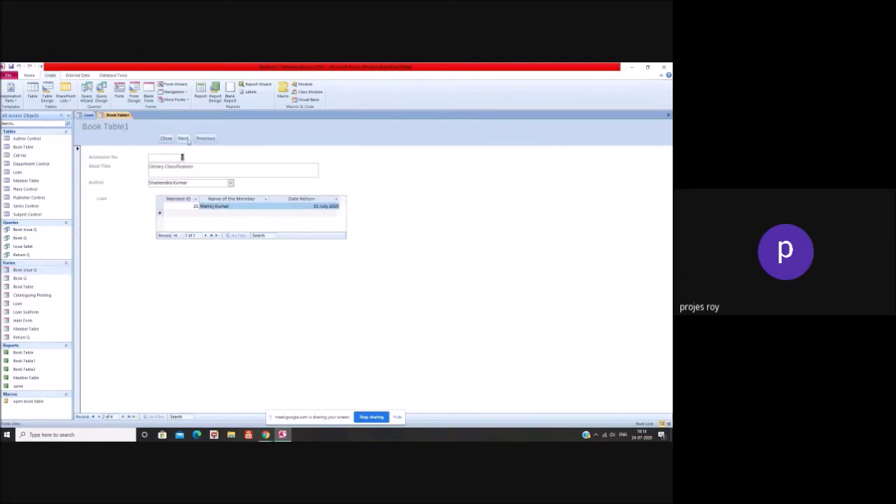
left_click(184, 139)
left_click(184, 139)
left_click(187, 139)
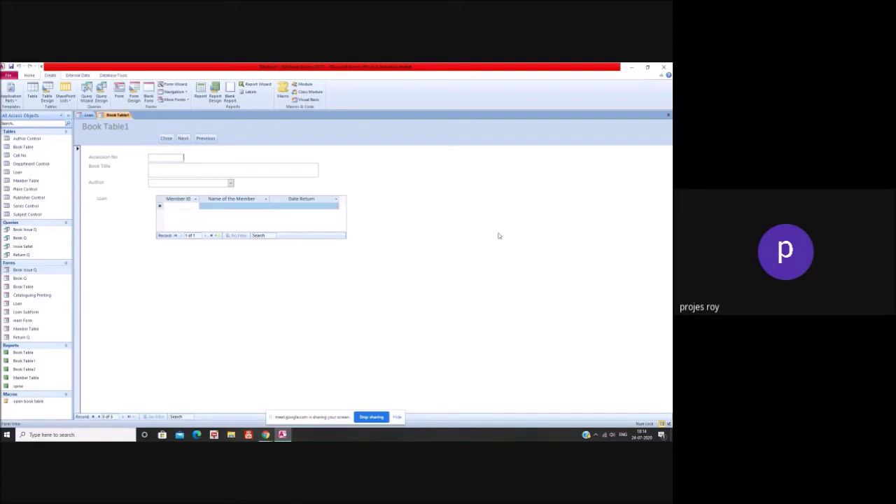
left_click(170, 140)
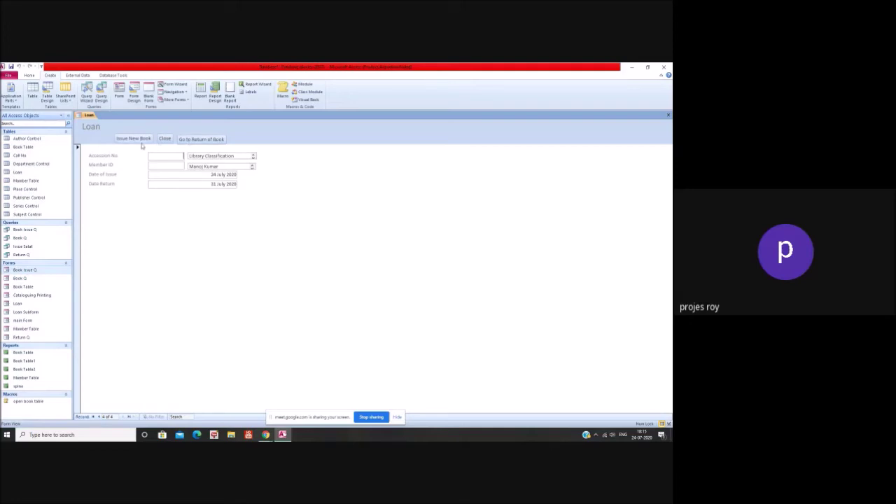
Test the Go to Return of Book button on the Loan form and dismiss the dialogs it raises.
left_click(201, 140)
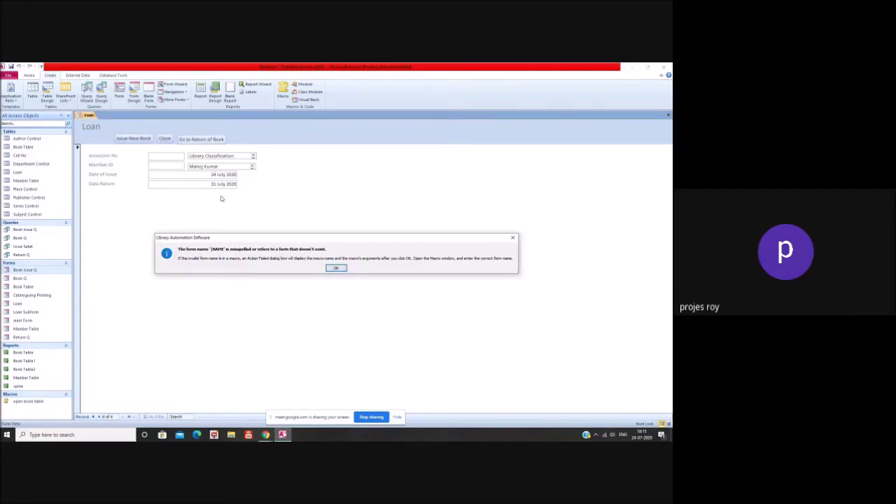
left_click(336, 270)
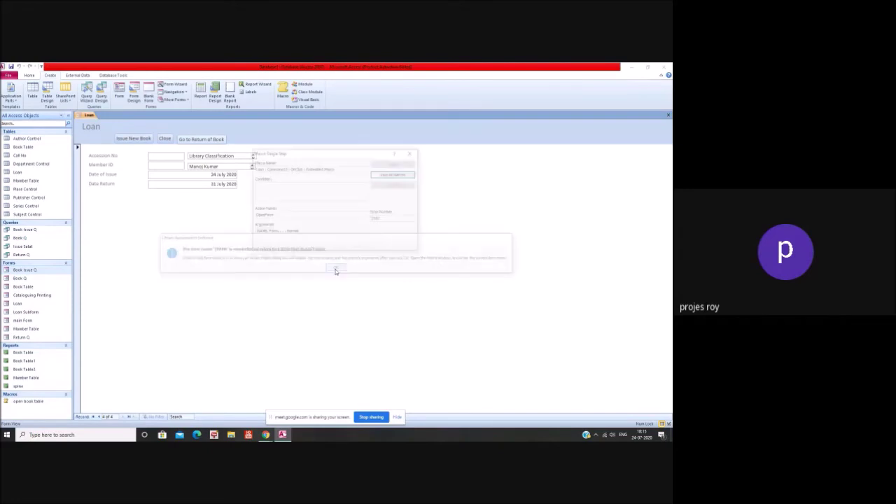
left_click(418, 154)
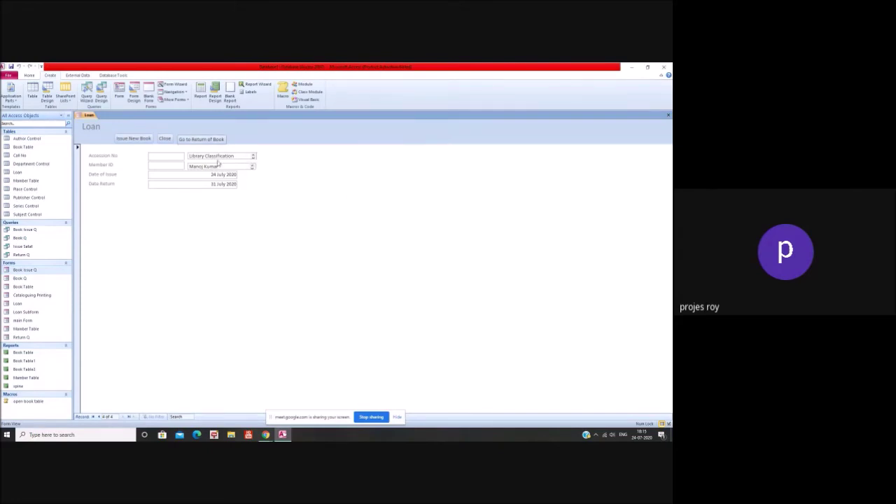
Switch the Loan form to Design View and open the On Click macro of the Go to Return of Book button.
right_click(324, 183)
left_click(343, 190)
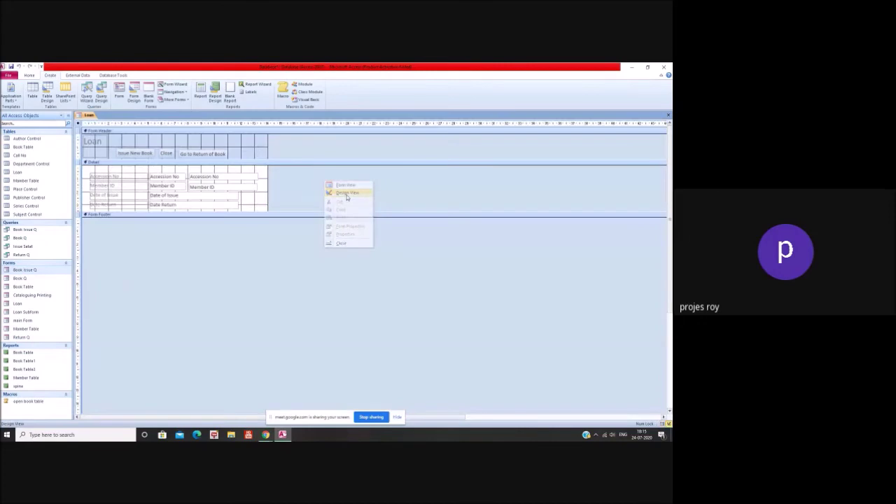
left_click(224, 157)
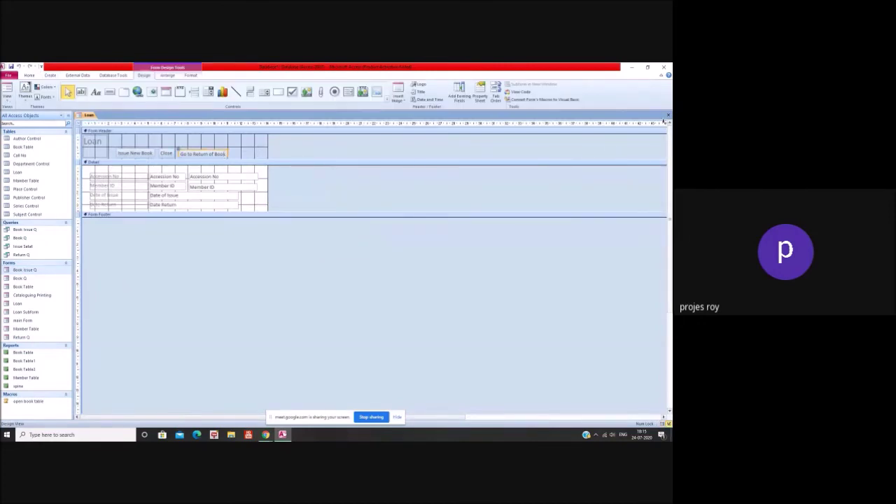
right_click(224, 158)
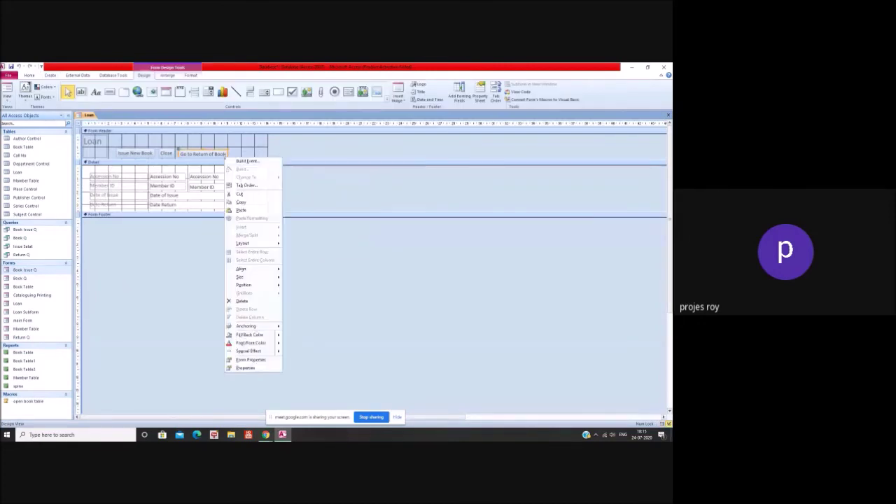
left_click(245, 367)
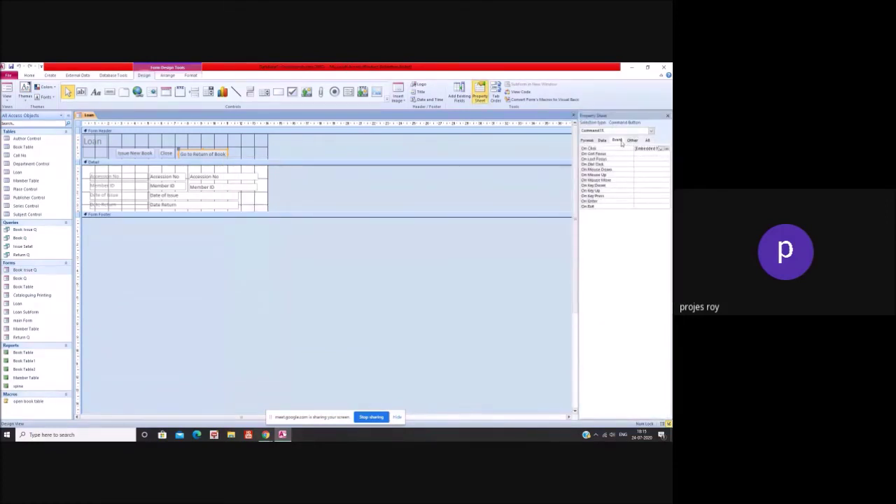
left_click(667, 149)
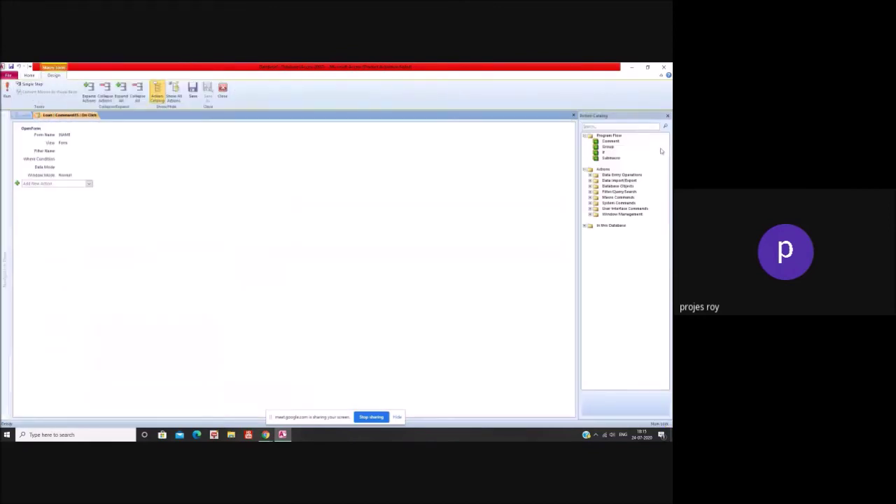
Set the form name in the macro's OpenForm action to Loan, save the macro, and save and close the Loan form.
left_click(81, 138)
left_click(569, 136)
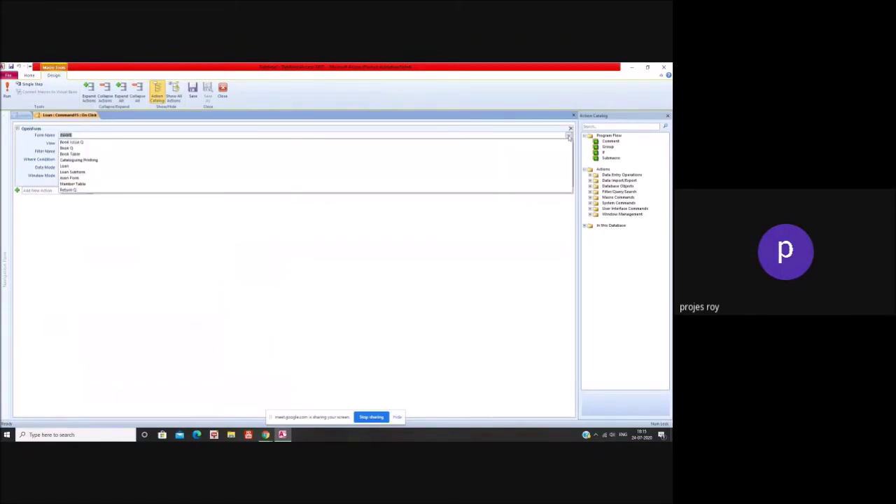
left_click(536, 166)
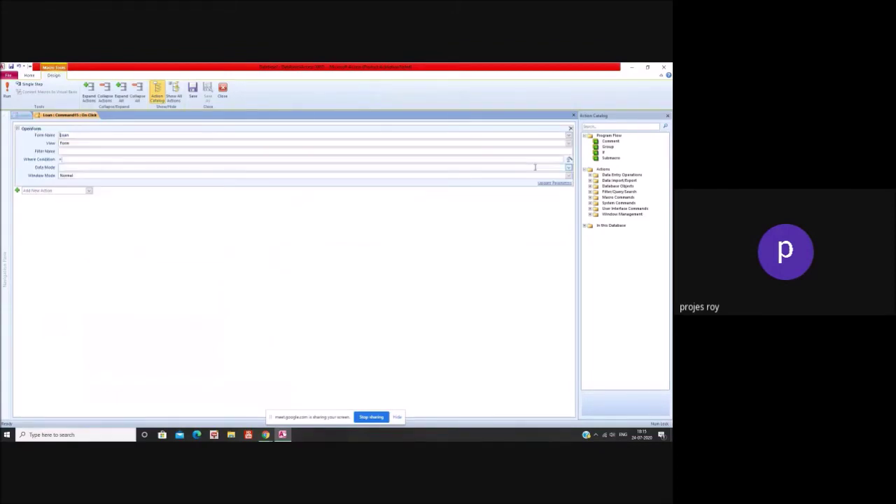
left_click(669, 116)
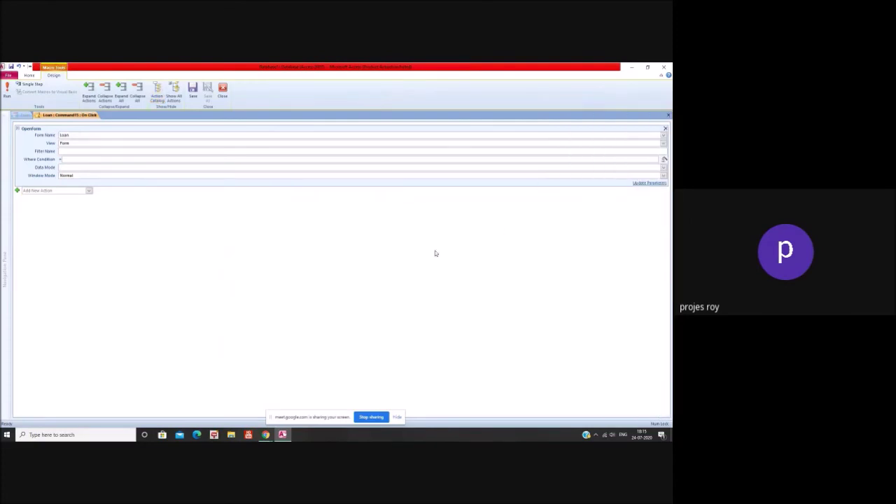
left_click(669, 115)
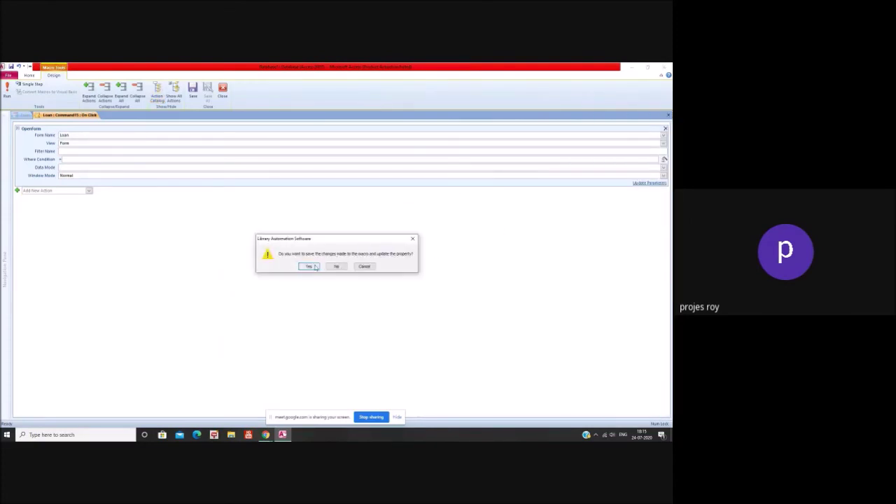
left_click(309, 266)
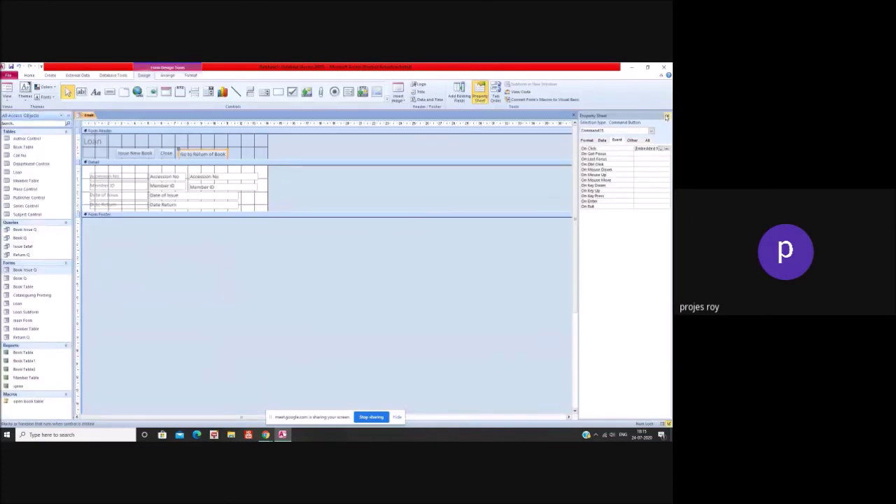
left_click(668, 116)
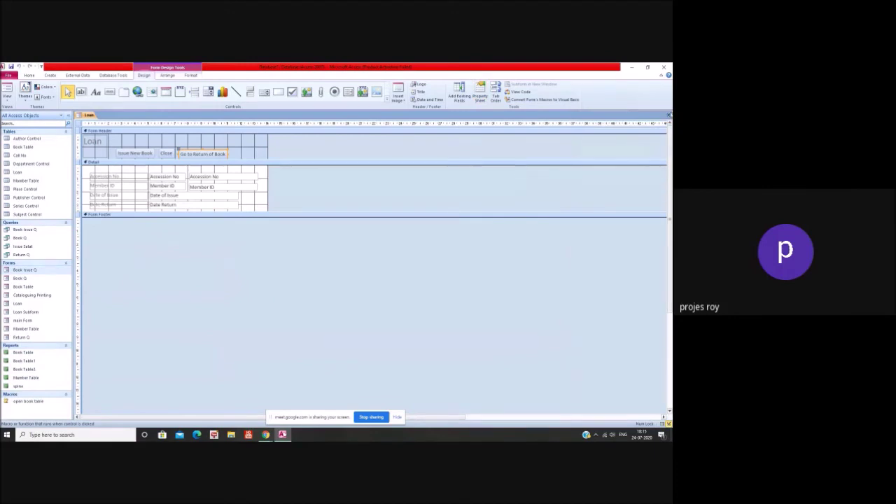
left_click(669, 115)
left_click(308, 267)
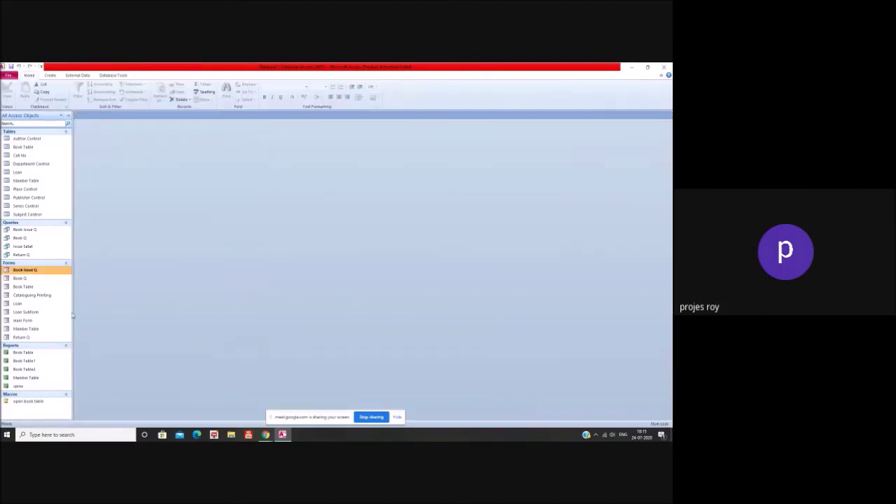
Reopen the Loan form and test its Close and Go to Return of Book buttons.
double_click(33, 304)
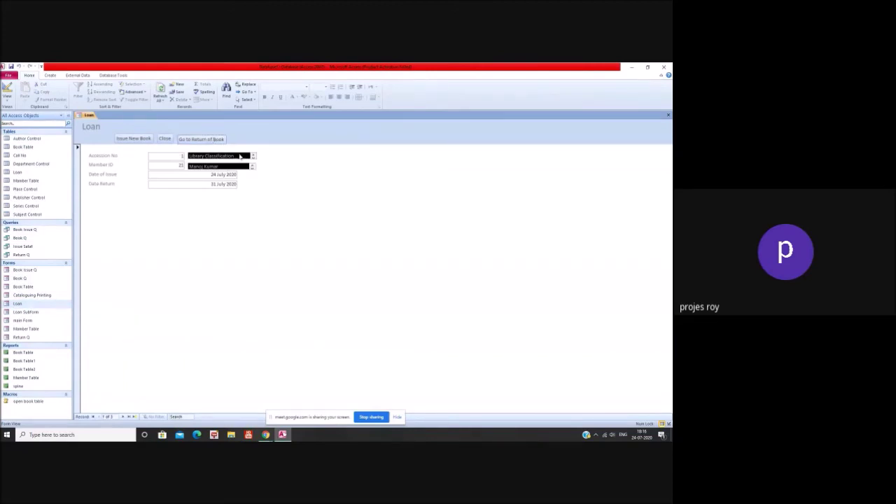
left_click(166, 139)
double_click(36, 305)
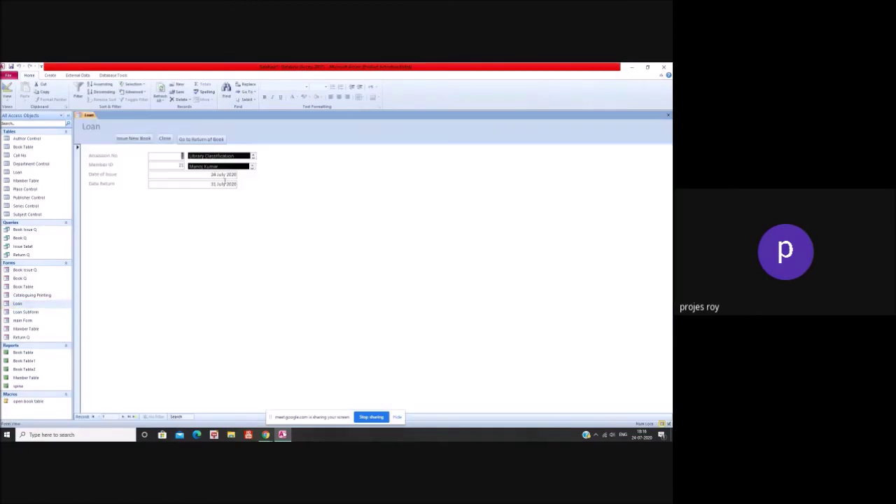
left_click(217, 140)
Return the Loan form to Design View and check the On Click macro behind the Go to Return of Book button.
right_click(321, 192)
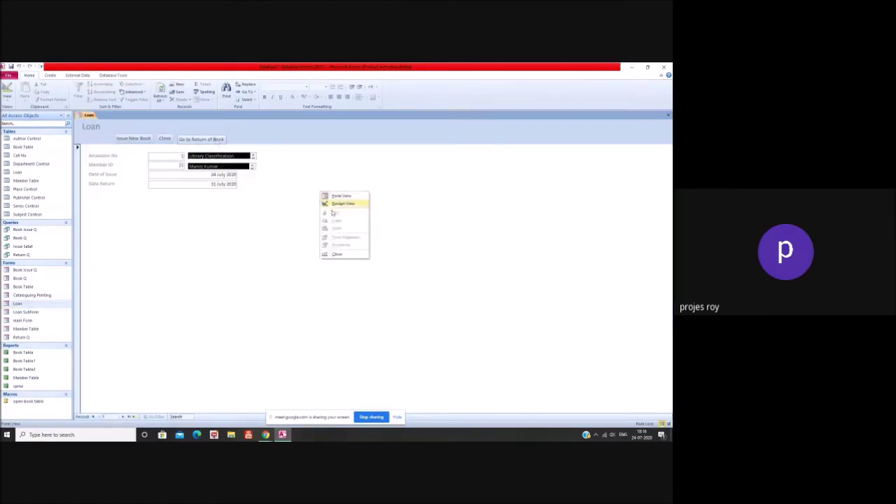
left_click(344, 204)
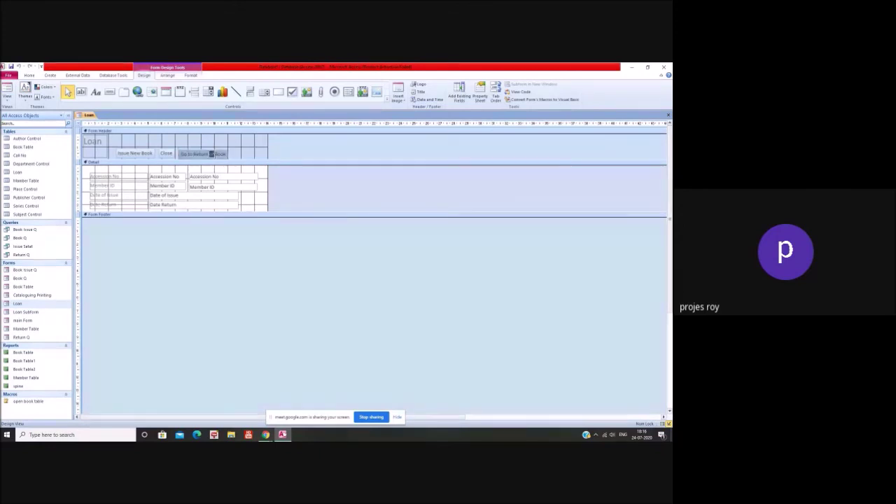
left_click(223, 154)
right_click(224, 155)
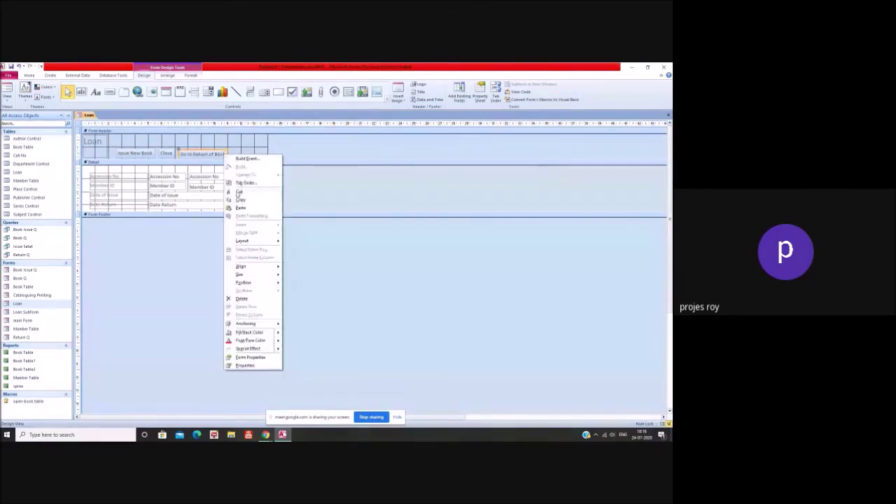
left_click(245, 365)
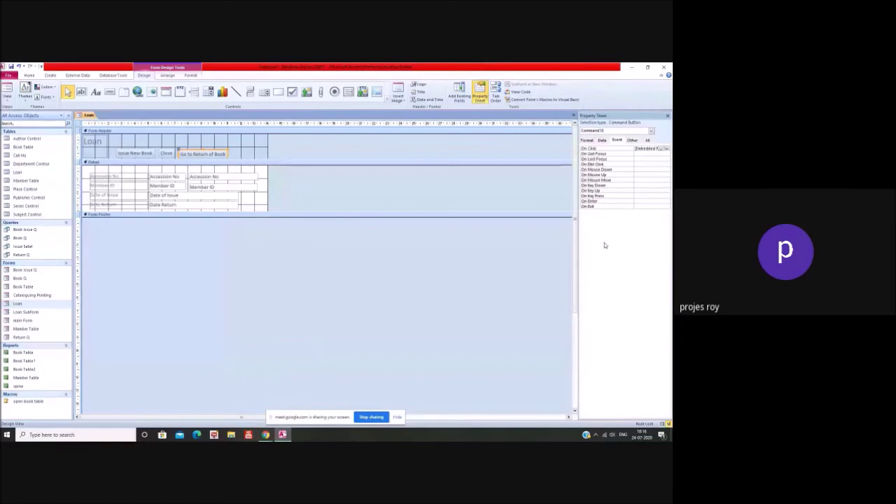
left_click(662, 150)
left_click(662, 150)
left_click(668, 149)
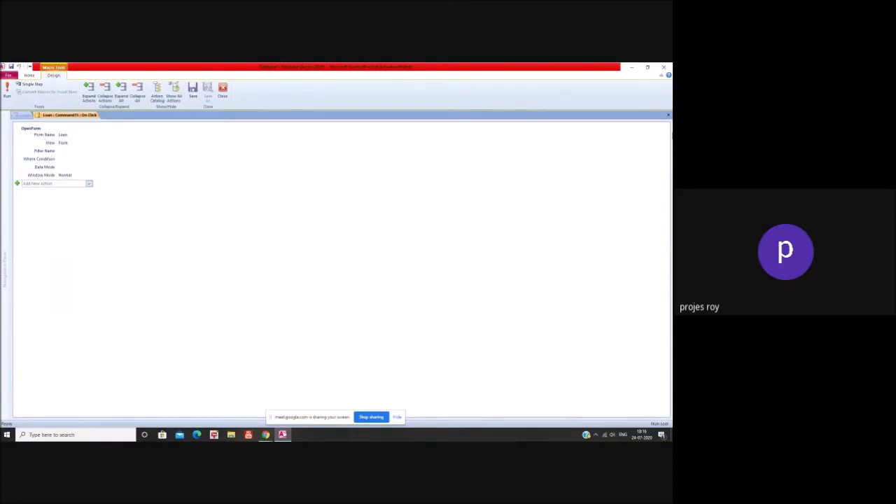
left_click(668, 117)
Delete the Go to Return of Book button and draw a new command button beside Close in the Loan form's header.
left_click(217, 153)
key("Delete")
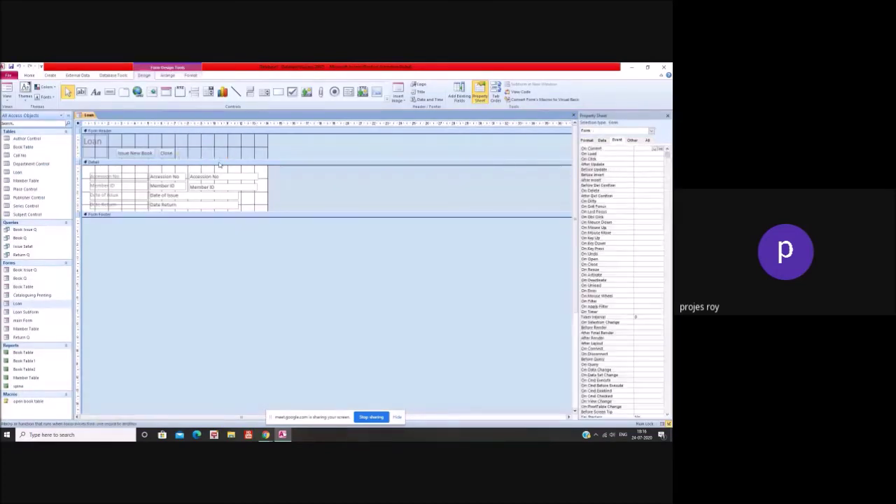
left_click(110, 92)
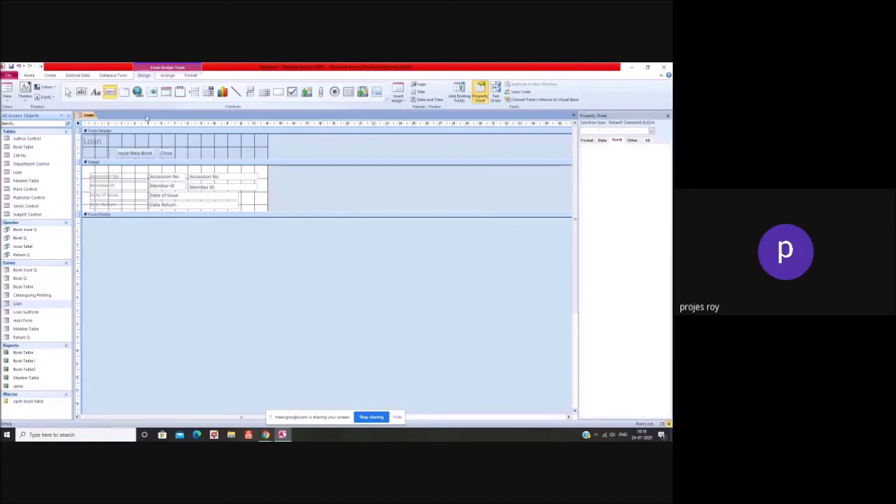
left_click_drag(187, 147, 235, 157)
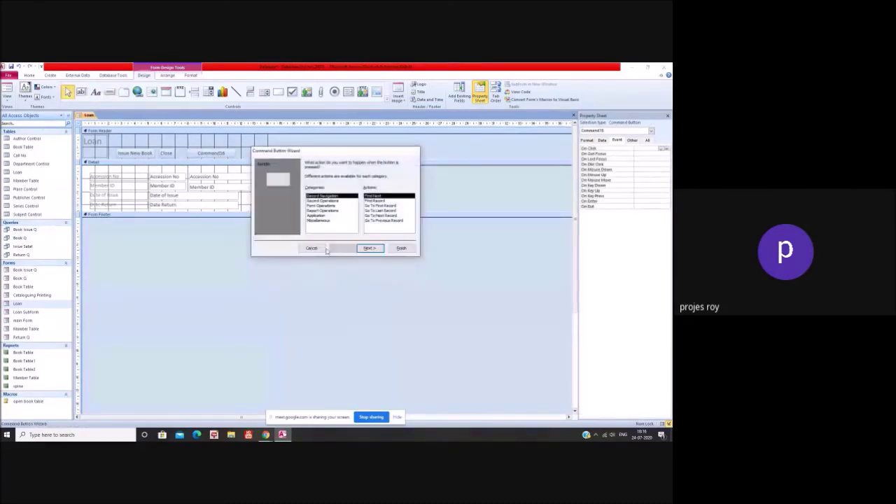
Set the new button's action to Open Form under Form Operations and choose Return Q as the form to open.
left_click(323, 206)
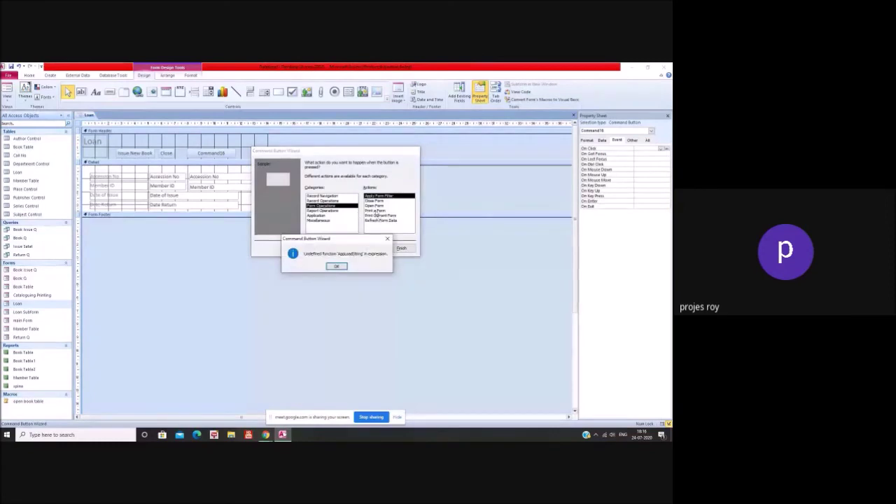
left_click(336, 267)
left_click(374, 206)
left_click(336, 266)
left_click(368, 248)
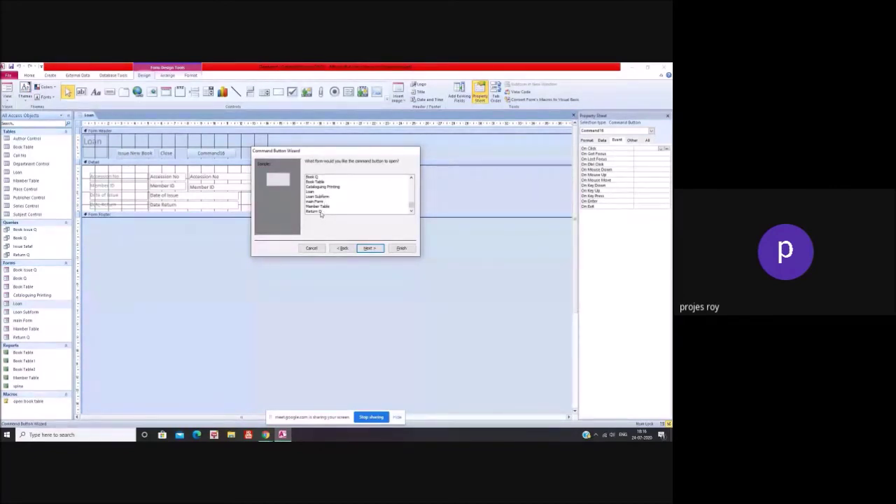
left_click(319, 212)
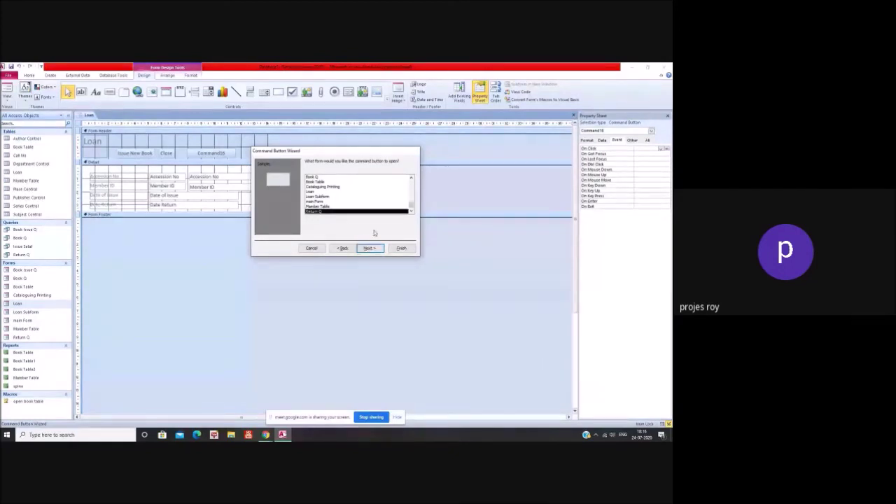
left_click(373, 249)
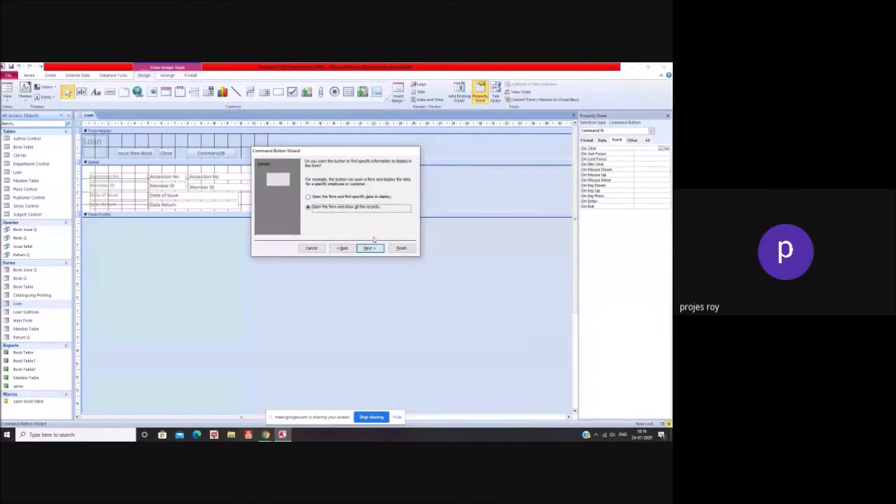
Have the button show all the records, give it the text Go to Return, and finish the wizard.
left_click(371, 248)
left_click(338, 191)
type("Go to Re")
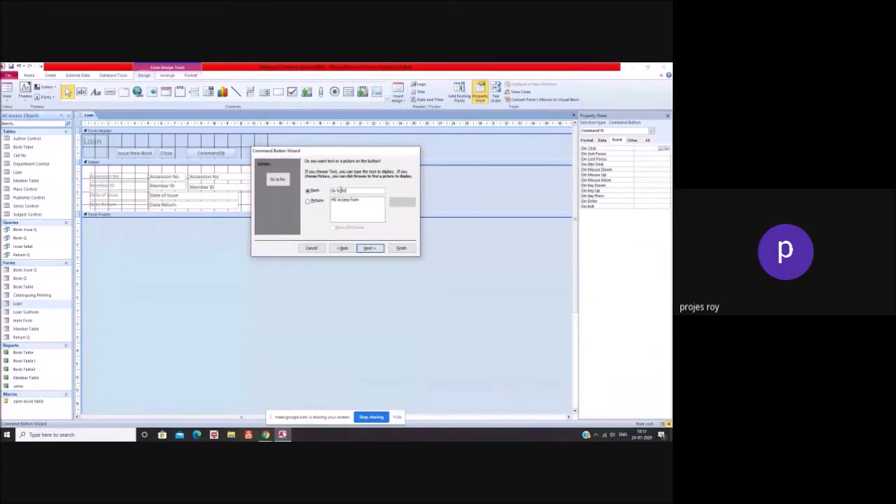
type("turn")
left_click(365, 250)
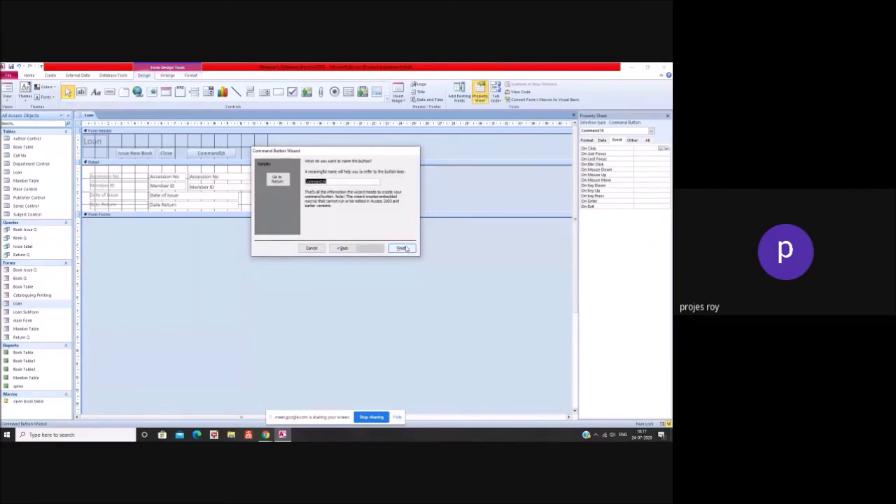
left_click(402, 249)
left_click(392, 253)
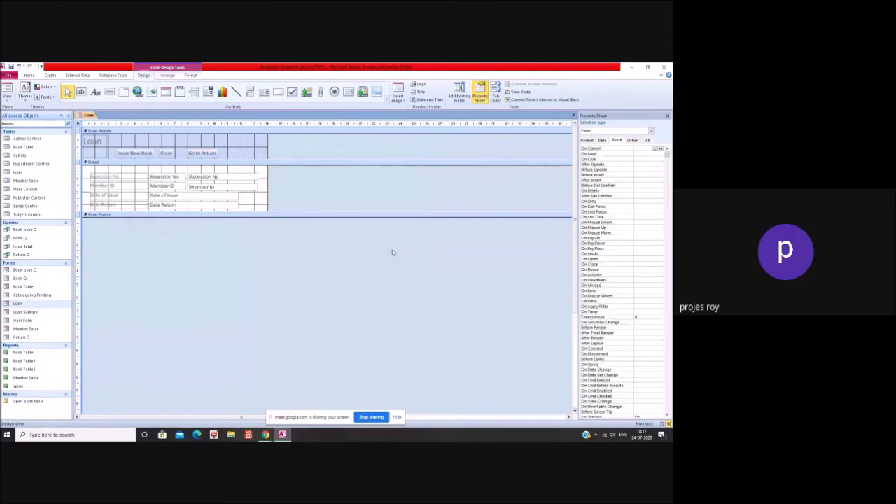
Close the property sheet and close the Loan form with its design changes saved.
left_click(667, 116)
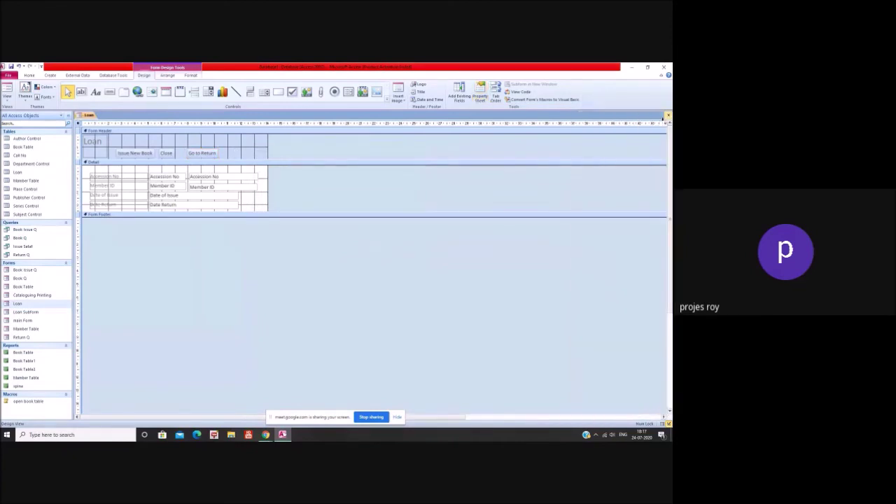
left_click(668, 115)
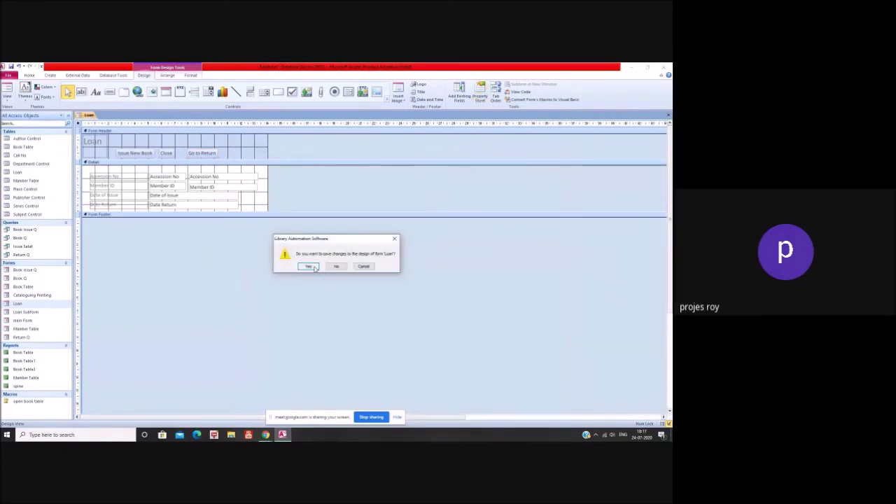
left_click(308, 266)
Reopen the Loan form, test the Go to Return button, and dismiss the macro messages.
double_click(16, 305)
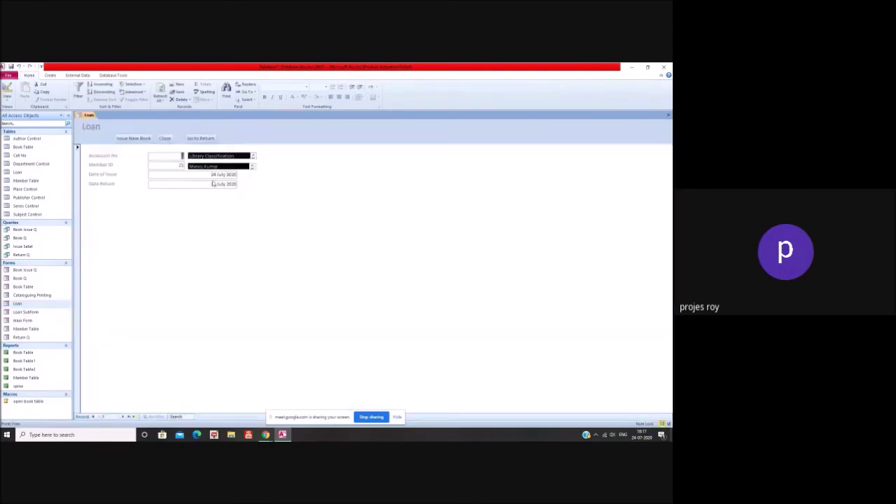
left_click(200, 138)
left_click(336, 268)
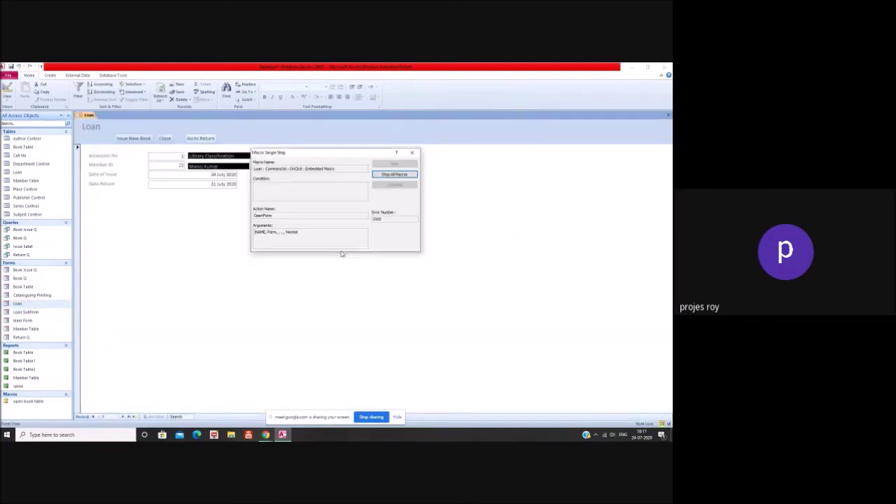
left_click(413, 151)
In Design View, set the form name in the Go to Return button's On Click OpenForm macro to Return Q and save the macro.
right_click(330, 201)
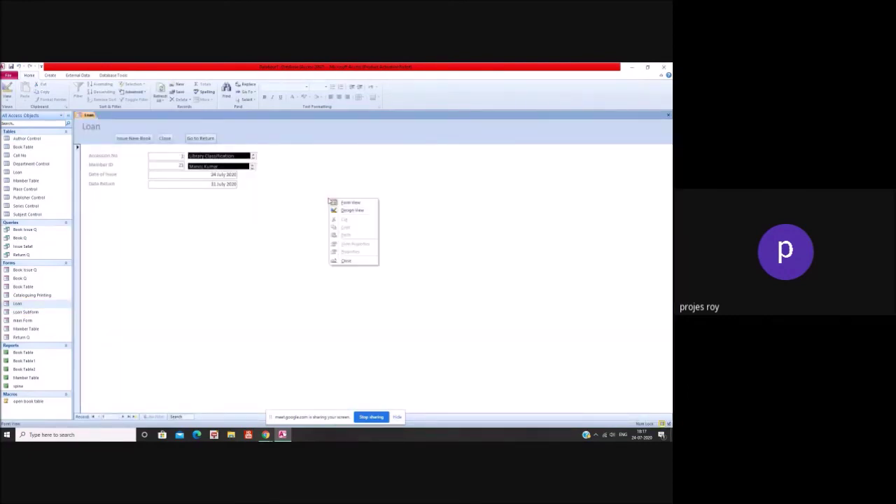
left_click(352, 211)
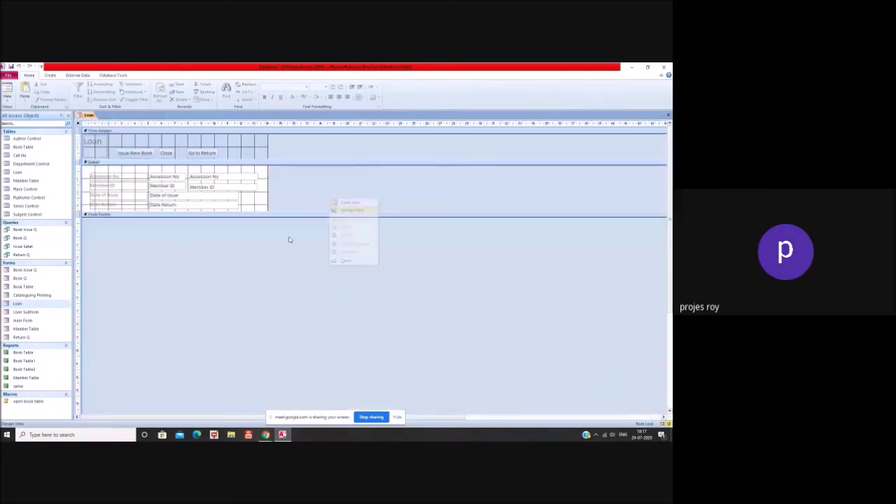
double_click(209, 153)
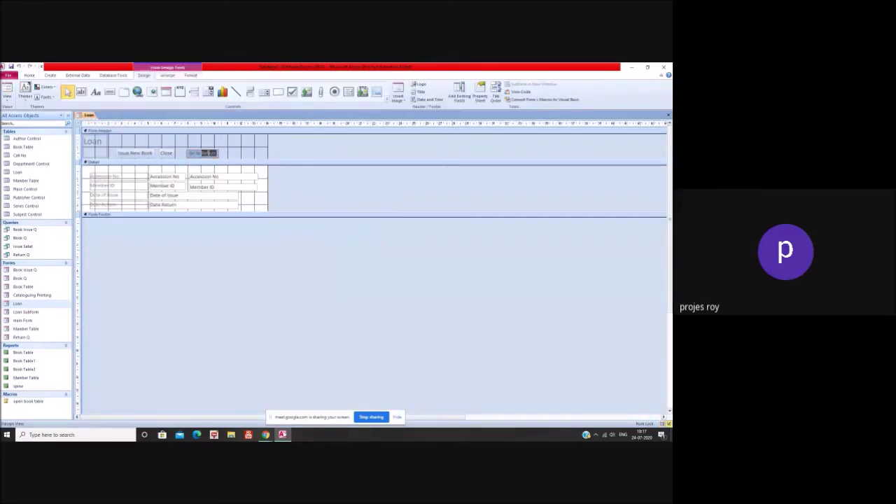
left_click(211, 154)
right_click(212, 152)
left_click(234, 364)
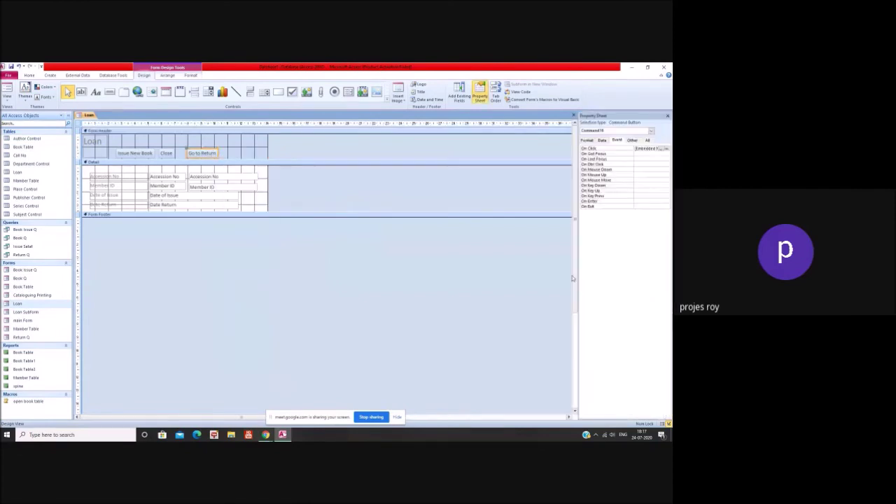
left_click(666, 149)
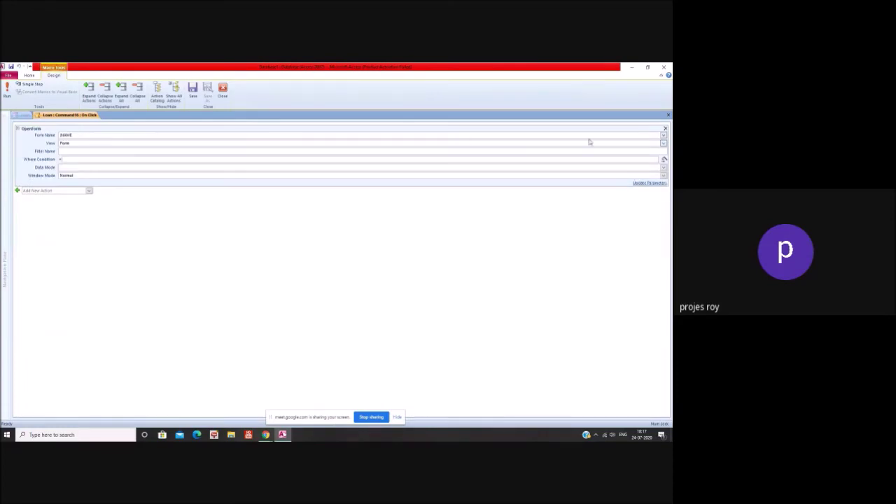
left_click(663, 136)
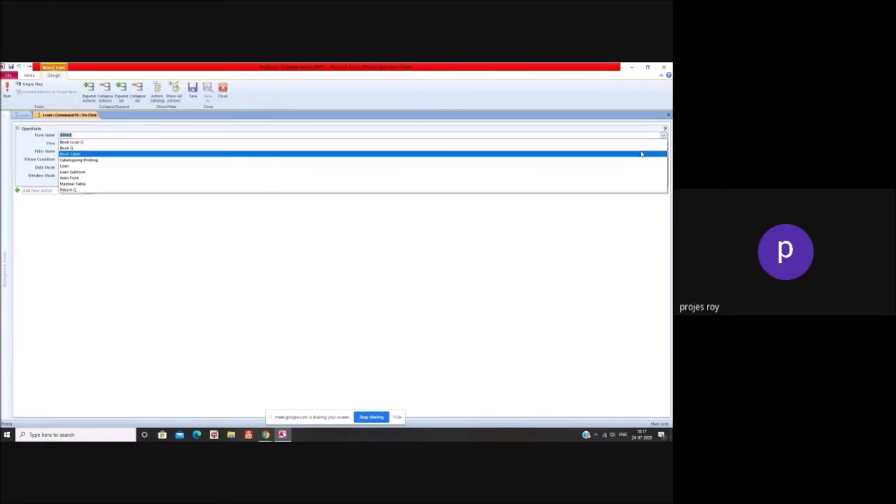
left_click(625, 191)
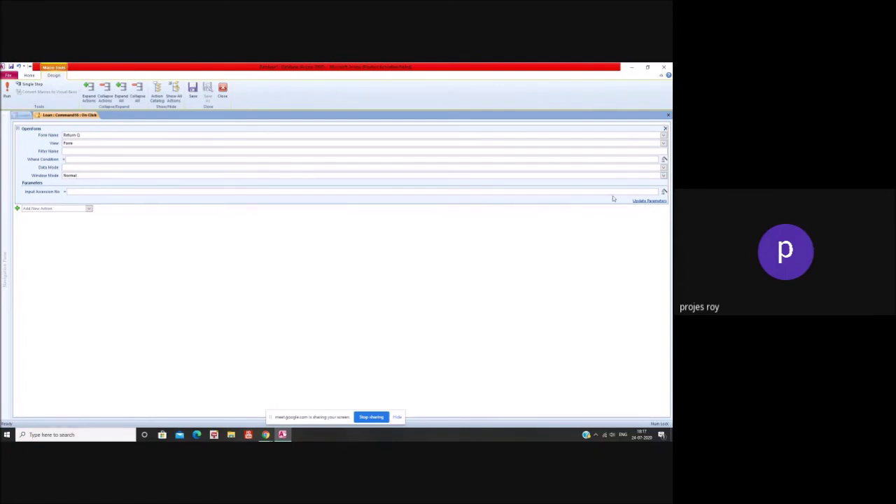
left_click(669, 115)
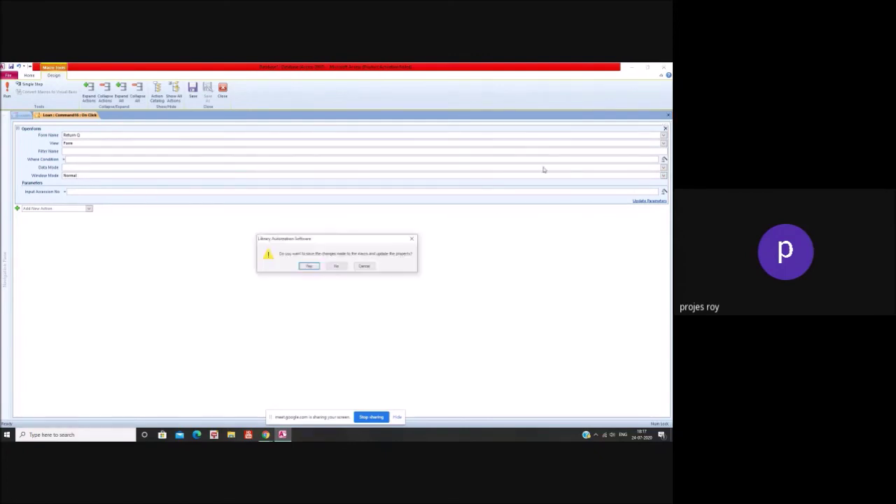
left_click(311, 267)
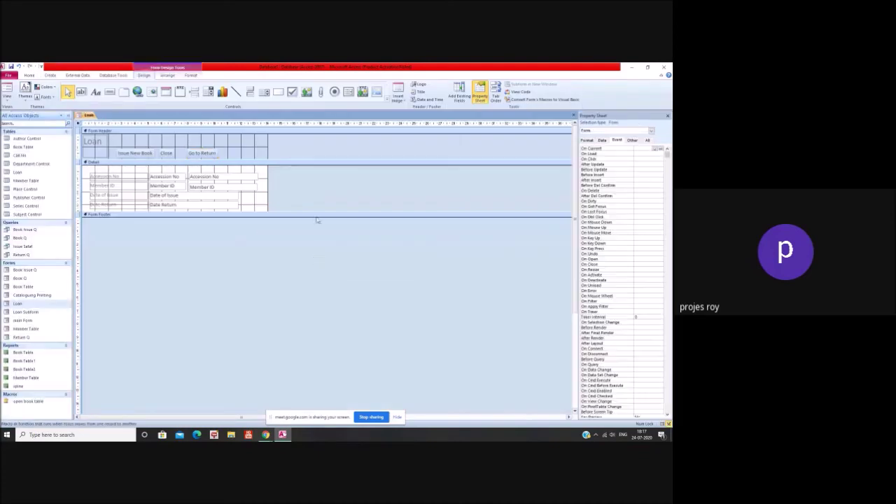
Save the Loan form's design with the updated button macro and close the form.
left_click(669, 114)
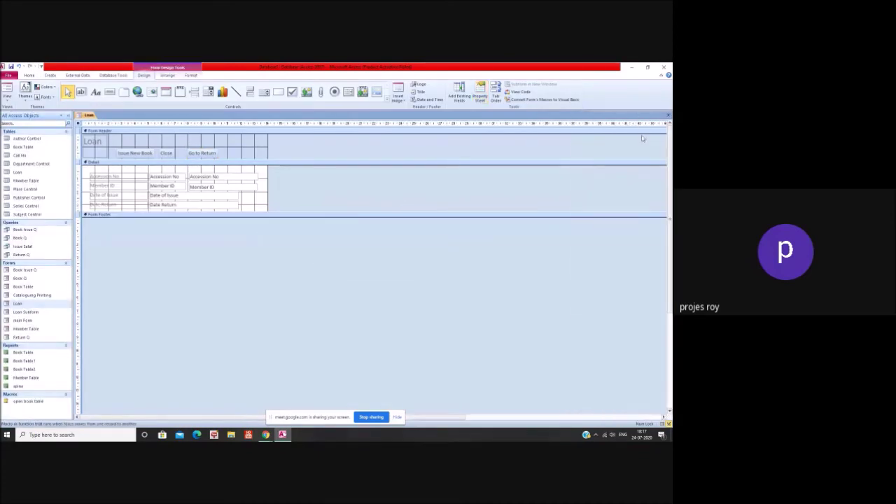
left_click(669, 115)
left_click(308, 266)
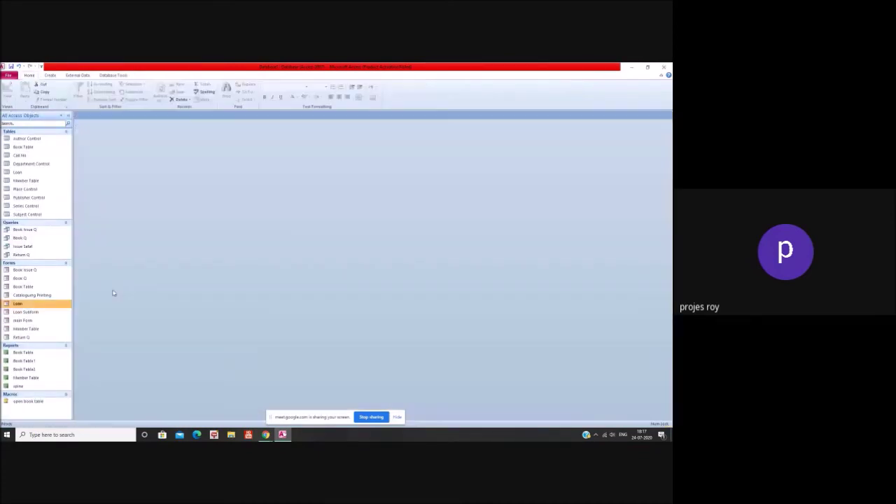
Reopen the Loan form and use Go to Return to open the return record for accession number 1.
double_click(24, 303)
left_click(201, 138)
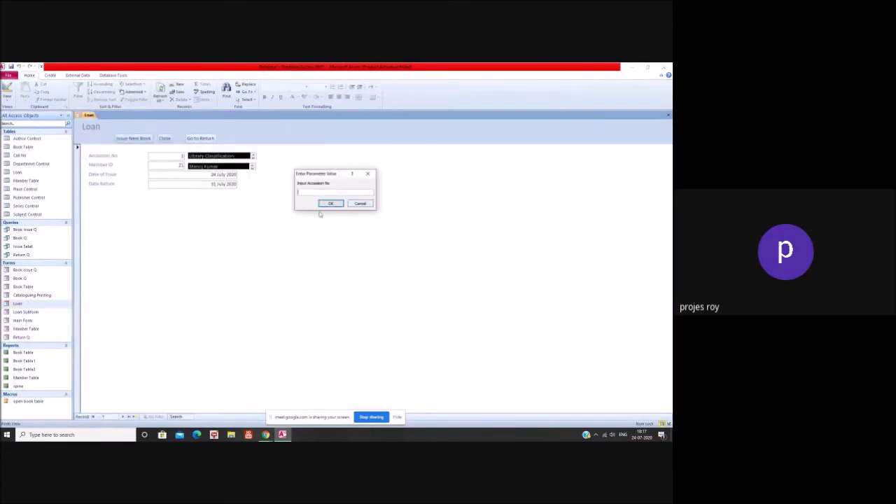
type("21")
left_click(332, 204)
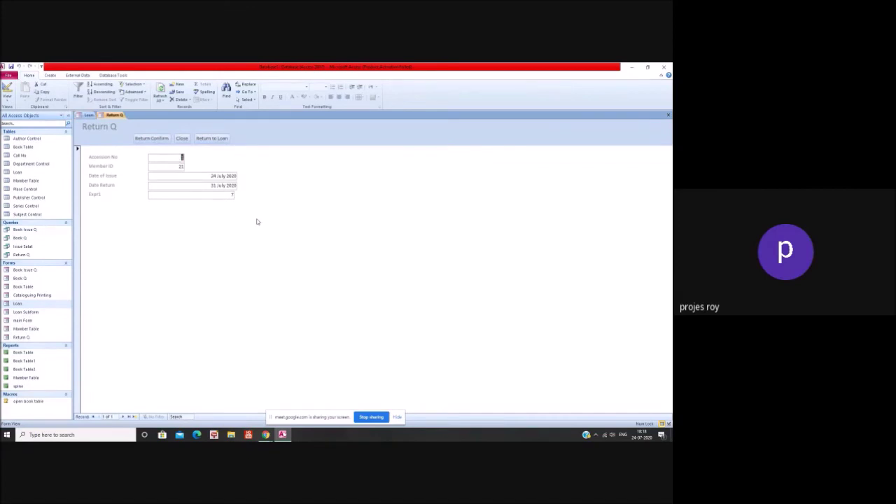
Test the Return to Loan button on the Return Q form, dismiss the macro messages, and close that form.
left_click(213, 139)
left_click(337, 266)
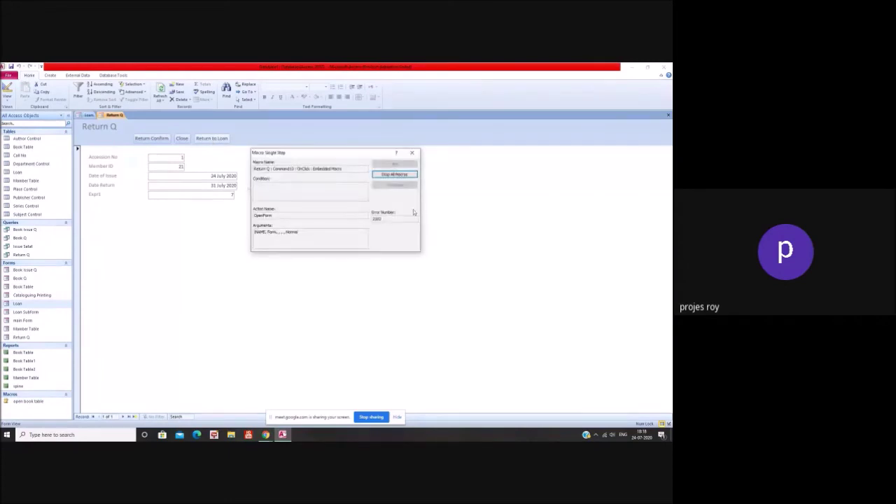
left_click(412, 153)
right_click(304, 197)
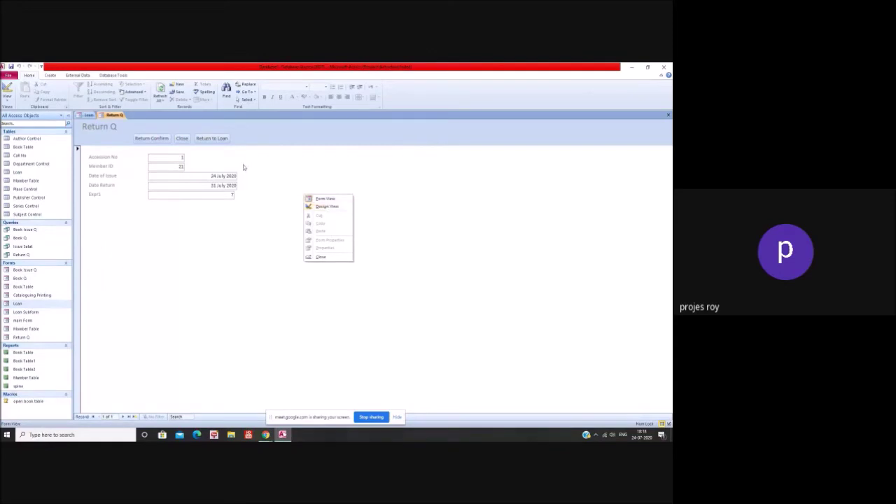
left_click(434, 245)
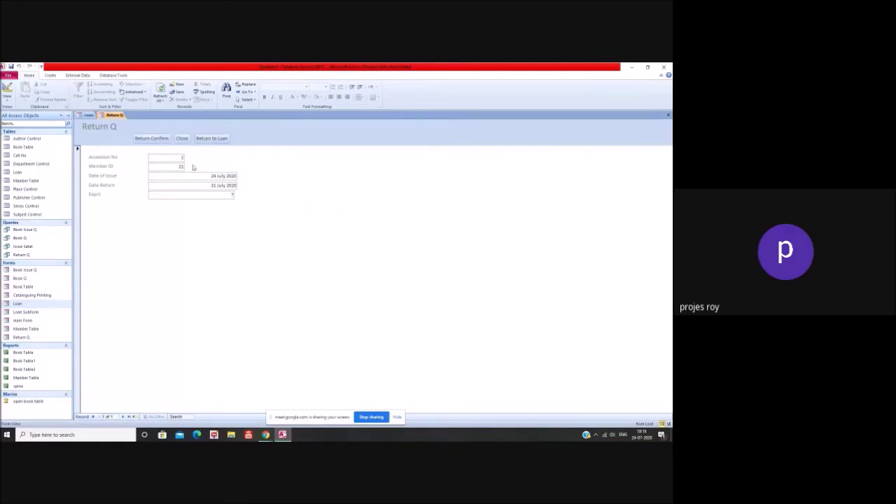
left_click(182, 138)
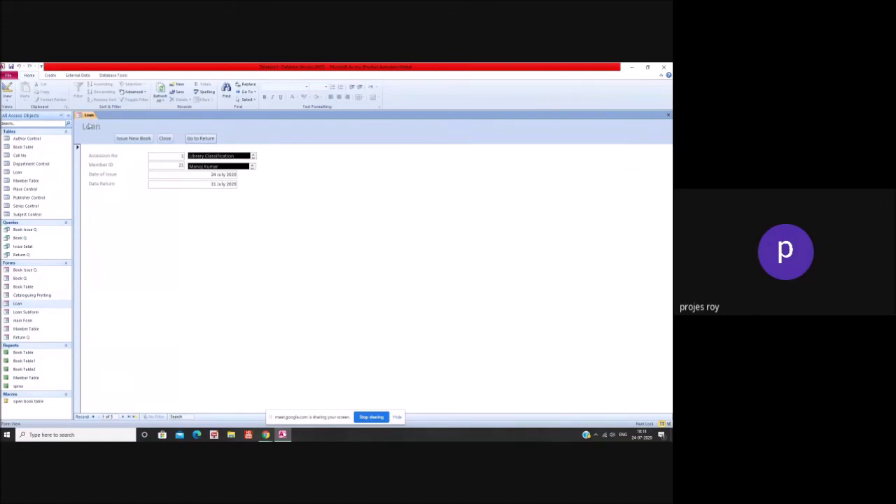
Run Go to Return from the Loan form again for accession number 1 and close the Return Q form.
left_click(198, 139)
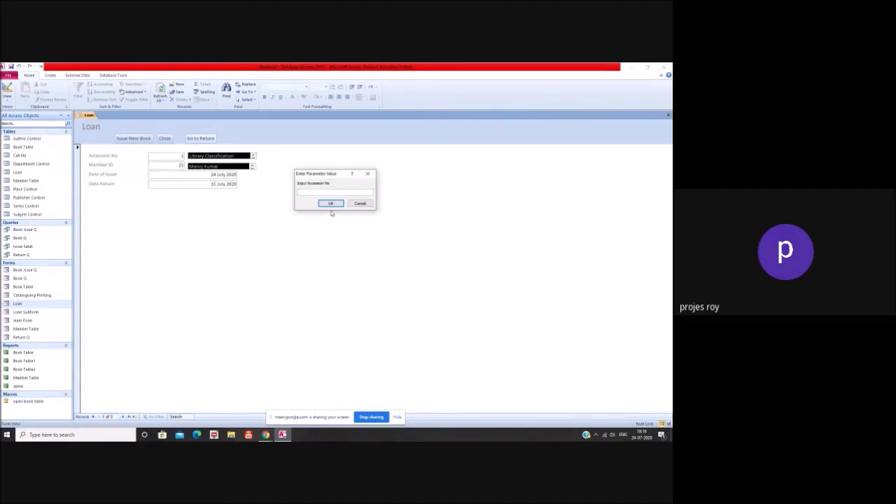
left_click(330, 203)
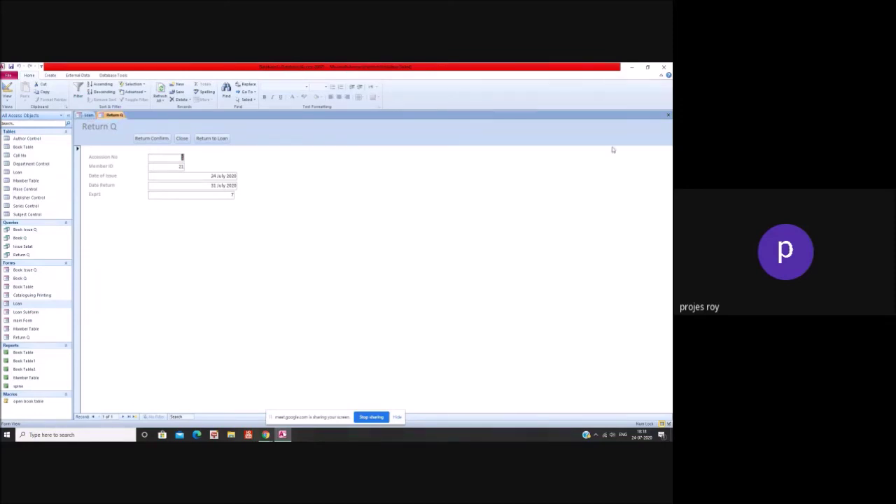
left_click(669, 117)
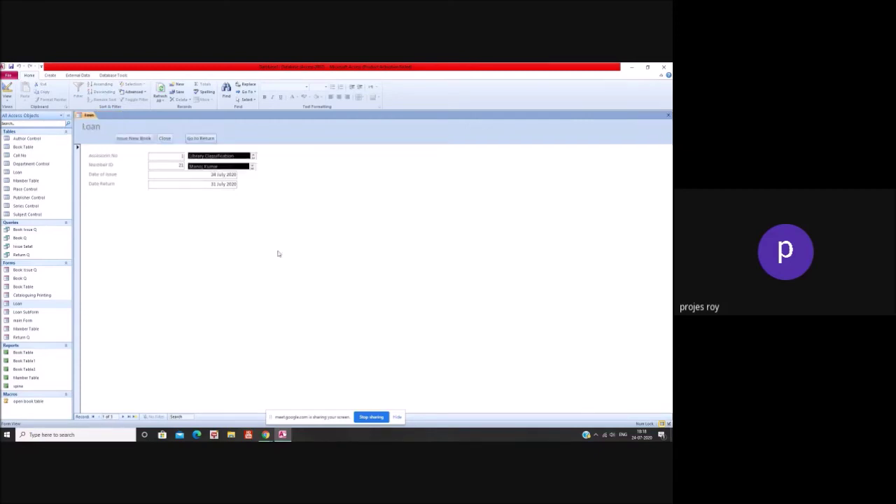
Create a new macro with an OpenForm action that opens the Return Q form.
left_click(50, 75)
left_click(283, 95)
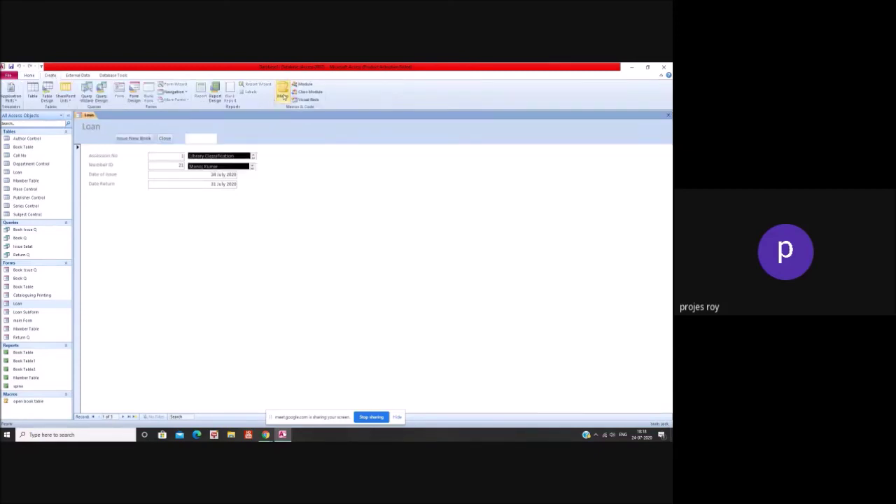
left_click(152, 129)
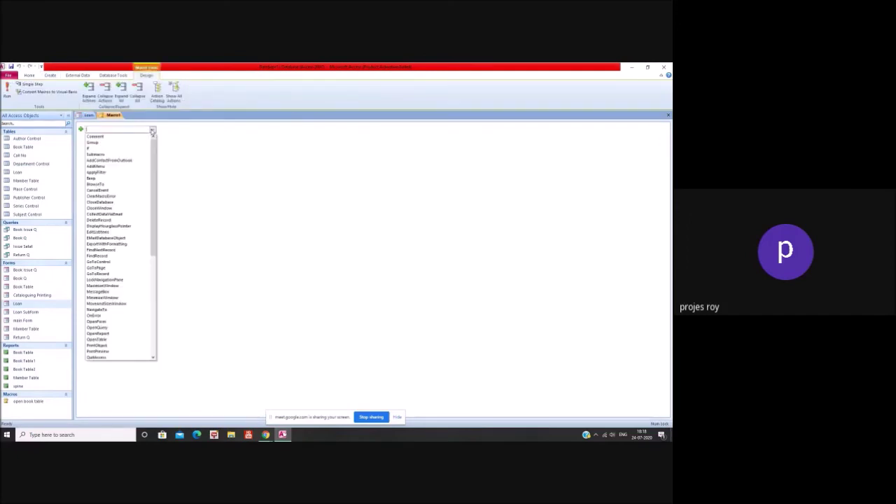
scroll(125, 294, "down", 4)
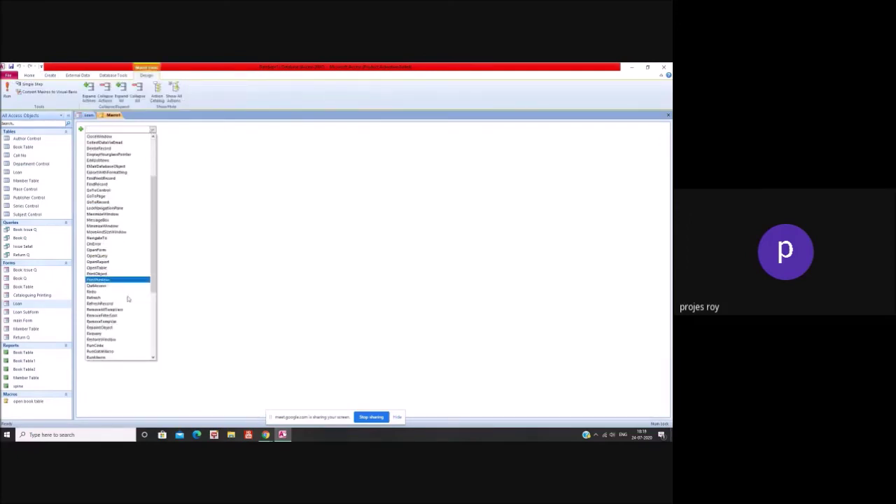
left_click(118, 250)
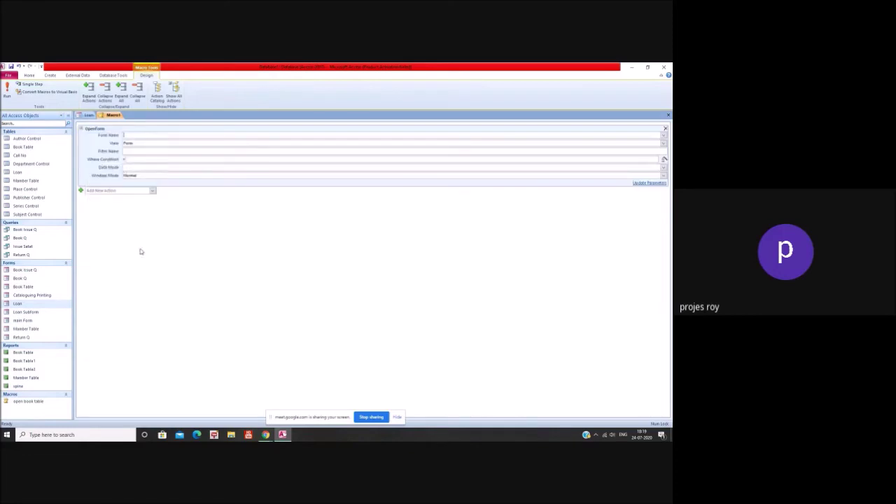
left_click(664, 136)
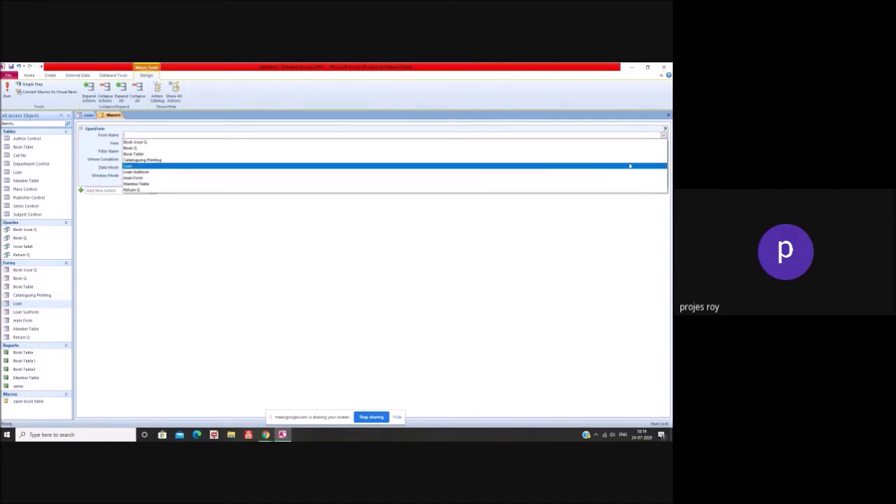
left_click(618, 190)
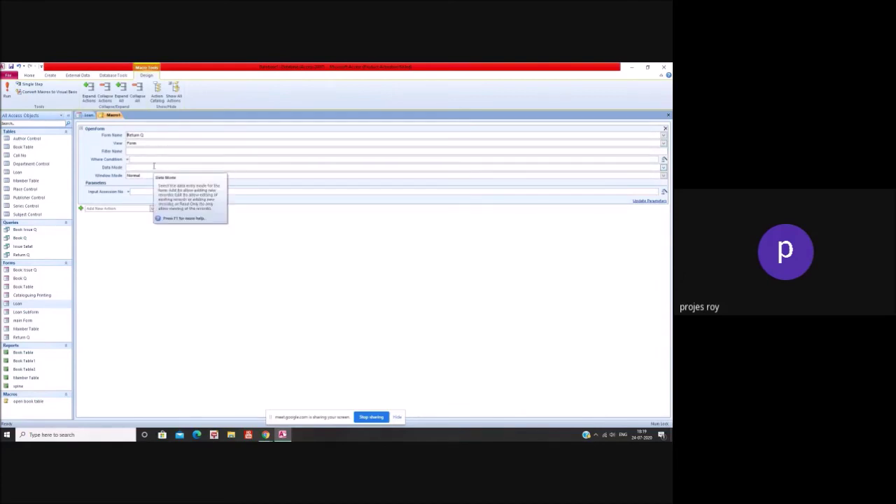
Look through the available macro actions for one to follow the OpenForm action.
left_click(153, 208)
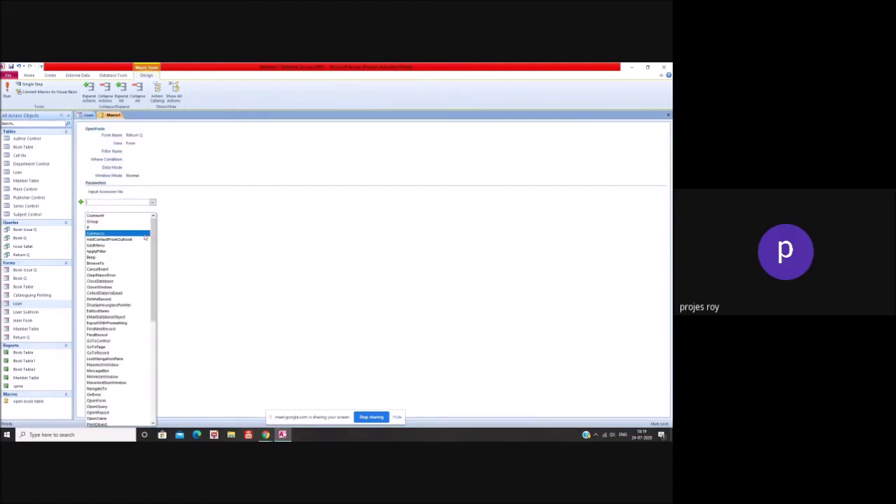
scroll(143, 266, "down", 4)
scroll(139, 303, "down", 1)
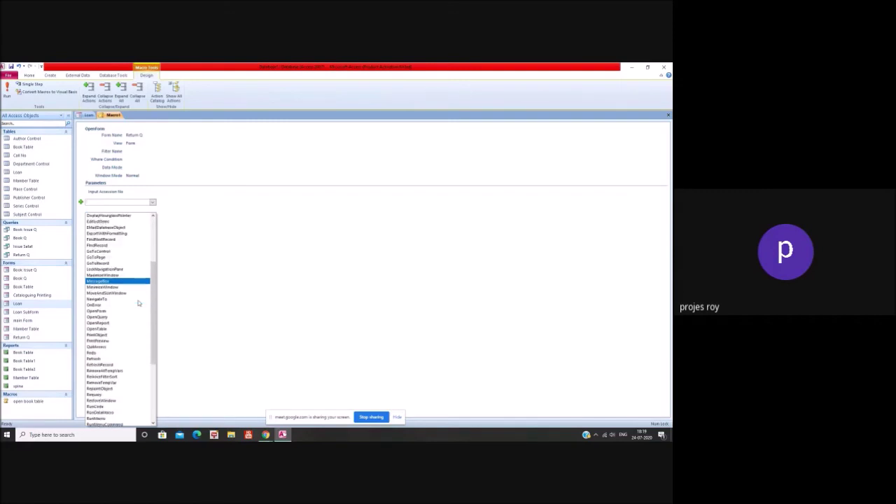
scroll(139, 303, "down", 6)
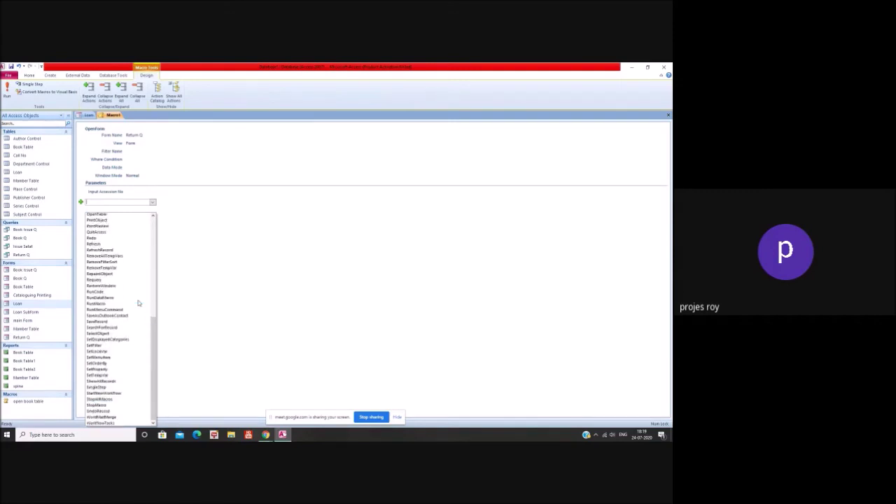
scroll(139, 304, "up", 7)
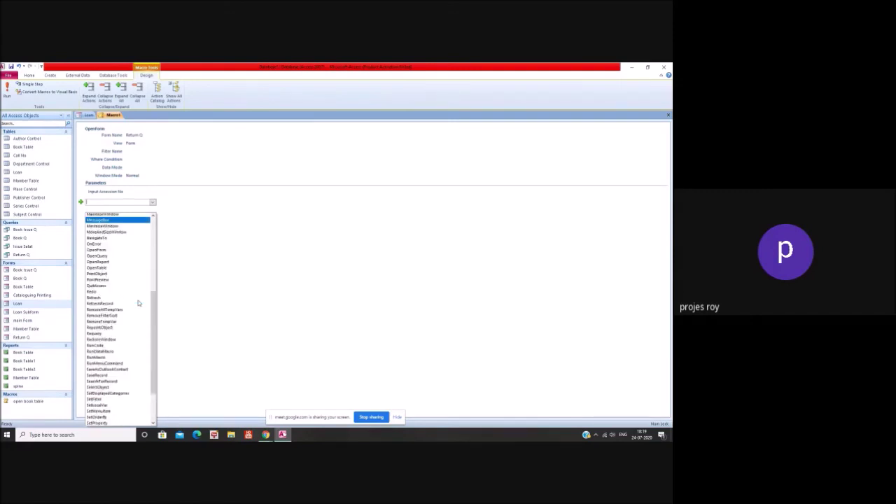
scroll(138, 303, "up", 2)
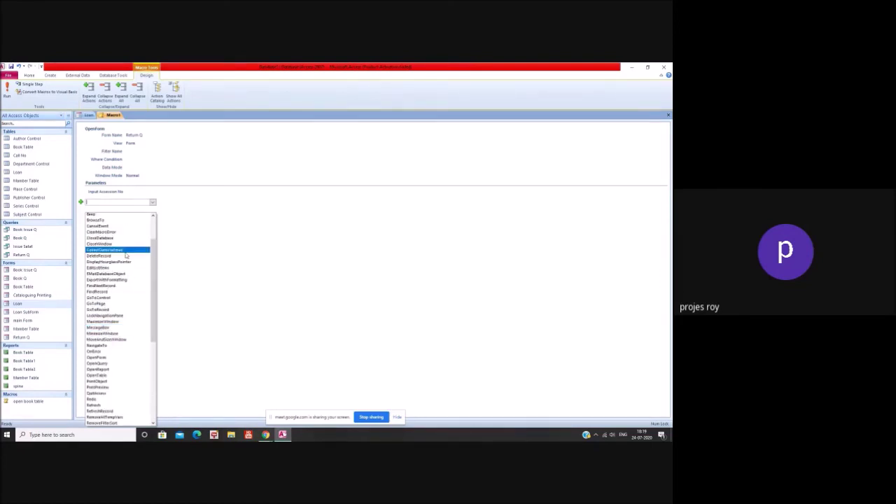
scroll(126, 256, "up", 1)
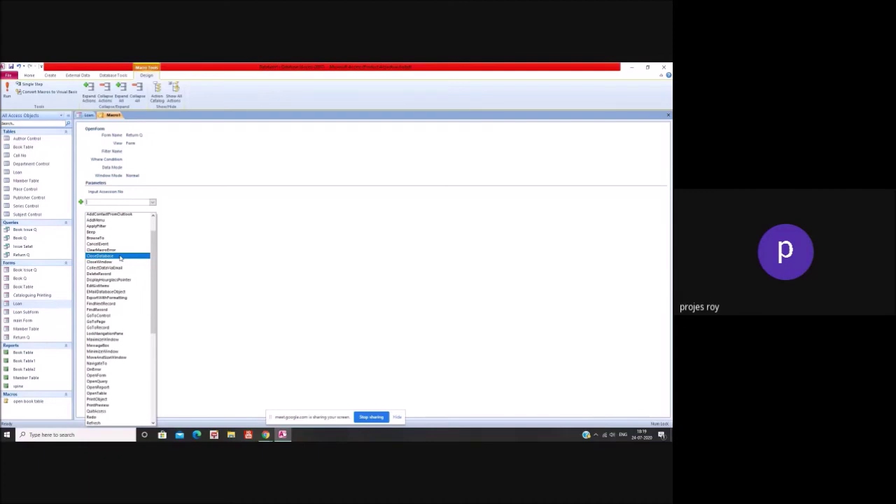
scroll(120, 259, "up", 2)
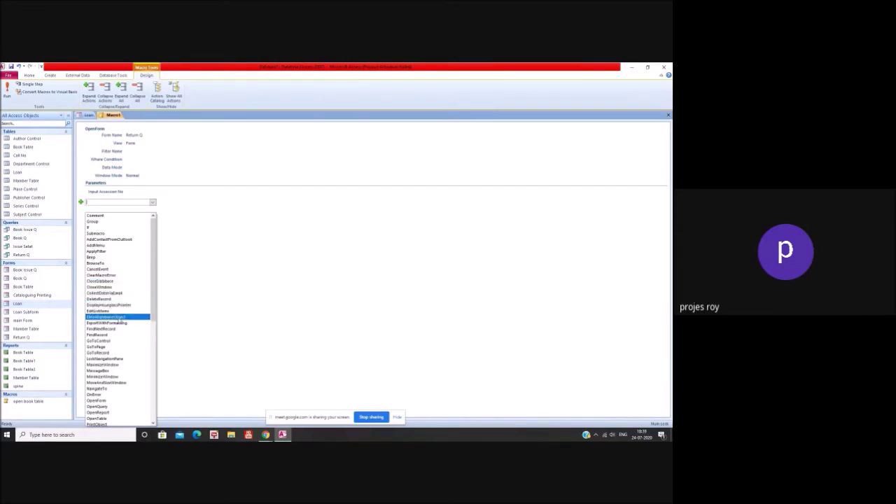
scroll(119, 324, "down", 2)
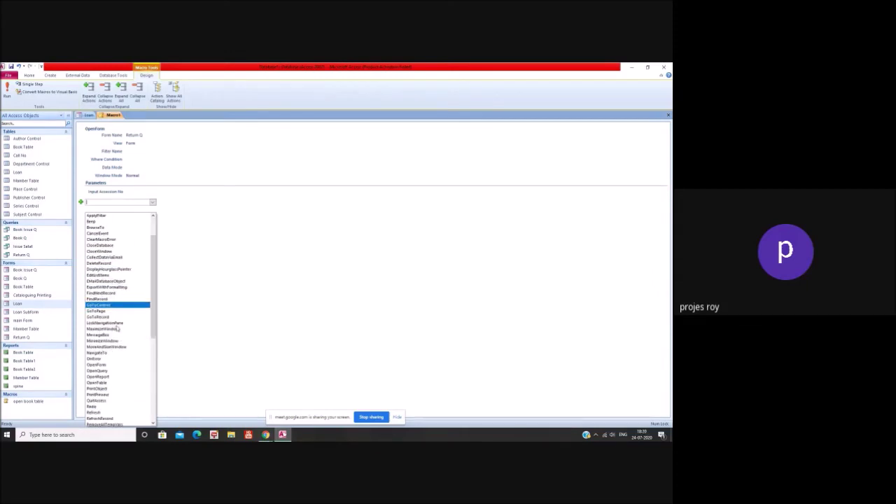
scroll(118, 328, "down", 2)
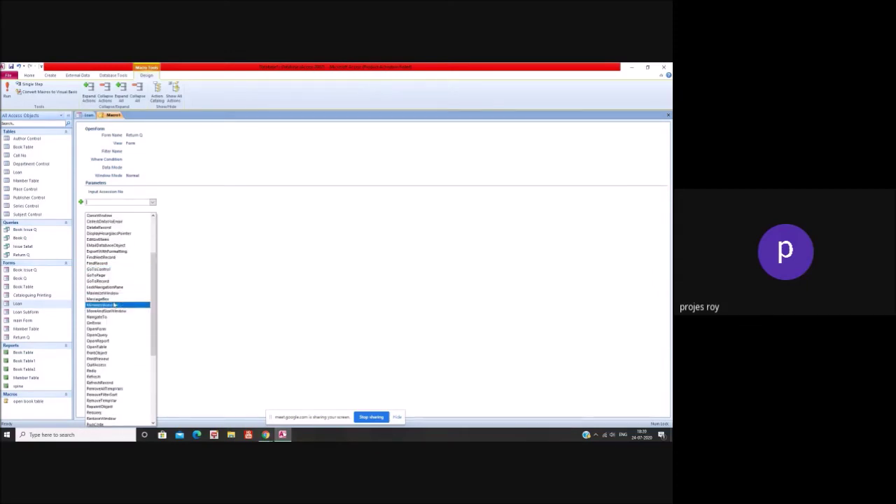
scroll(114, 299, "down", 1)
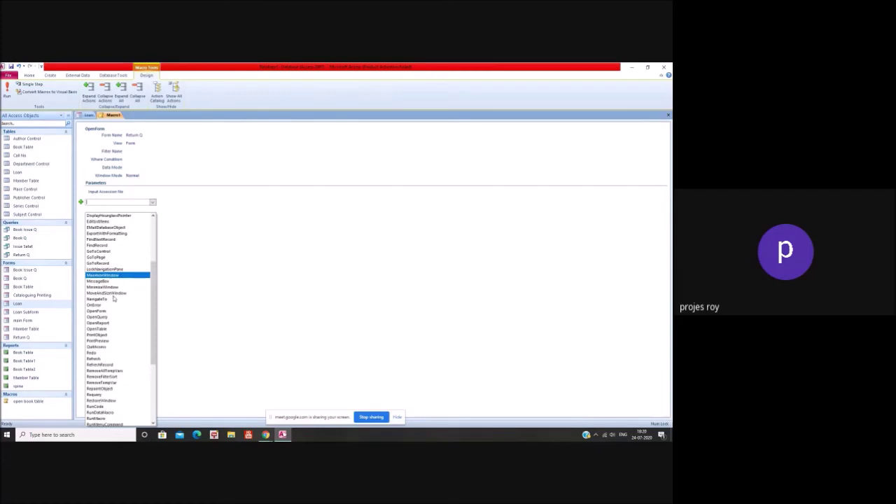
scroll(114, 299, "down", 3)
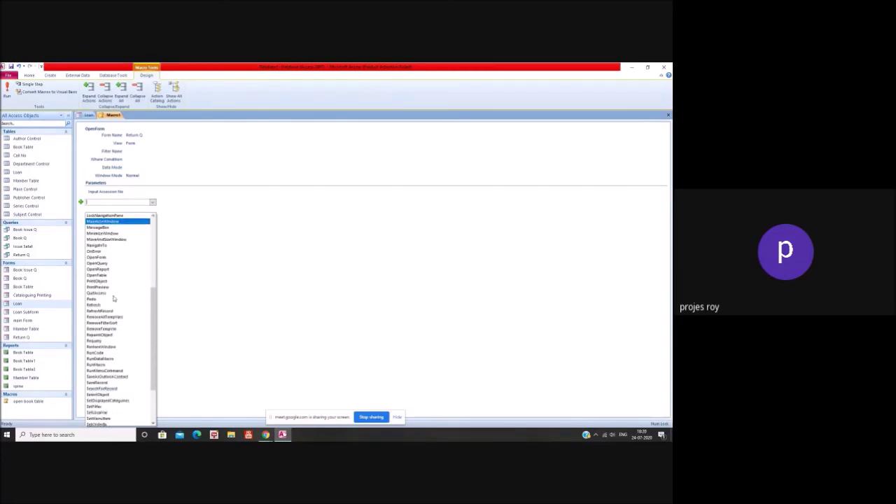
scroll(114, 299, "down", 3)
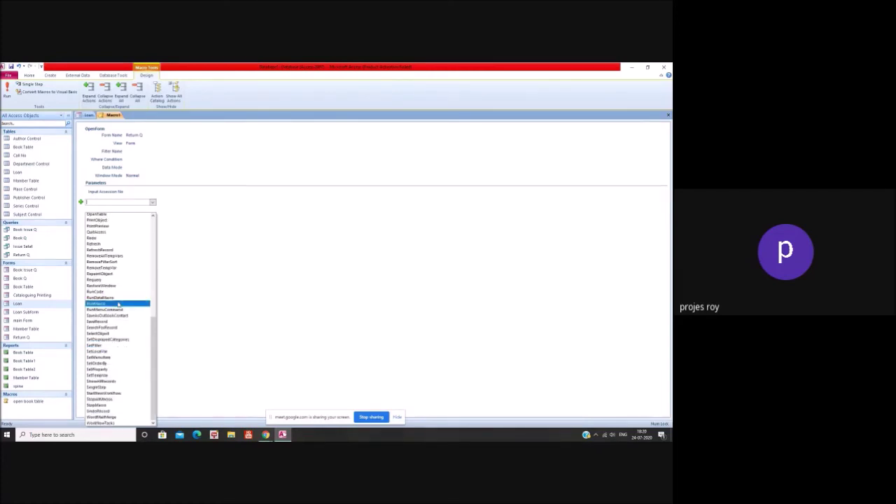
scroll(119, 289, "up", 2)
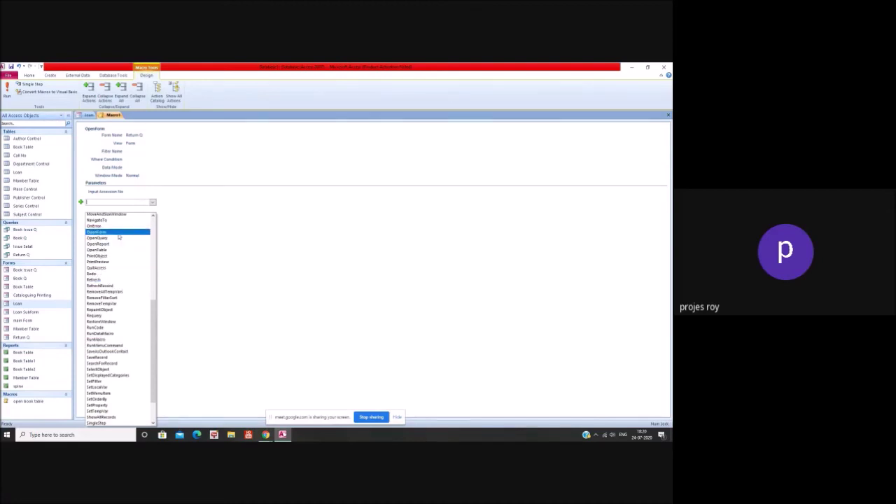
left_click(118, 234)
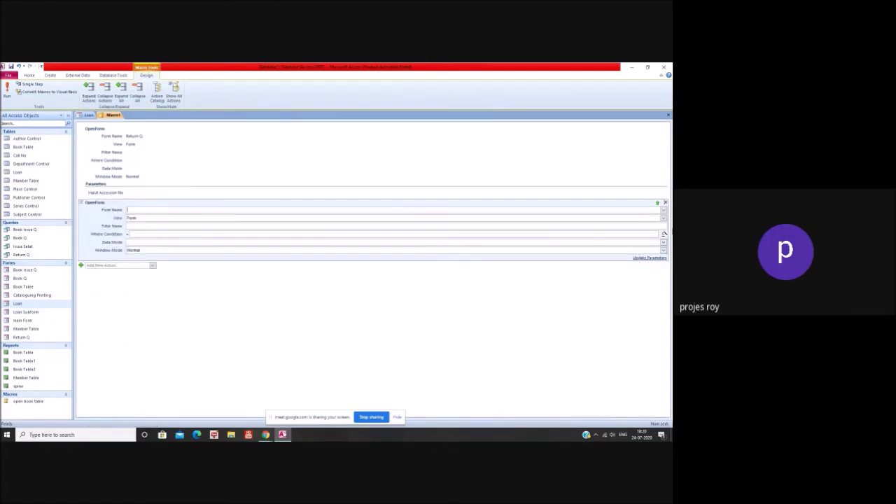
left_click(663, 218)
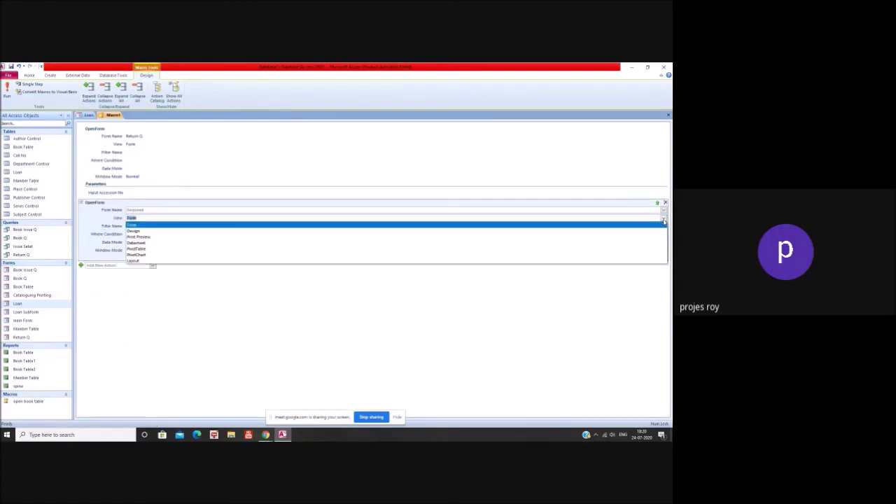
left_click(663, 223)
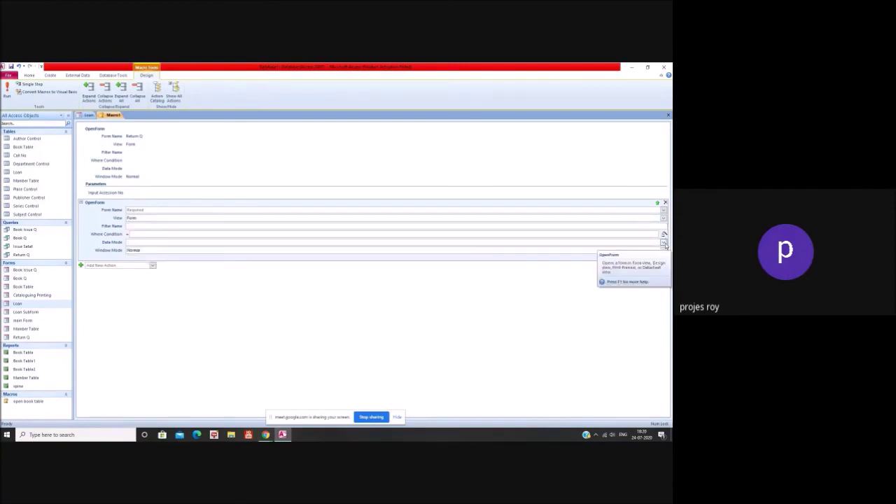
left_click(664, 242)
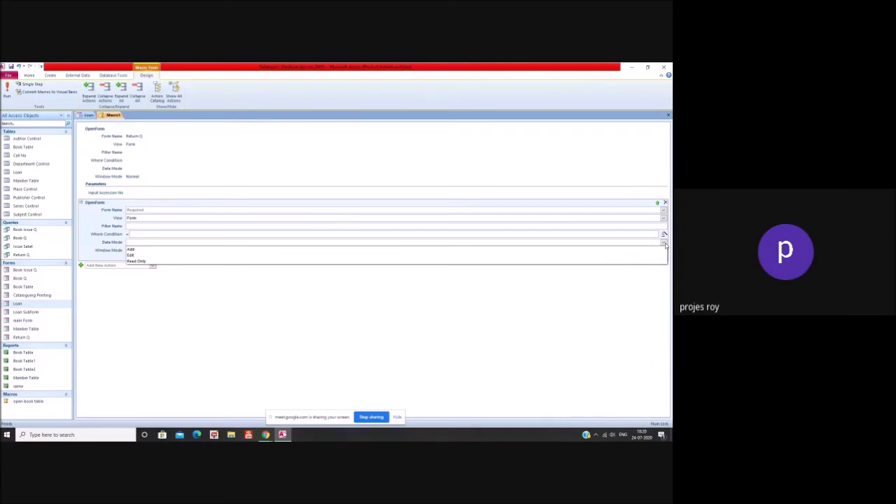
left_click(664, 242)
left_click(664, 250)
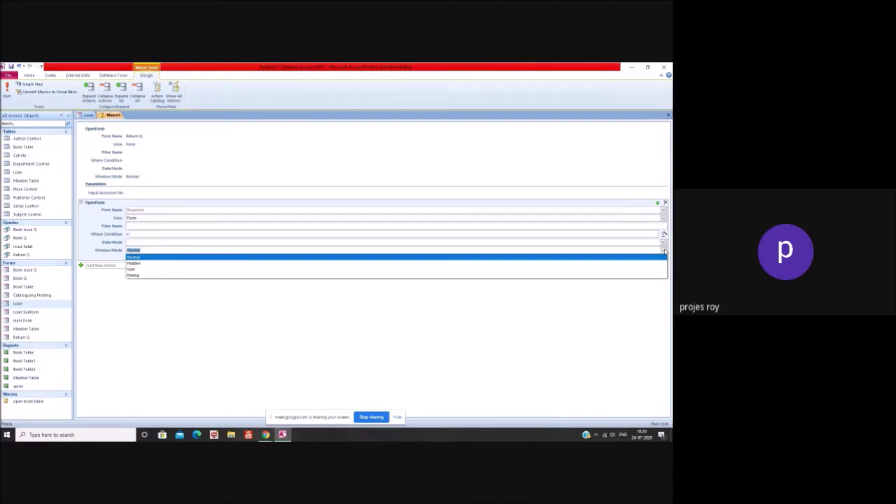
left_click(664, 250)
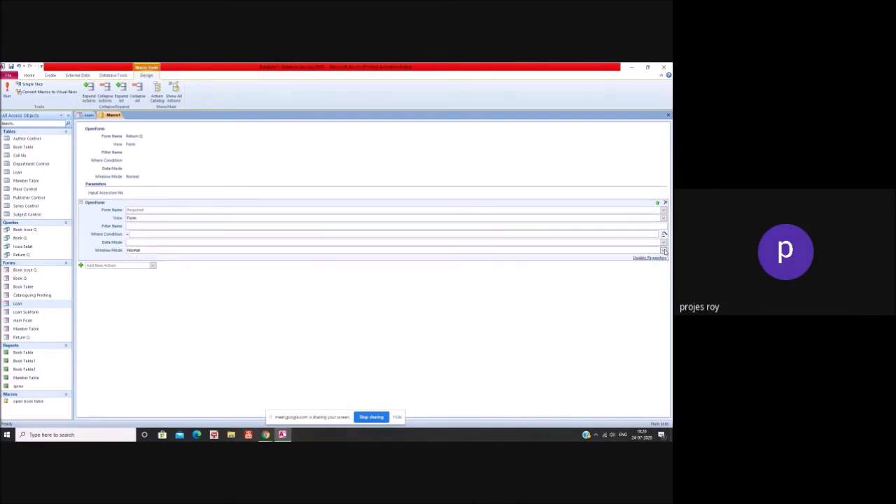
left_click(663, 210)
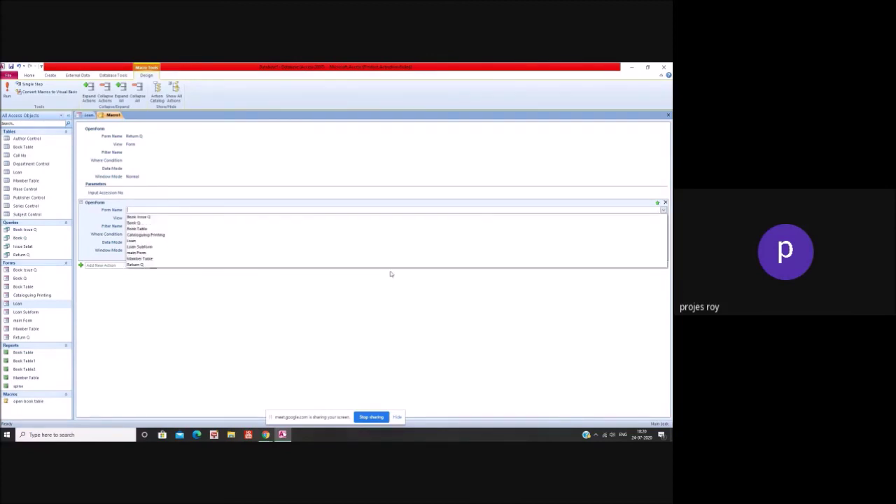
left_click(362, 330)
left_click(178, 209)
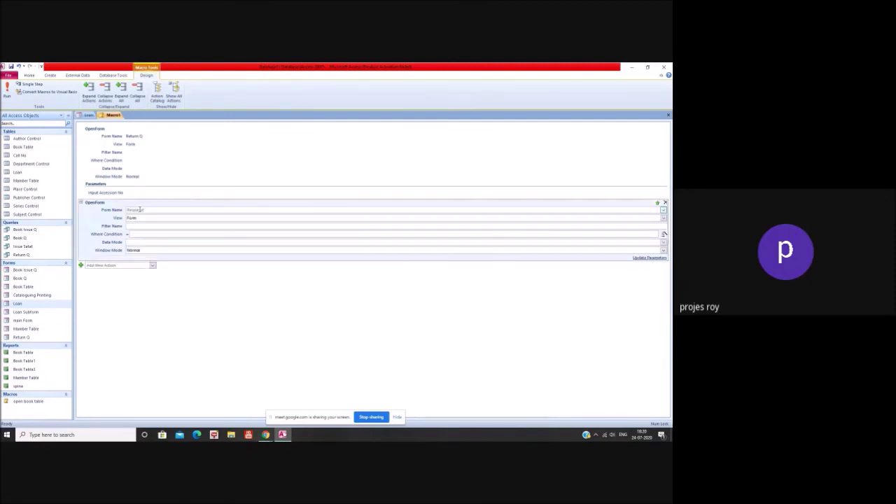
left_click(665, 203)
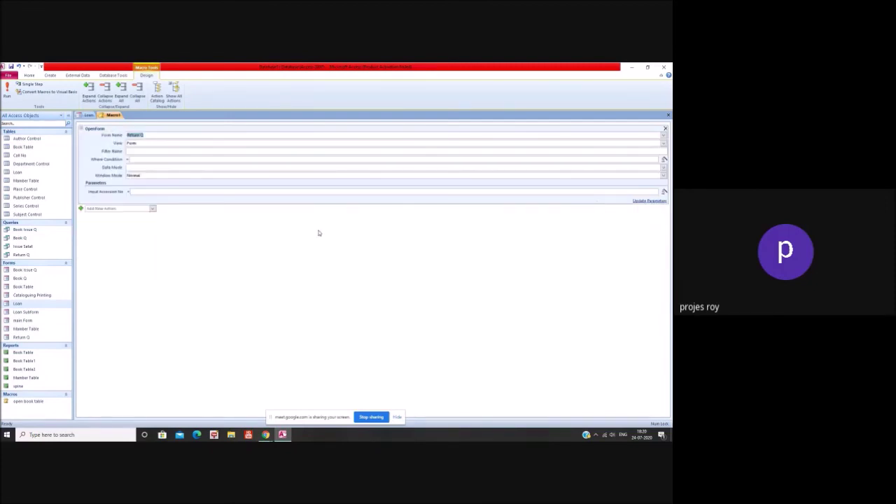
Add a CloseWindow action after OpenForm, with object type Form and object name Loan.
left_click(152, 208)
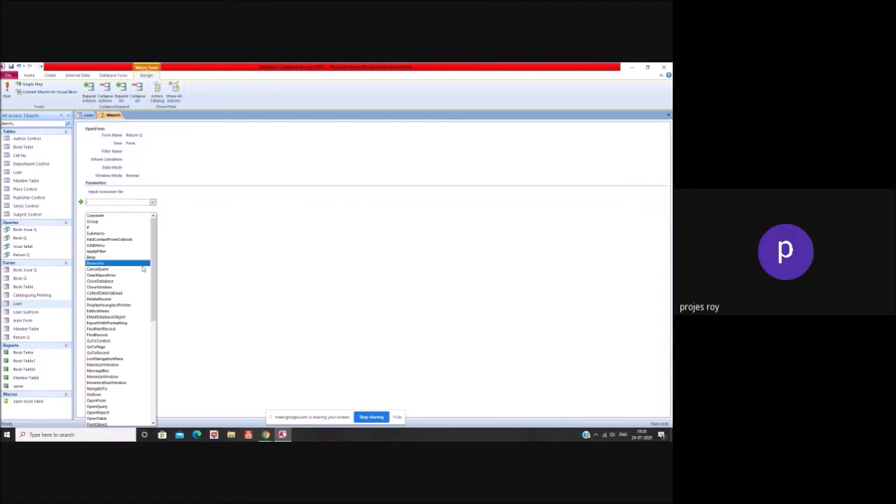
scroll(135, 268, "down", 3)
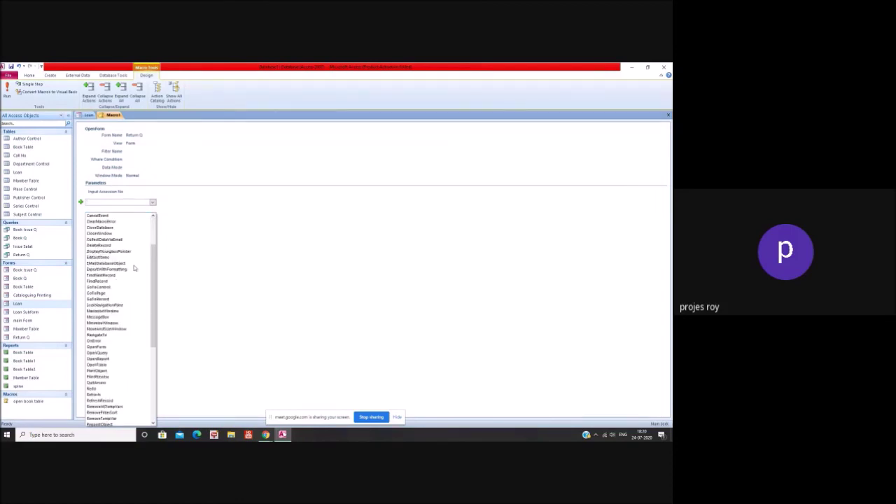
left_click(120, 234)
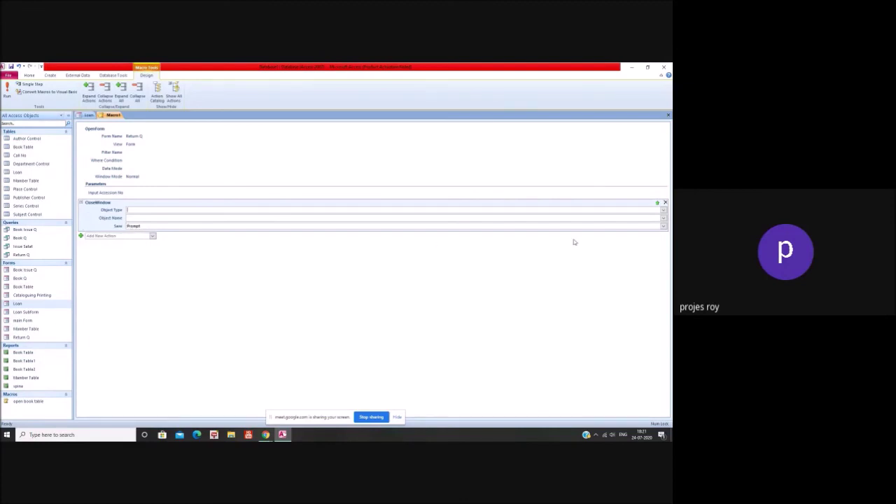
left_click(663, 210)
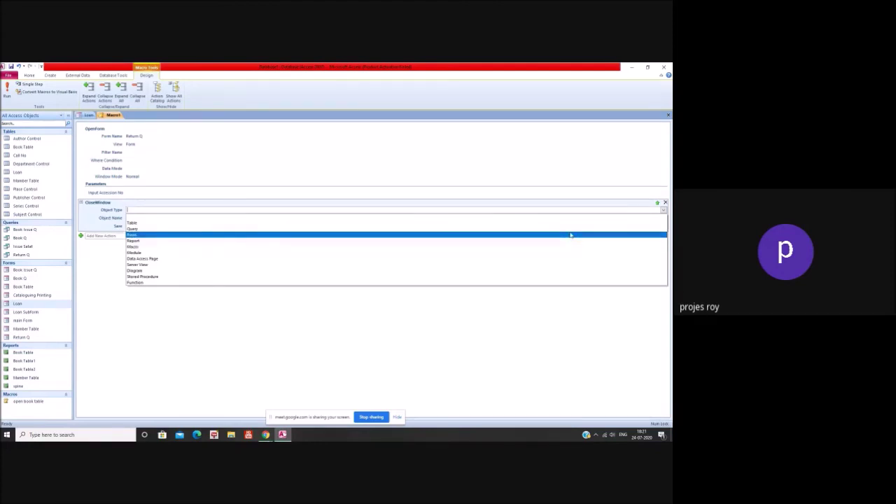
left_click(570, 235)
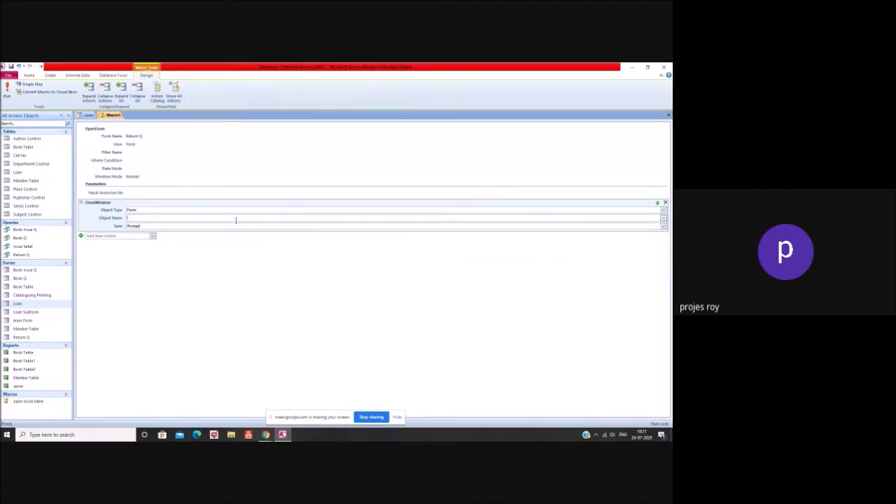
left_click(663, 219)
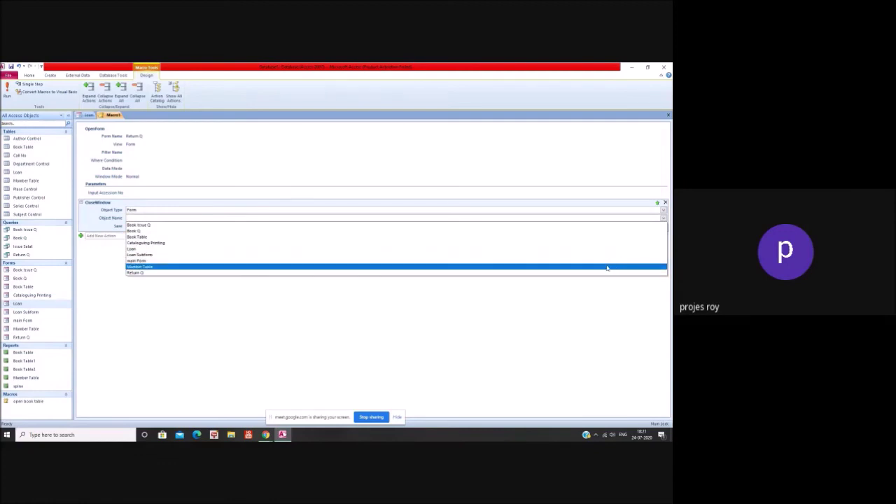
left_click(564, 251)
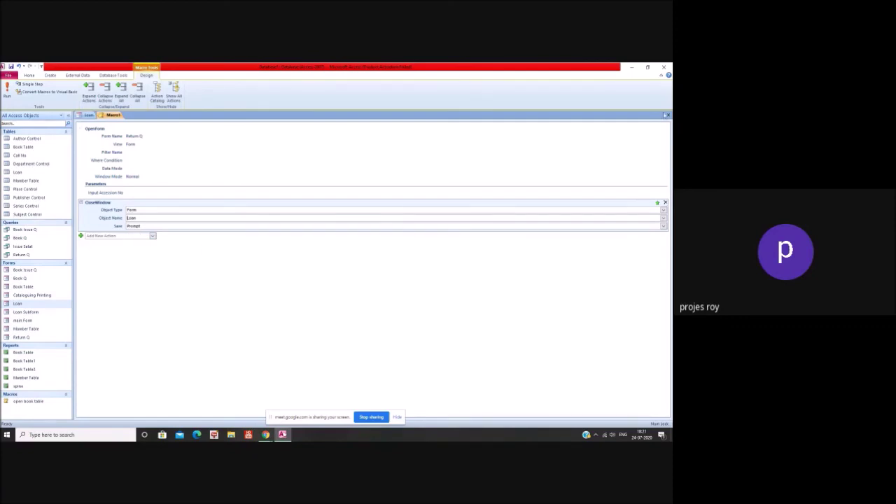
Close the new macro and save it under the name Macro1.
left_click(667, 115)
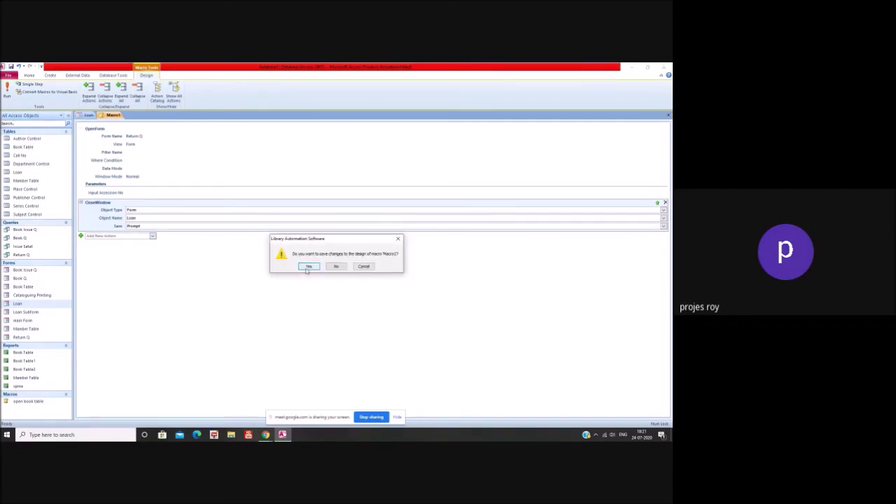
left_click(309, 267)
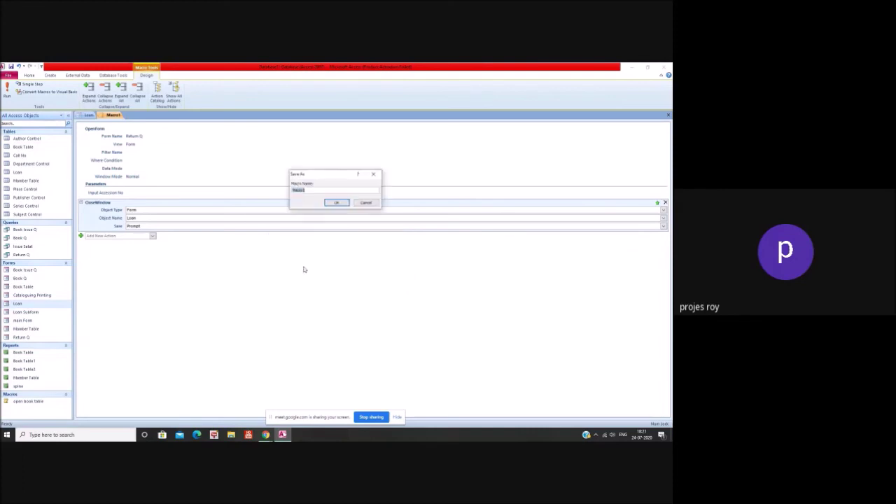
left_click(340, 204)
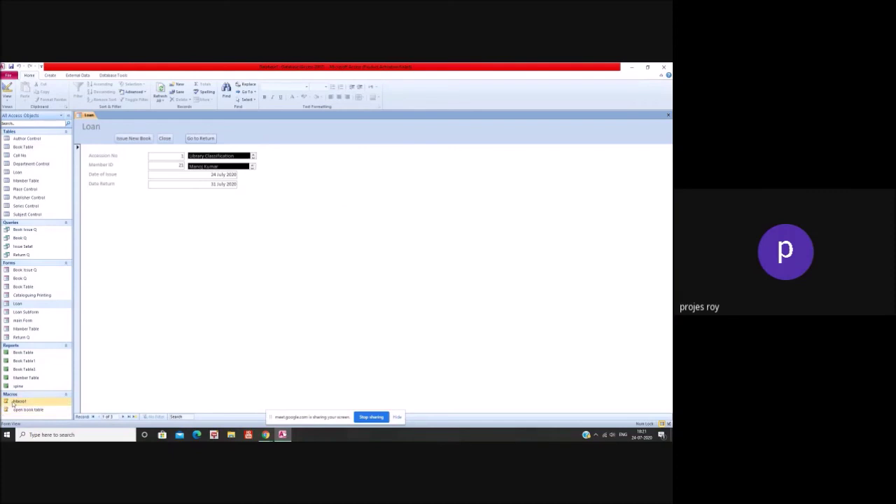
Run Macro1 for accession number 1 to test that it switches from the Loan form to Return Q.
double_click(19, 402)
type("1")
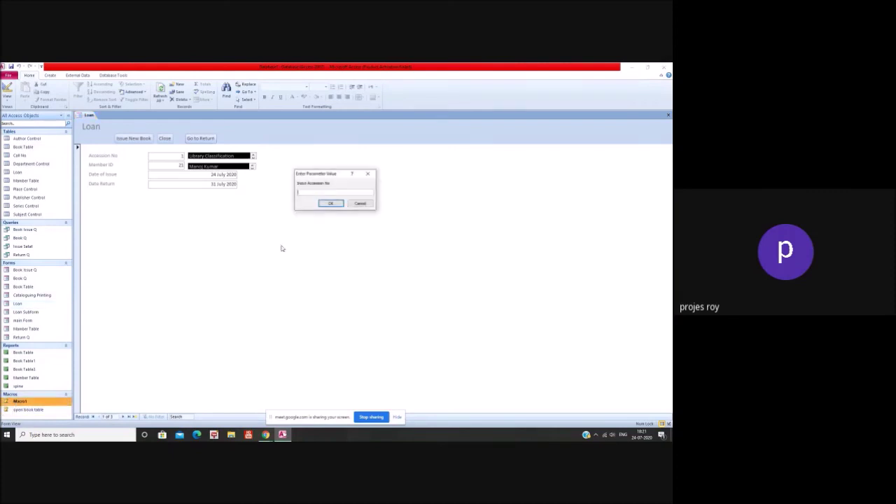
left_click(327, 205)
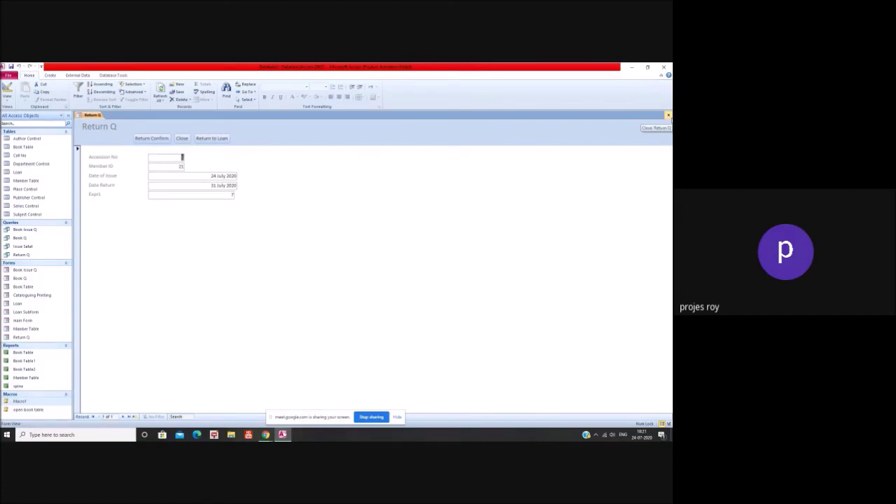
Reopen the Loan form and close the Return Q form.
double_click(30, 304)
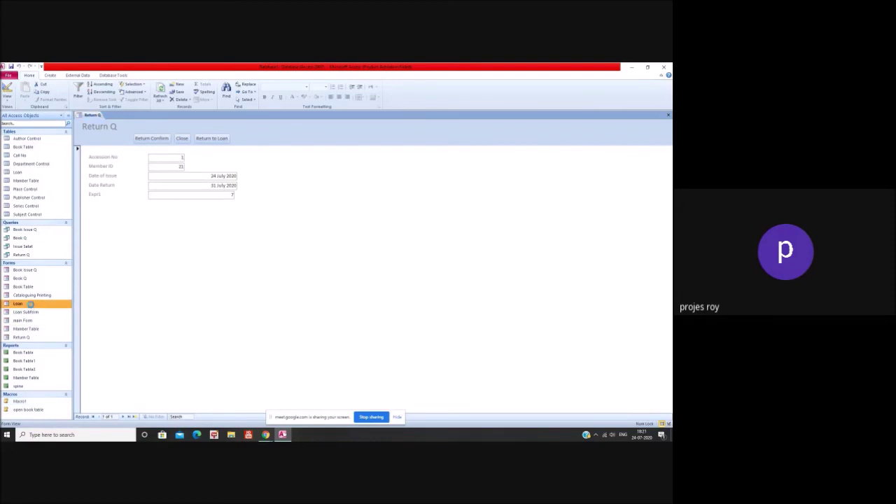
left_click(94, 116)
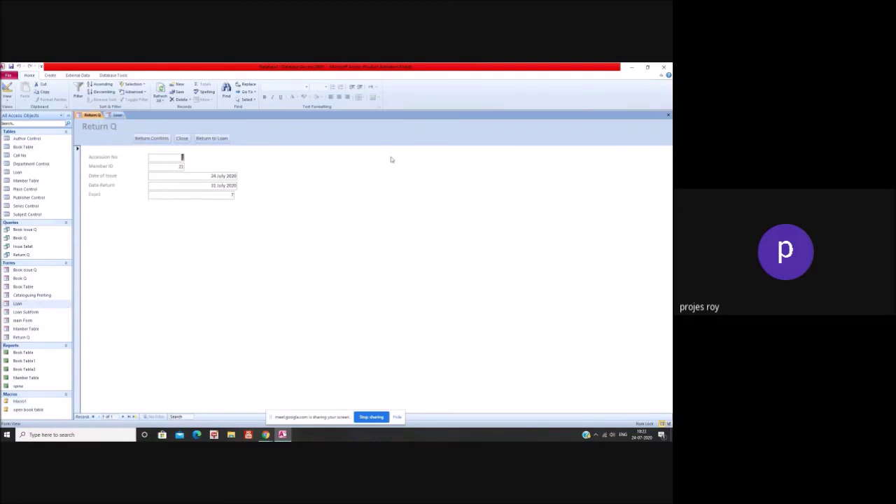
left_click(669, 116)
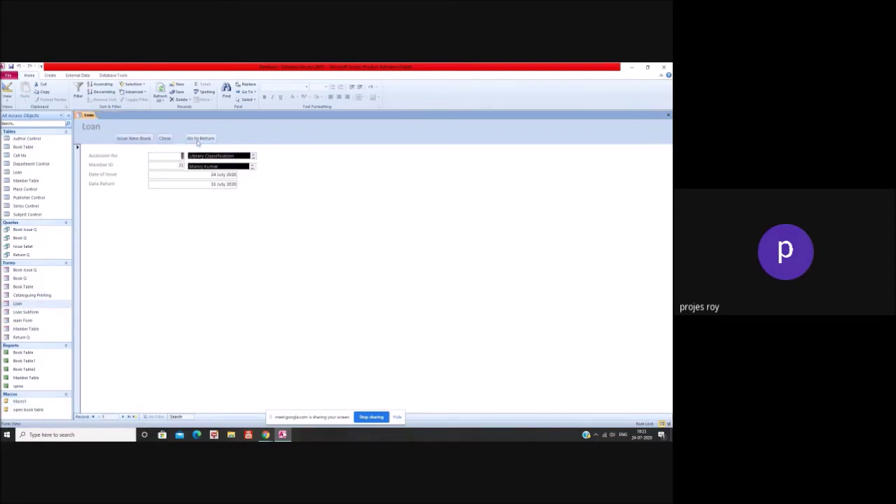
Run Go to Return from the Loan form for accession number 1 and close the Return Q form to compare with the macro.
left_click(198, 139)
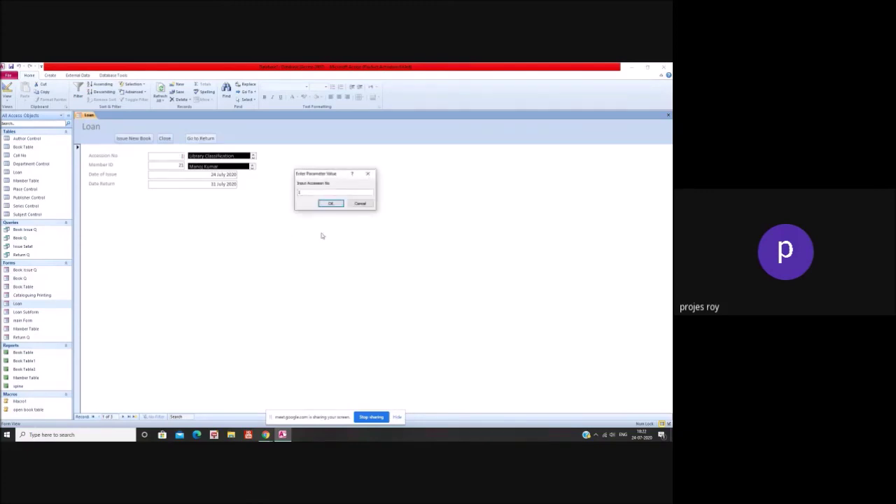
left_click(331, 203)
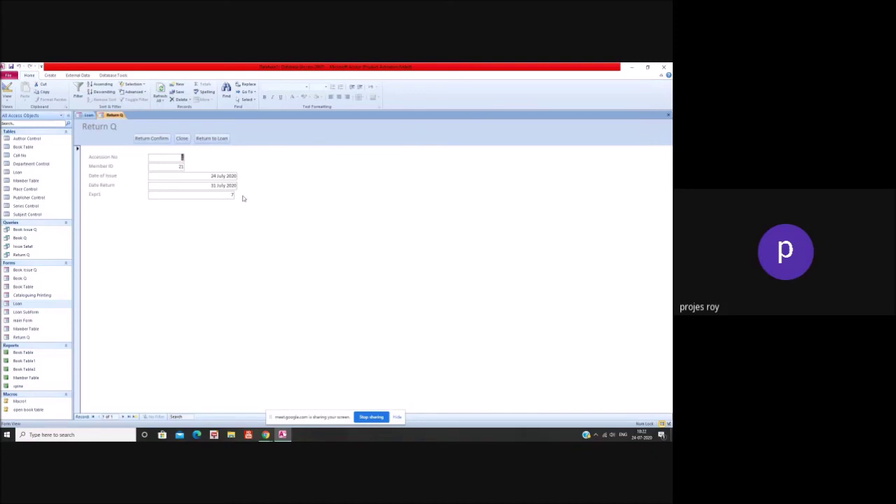
left_click(668, 116)
Show the Loan form in Design View and draw a command button in the form header beside Go to Return.
right_click(301, 187)
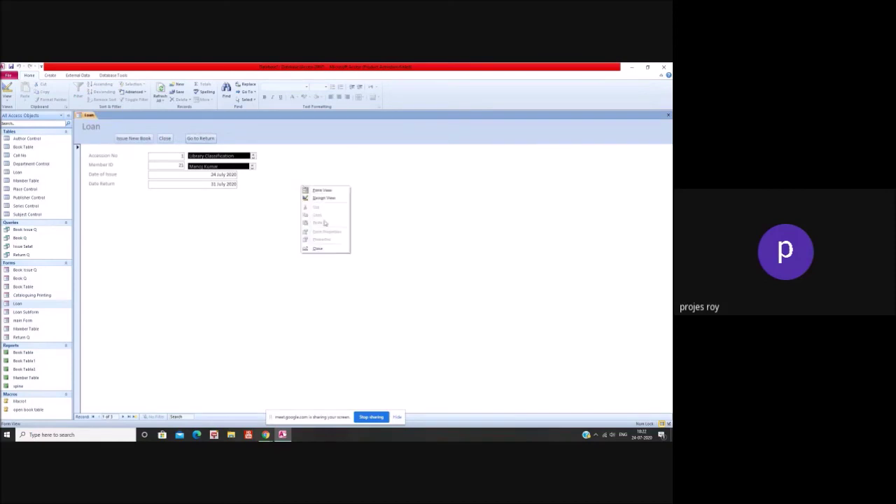
left_click(323, 198)
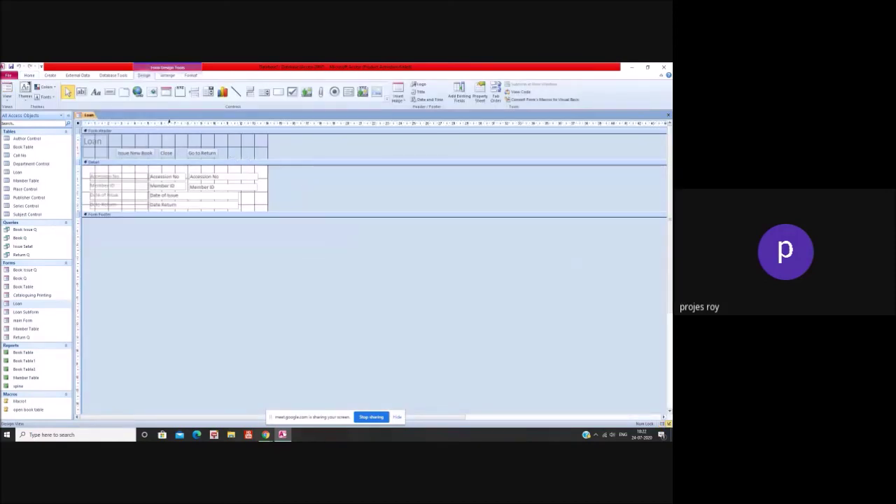
left_click(110, 92)
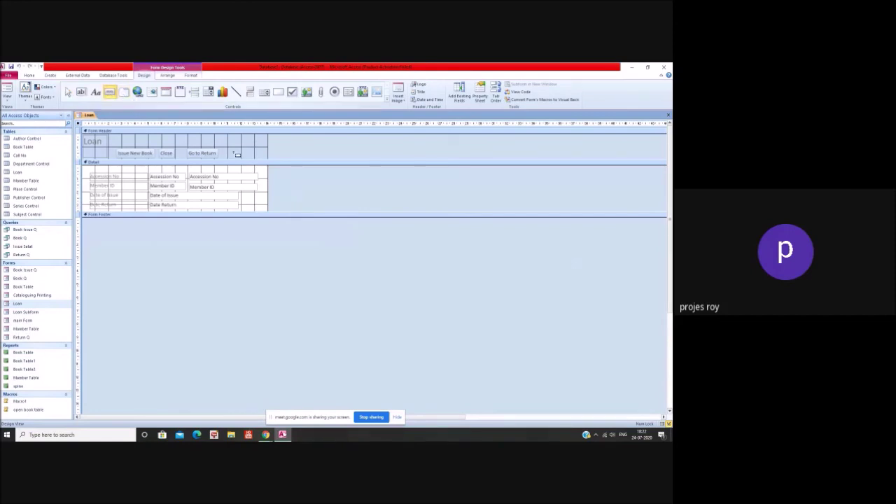
left_click_drag(225, 147, 260, 160)
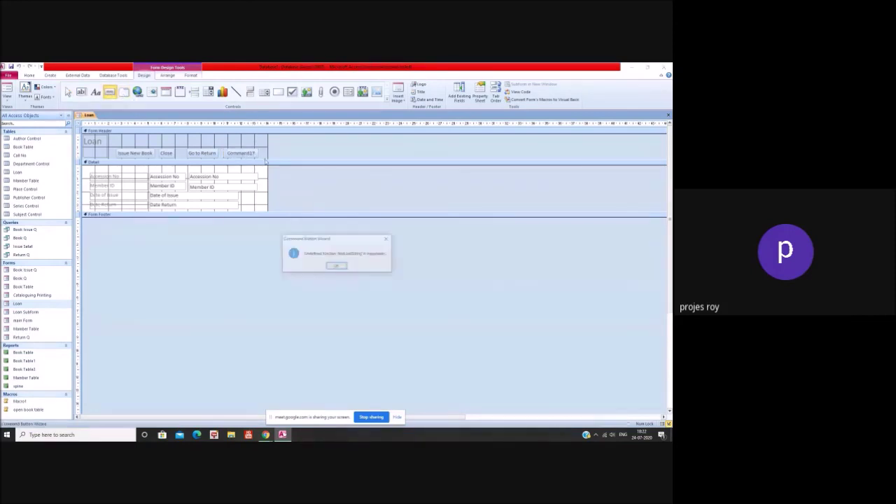
Complete the Command Button Wizard with the Miscellaneous action Run Macro and the button text Macro1.
left_click(336, 266)
left_click(332, 221)
left_click(336, 267)
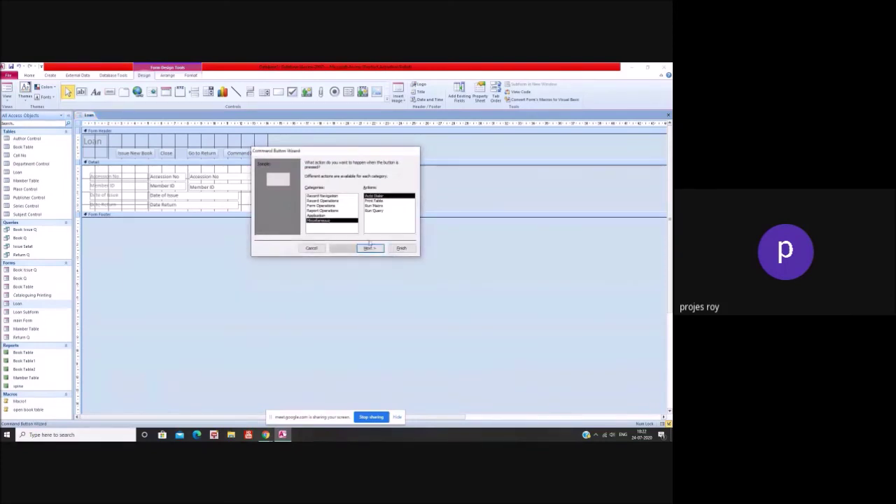
left_click(382, 206)
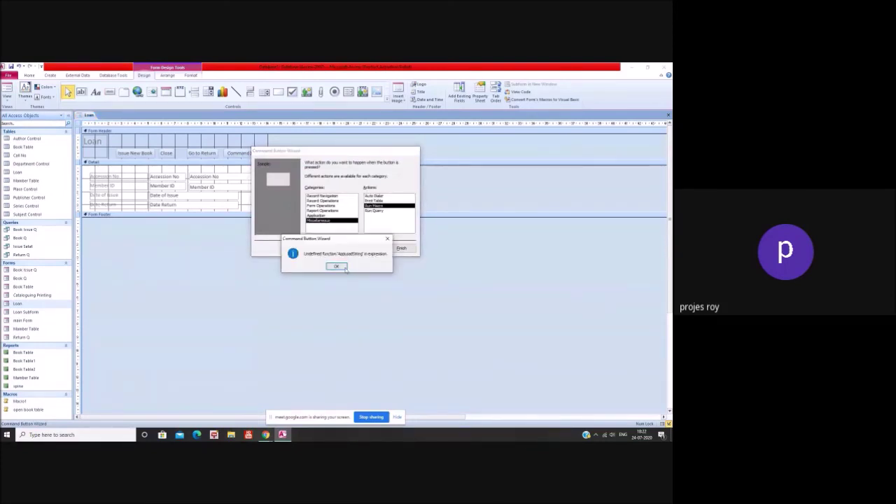
left_click(342, 267)
left_click(370, 249)
left_click(344, 189)
type("Macro1")
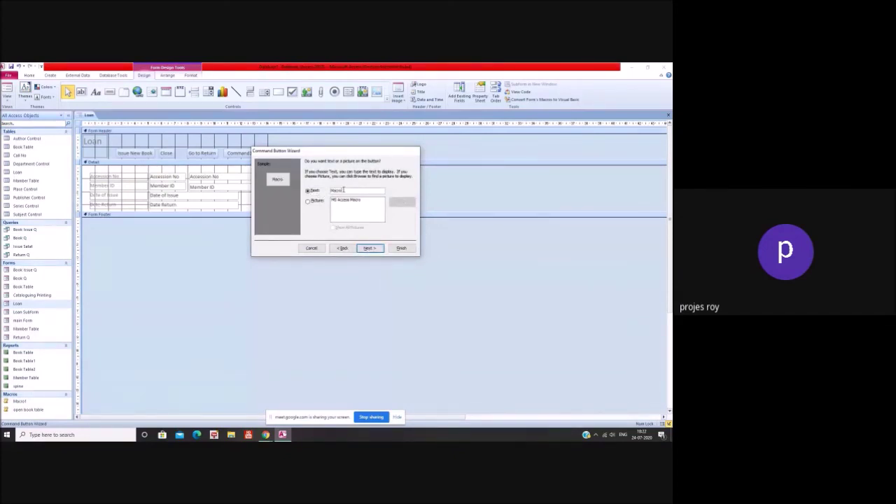
left_click(371, 249)
left_click(402, 249)
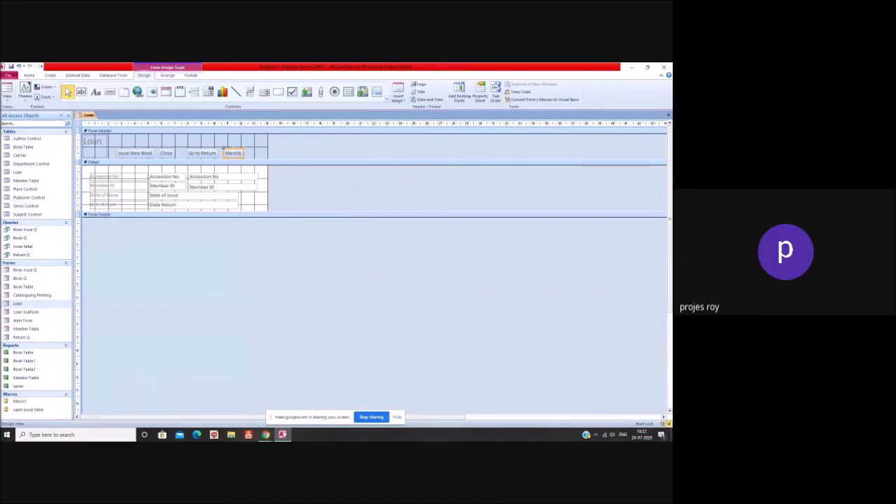
Set the new button's On Click event to Macro1 and close its property sheet.
right_click(232, 153)
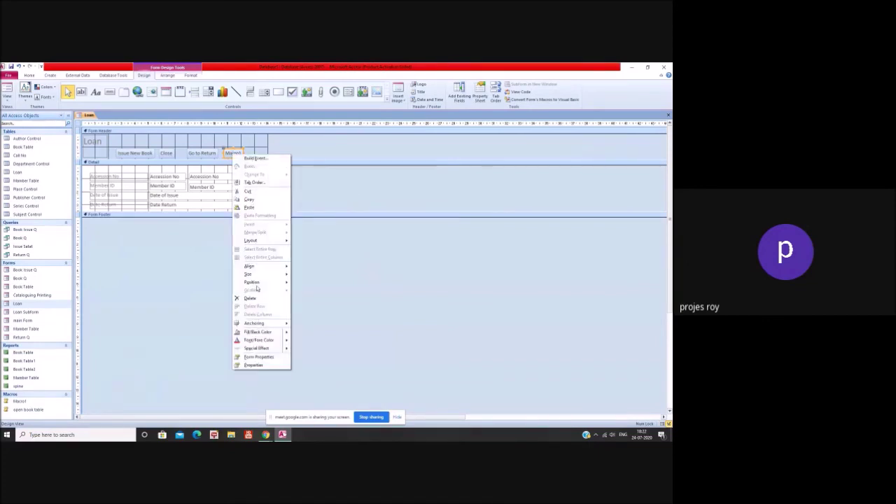
left_click(259, 364)
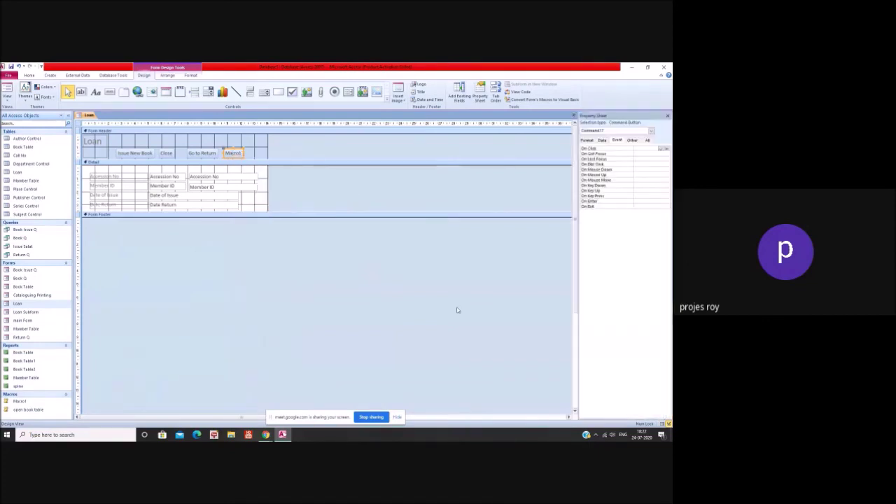
left_click(663, 150)
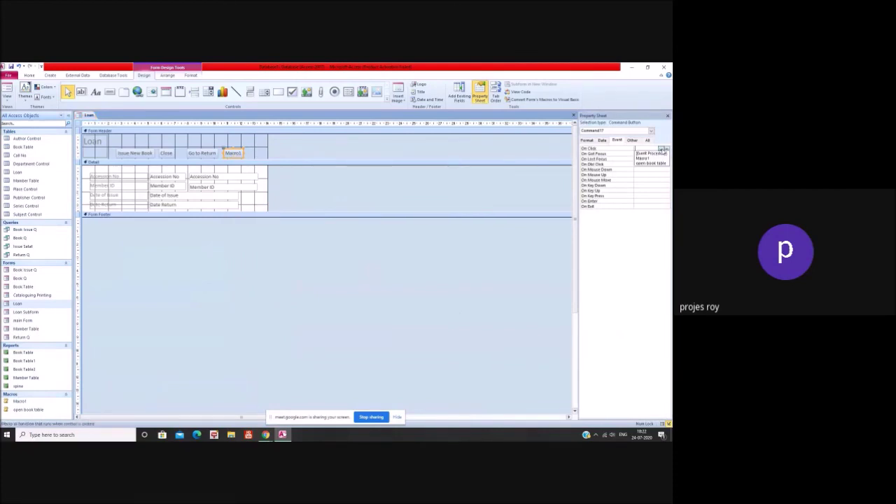
left_click(651, 158)
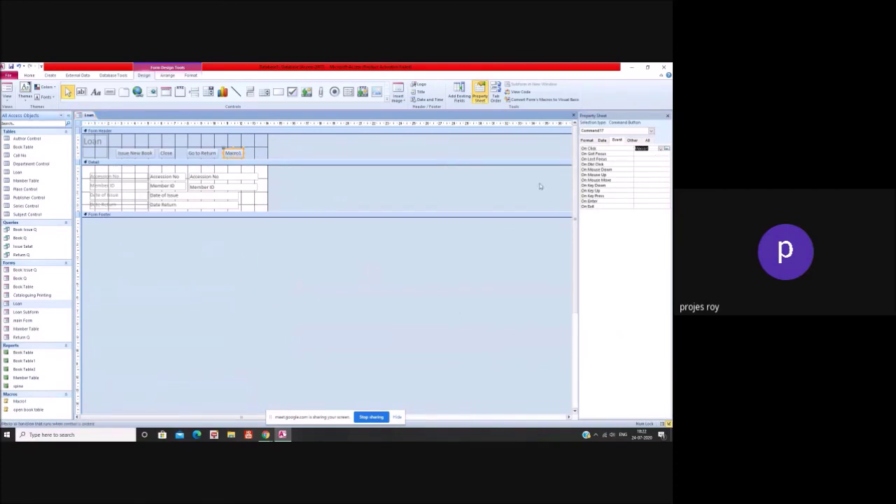
left_click(669, 115)
left_click(326, 308)
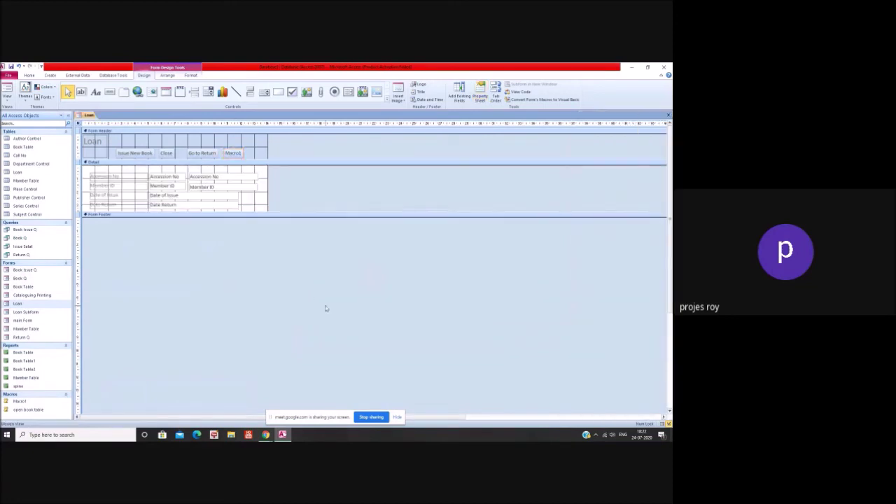
Close the Loan form with its design changes saved and reopen it in Form View.
left_click(668, 115)
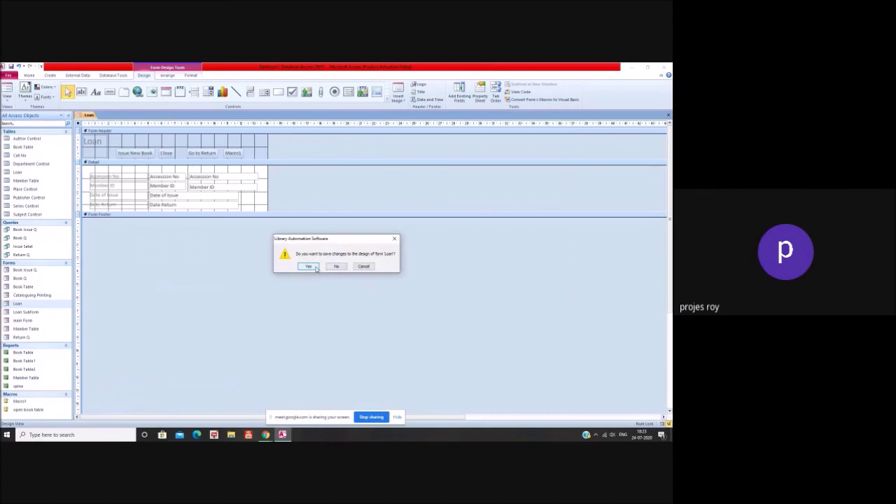
left_click(310, 269)
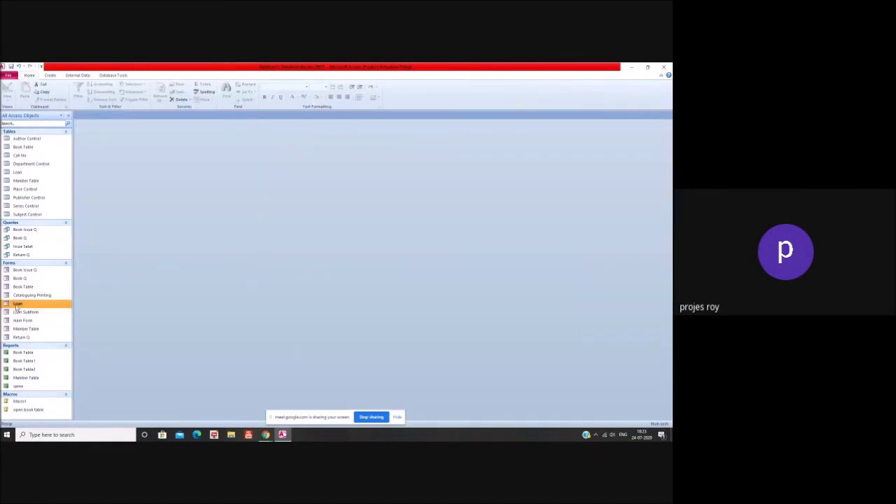
double_click(16, 305)
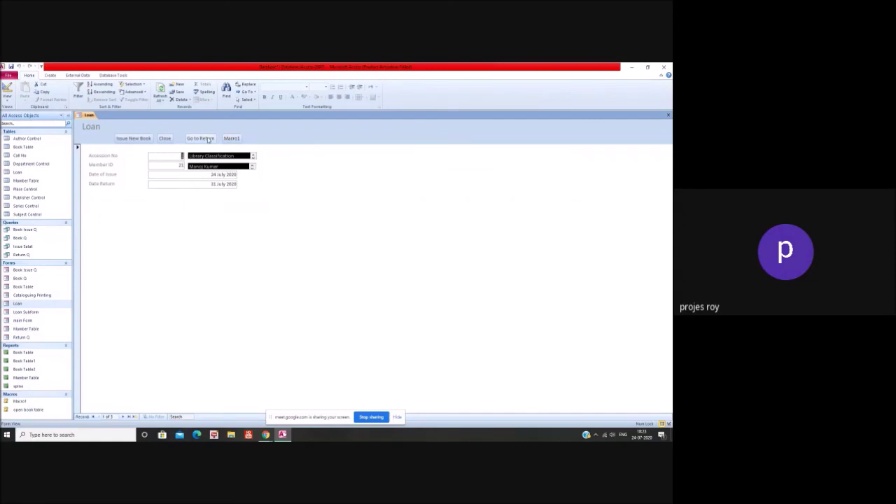
Test the Go to Return button again for accession number 1 and close the Return Q form.
left_click(201, 139)
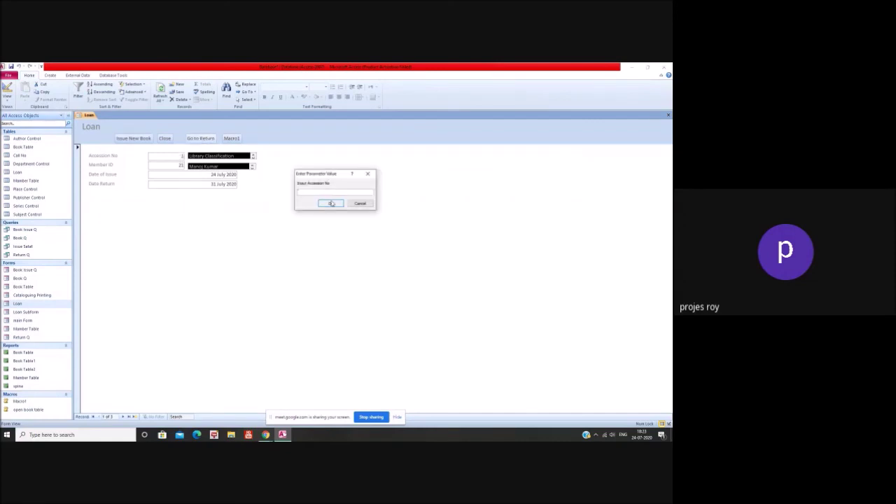
left_click(332, 203)
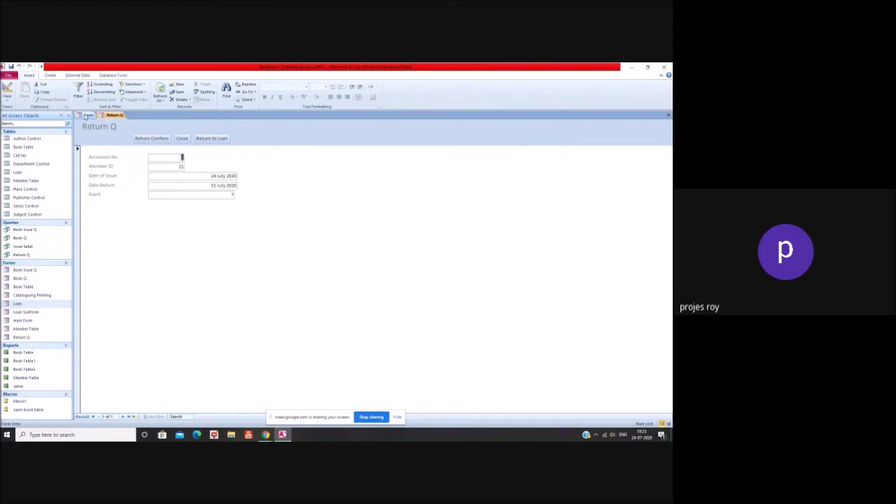
left_click(188, 140)
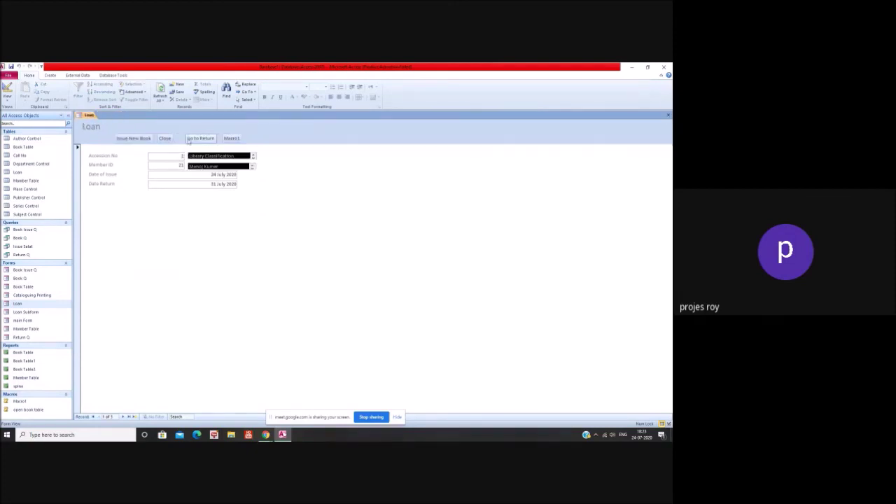
Test the Loan form's Macro1 button with accession number 1 and close the Return Q form.
left_click(233, 138)
type("1")
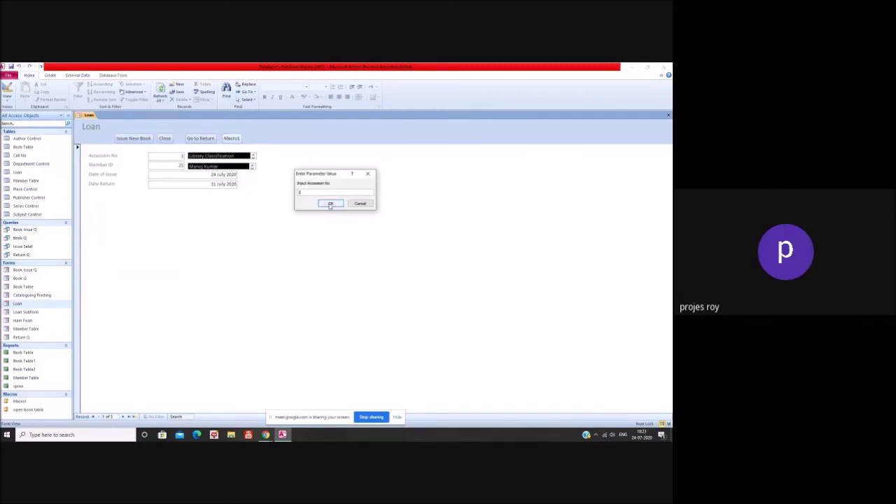
left_click(331, 204)
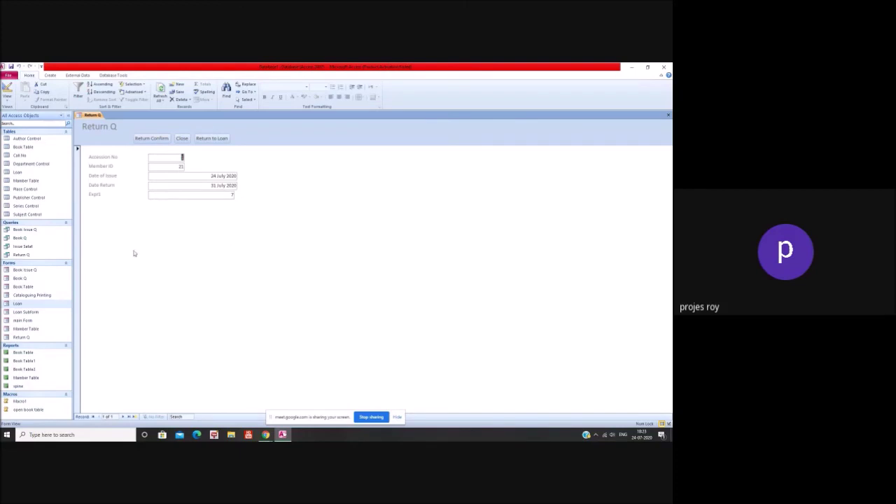
left_click(185, 140)
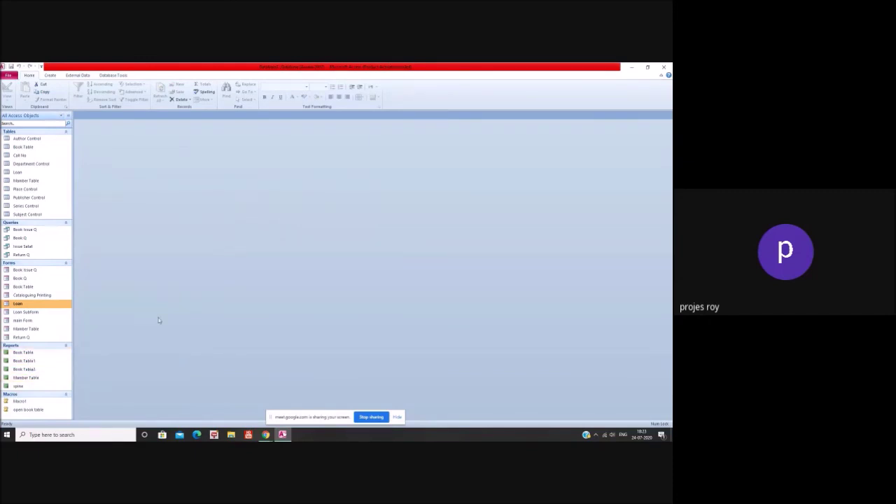
Open the main Form and switch it to Design View.
double_click(31, 320)
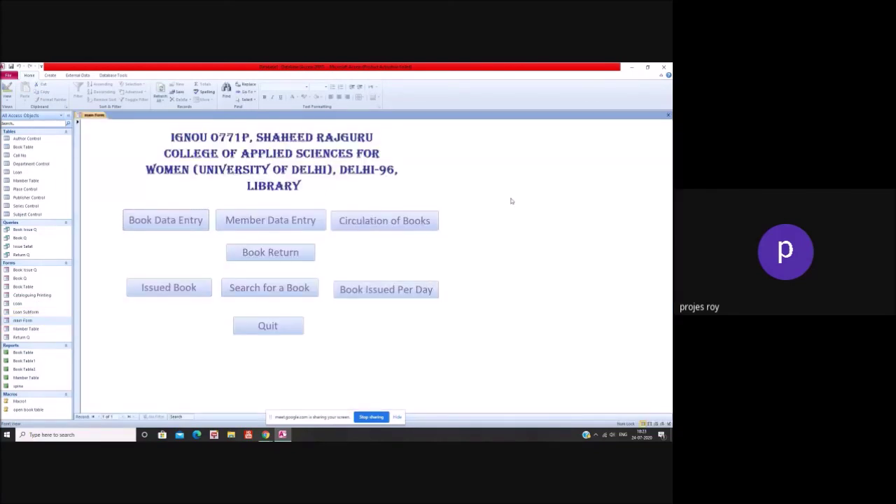
right_click(512, 201)
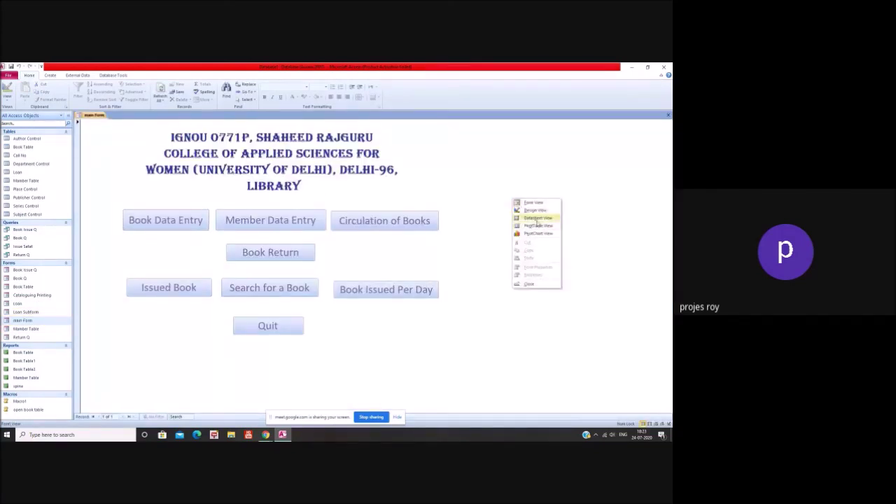
left_click(536, 210)
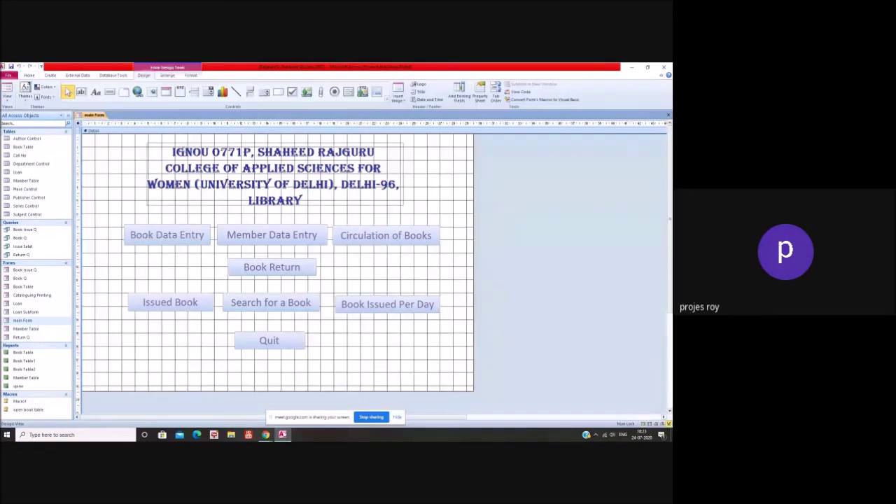
Draw a command button left of Quit and assign it the Preview Report action from Report Operations.
left_click(110, 92)
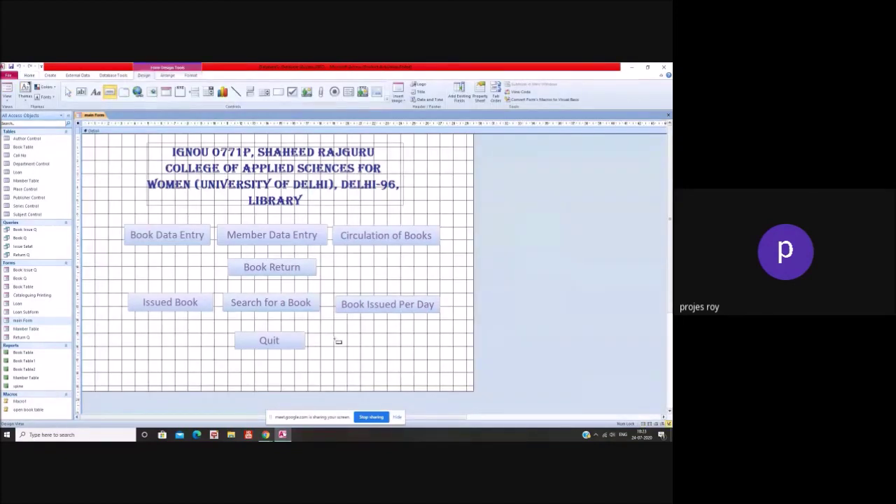
left_click_drag(145, 329, 211, 350)
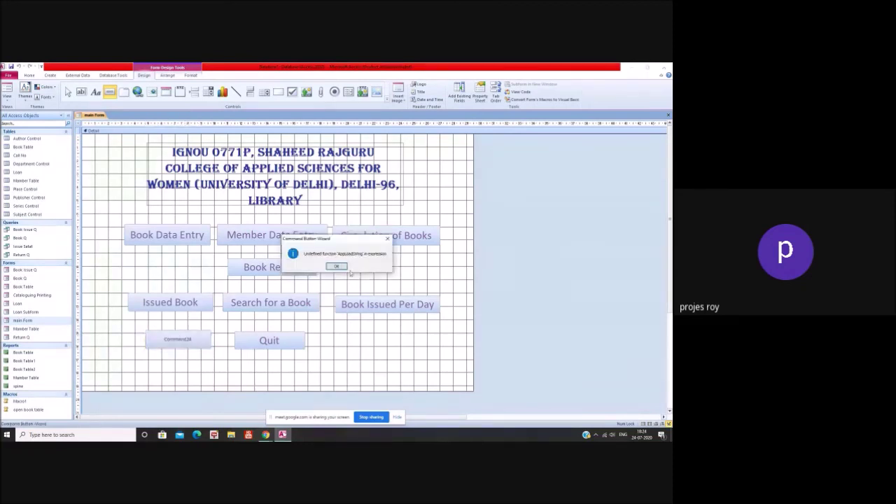
left_click(328, 220)
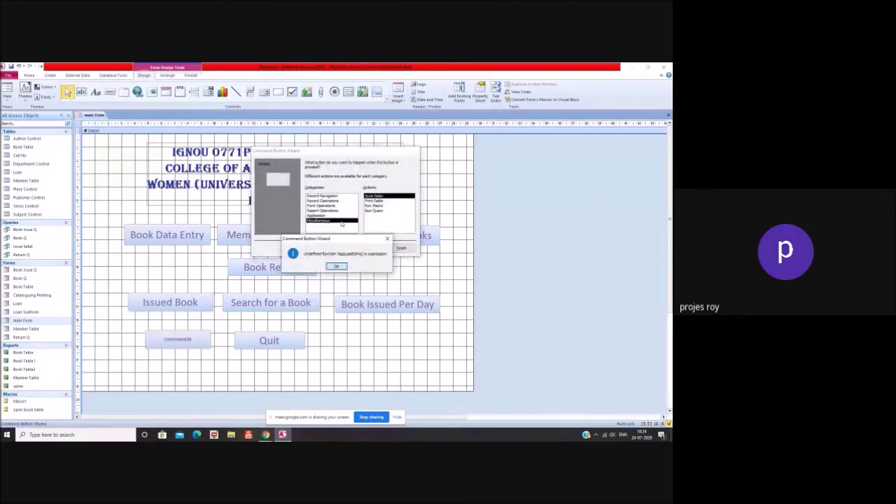
left_click(337, 268)
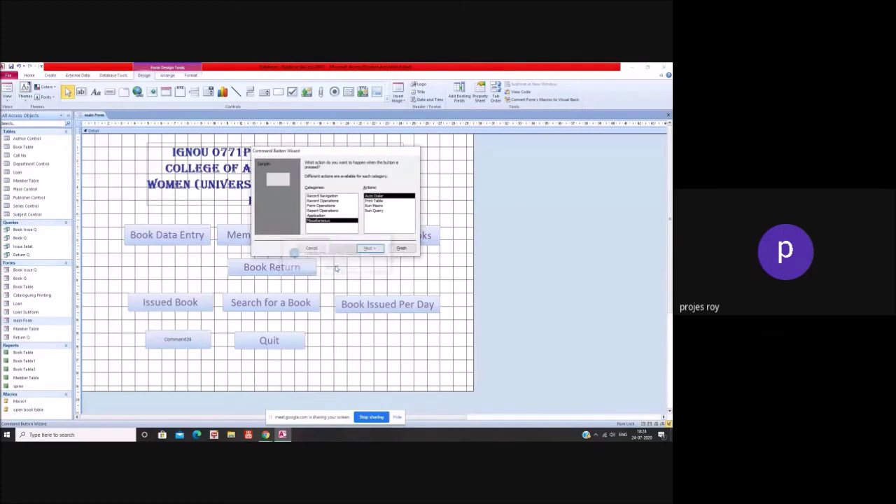
left_click(329, 210)
left_click(336, 267)
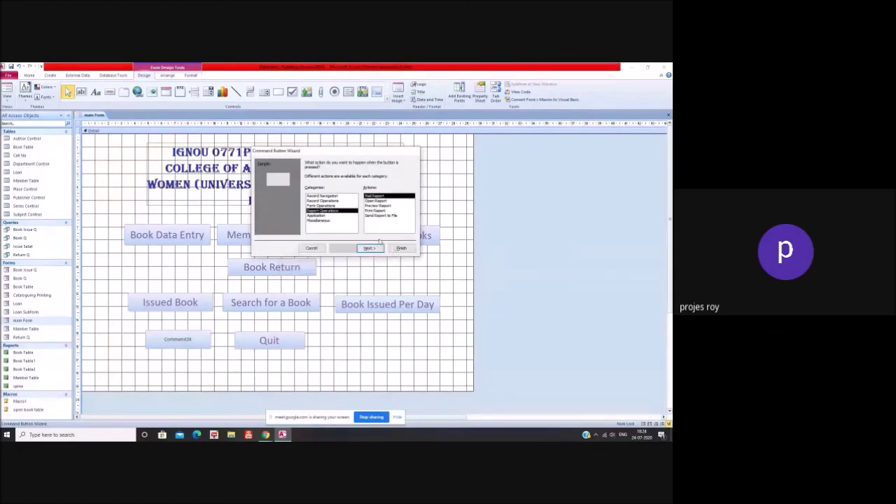
left_click(379, 205)
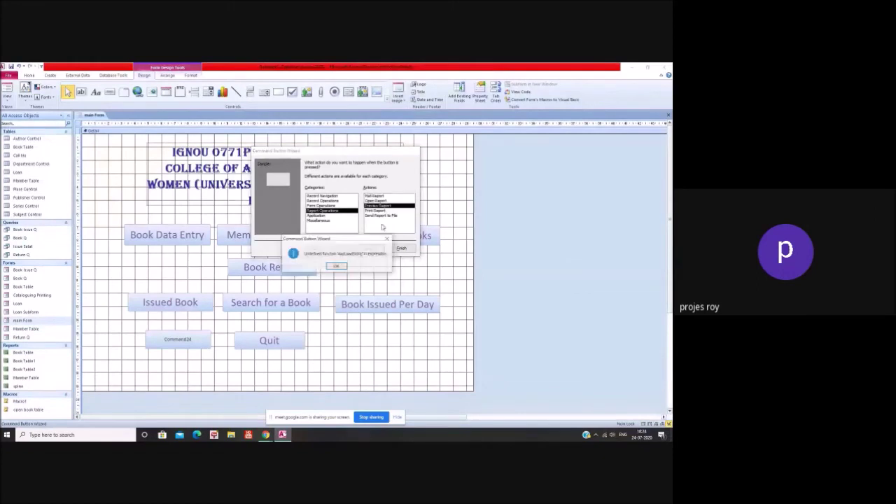
left_click(336, 267)
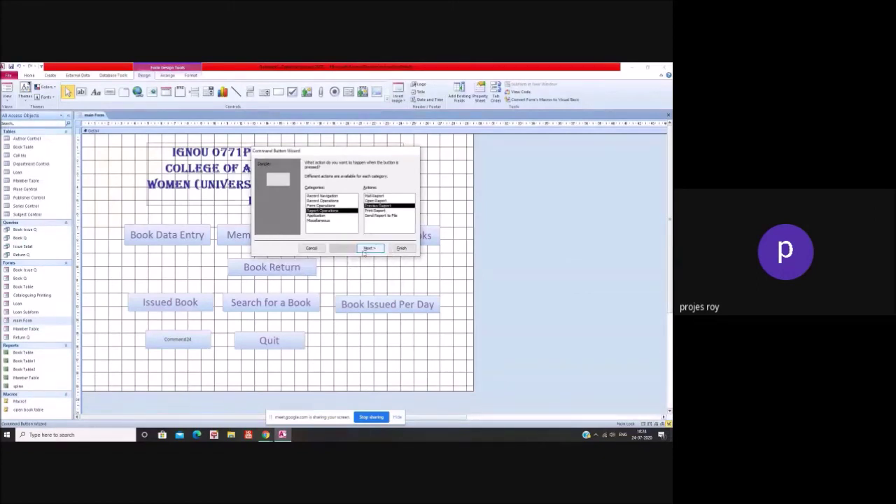
left_click(369, 248)
Give the new button the text caption Accession Register and finish the Command Button Wizard.
left_click(313, 191)
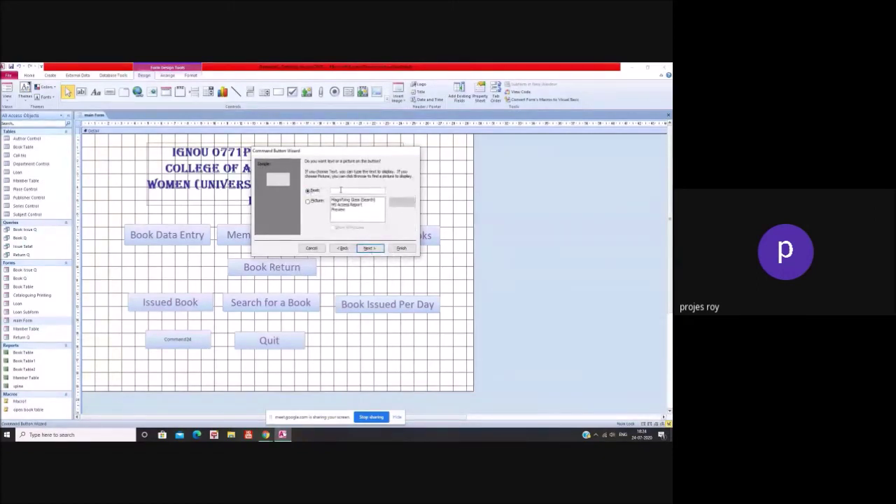
type("Book Sta")
key("BackSpace")
key("BackSpace")
key("BackSpace")
key("BackSpace")
key("BackSpace")
key("BackSpace")
key("BackSpace")
key("BackSpace")
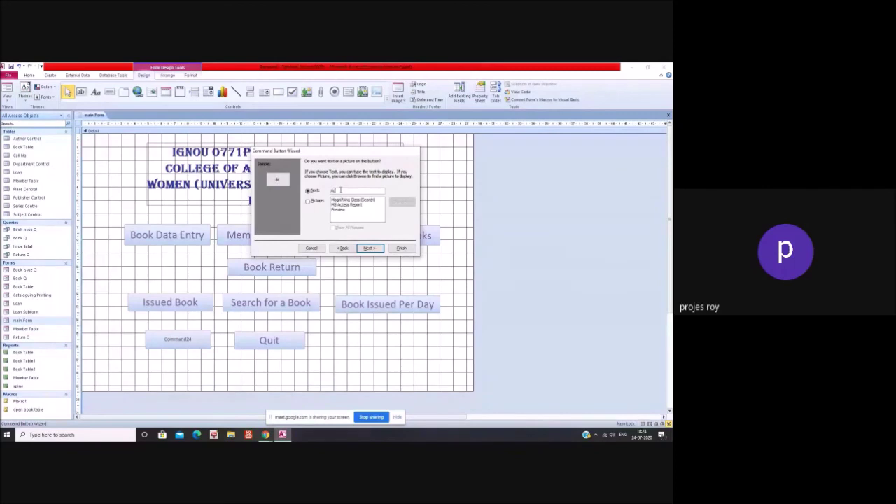
type("Accession Register")
left_click(370, 248)
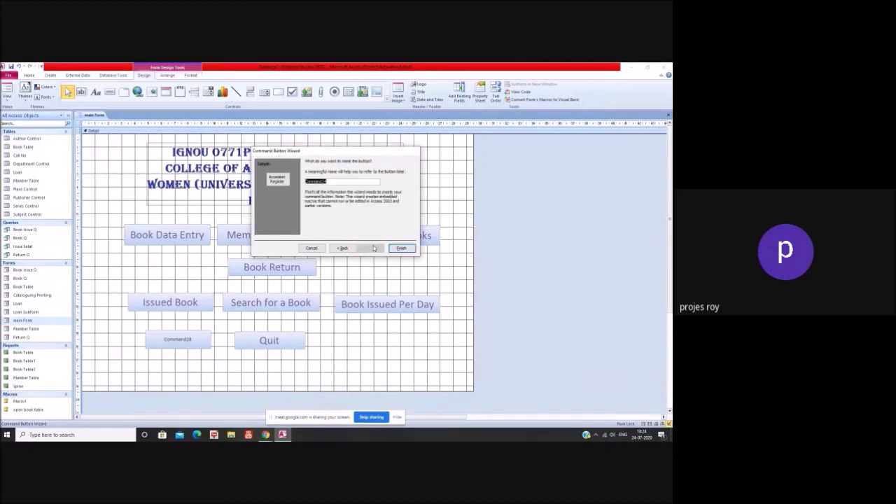
left_click(402, 249)
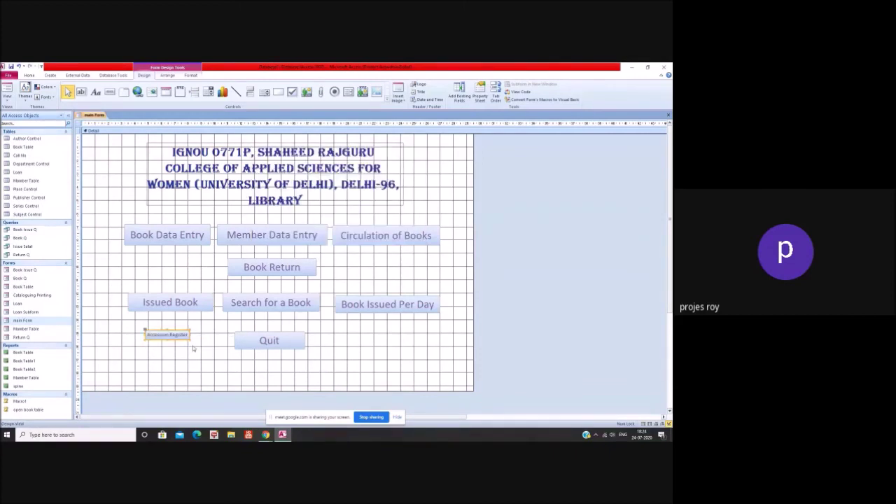
Open the property sheet of the Accession Register button.
right_click(175, 336)
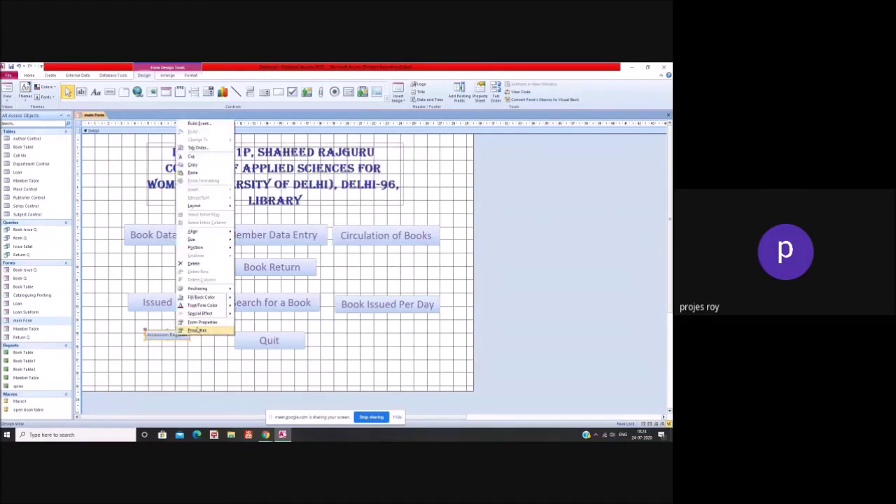
left_click(203, 331)
left_click(662, 149)
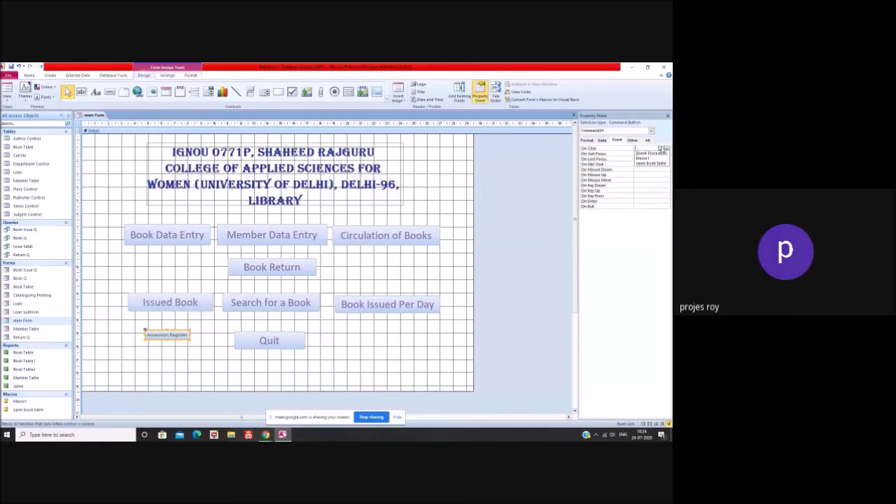
left_click(667, 149)
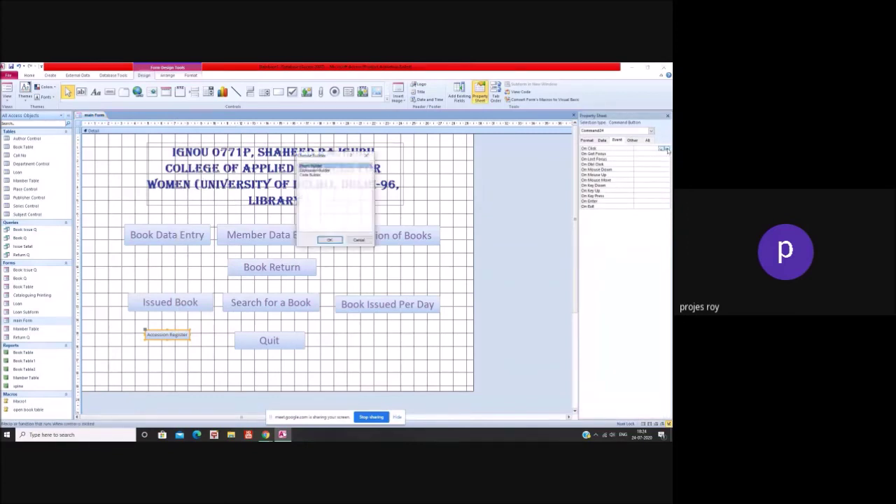
left_click(359, 240)
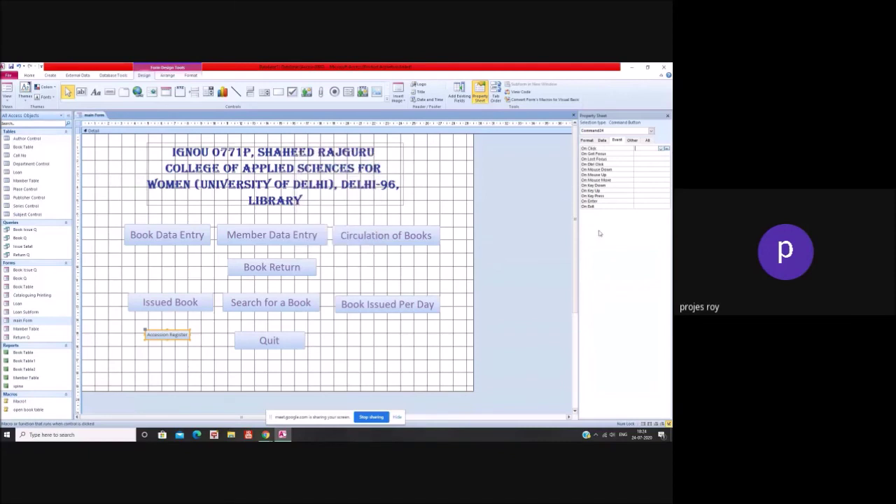
left_click(667, 149)
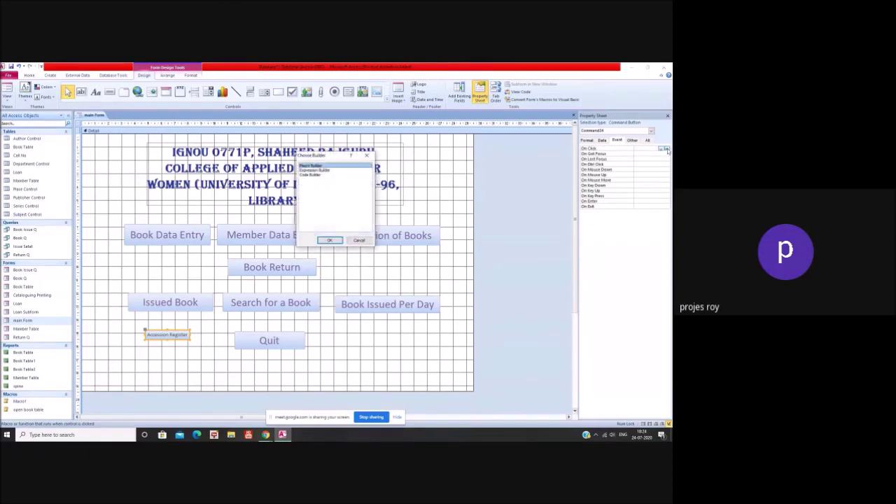
left_click(358, 241)
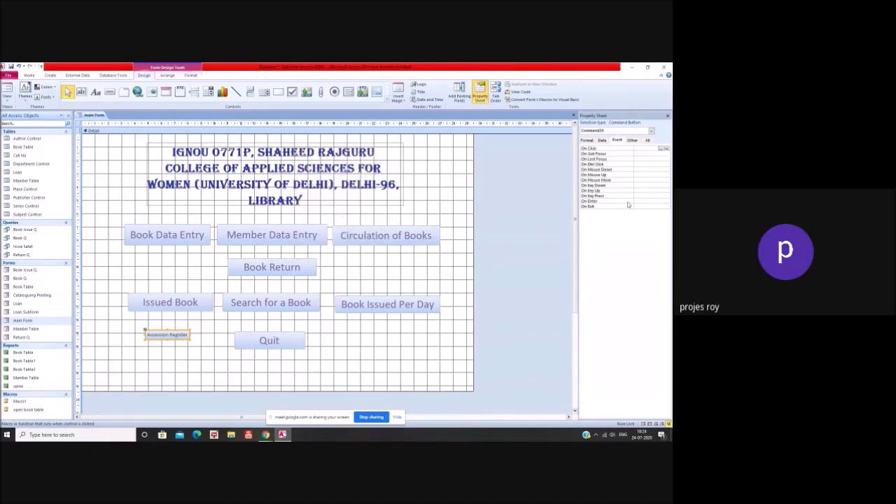
left_click(481, 256)
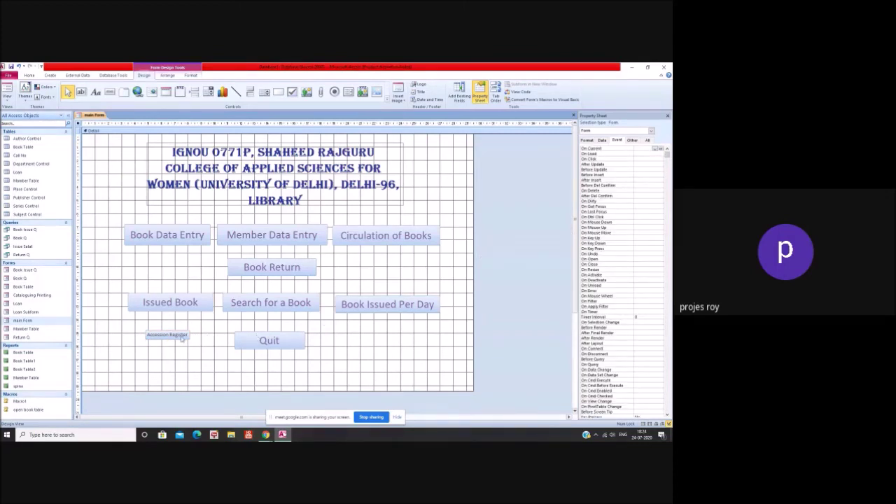
Set the report name in the Accession Register button's On Click embedded macro to Book Table, then save and close the macro.
left_click(184, 339)
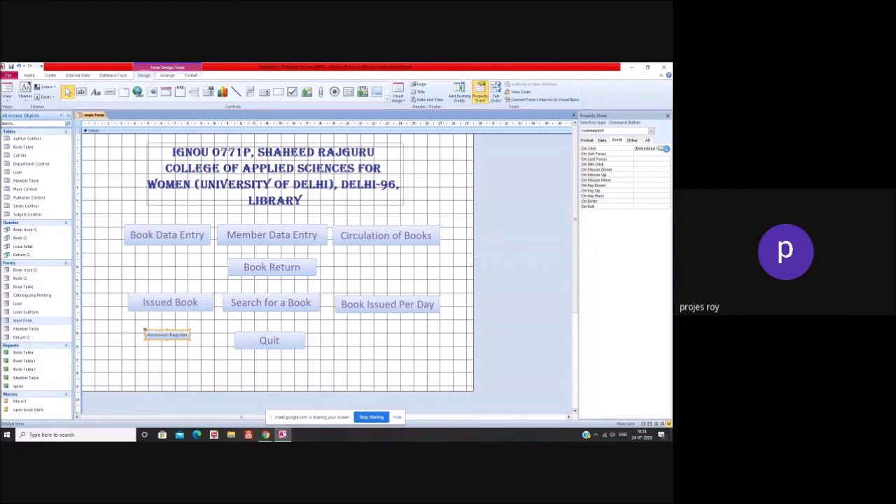
left_click(667, 149)
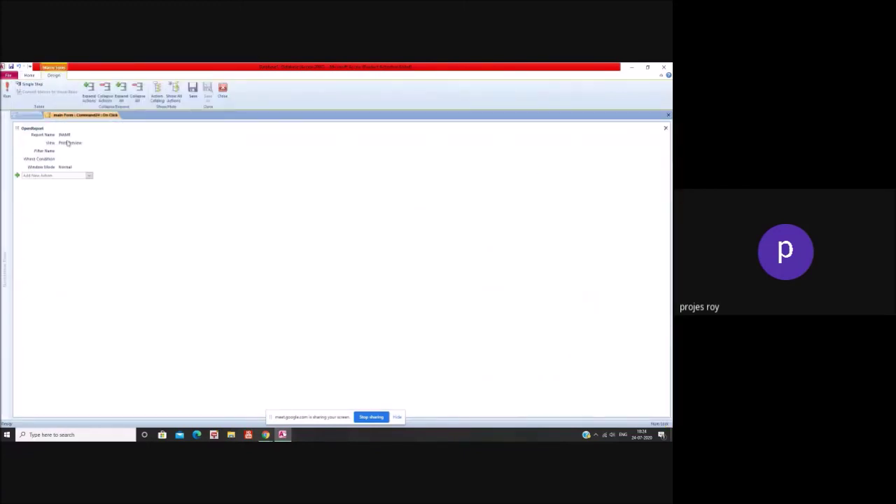
left_click(74, 136)
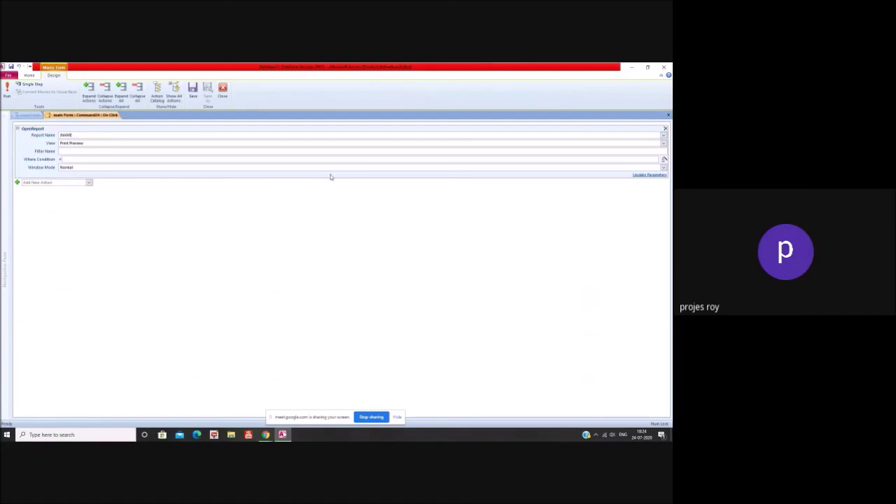
left_click(663, 135)
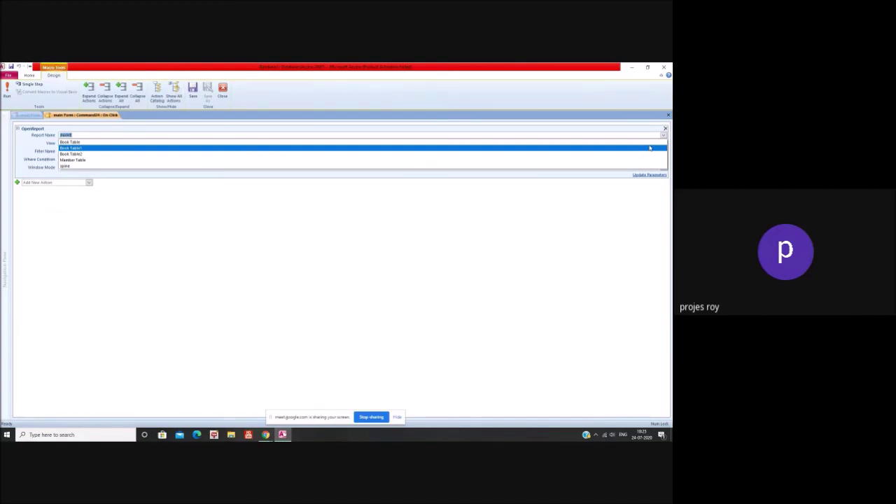
left_click(649, 145)
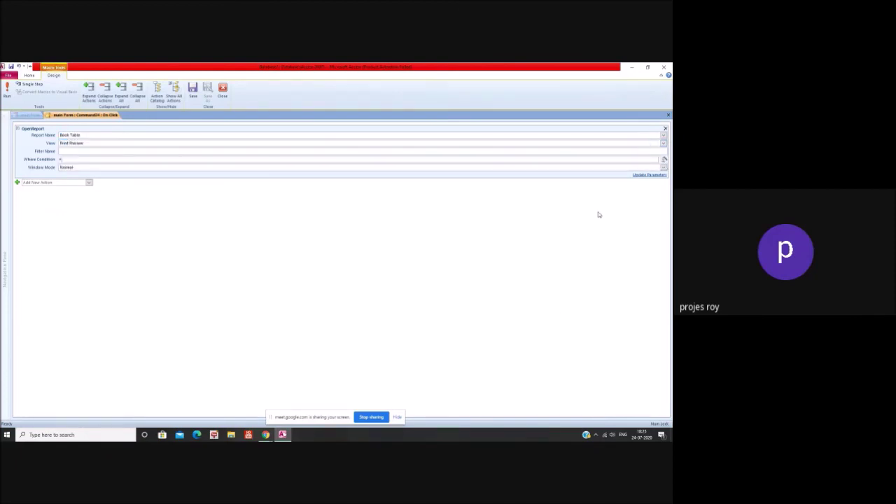
left_click(668, 115)
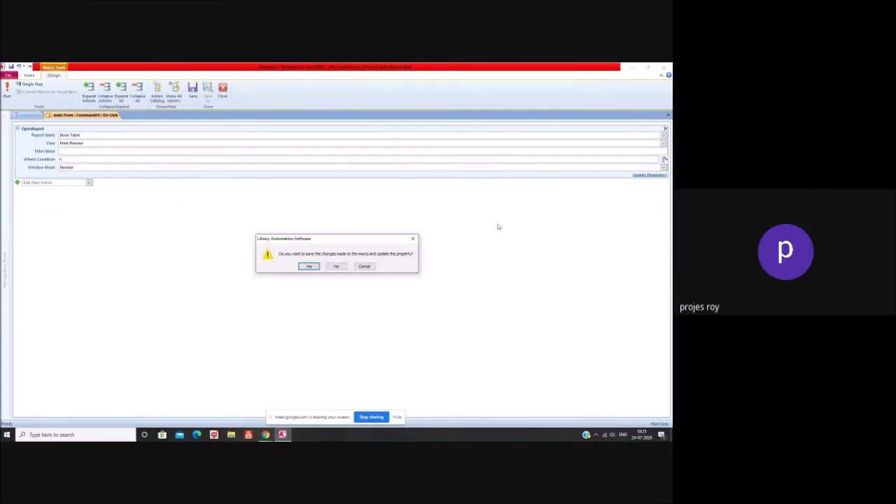
left_click(309, 267)
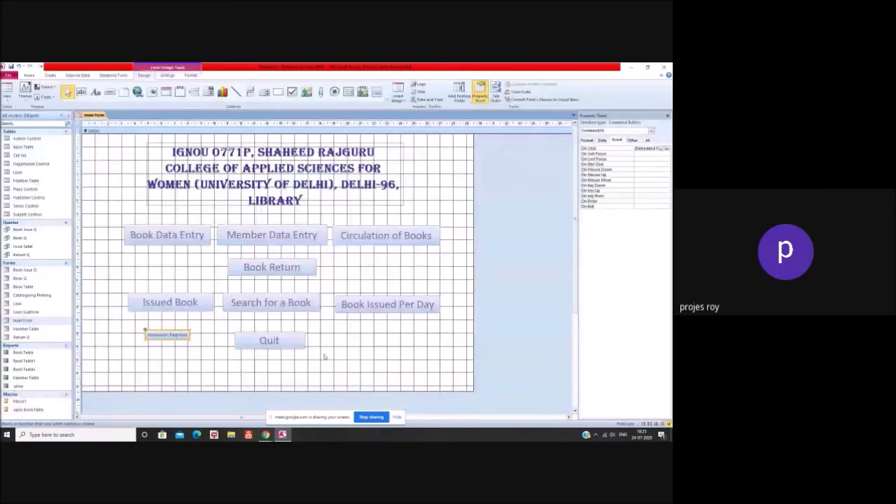
Review the Accession Register button's format properties and close the property sheet.
left_click(601, 140)
left_click(588, 140)
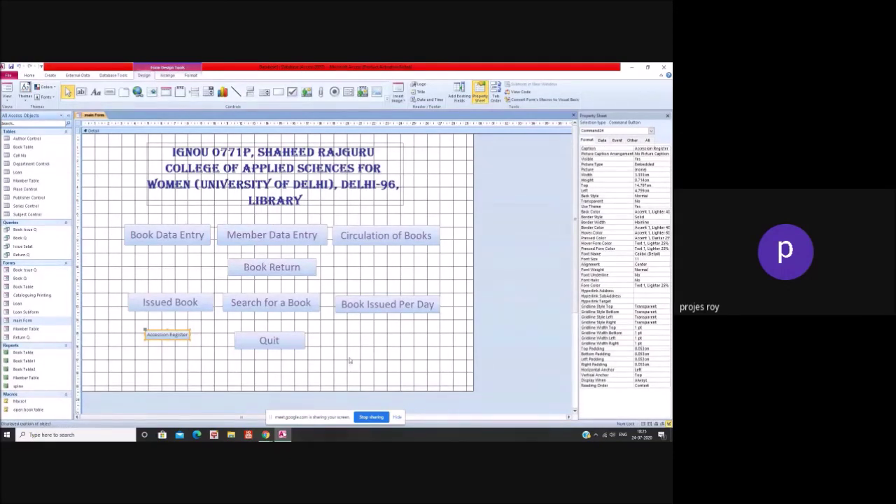
left_click(667, 116)
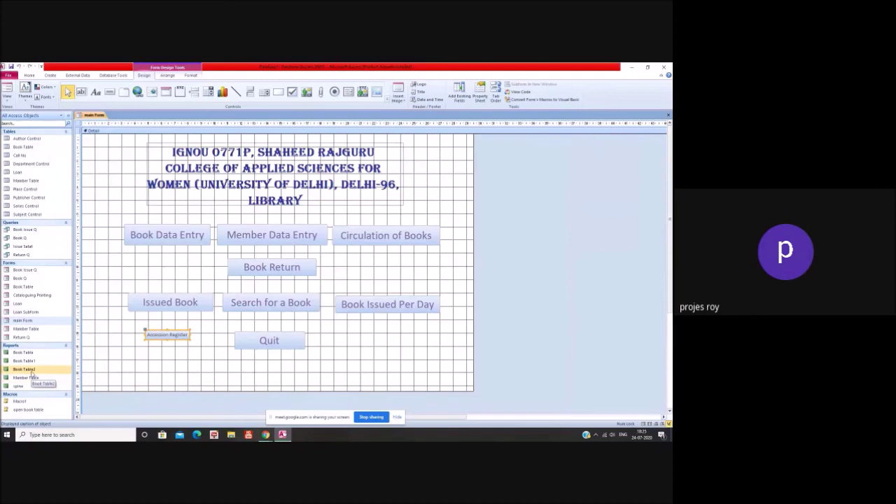
Open the Book Table2 report to check its contents and close it.
double_click(31, 371)
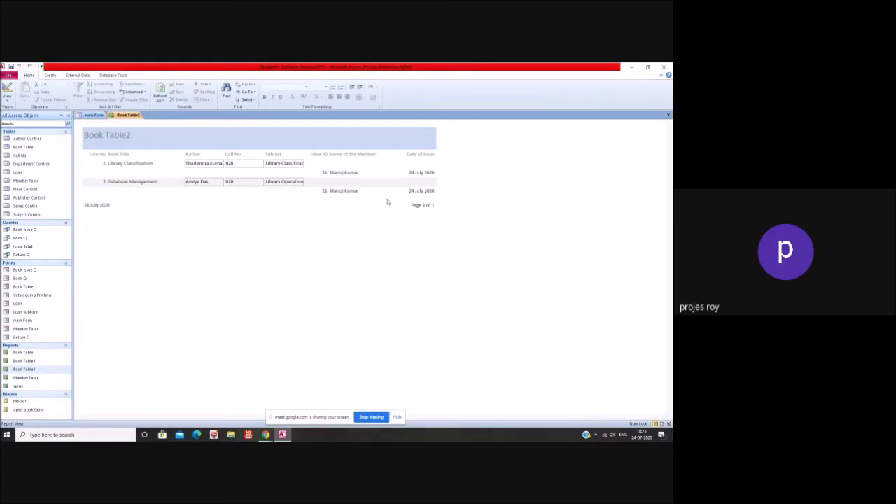
left_click(668, 114)
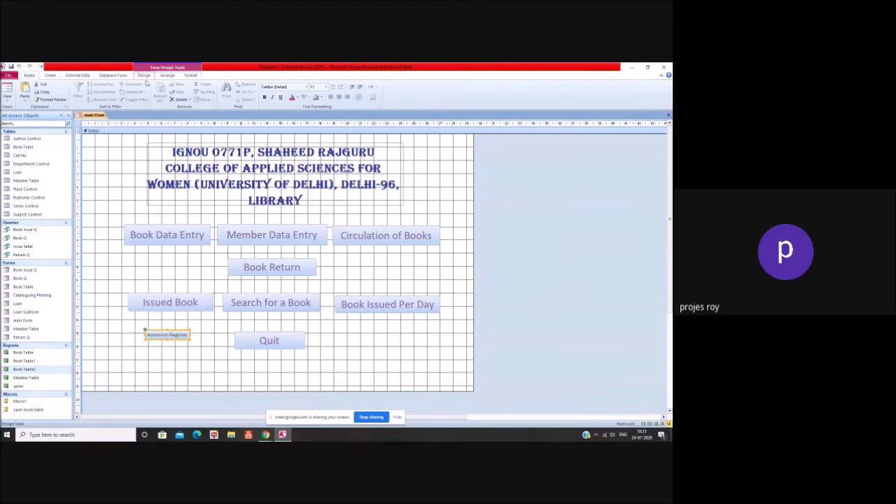
Add a command button beside the Quit button on the main form and assign it the Preview Report action from Report Operations.
left_click(144, 75)
left_click(110, 91)
left_click_drag(332, 334, 420, 346)
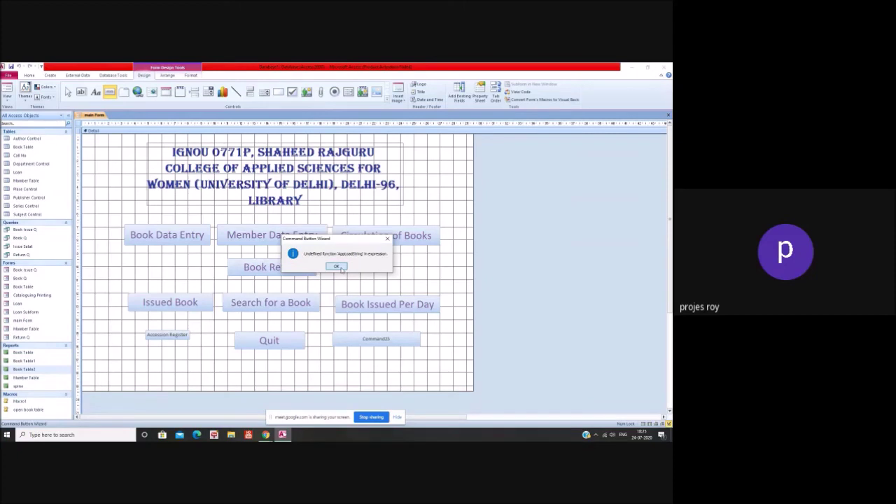
left_click(337, 267)
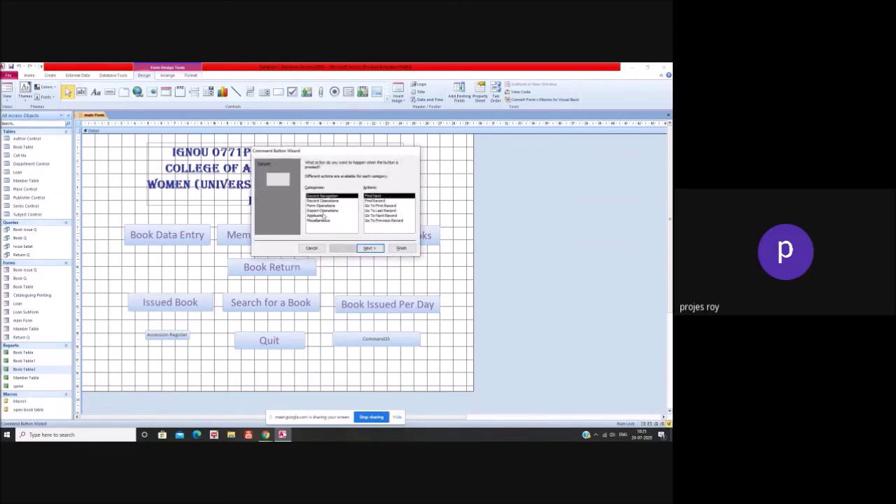
left_click(322, 211)
left_click(338, 267)
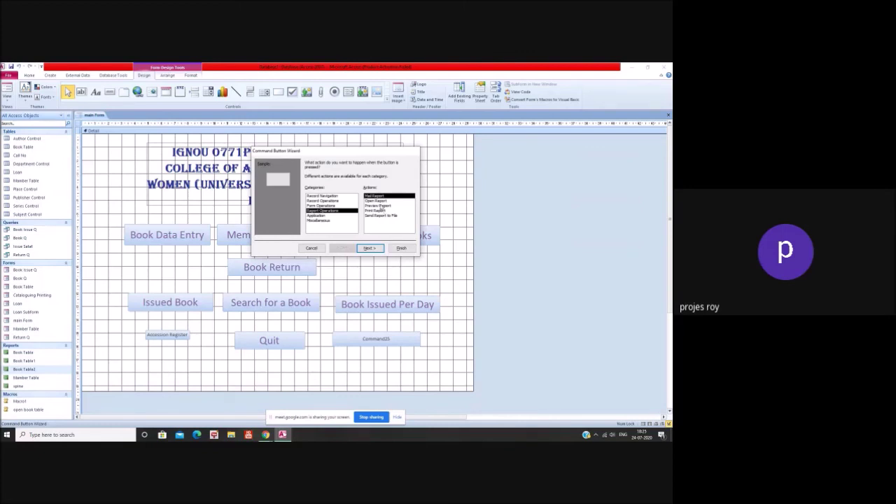
left_click(379, 206)
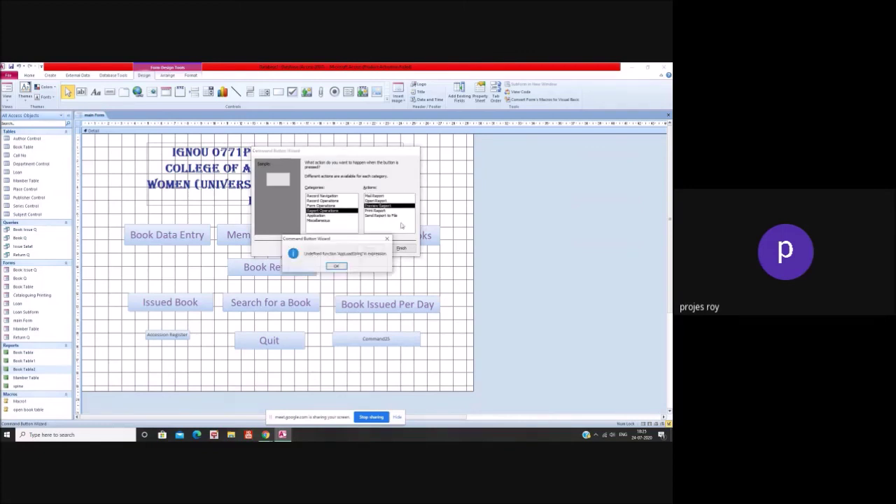
left_click(337, 266)
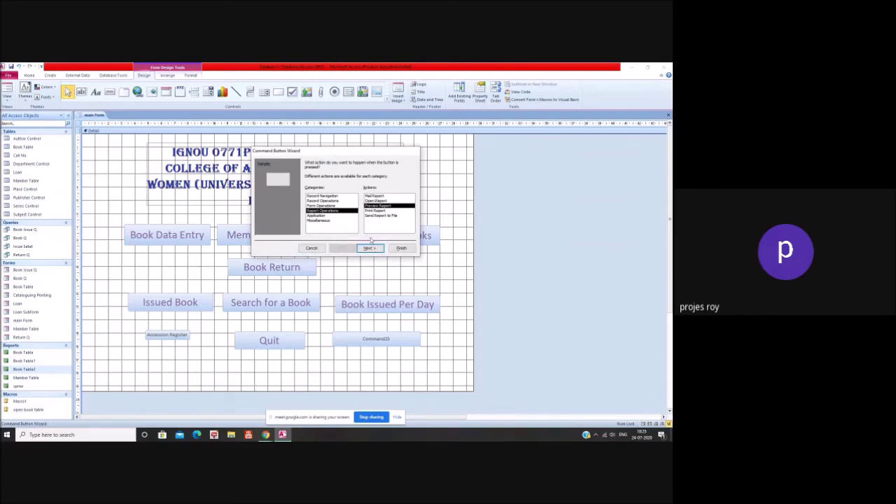
Label the new command button Issue Stat, keep its default name and finish the wizard.
left_click(370, 248)
left_click(353, 191)
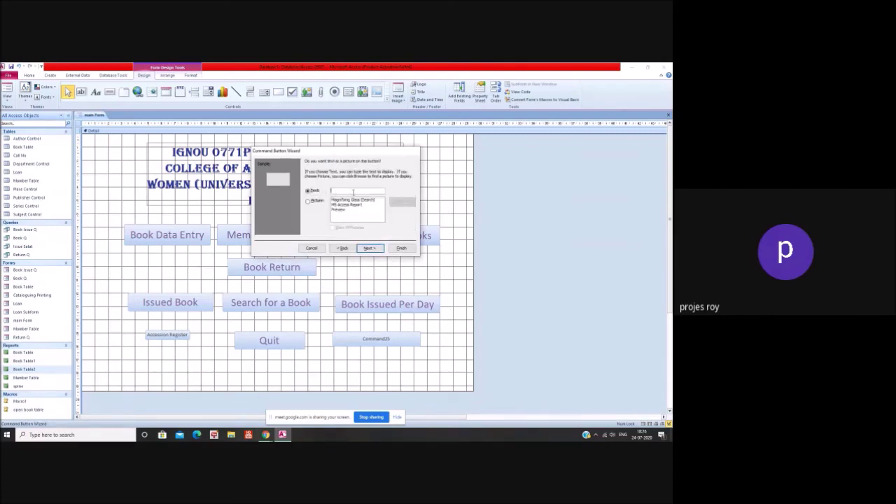
type("Issue")
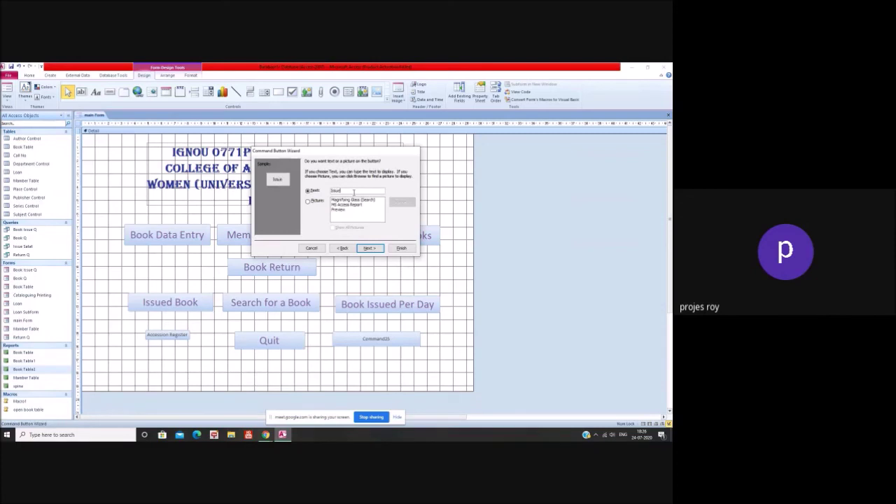
type("d Stat")
left_click(371, 249)
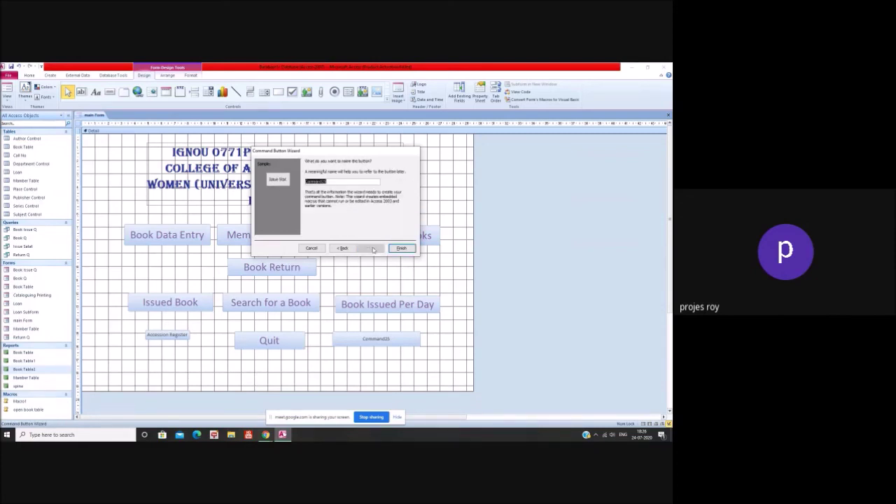
left_click(402, 249)
left_click(352, 348)
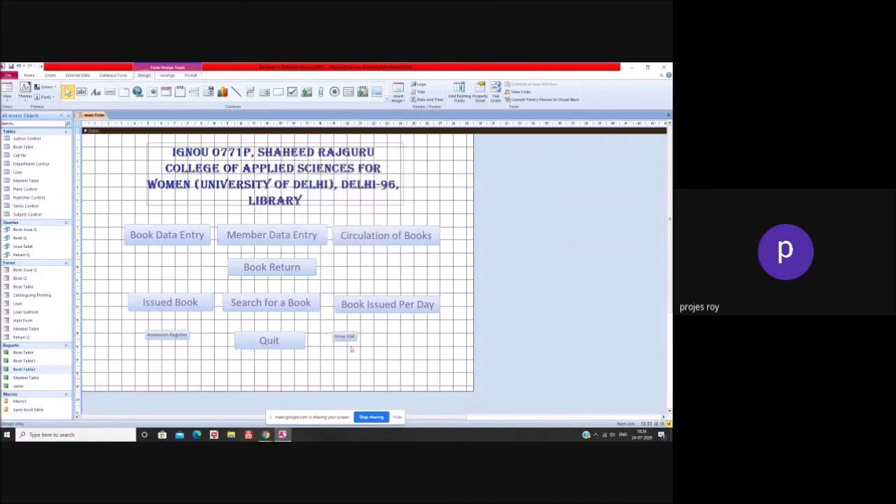
Set the report name in the Issue Stat button's On Click embedded macro to Book Table2, then save and close the macro.
double_click(348, 338)
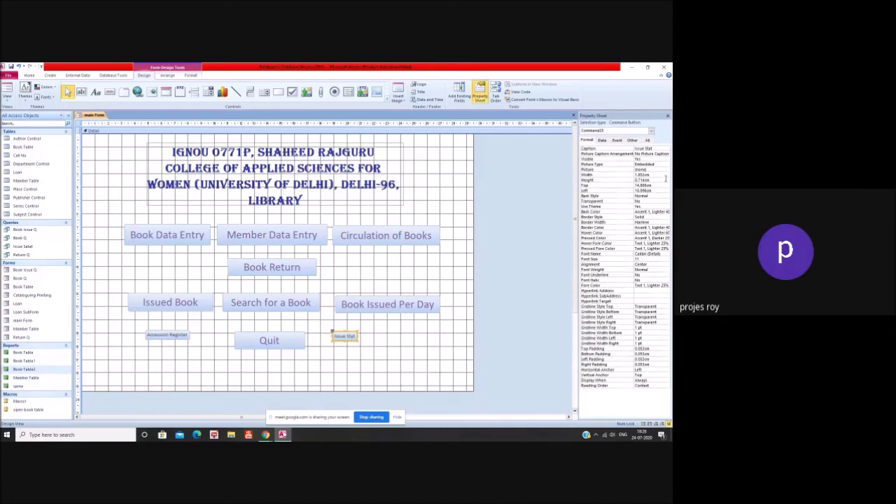
left_click(619, 141)
left_click(663, 149)
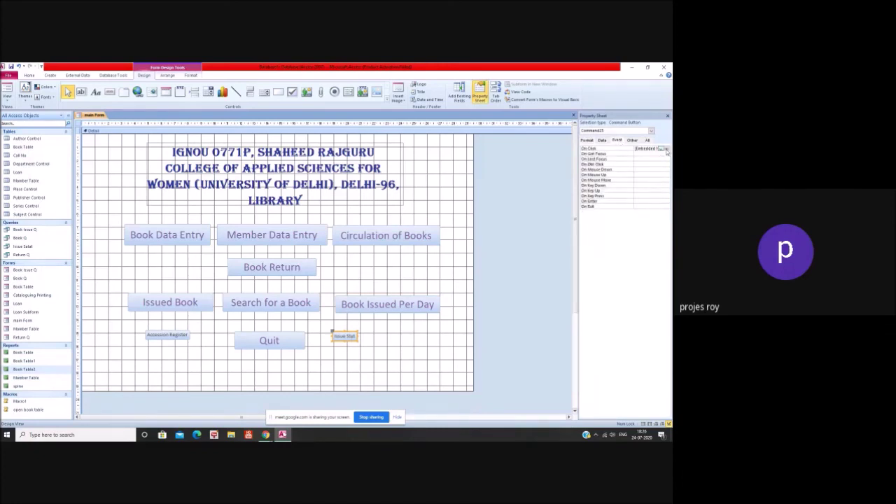
left_click(666, 150)
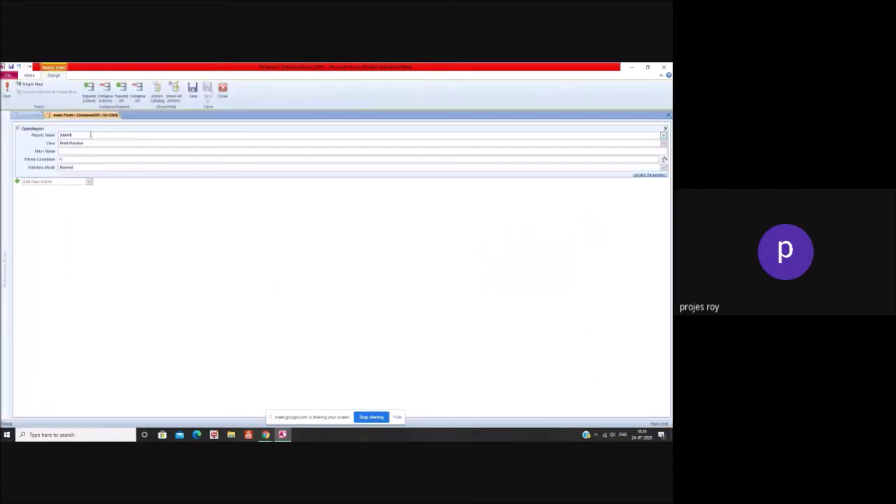
left_click(662, 135)
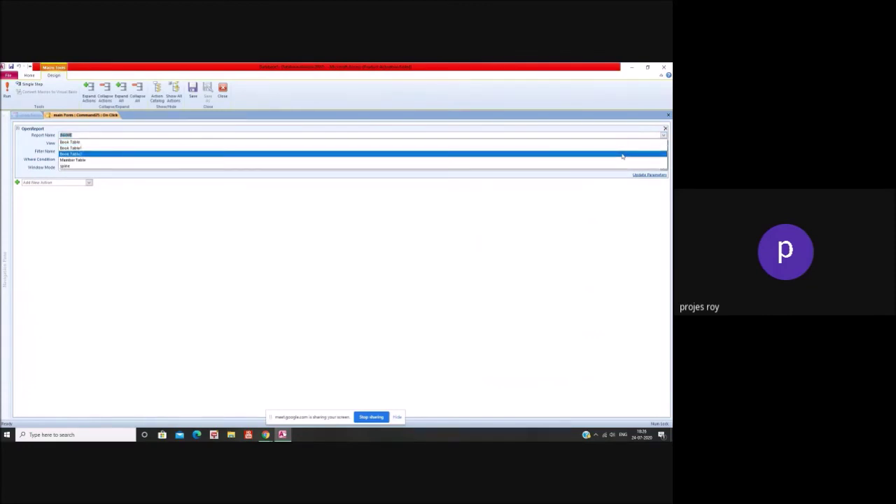
left_click(622, 154)
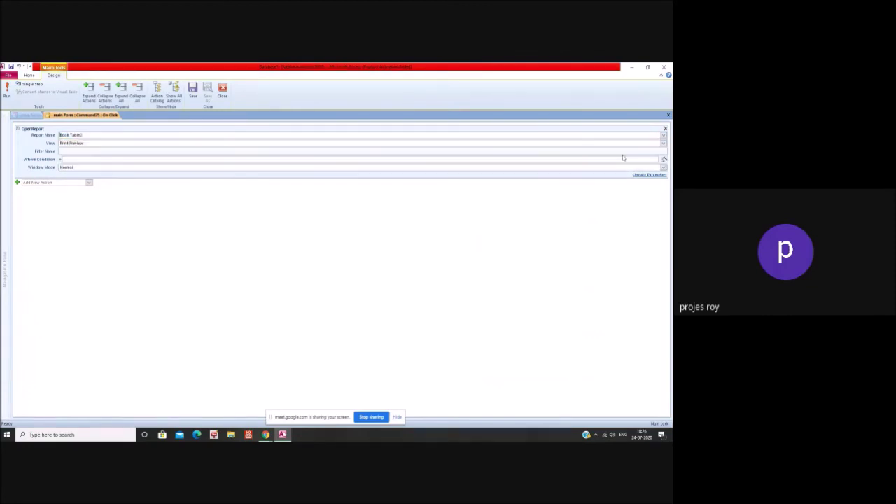
left_click(668, 114)
left_click(309, 266)
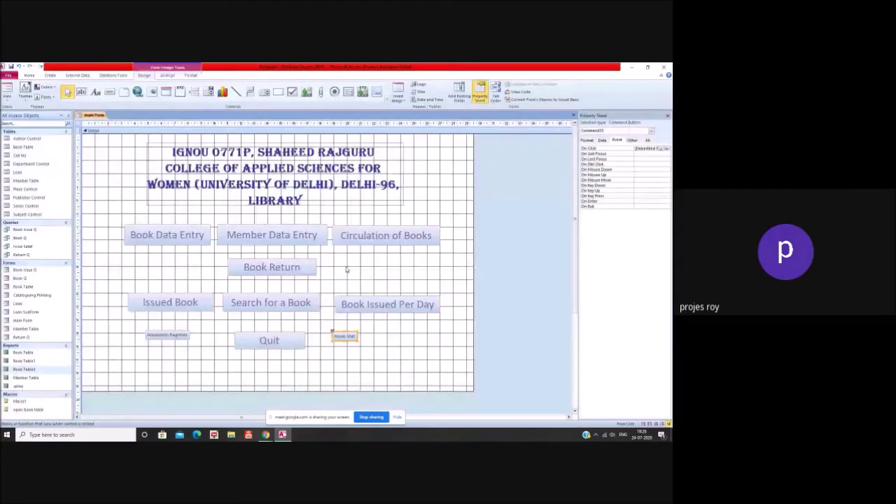
Close the property sheet, save and close the main form, and exit the database program.
left_click(424, 355)
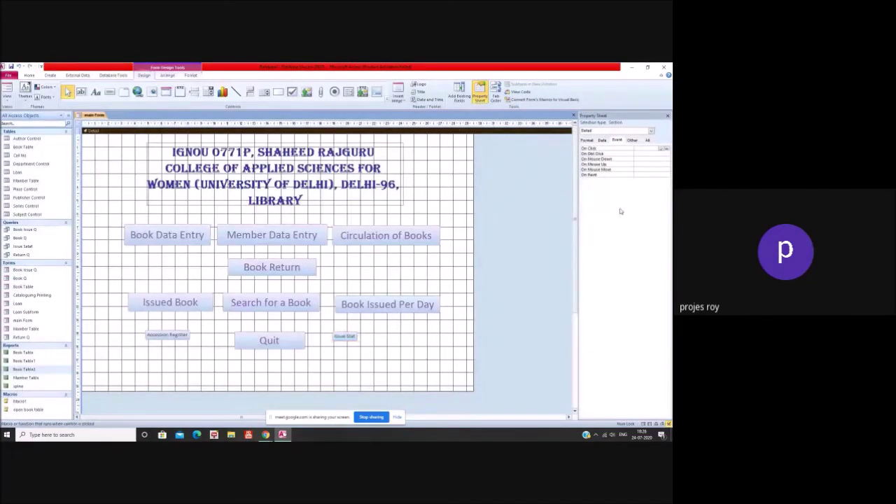
left_click(668, 116)
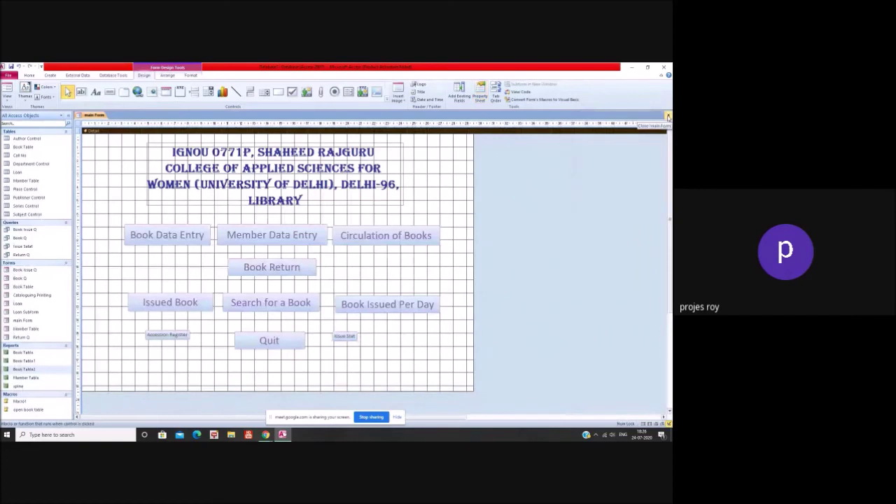
left_click(669, 116)
left_click(302, 267)
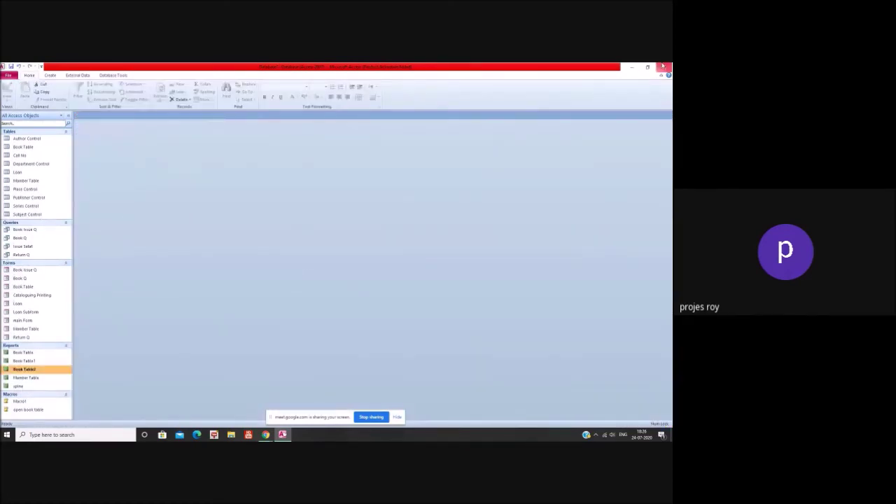
left_click(665, 67)
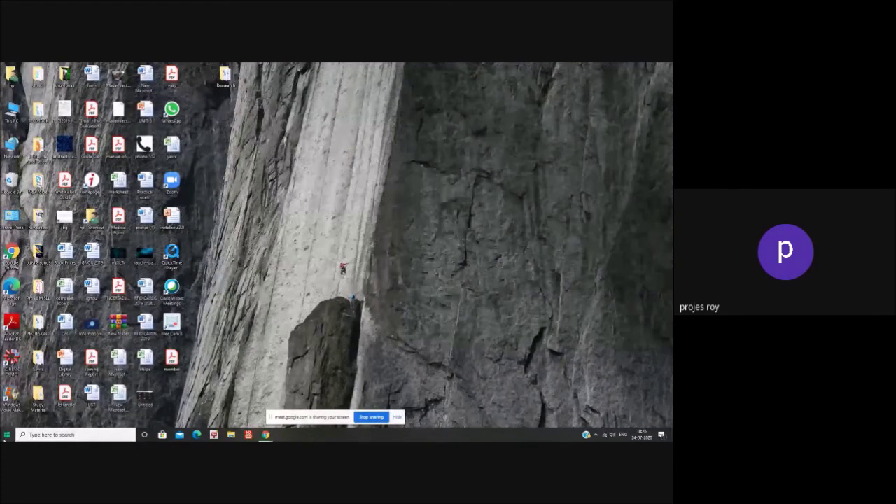
Launch Microsoft Access 2010, dismiss the activation wizard and reopen the Database1 database.
left_click(5, 437)
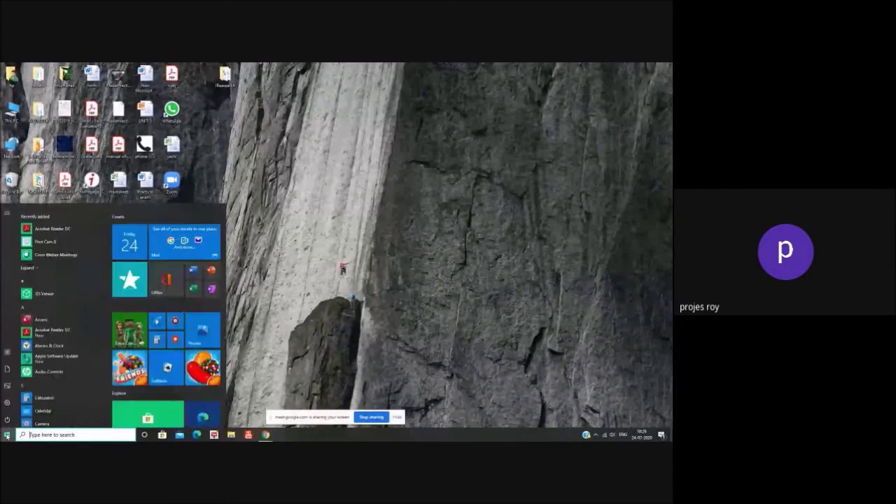
left_click(39, 435)
type("av")
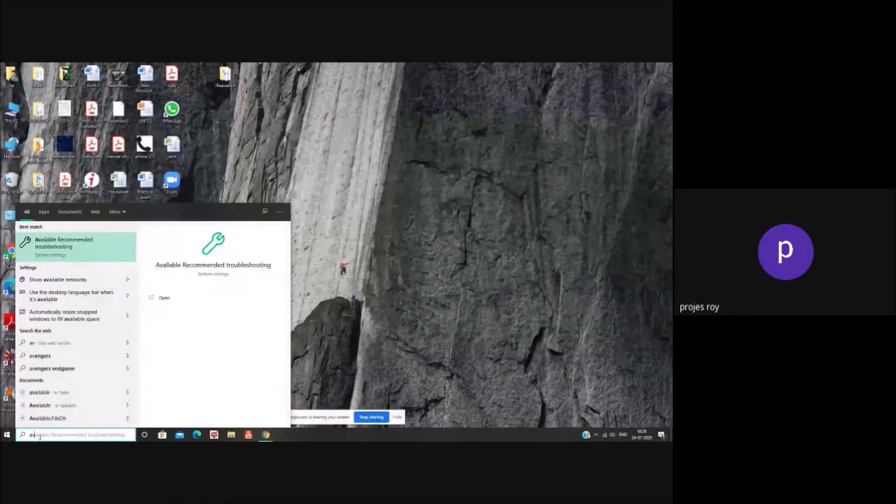
key("BackSpace")
type("c")
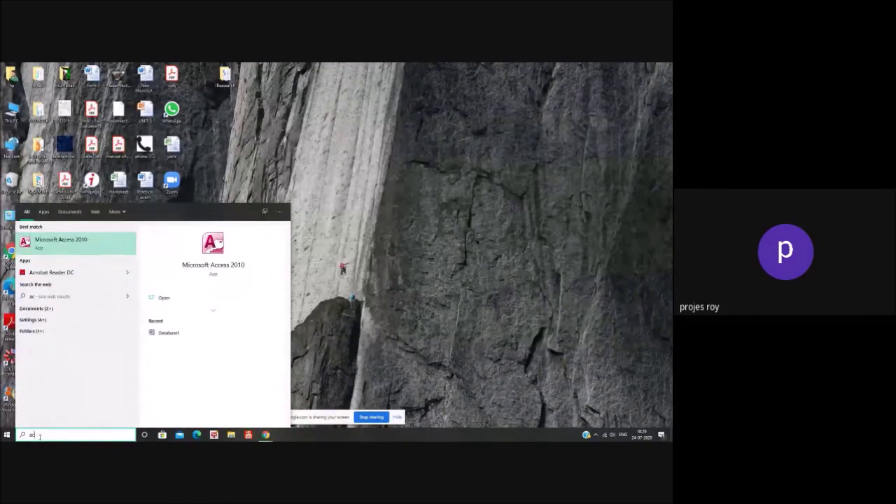
left_click(47, 242)
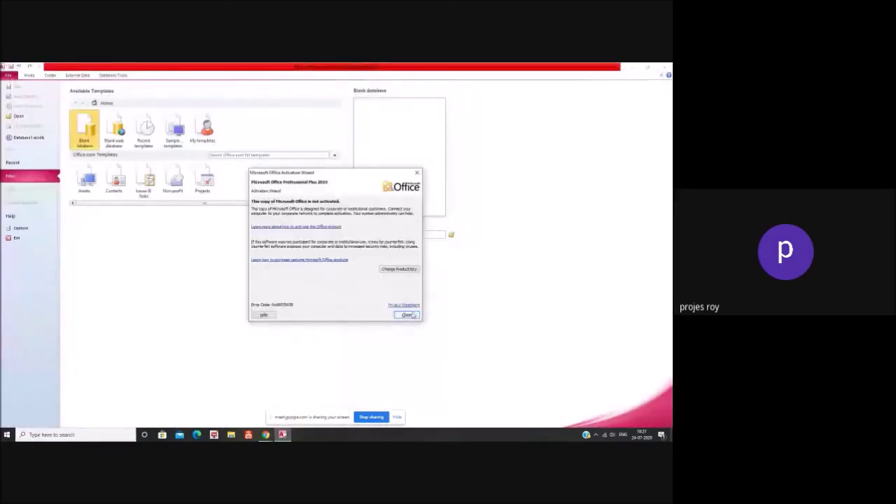
left_click(407, 315)
left_click(30, 138)
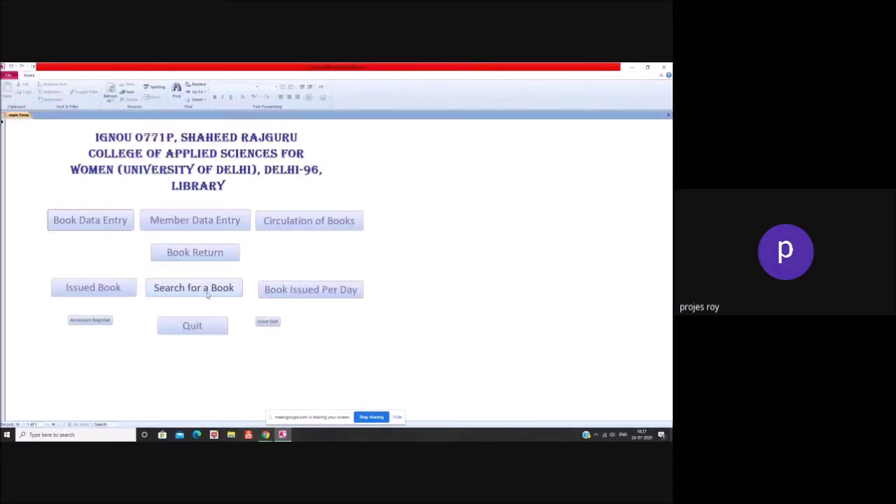
Test the Accession Register and Issue Stat buttons on the main form, closing each report preview.
left_click(107, 322)
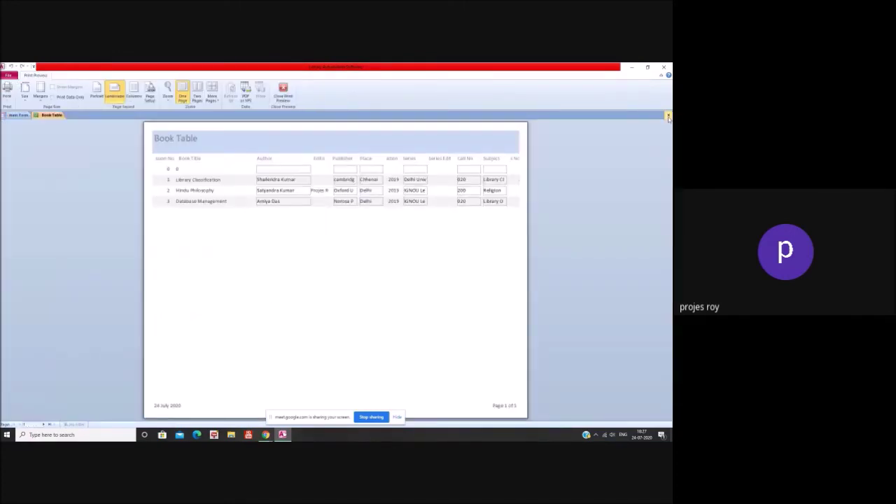
left_click(668, 115)
left_click(267, 322)
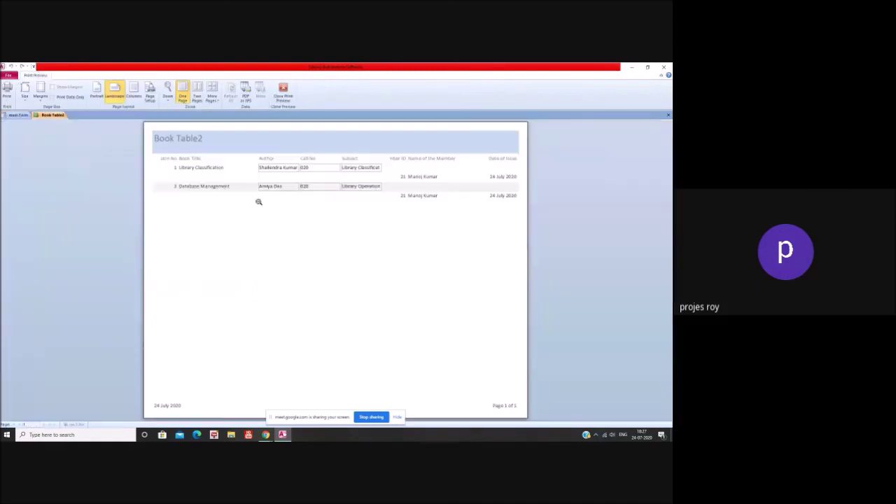
left_click(669, 115)
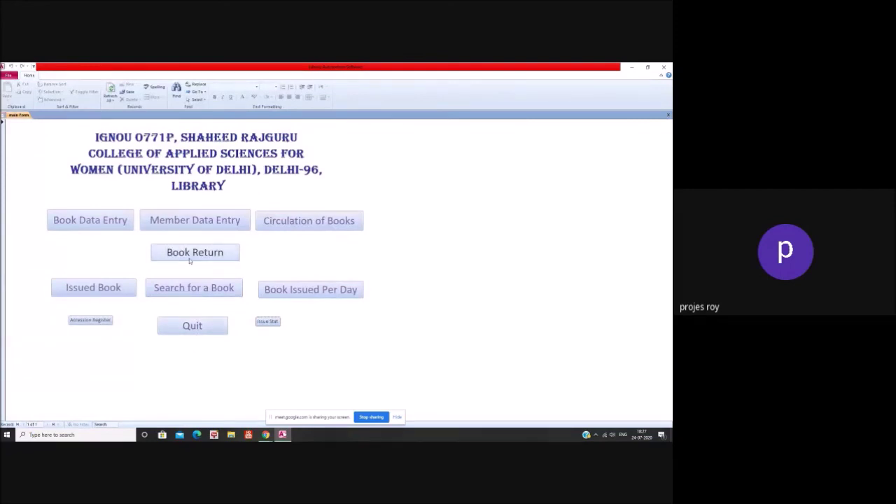
Open the Loan form through Circulation of Books and run its Macro1 return macro for accession number 1.
left_click(283, 224)
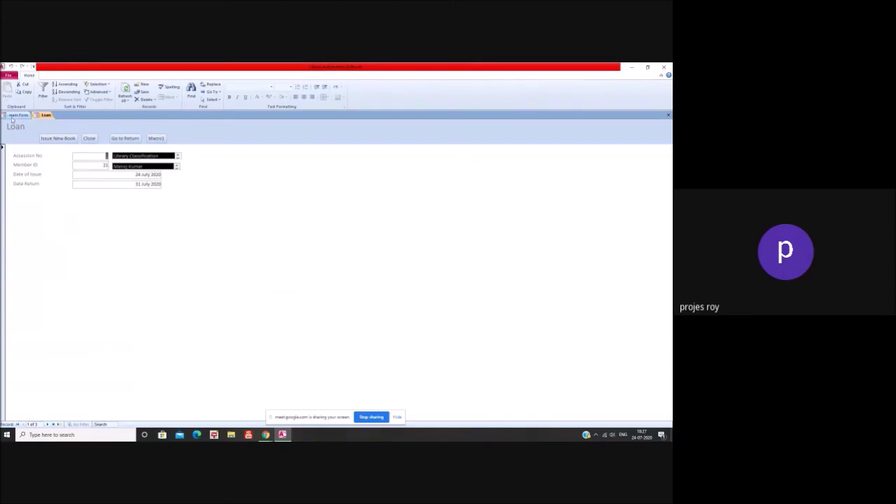
left_click(162, 138)
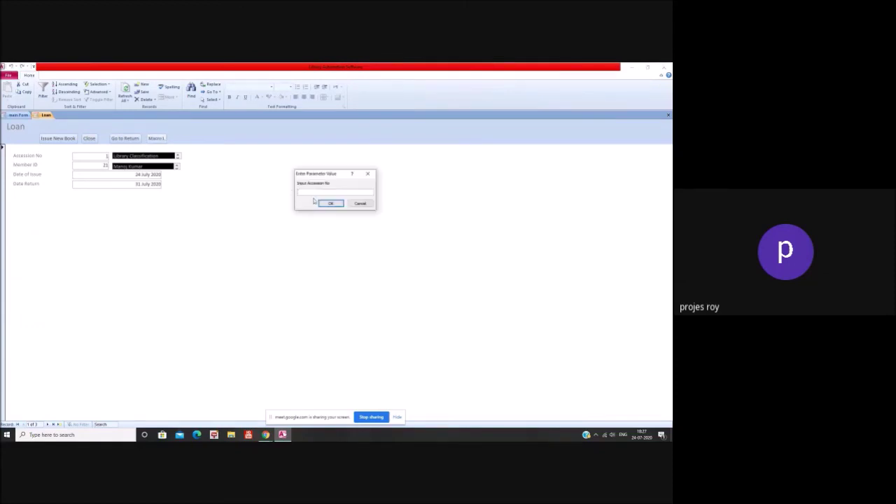
left_click(320, 203)
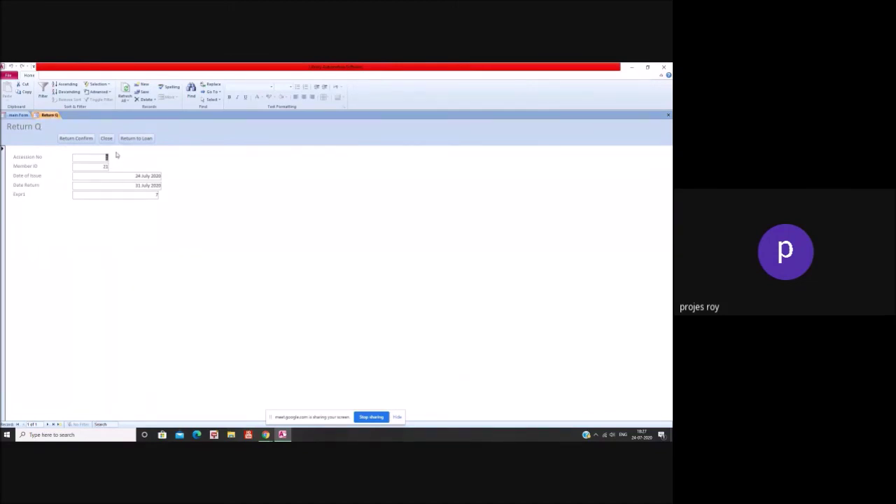
Try the Return to Loan button on the Return Q form, dismiss the macro error dialogs and close the form.
left_click(135, 140)
left_click(328, 269)
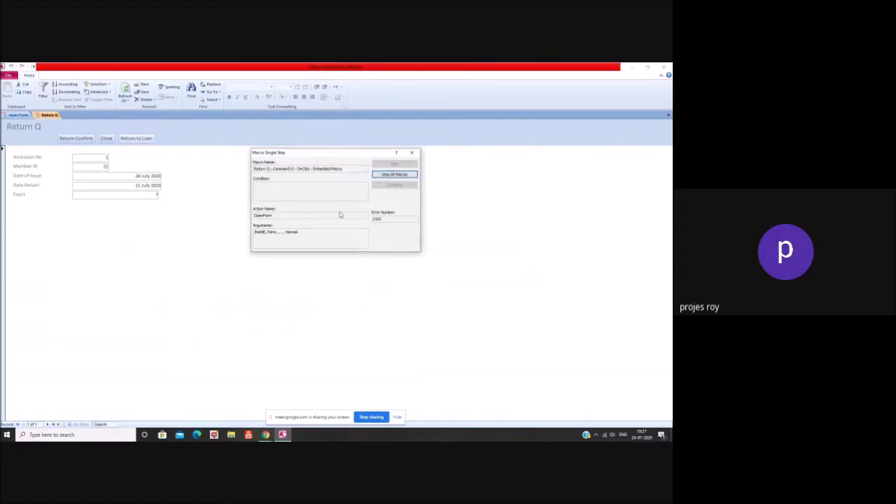
left_click(412, 152)
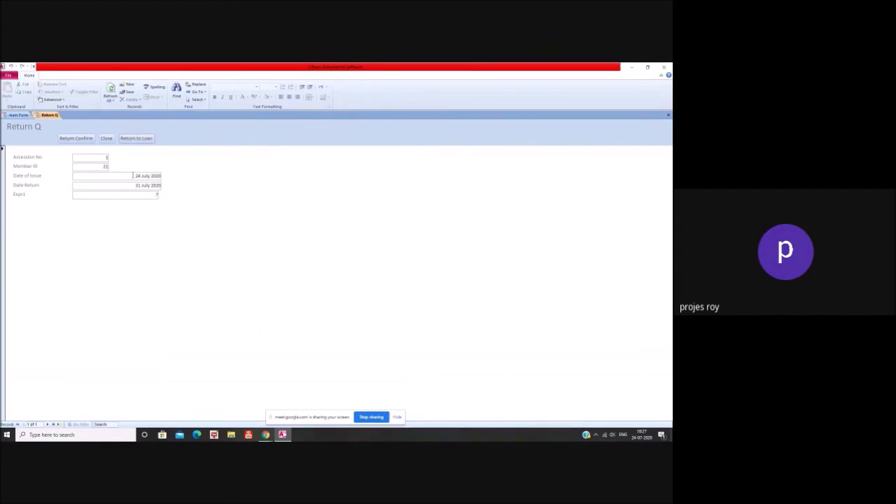
left_click(107, 139)
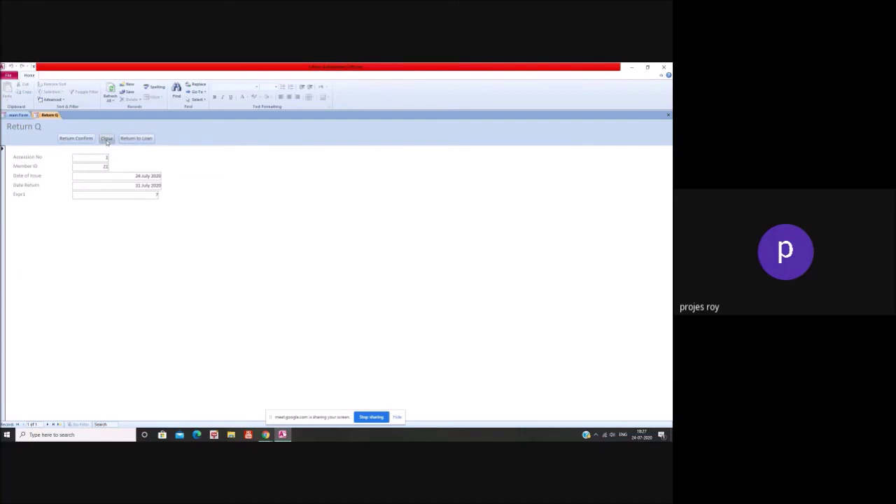